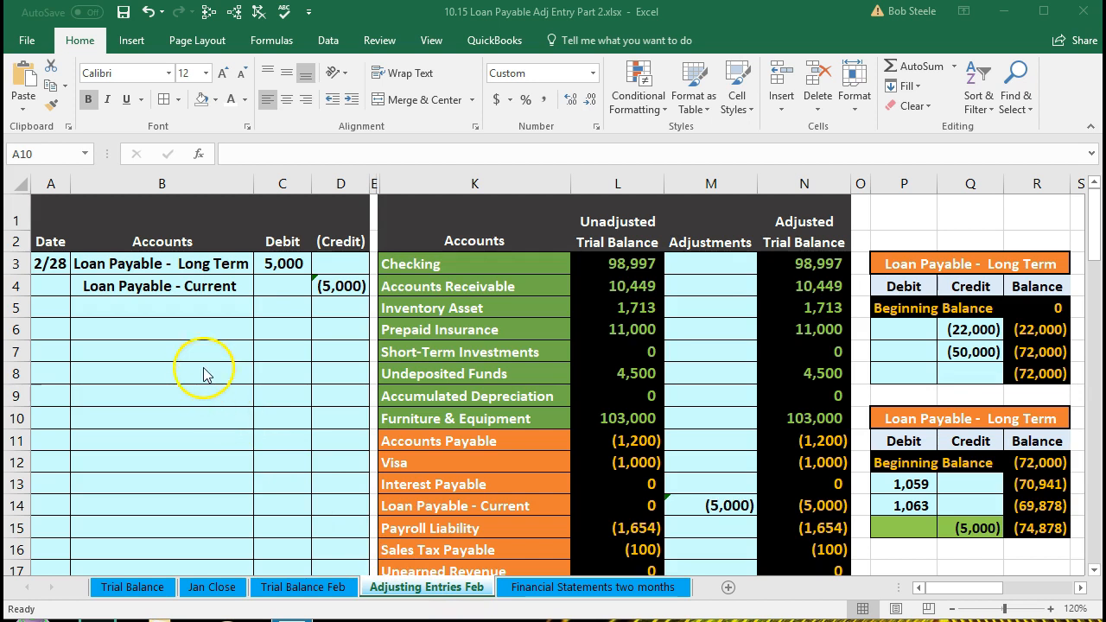
- Enter the date 2/28 in cell A6 to start the second February adjusting entry
click(163, 332)
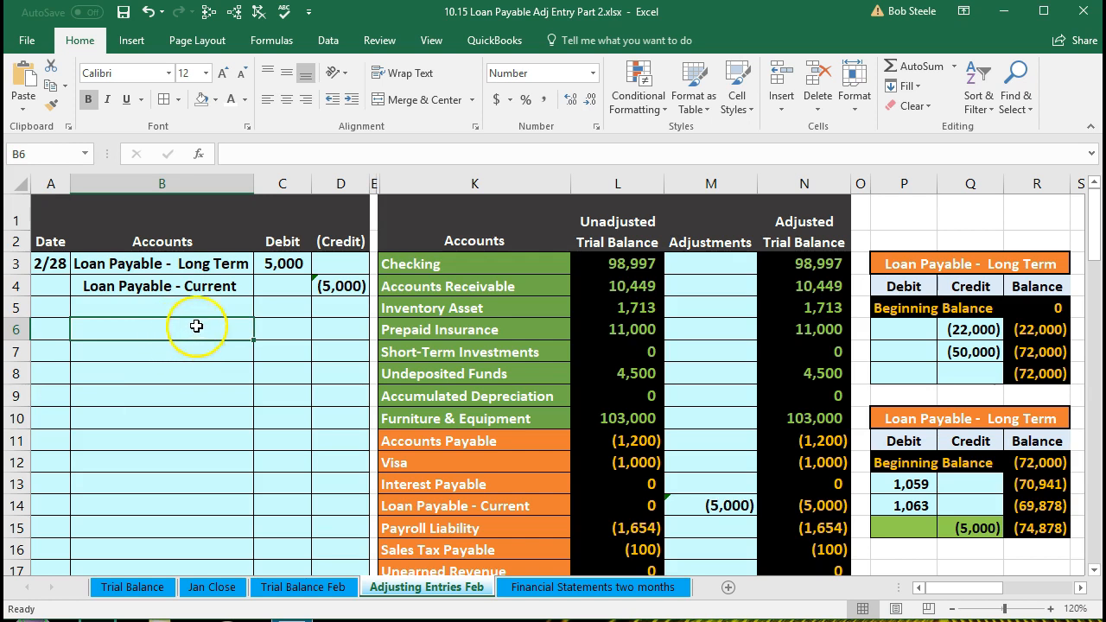
click(615, 224)
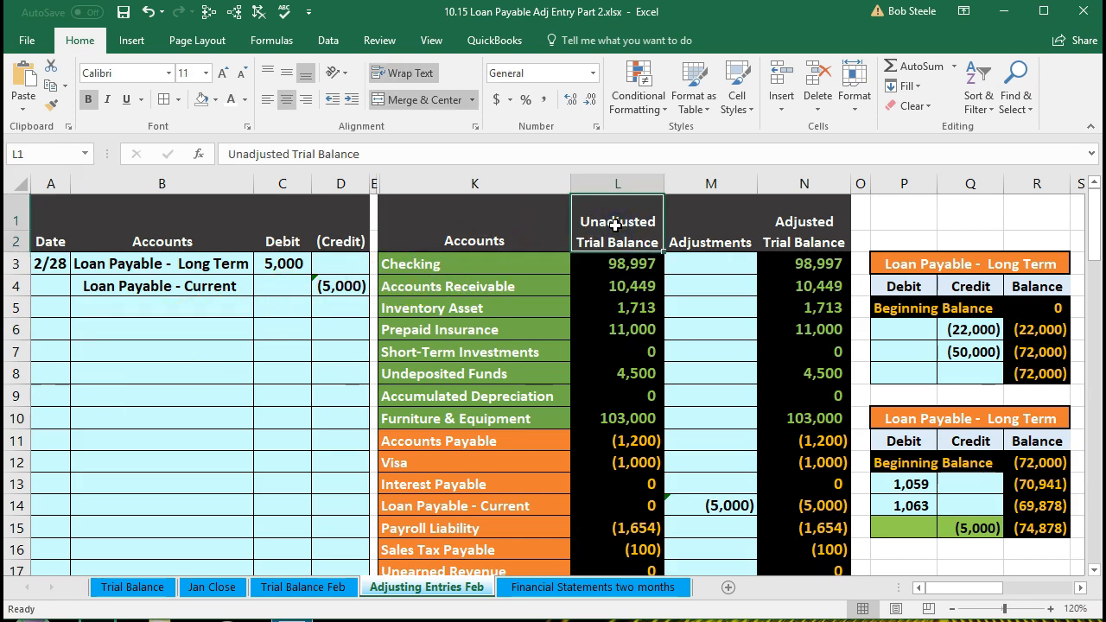
click(691, 226)
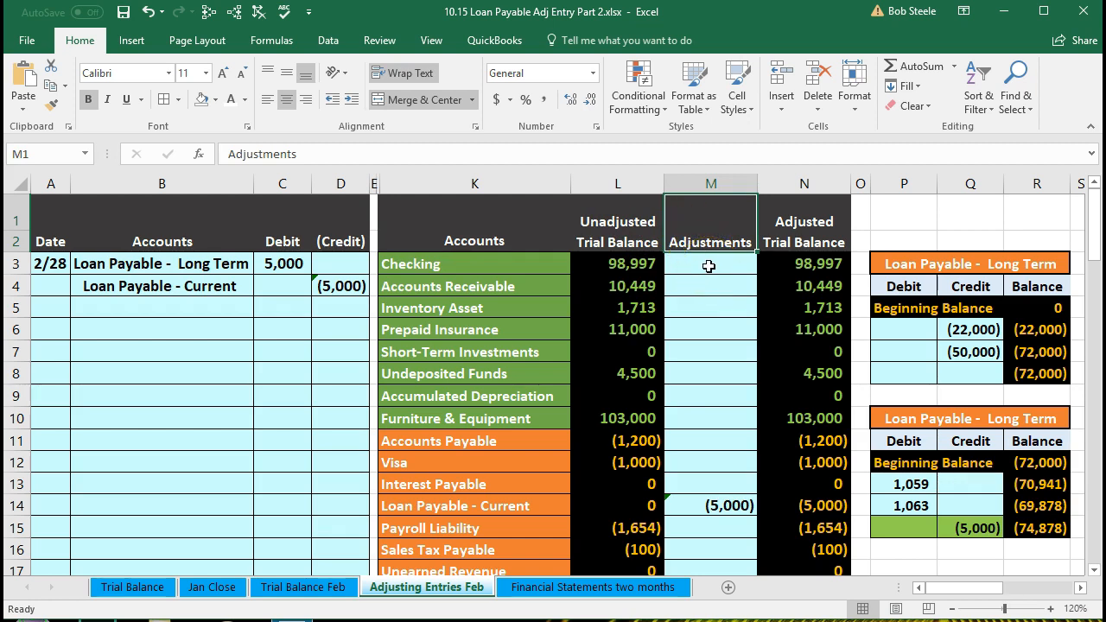
click(812, 236)
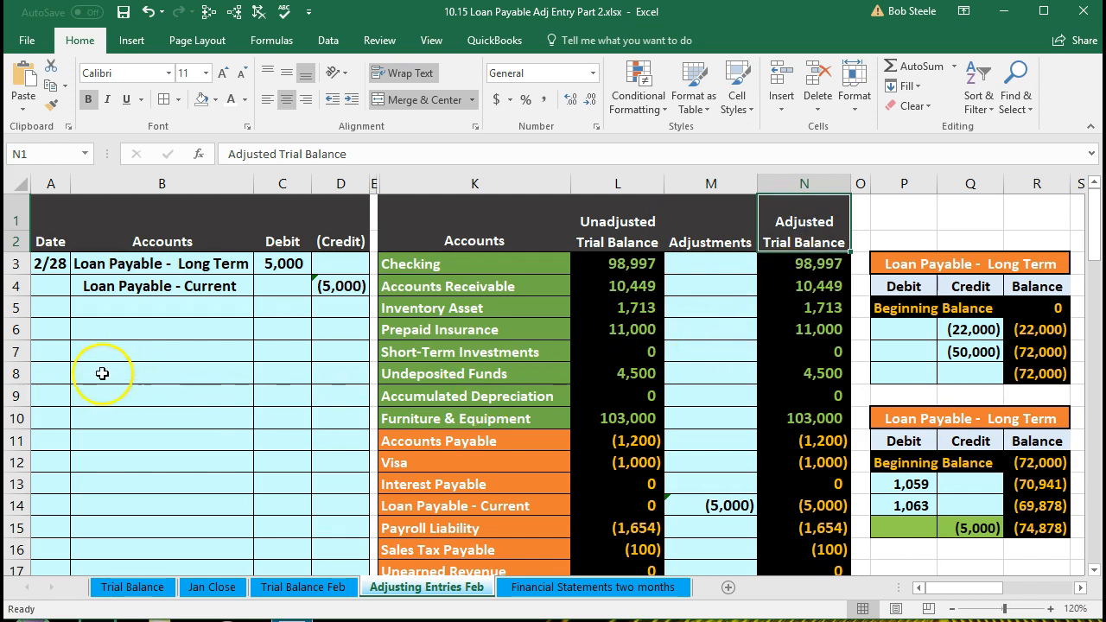
click(64, 336)
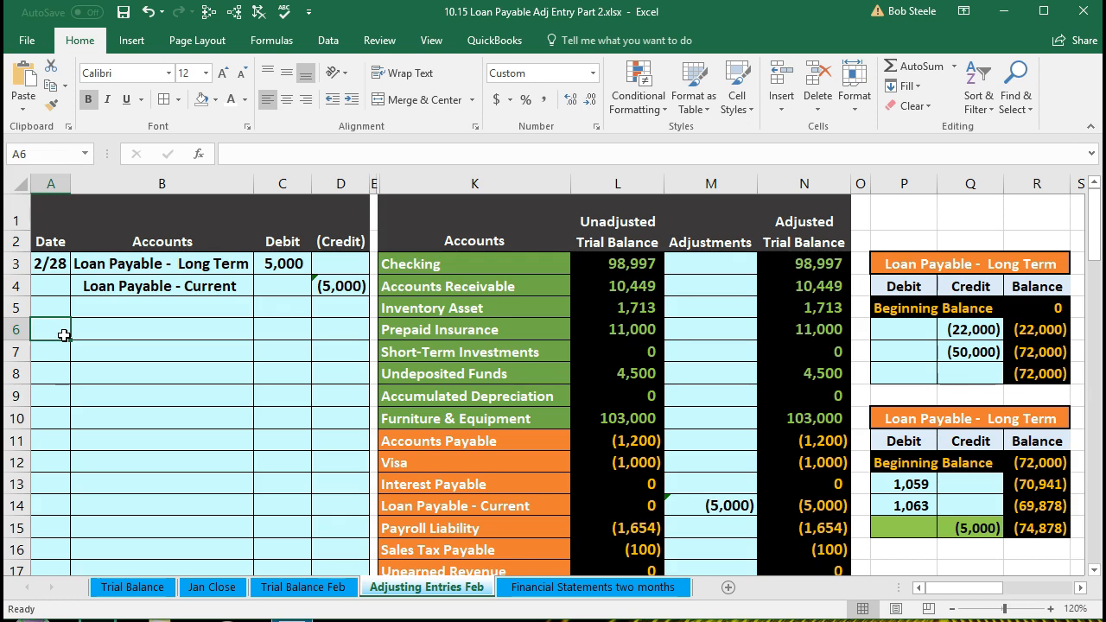
text(2/28)
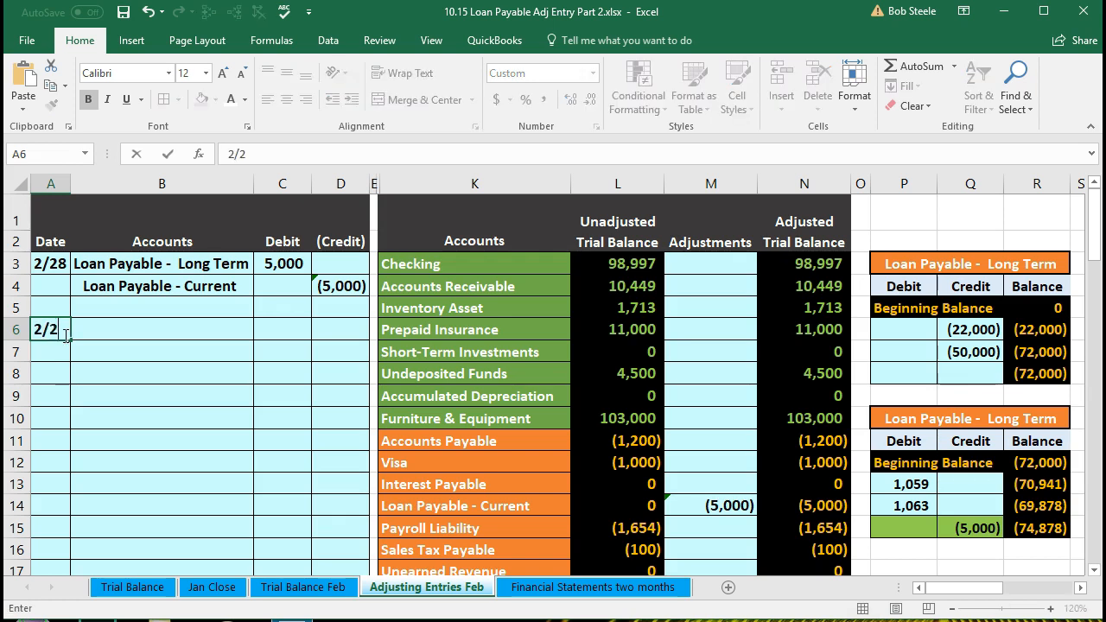
key(Return)
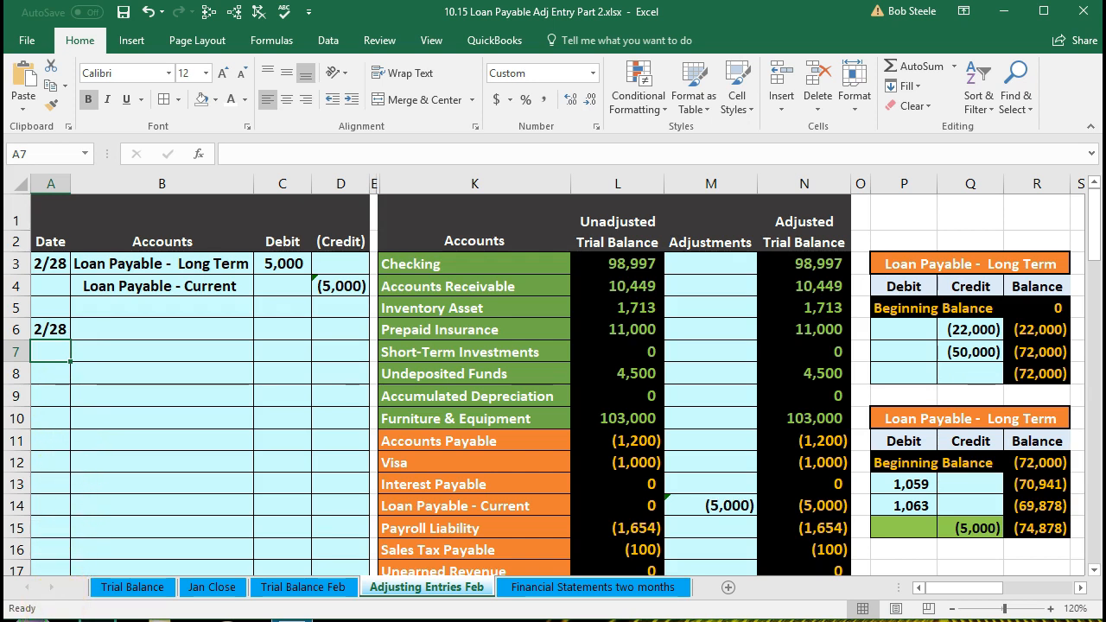
- Fill the column E cells beside Loan Payable - Long Term and Loan Payable - Current with standard yellow
click(234, 440)
scroll(292, 455, down, 1)
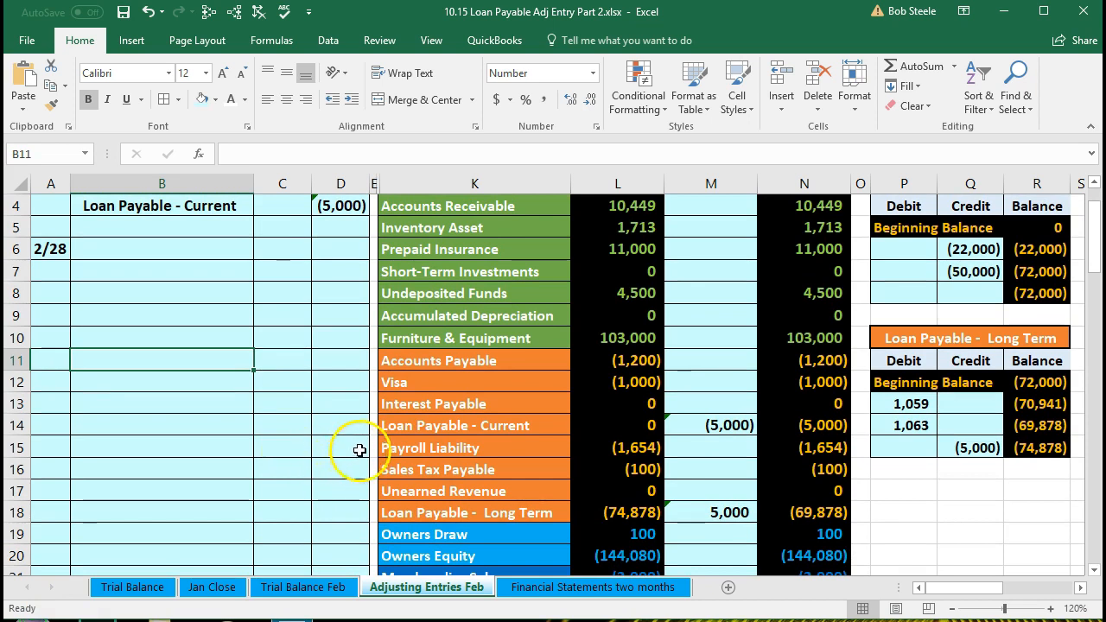
click(370, 428)
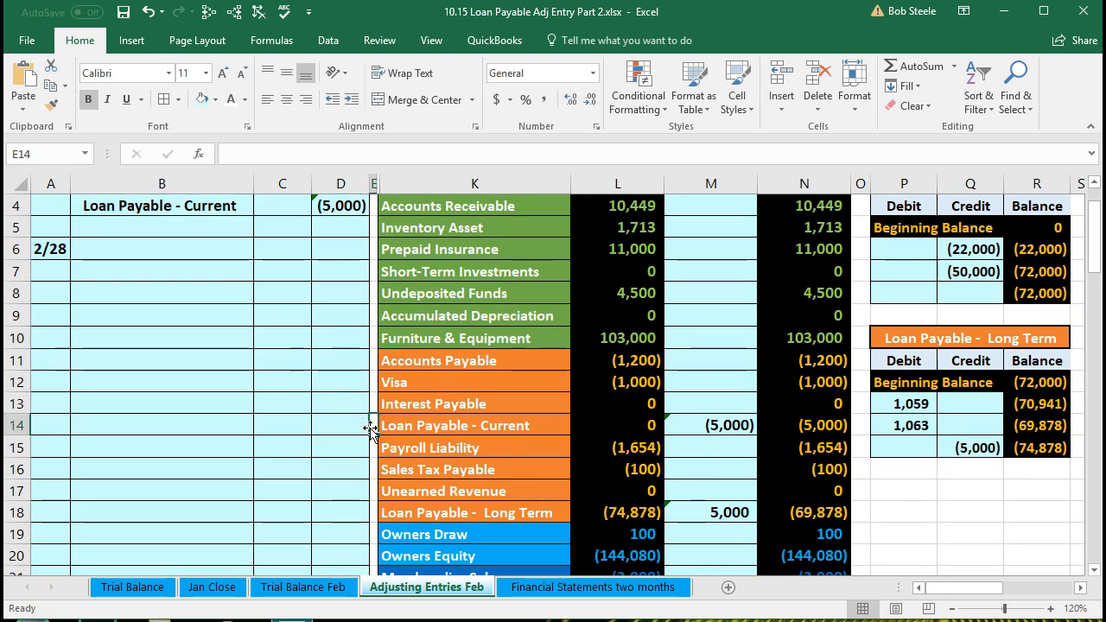
click(371, 511)
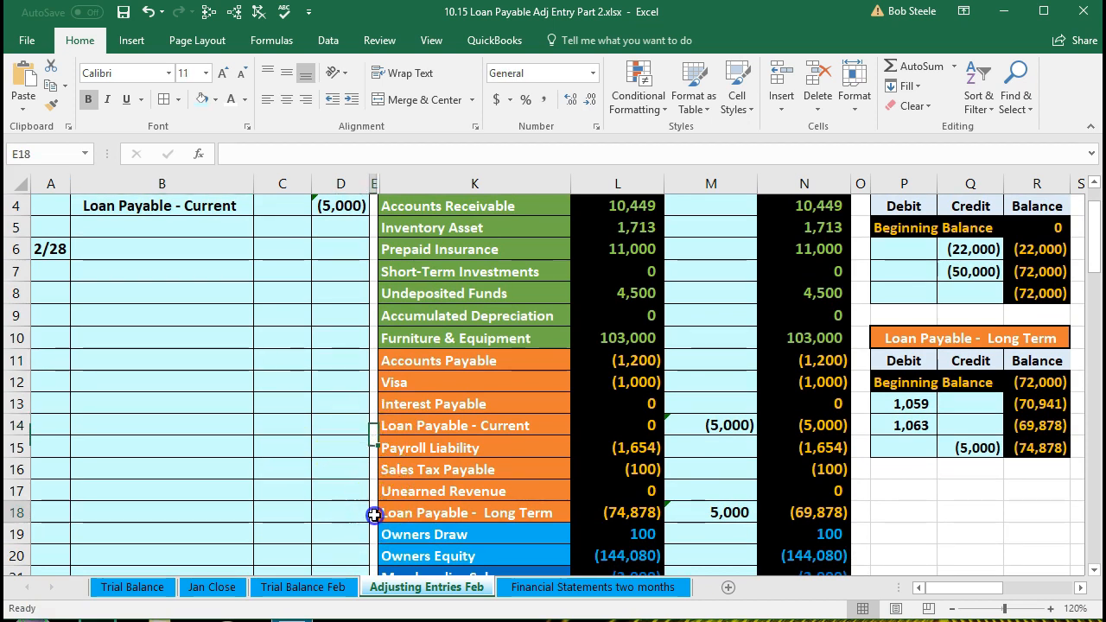
click(586, 518)
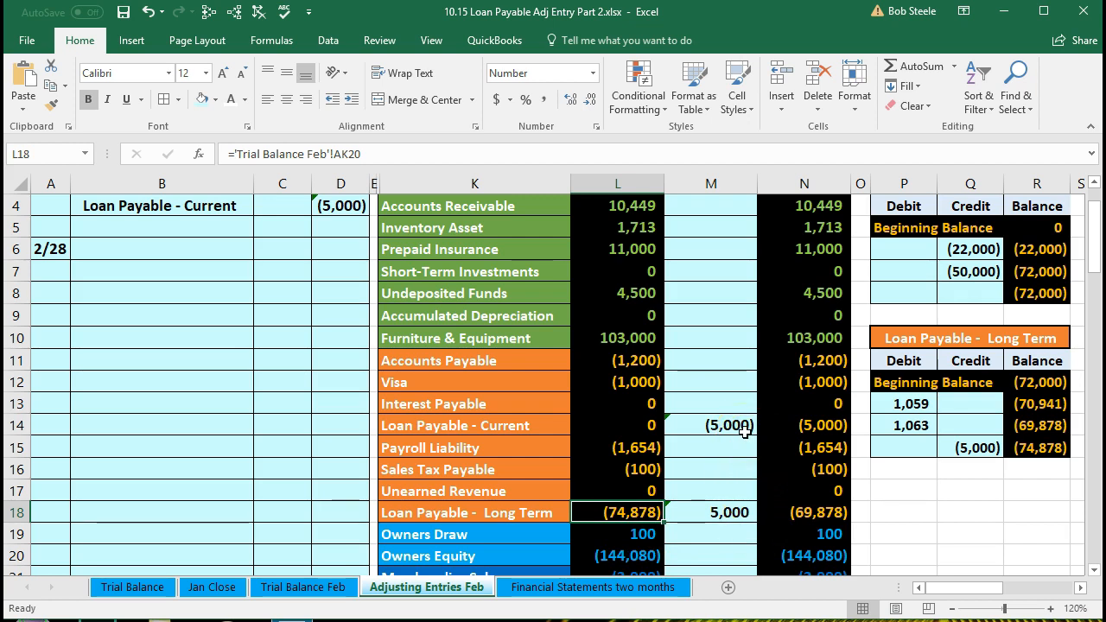
click(372, 512)
right_click(373, 515)
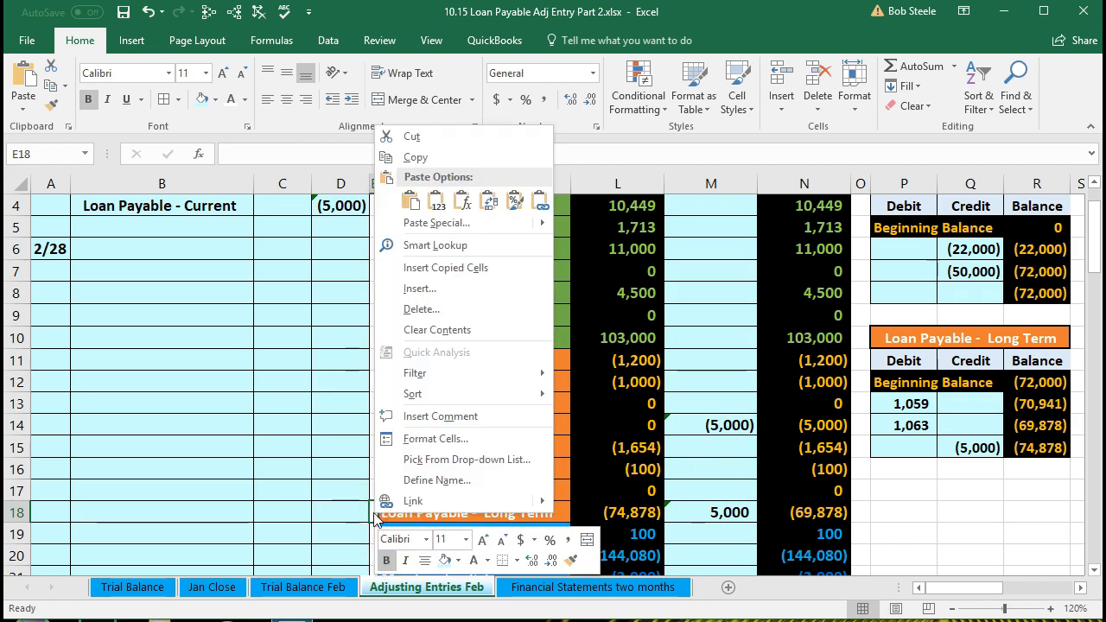
click(459, 560)
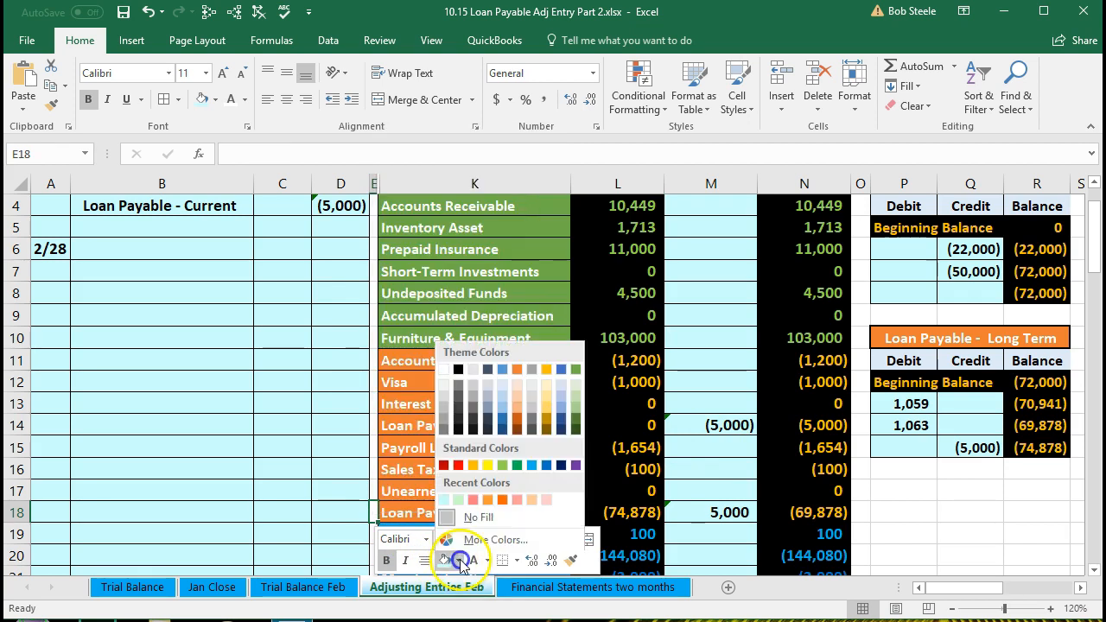
click(487, 465)
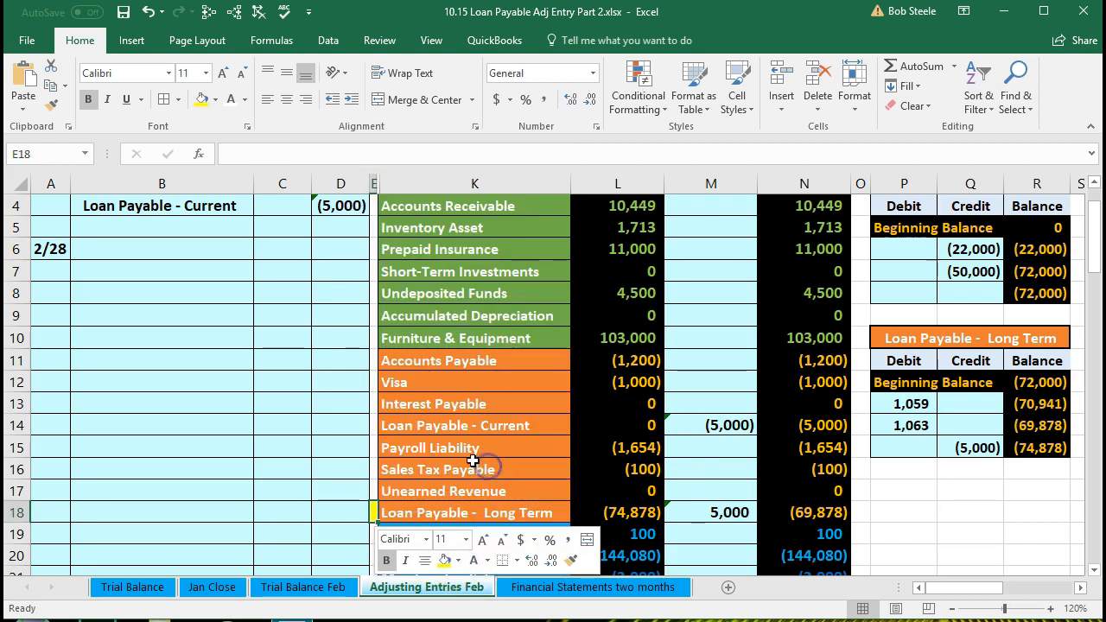
right_click(366, 426)
click(444, 473)
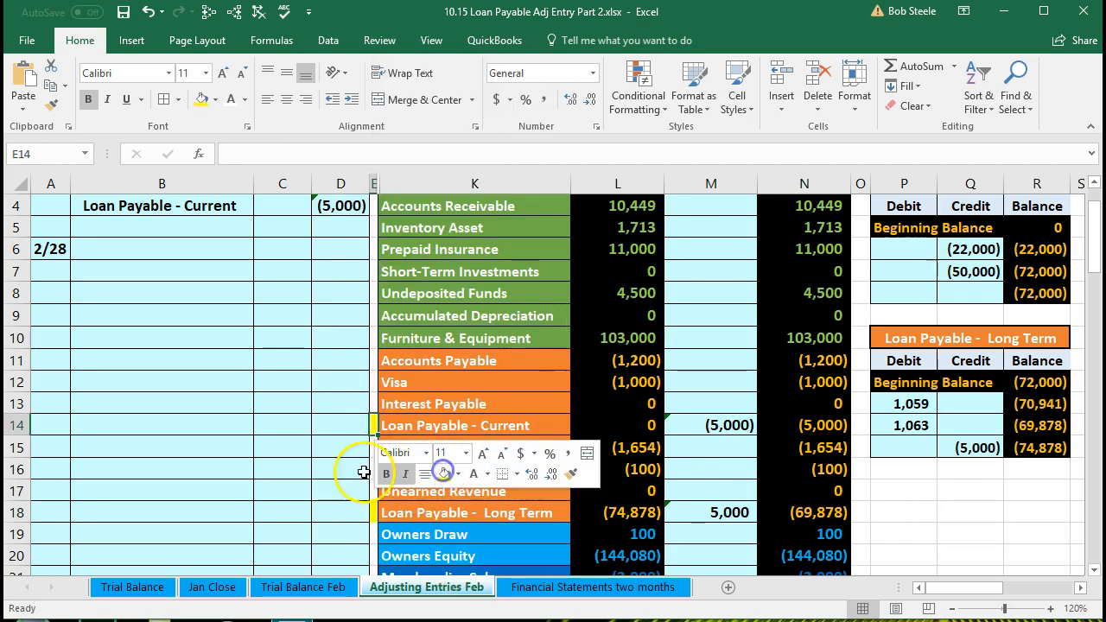
click(328, 474)
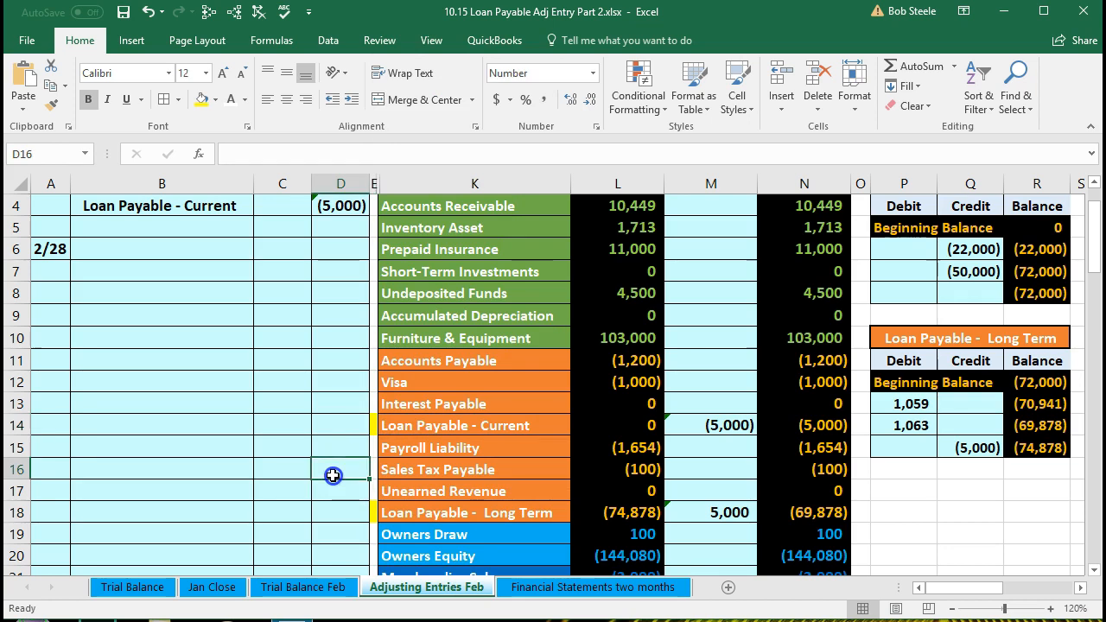
- Examine the credits and running balances in the two Loan Payable - Long Term ledgers beside the adjusted trial balance
click(387, 426)
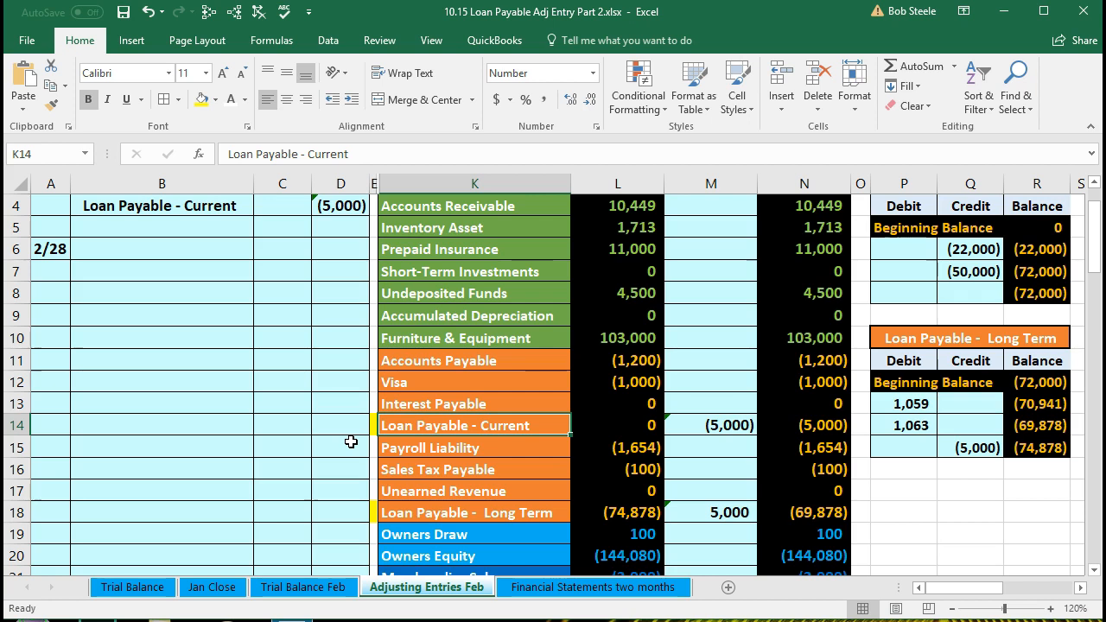
scroll(351, 441, up, 1)
click(410, 412)
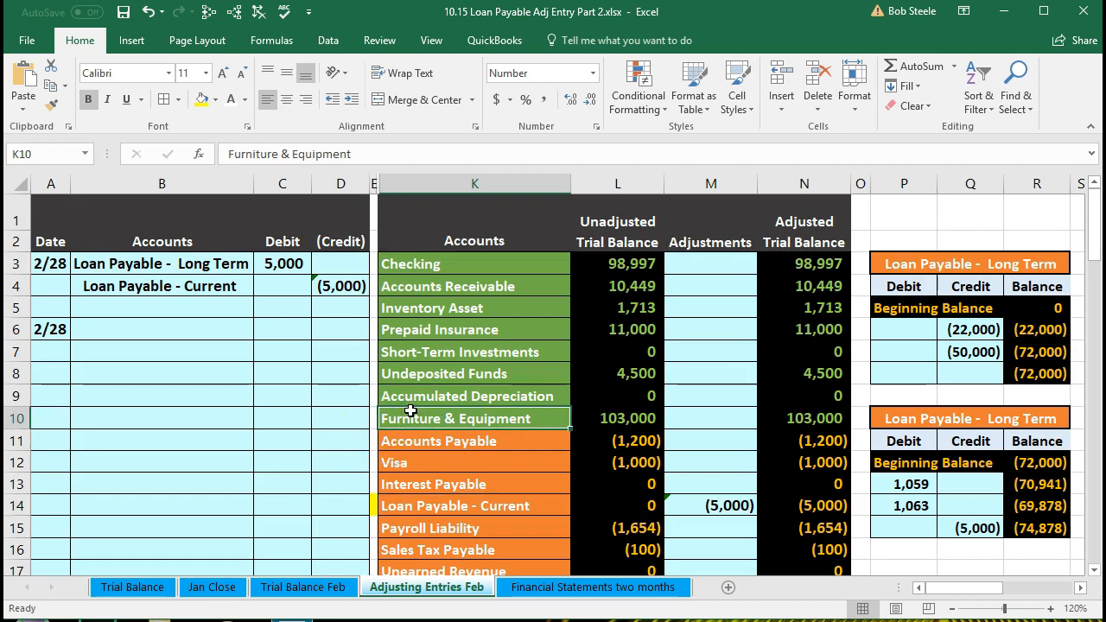
key(Right)
key(Right)
key(Right)
key(Right)
key(Right)
key(Right)
key(Right)
key(Right)
key(Right)
key(Right)
key(Right)
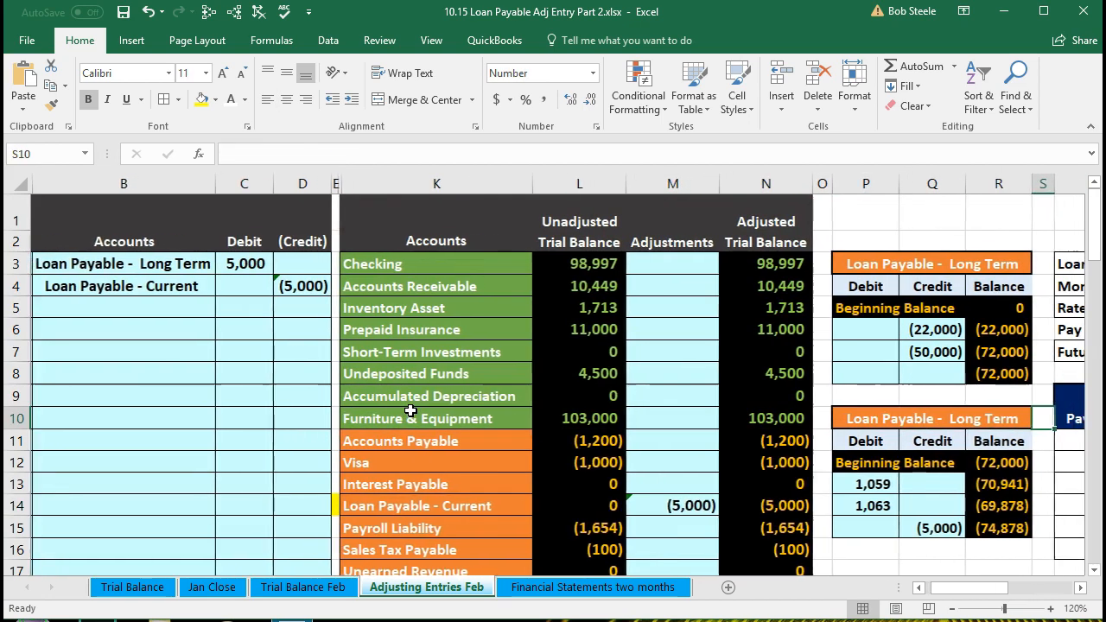
key(Right)
key(Right)
key(Right)
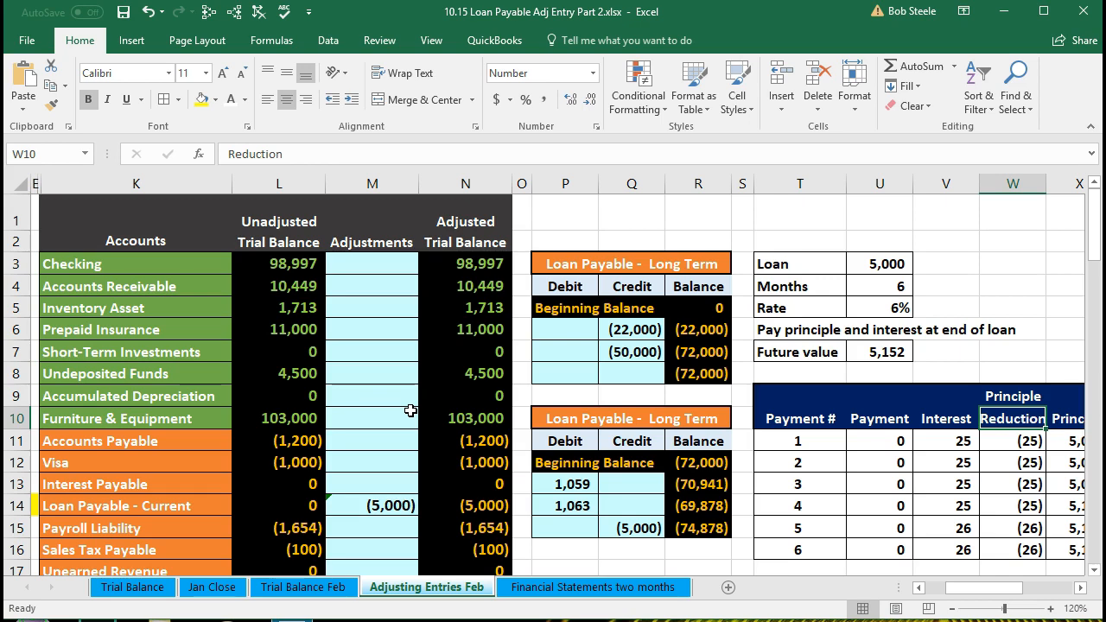
key(Right)
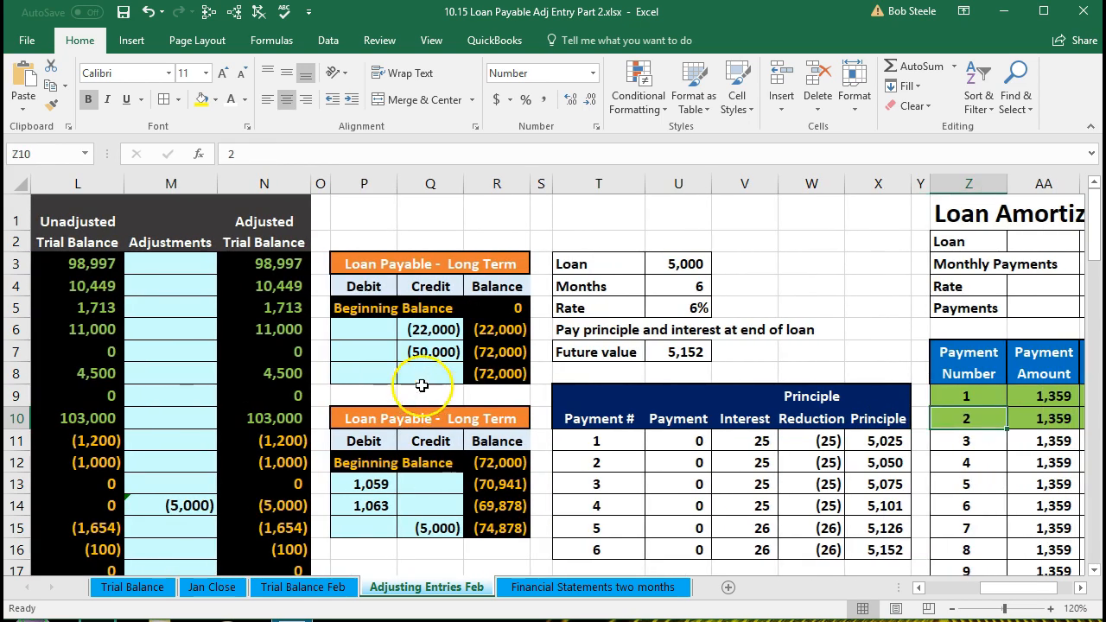
scroll(428, 345, down, 1)
click(432, 249)
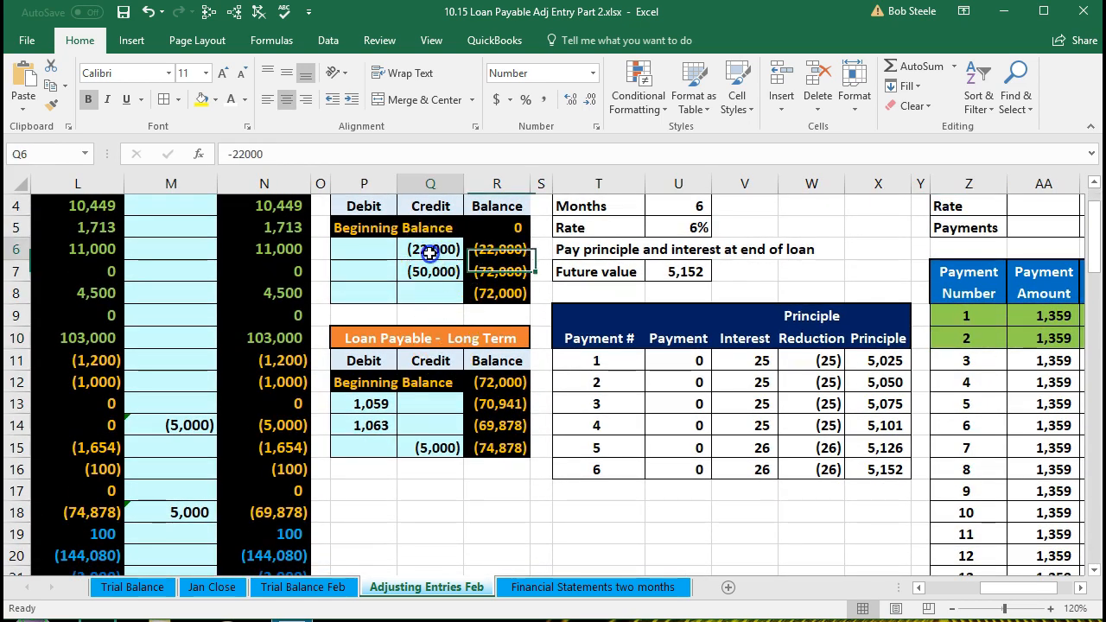
click(433, 272)
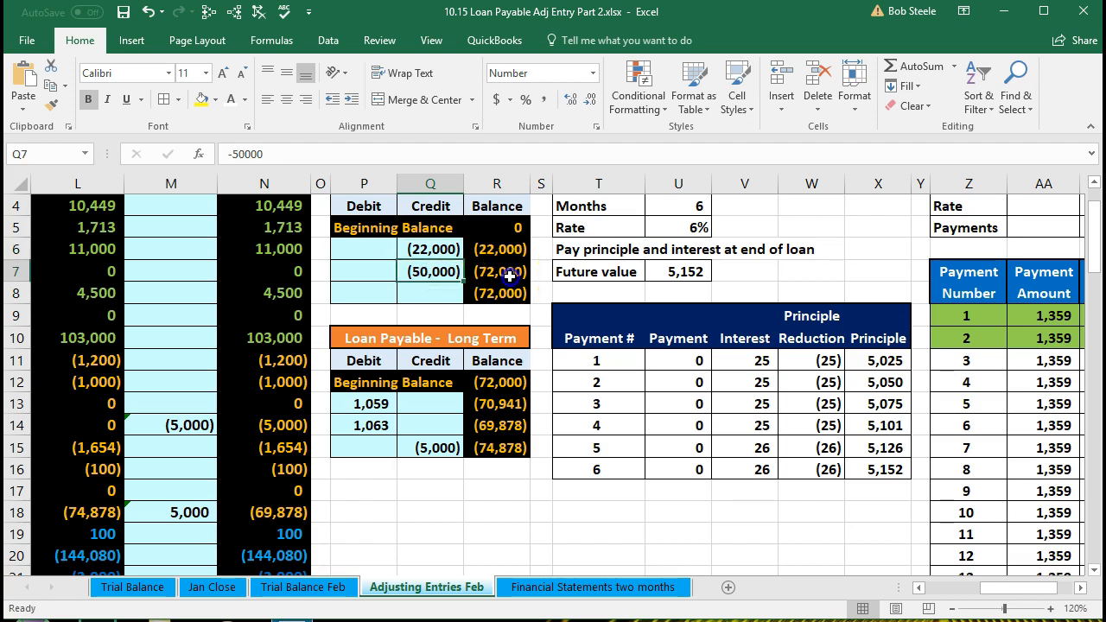
click(486, 275)
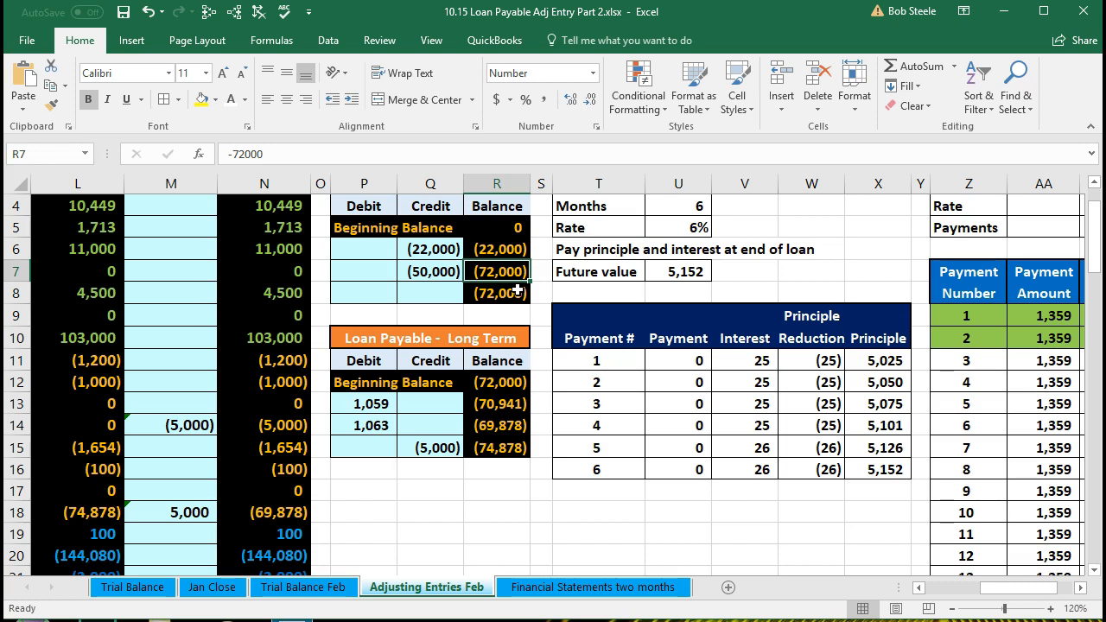
click(435, 447)
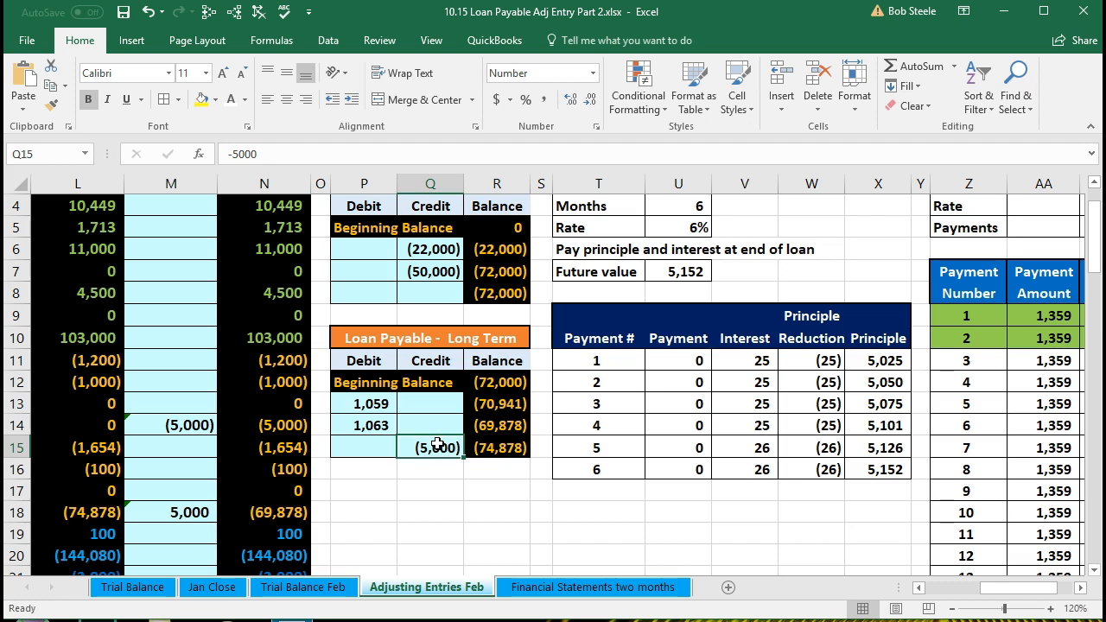
click(494, 292)
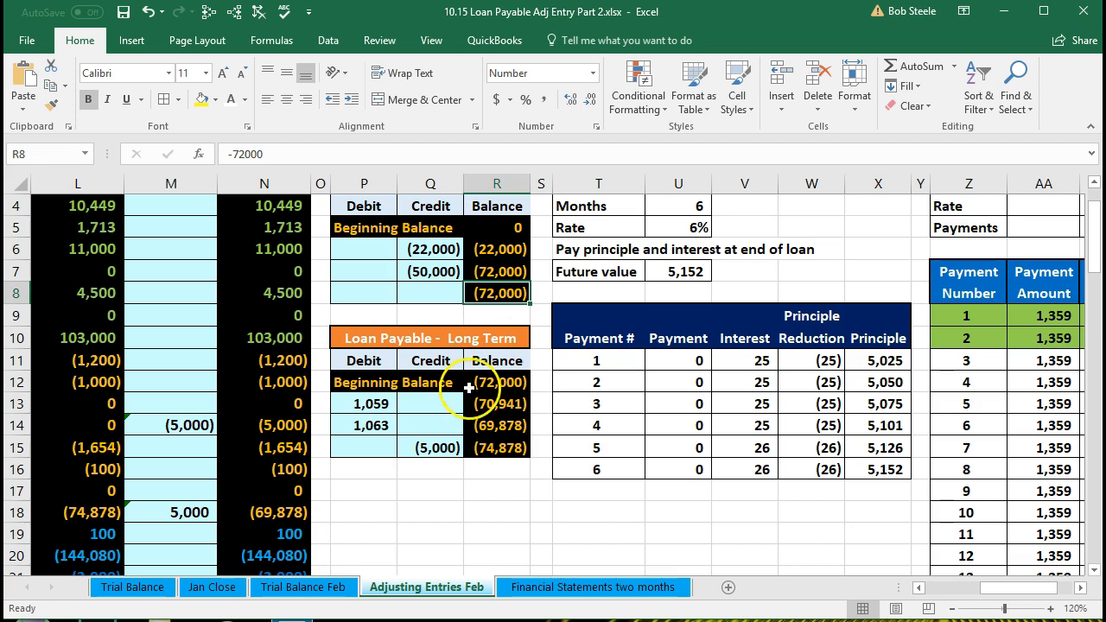
click(436, 445)
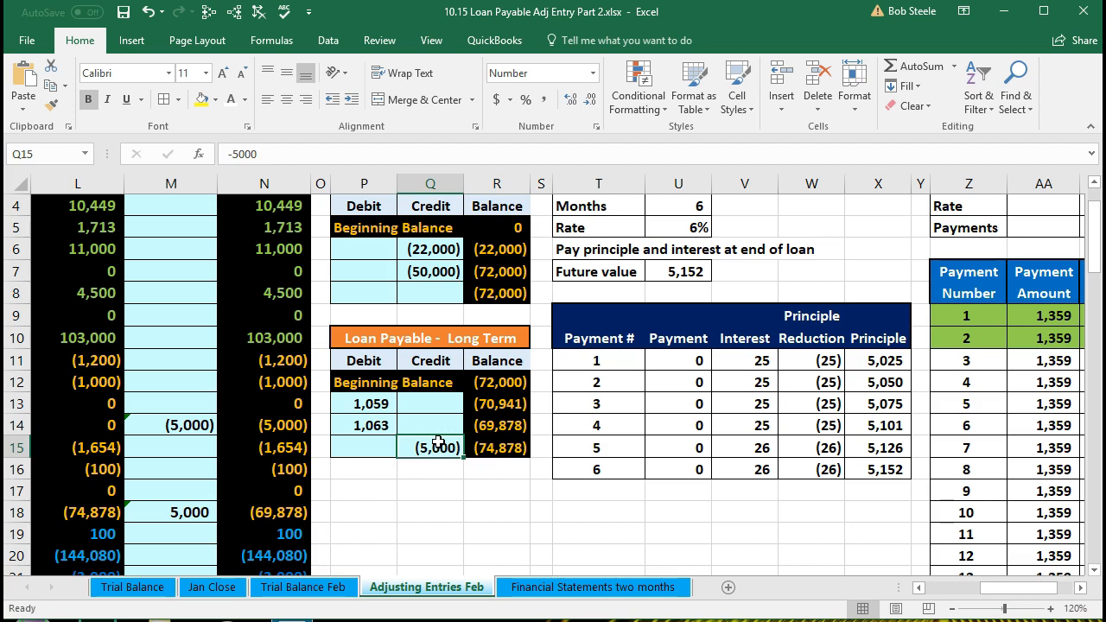
click(489, 273)
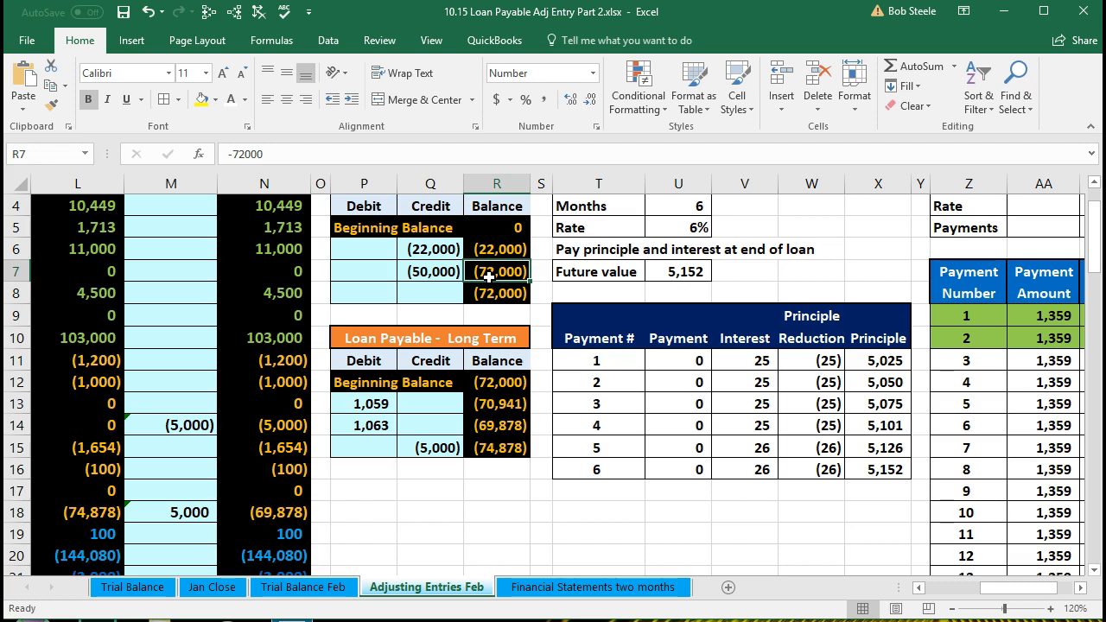
- Examine the Loan Amortization schedule's interest and the terms and payment table of the 5,000 loan
key(Right)
key(Right)
key(Right)
key(Right)
key(Right)
key(Right)
key(Right)
key(Right)
key(Right)
key(Right)
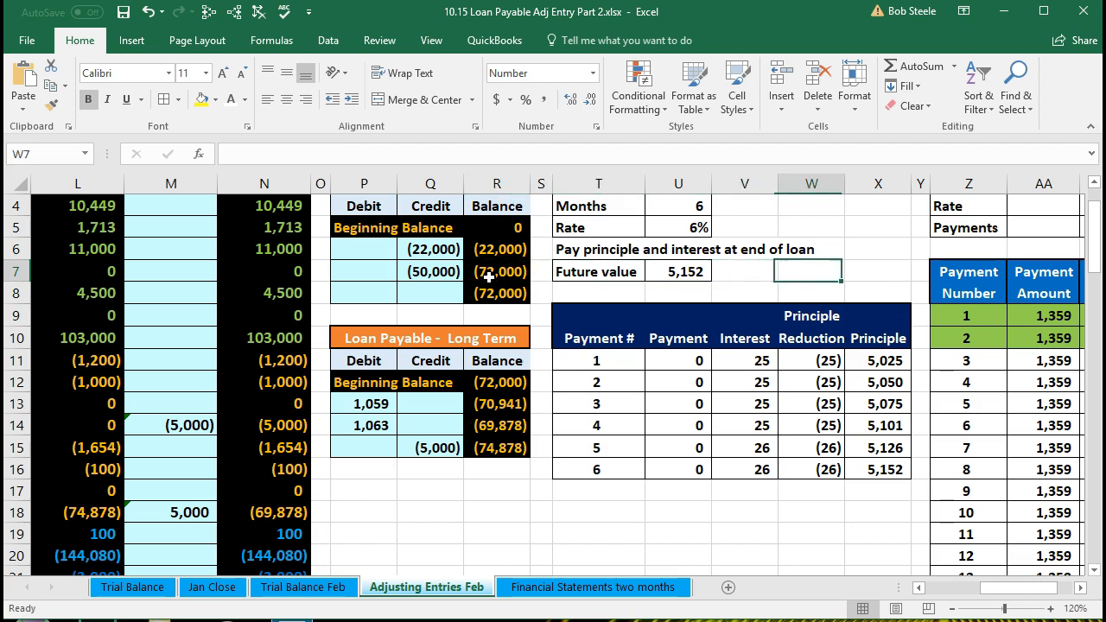
key(Right)
key(Right)
key(Right)
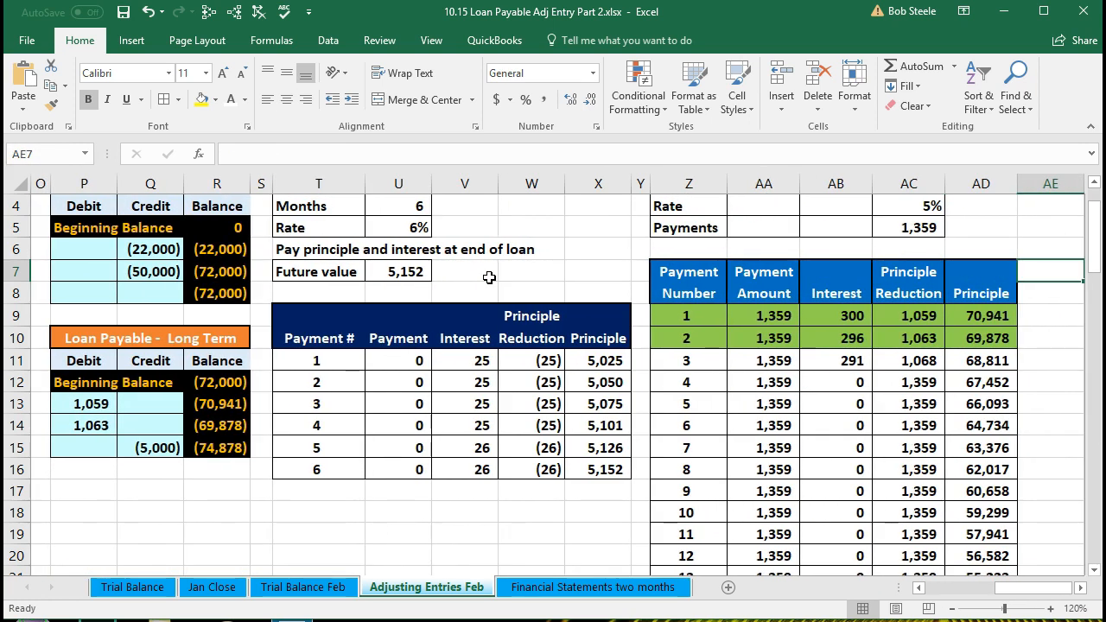
key(Right)
key(Right)
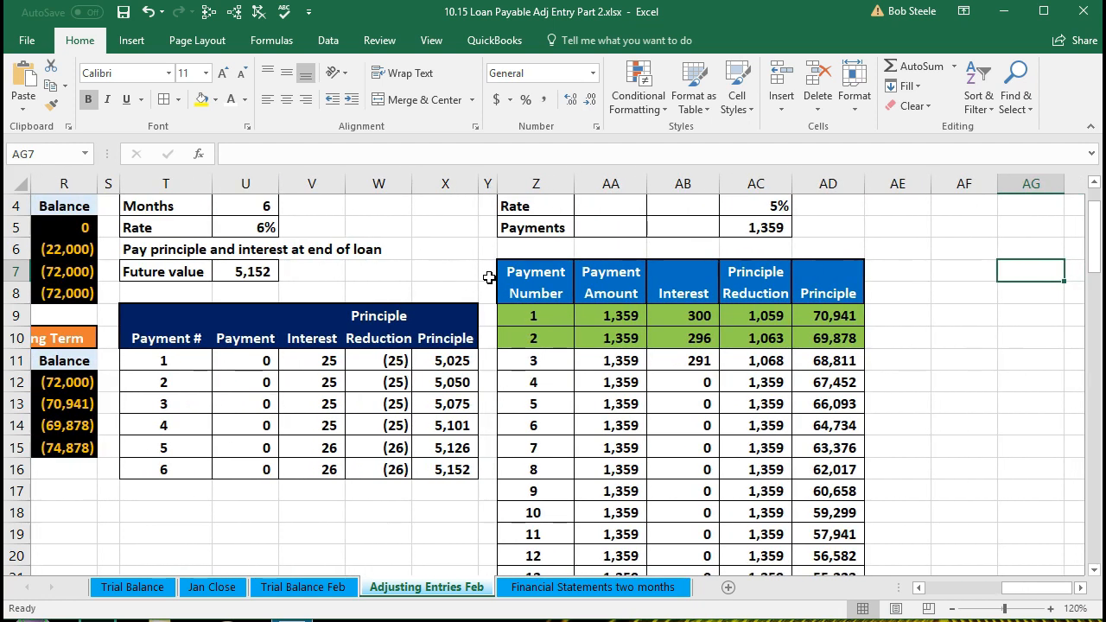
click(527, 279)
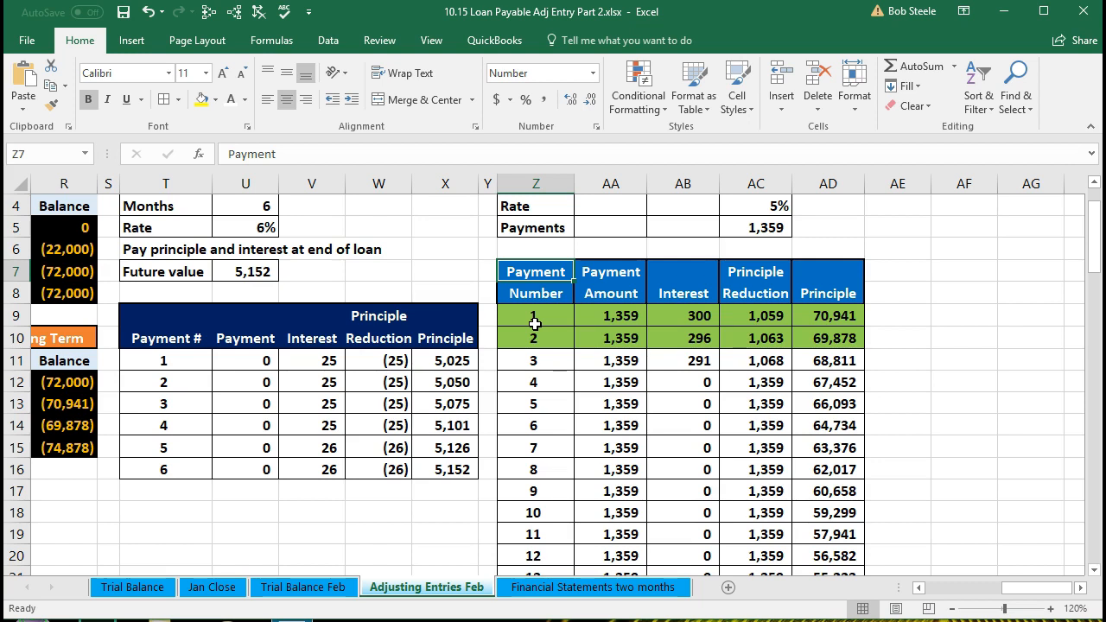
click(697, 316)
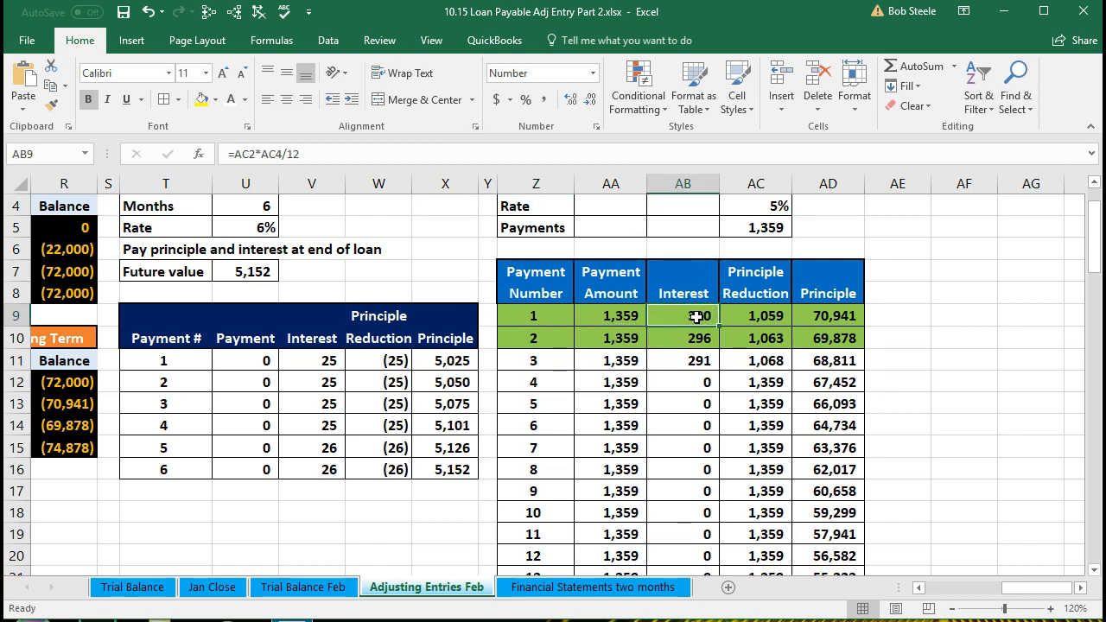
click(188, 321)
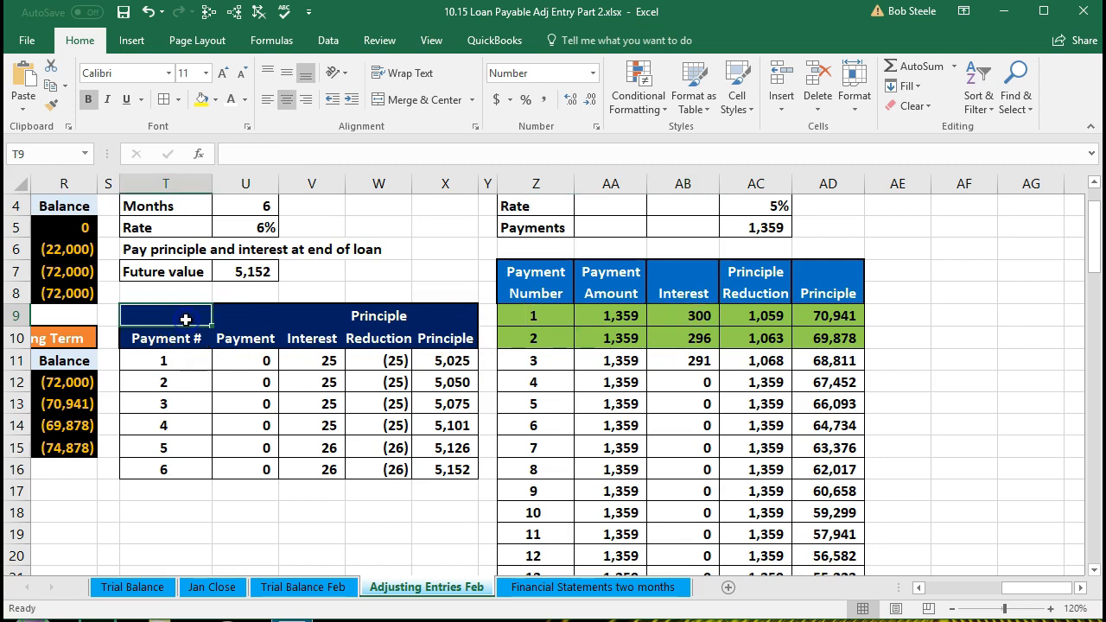
scroll(188, 322, up, 1)
click(246, 265)
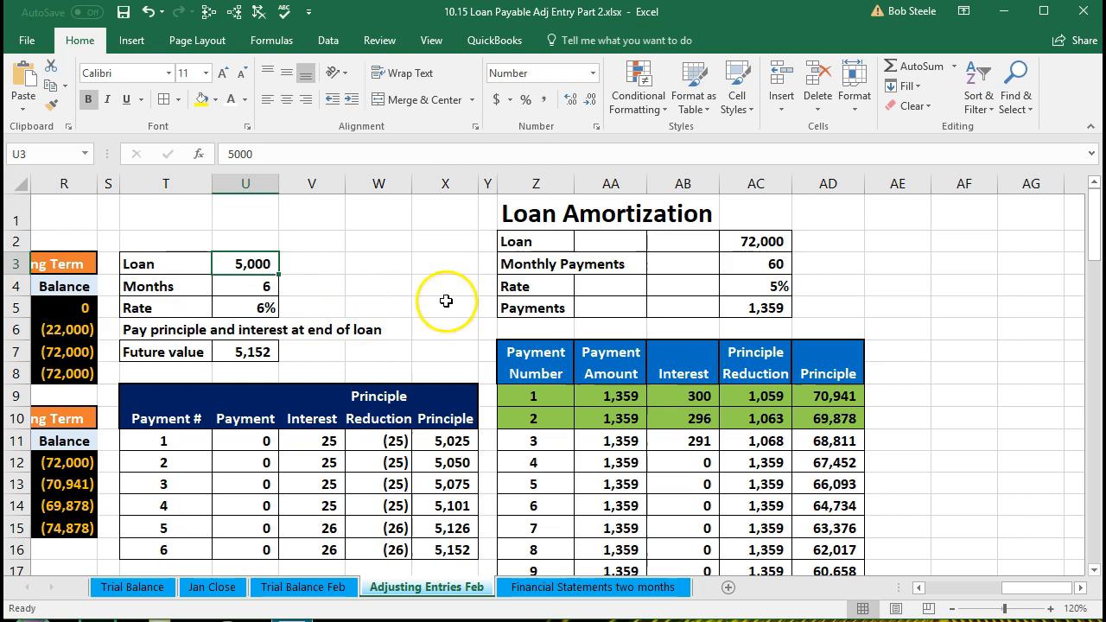
- Examine the Loan Amortization terms of the 72,000 loan and the first payment's amount, interest and principle reduction formulas
click(526, 242)
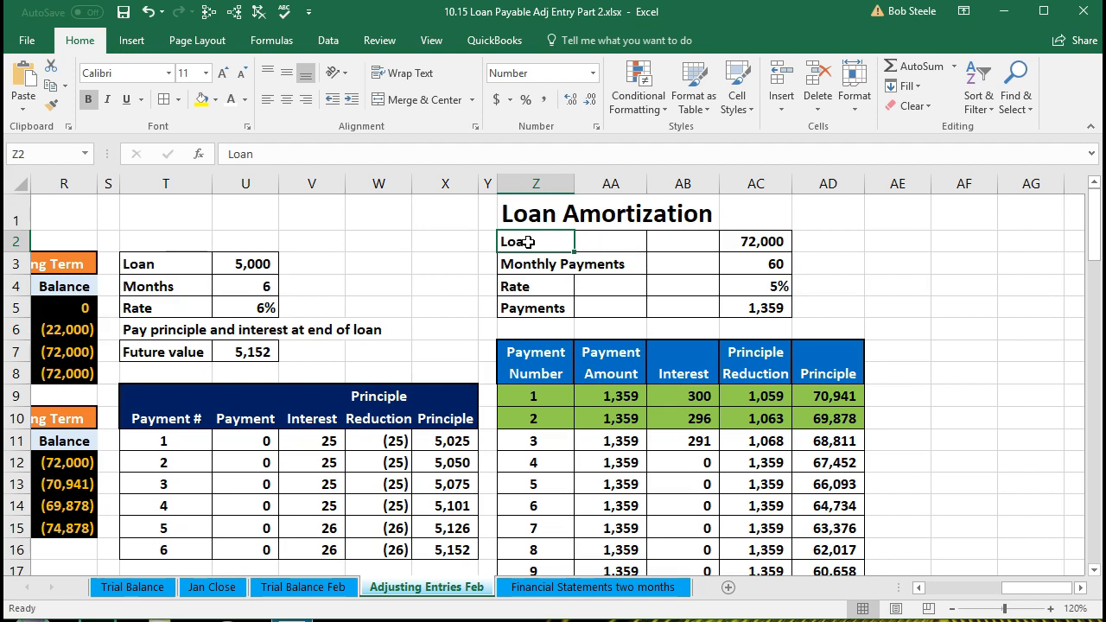
click(732, 244)
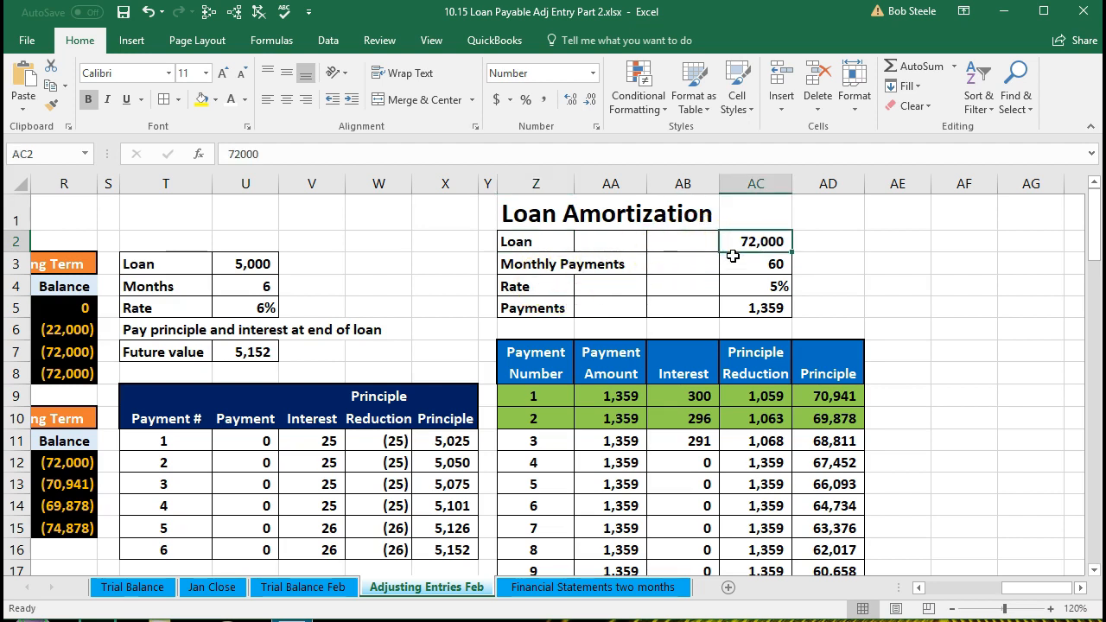
click(744, 269)
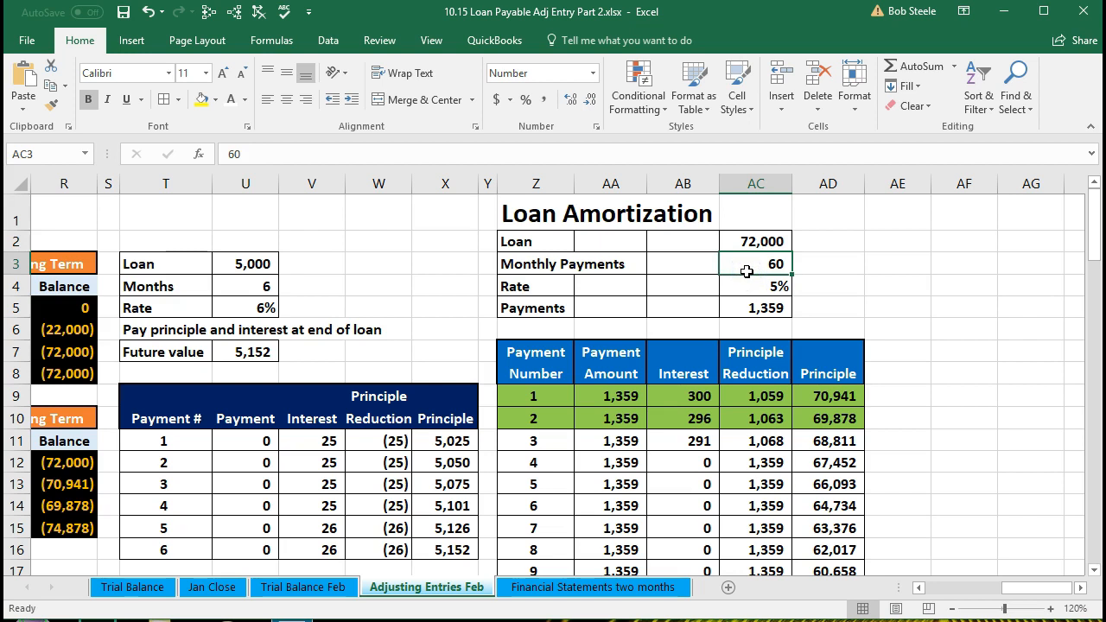
click(748, 278)
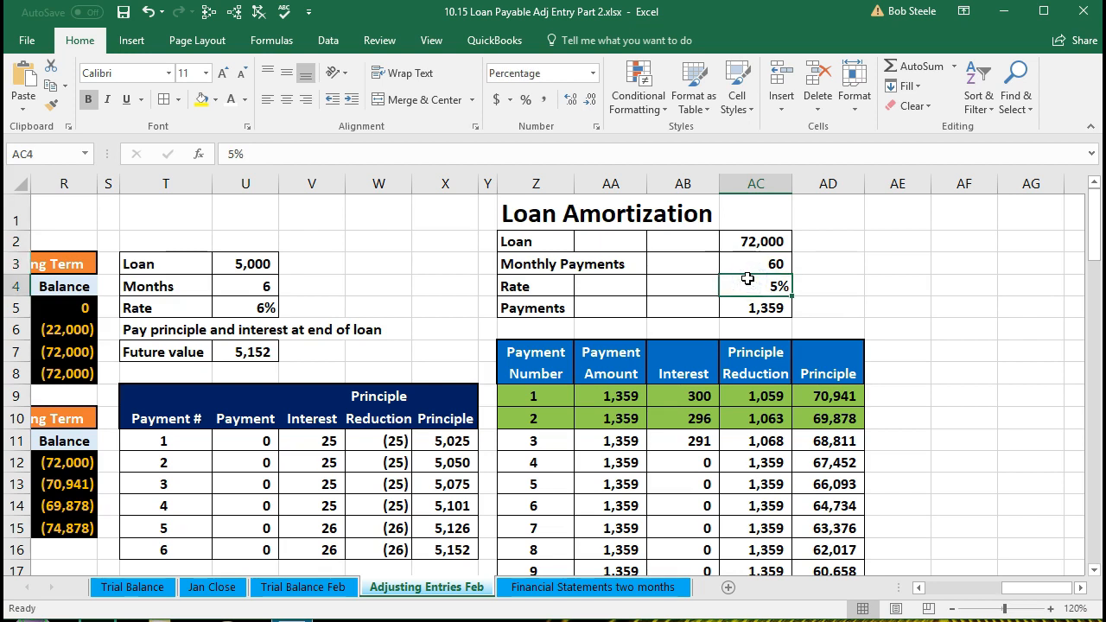
click(747, 300)
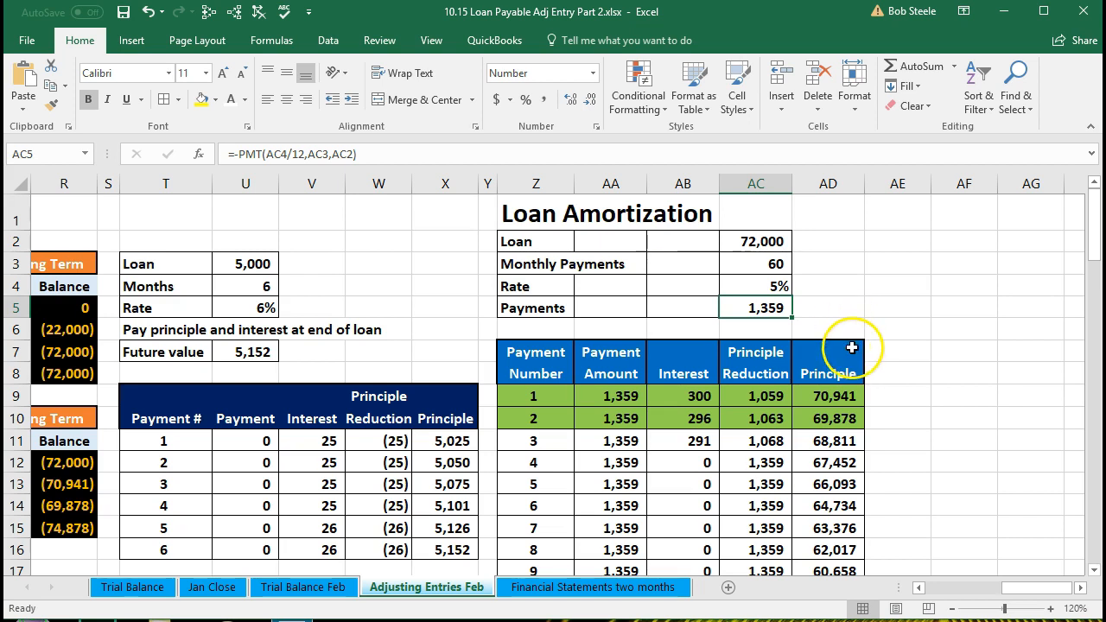
click(624, 396)
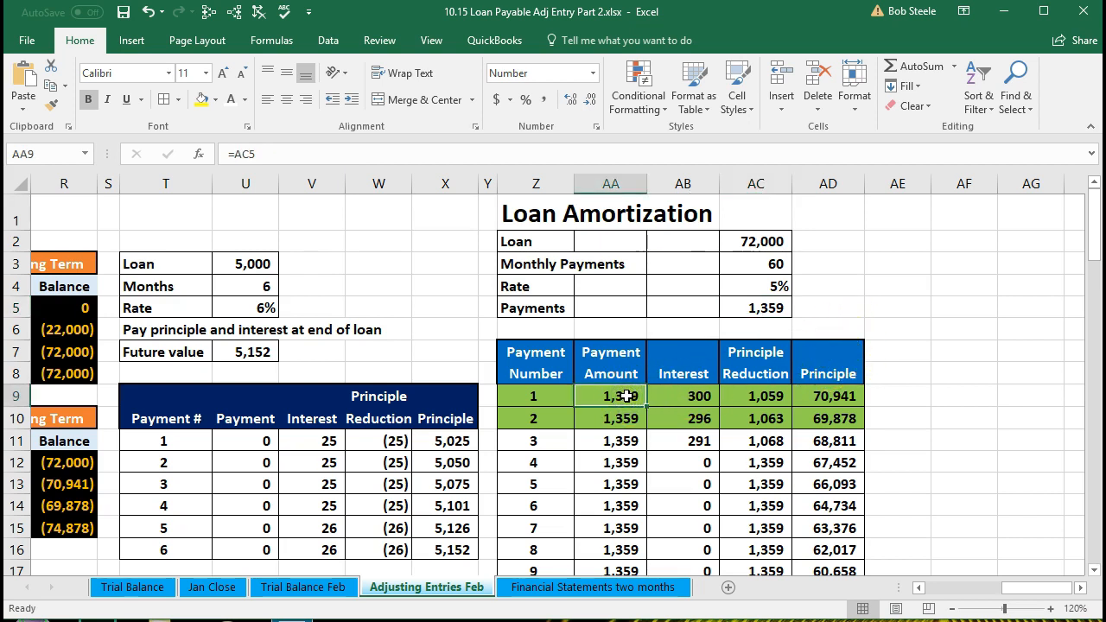
click(674, 396)
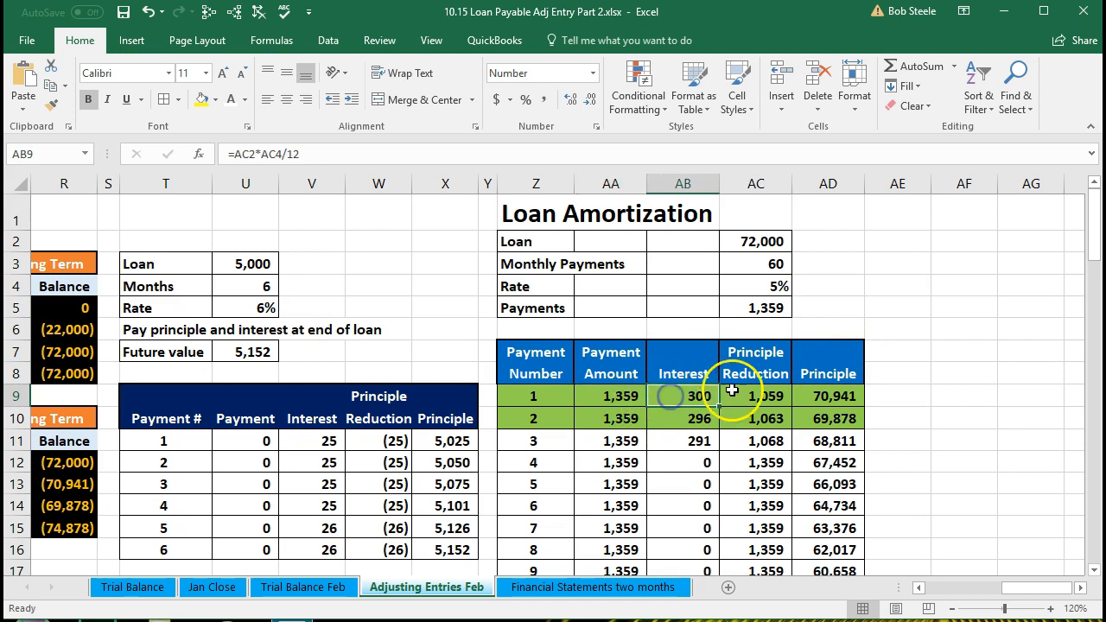
click(756, 391)
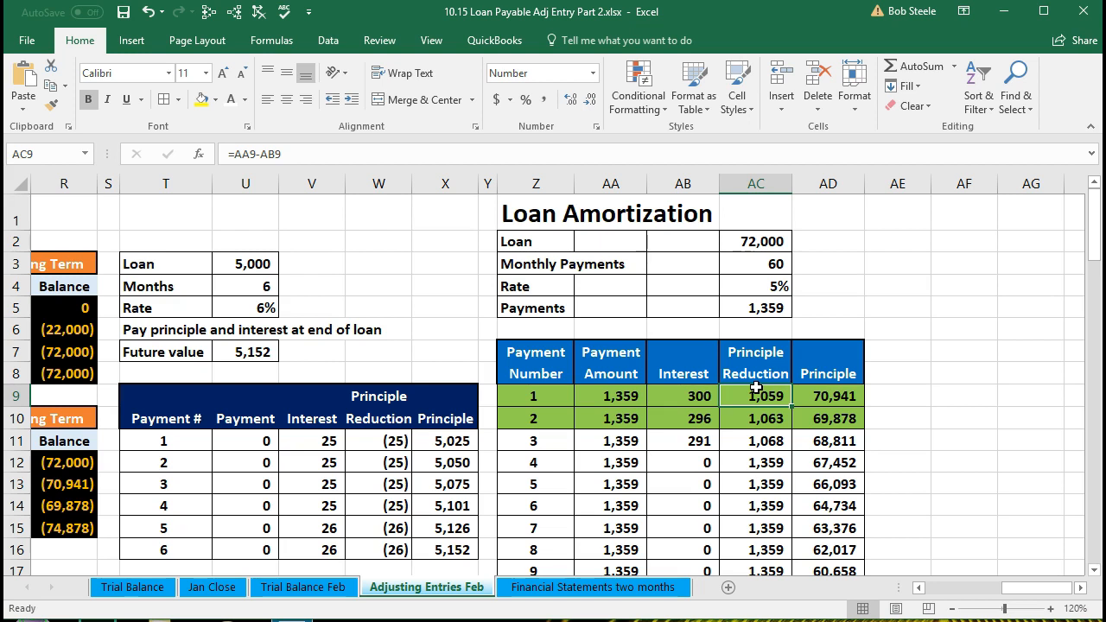
- Work out a year of loan payments by multiplying 1359 by 12 in Calculator, and close it
click(828, 307)
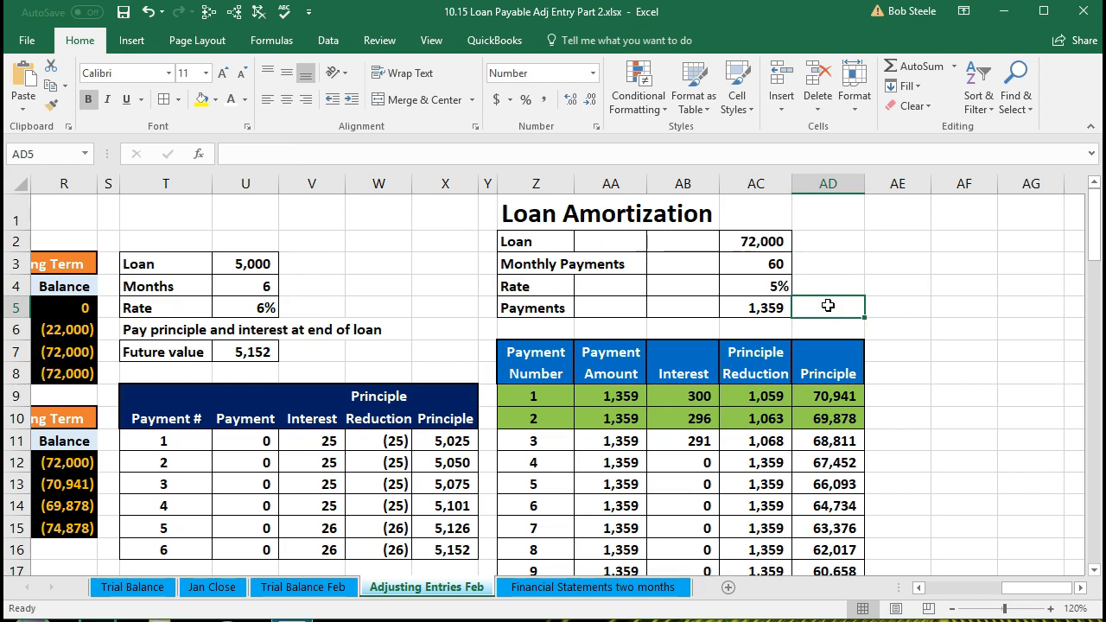
key(XF86Calculator)
click(311, 426)
text(1359)
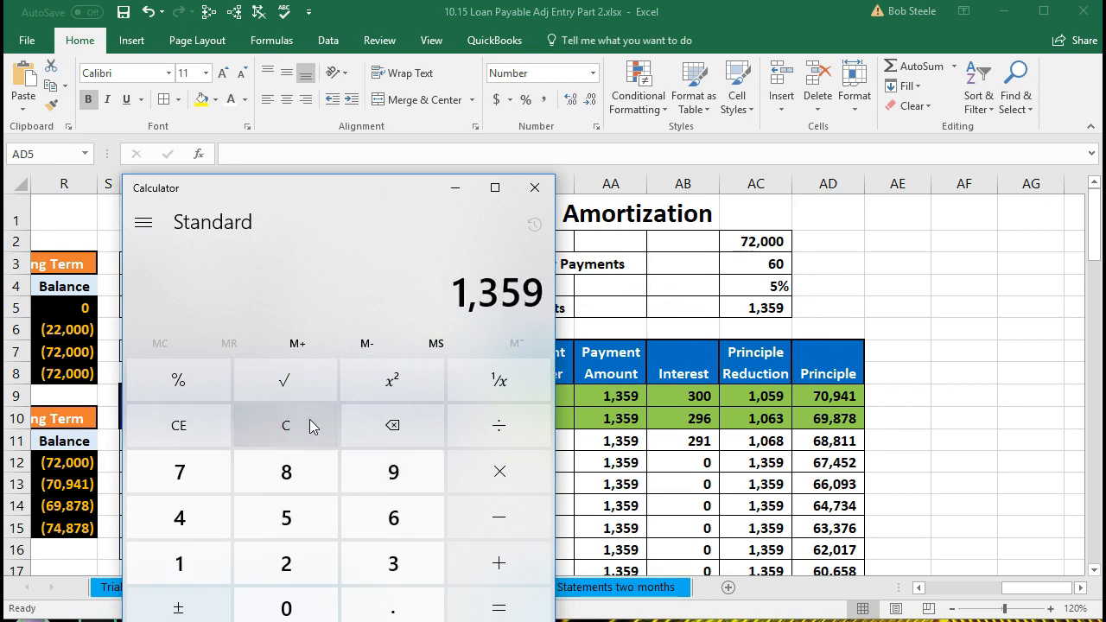
text(*12)
key(Return)
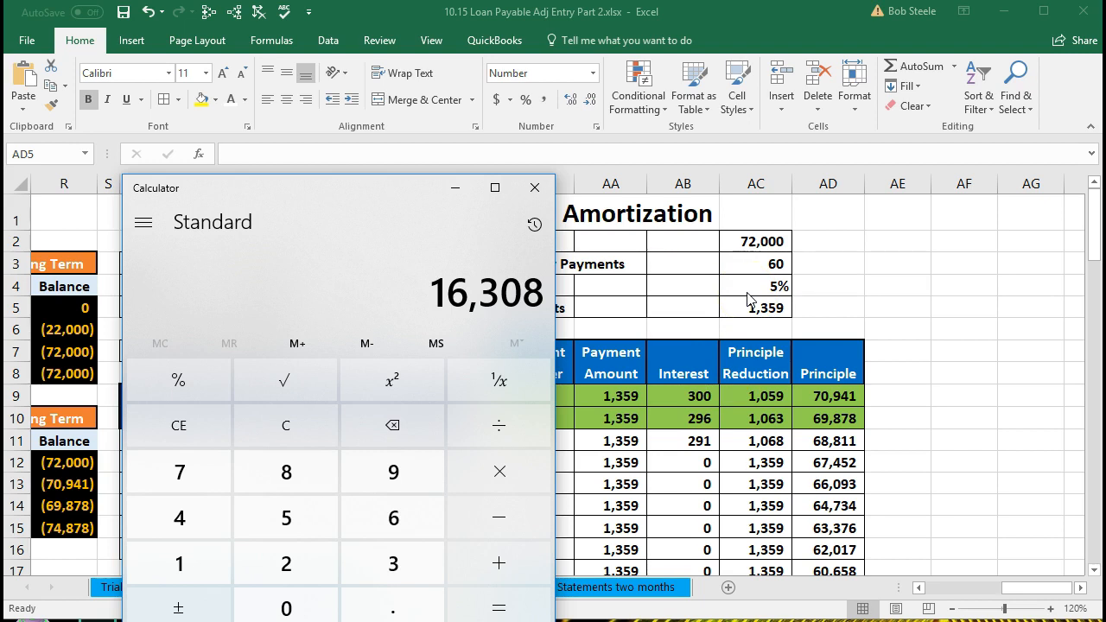
click(537, 189)
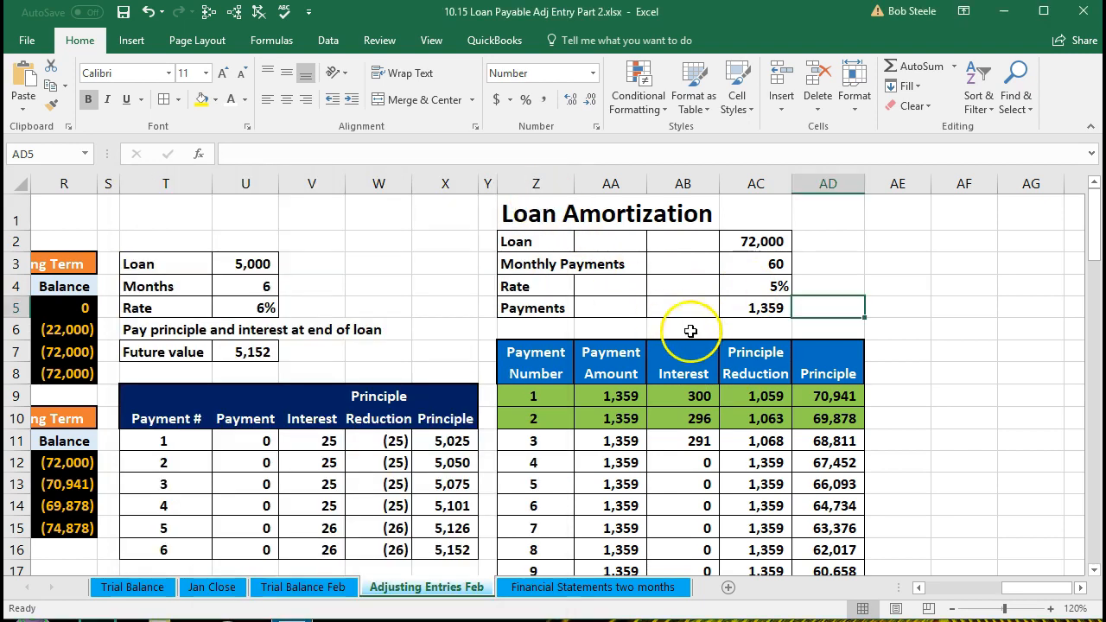
- Fill in the missing Interest calculations for payments 4 onward in the Loan Amortization schedule
click(754, 313)
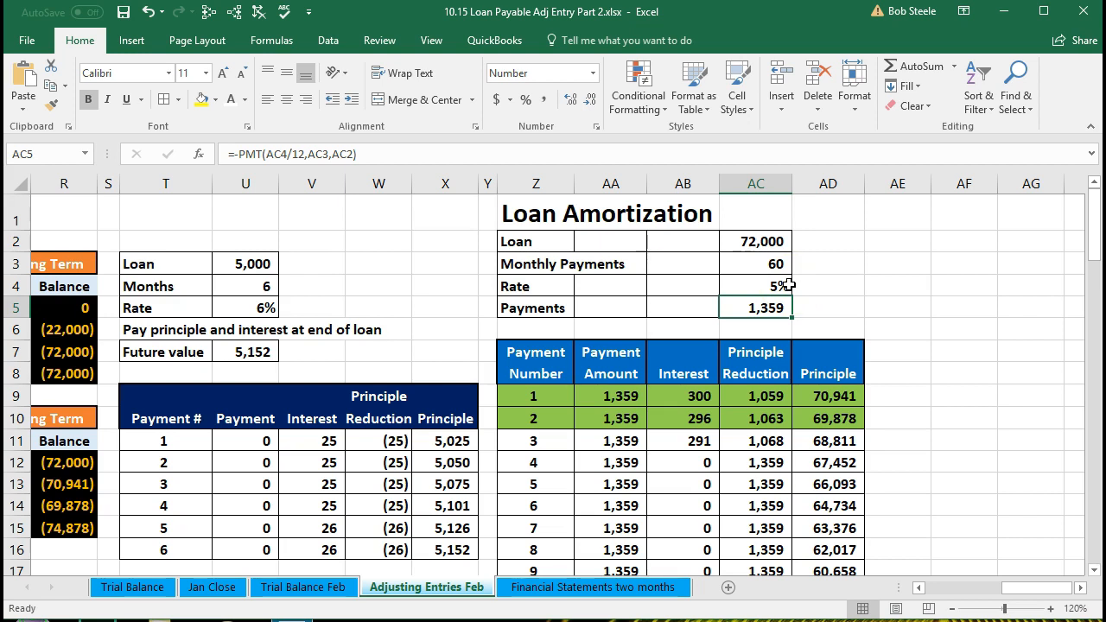
scroll(925, 399, down, 1)
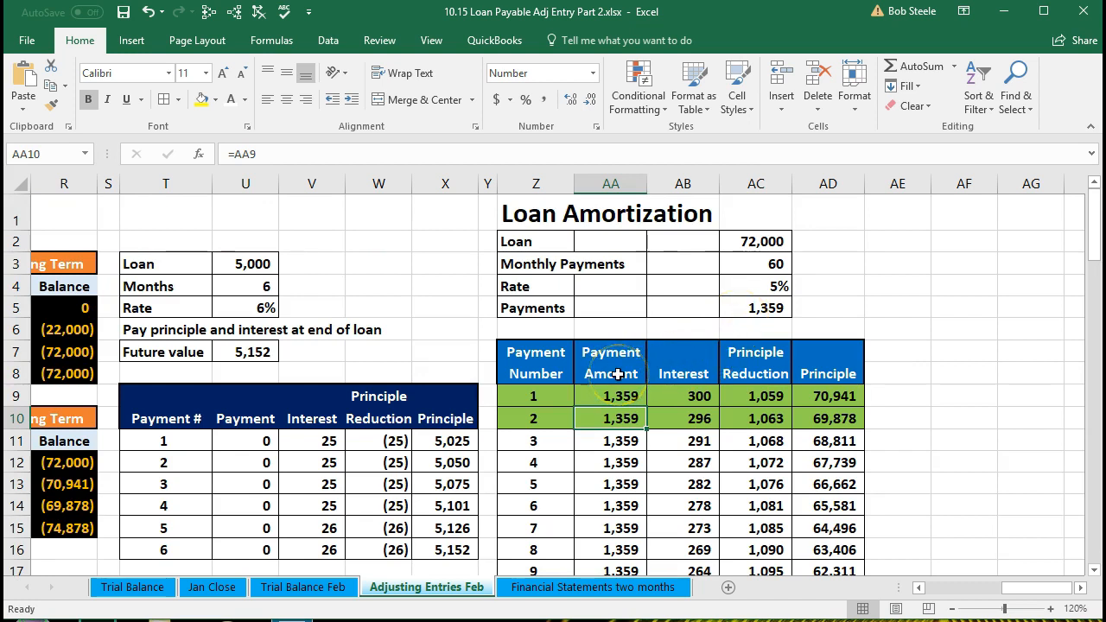
- Trace how the first two payments of the 72,000 loan split into interest and principle reduction and lower the principle
click(740, 241)
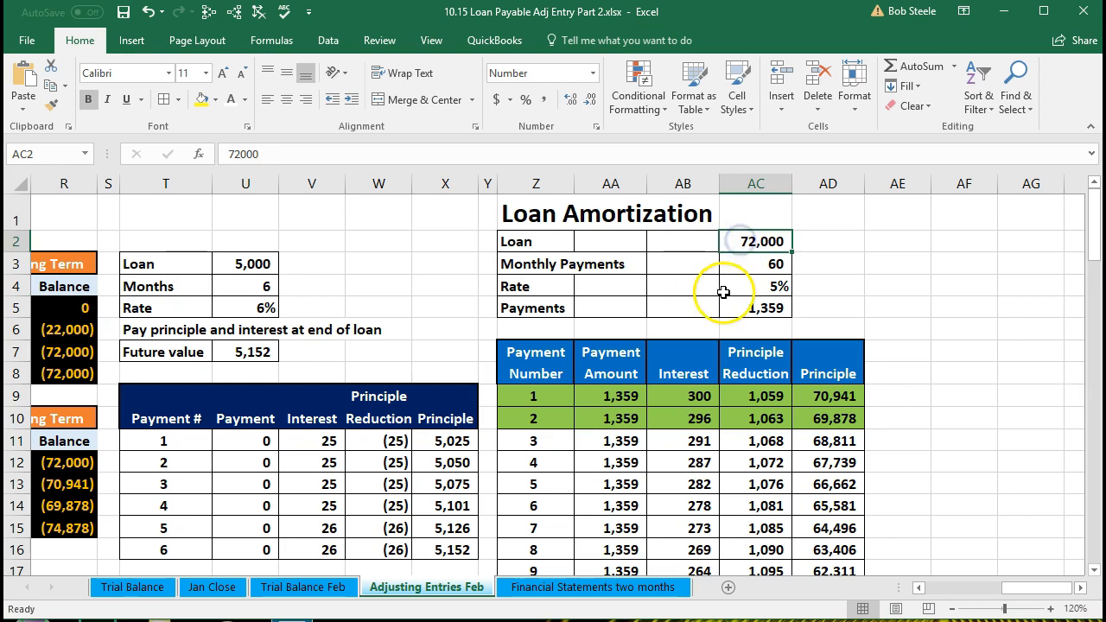
click(540, 397)
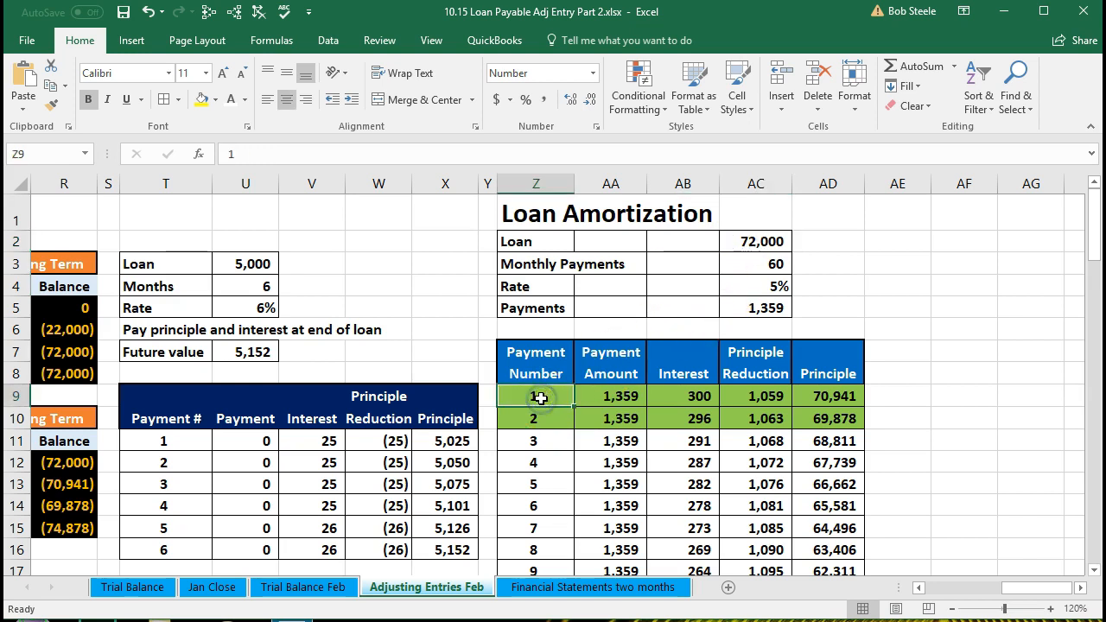
click(612, 396)
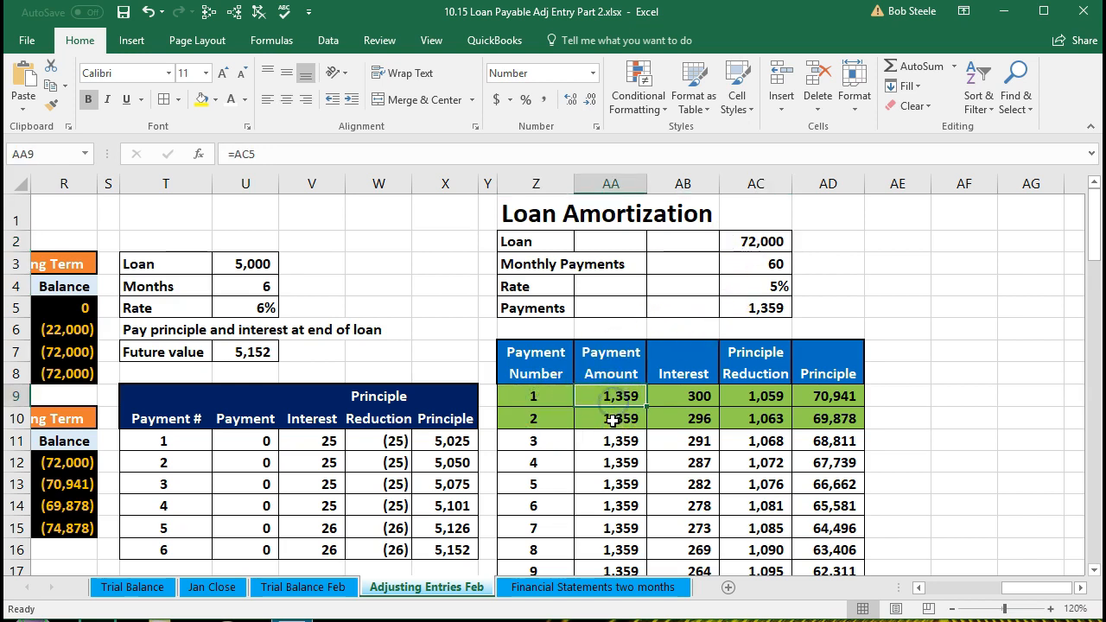
click(671, 397)
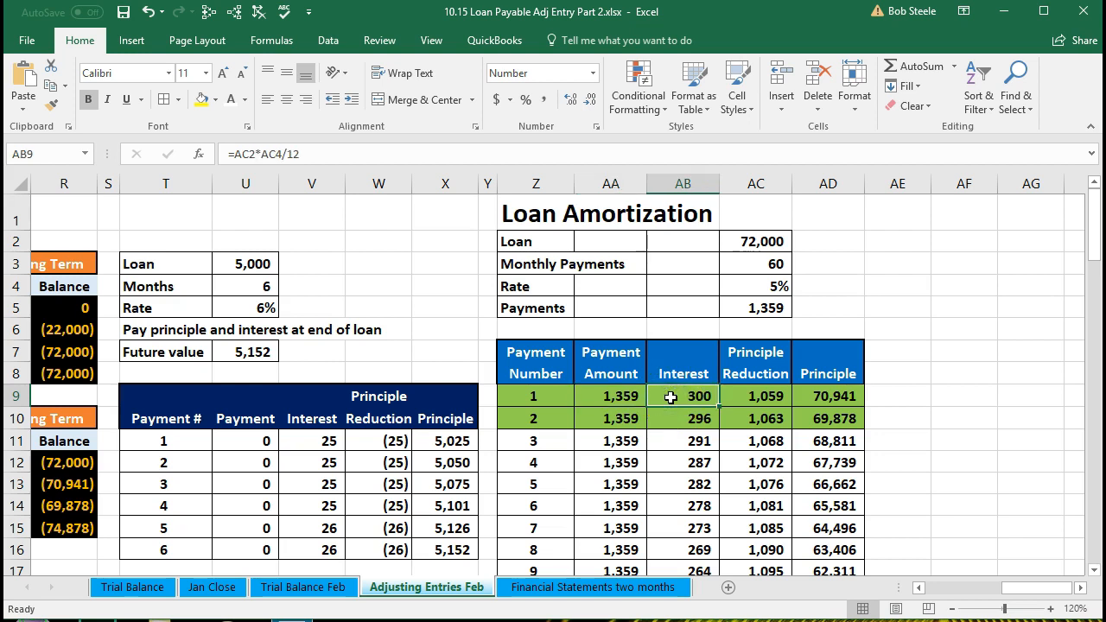
click(762, 397)
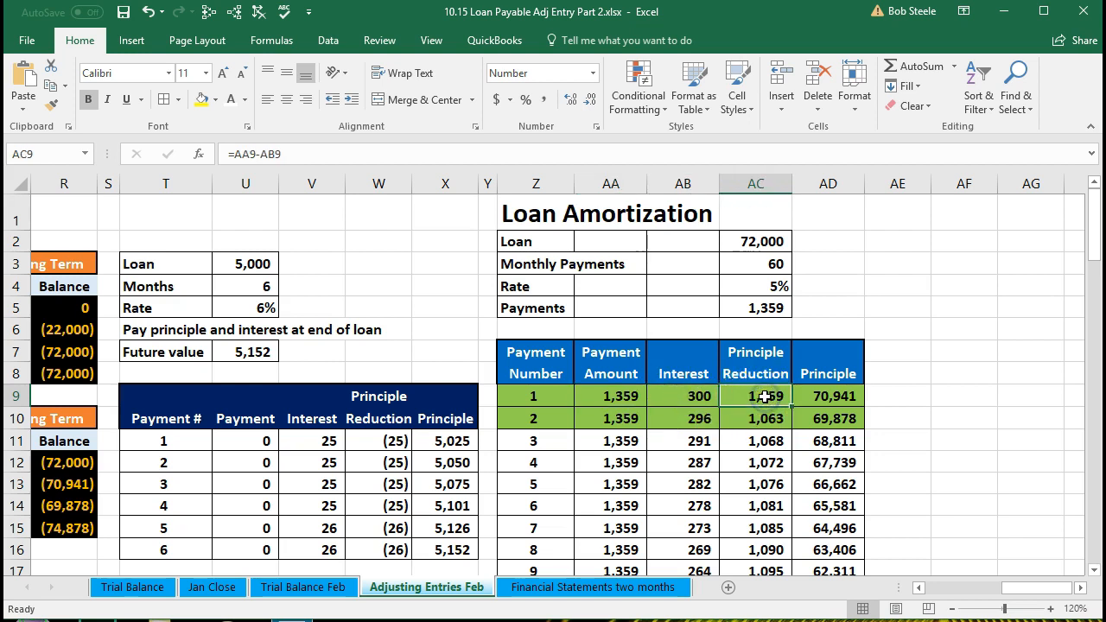
click(623, 396)
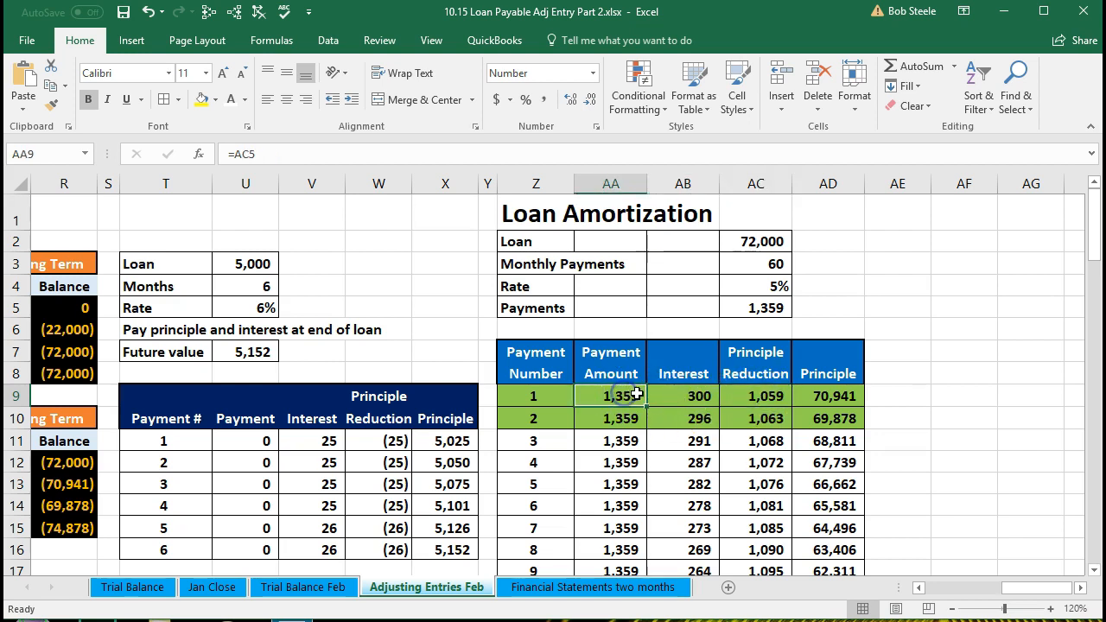
click(687, 396)
click(832, 396)
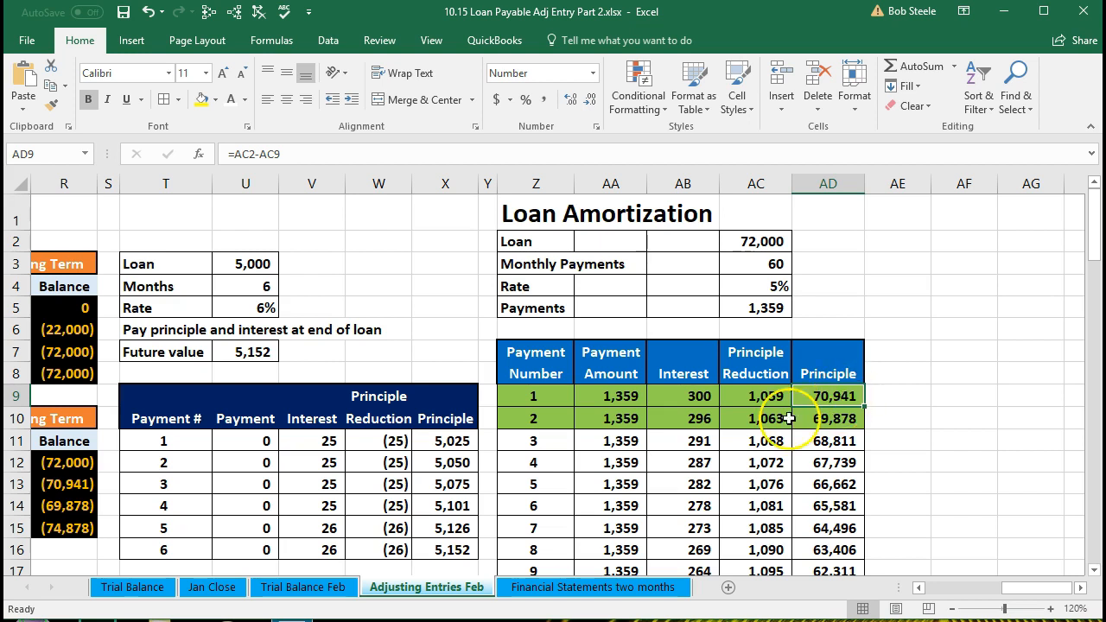
click(637, 417)
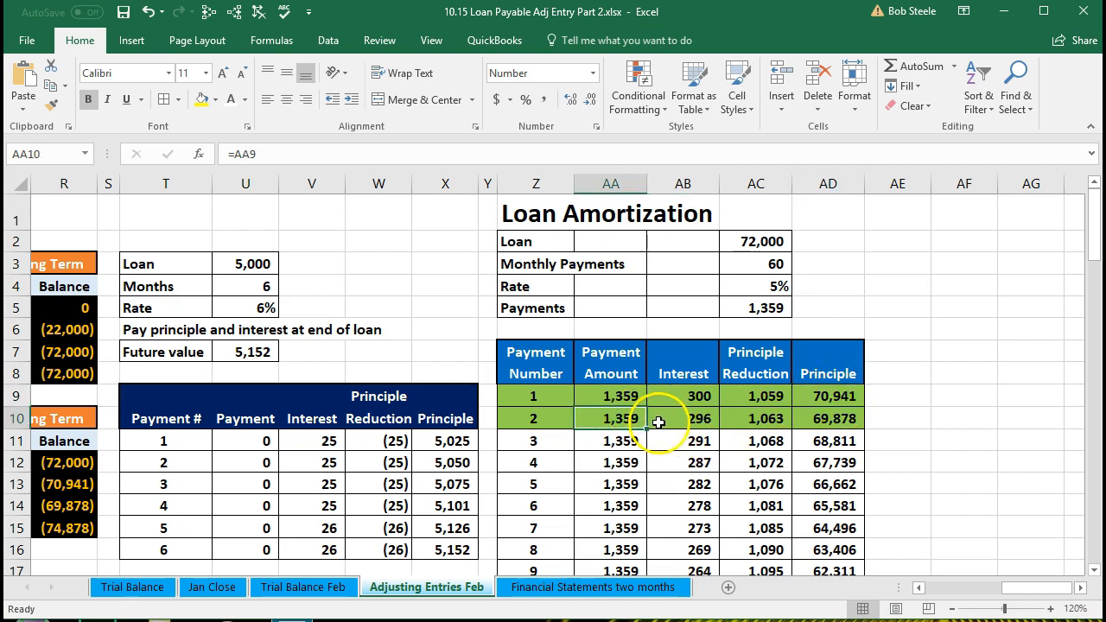
click(679, 417)
click(753, 418)
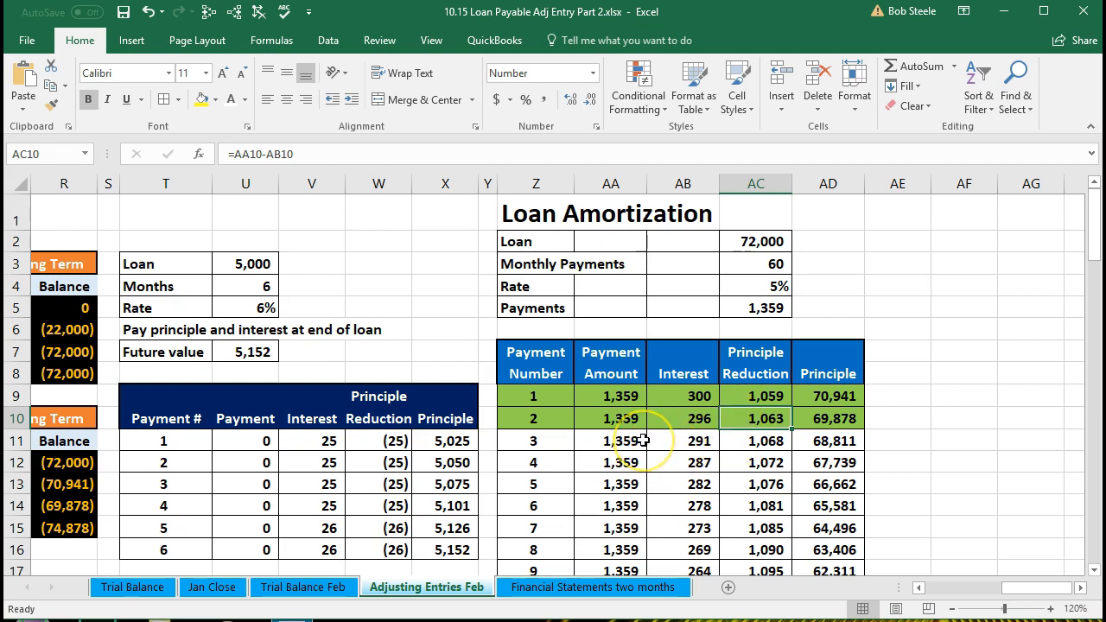
click(836, 418)
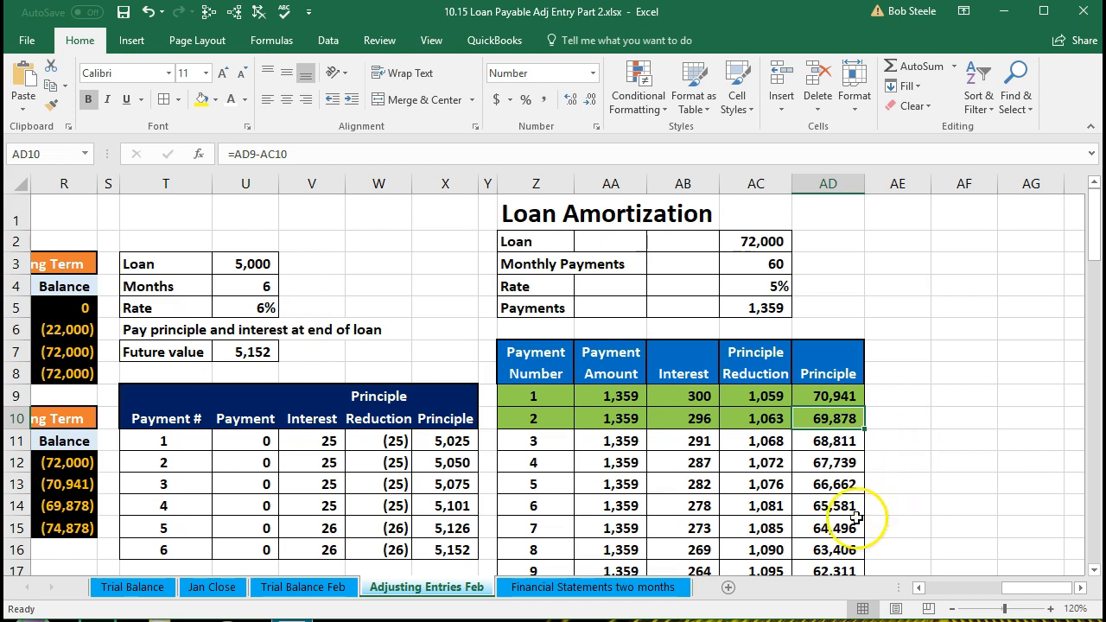
- Compare the second Loan Payable - Long Term ledger's 5,000 credit and prior balance with the amortization schedule's principle after payment 2
click(922, 589)
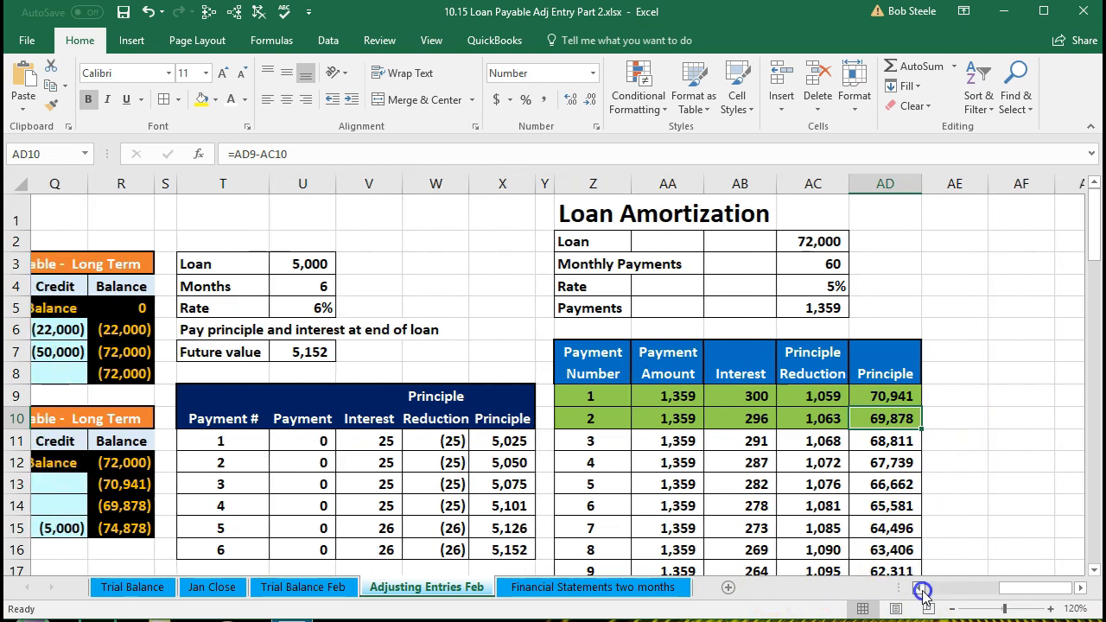
click(922, 589)
click(921, 589)
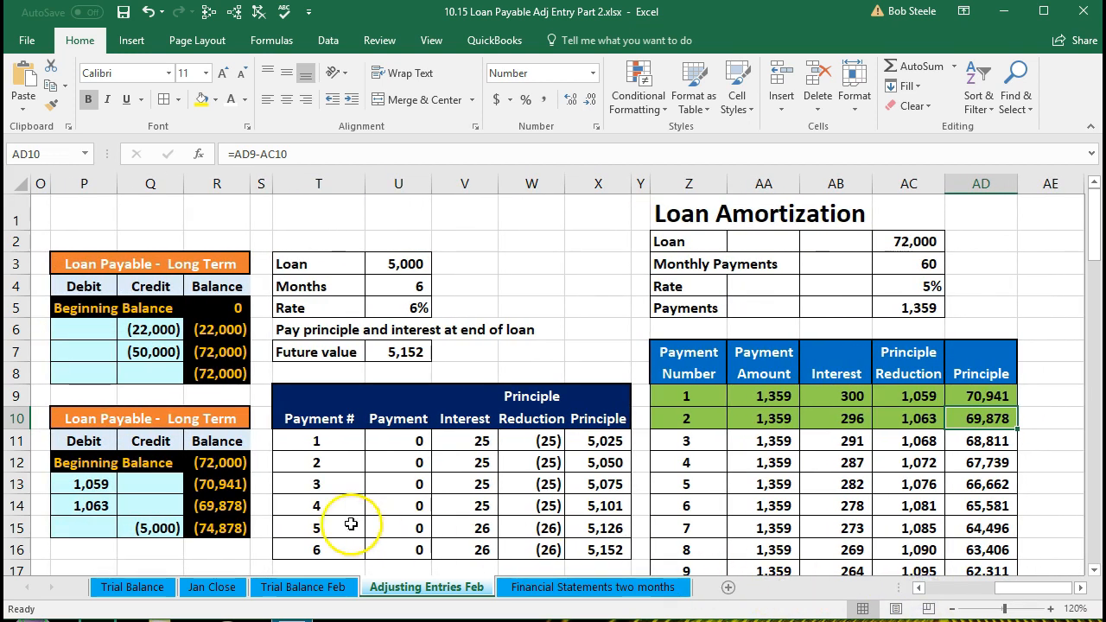
click(157, 530)
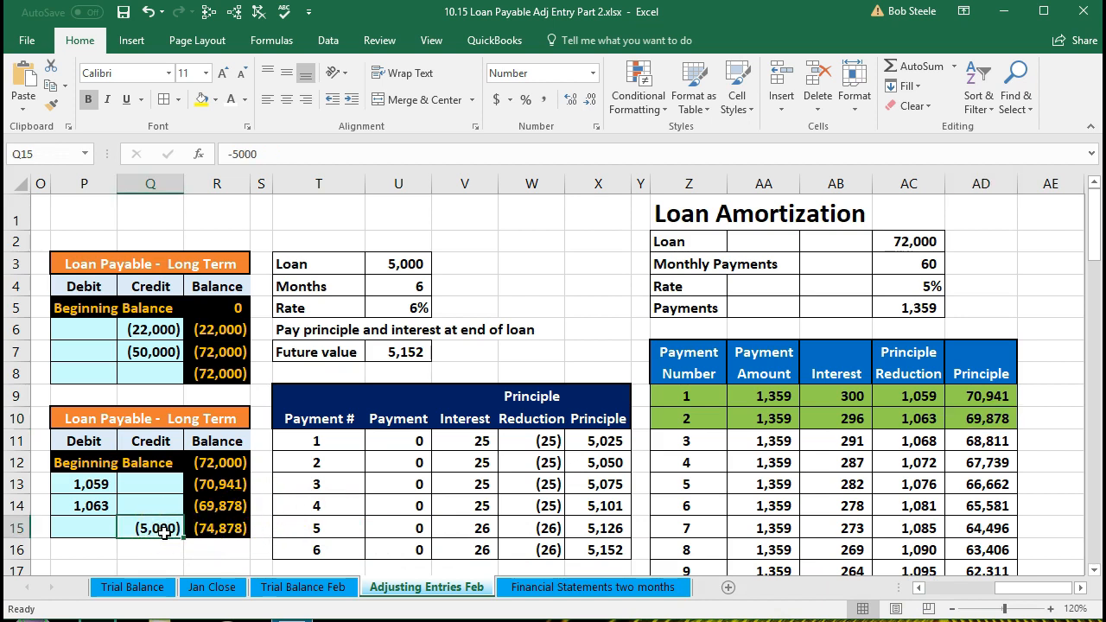
click(195, 512)
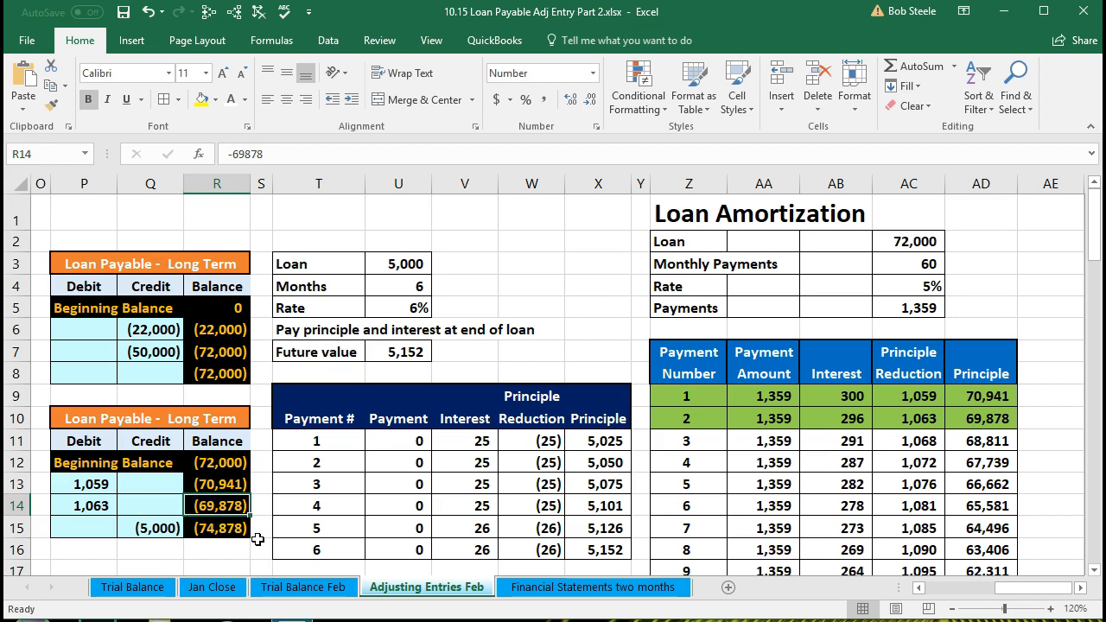
click(979, 424)
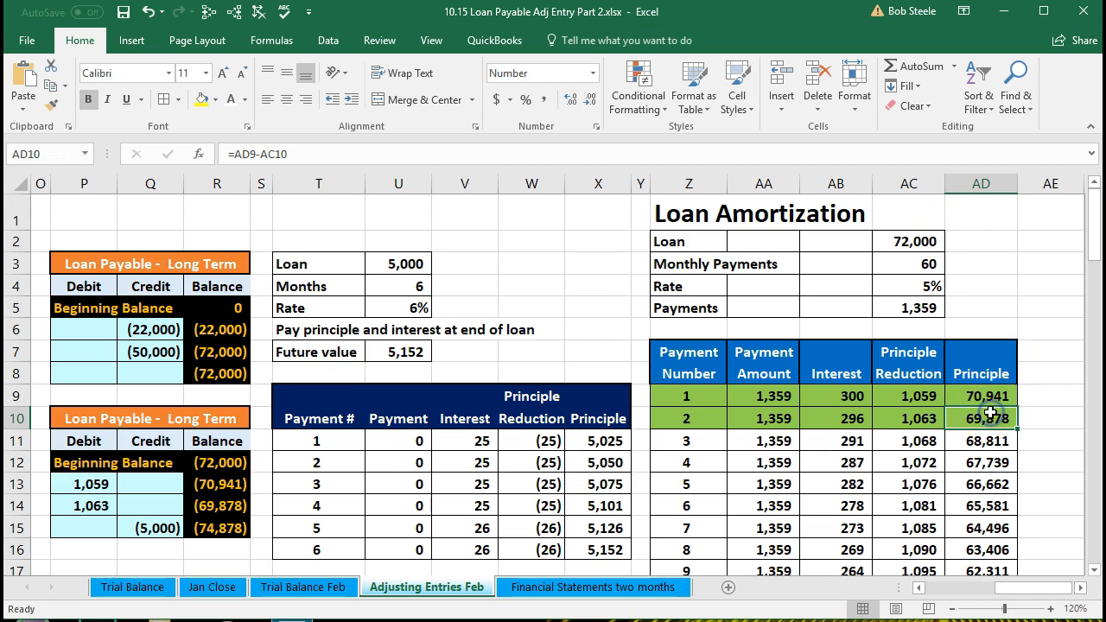
- Examine the payments already made in the Loan Amortization schedule, their remaining principle, and the principle reduction of payment 3
key(Right)
key(Right)
key(Right)
key(Right)
key(Right)
key(Right)
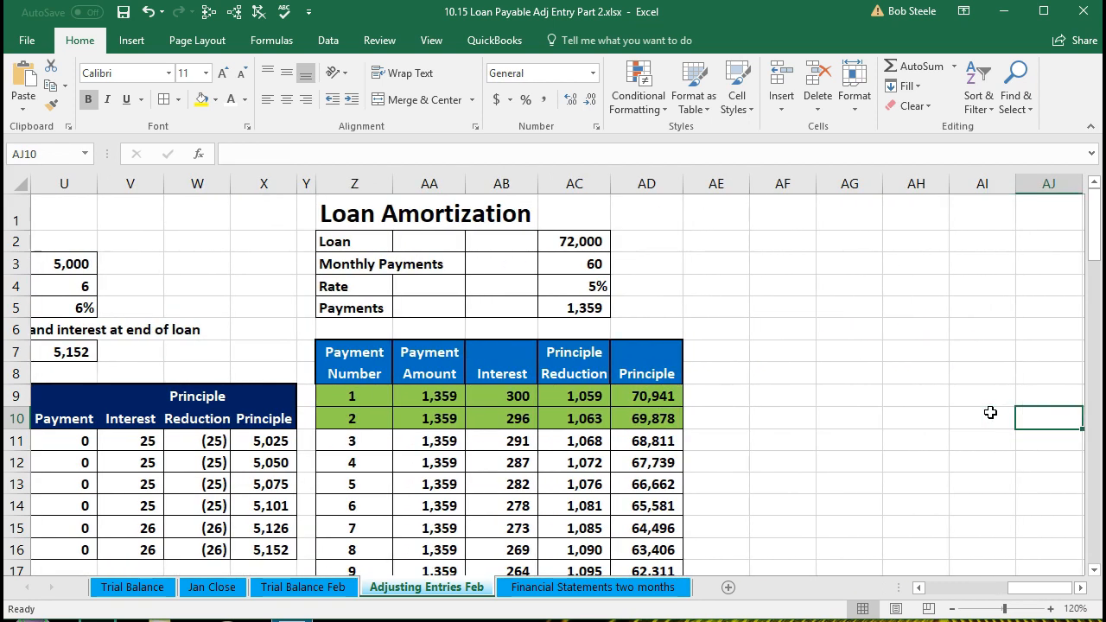
click(661, 419)
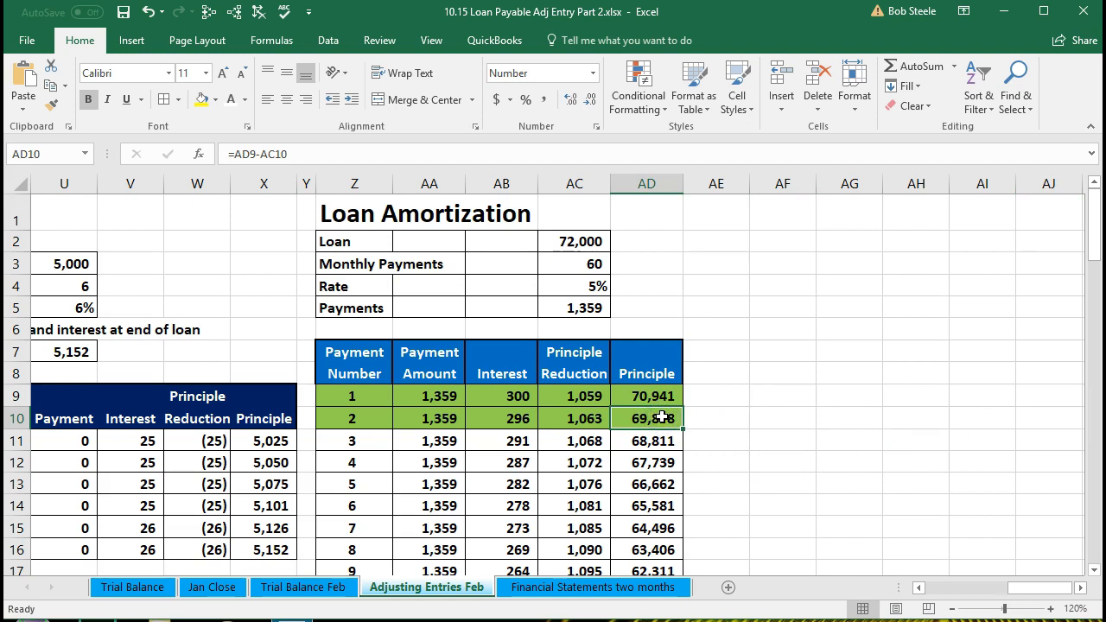
scroll(661, 418, down, 1)
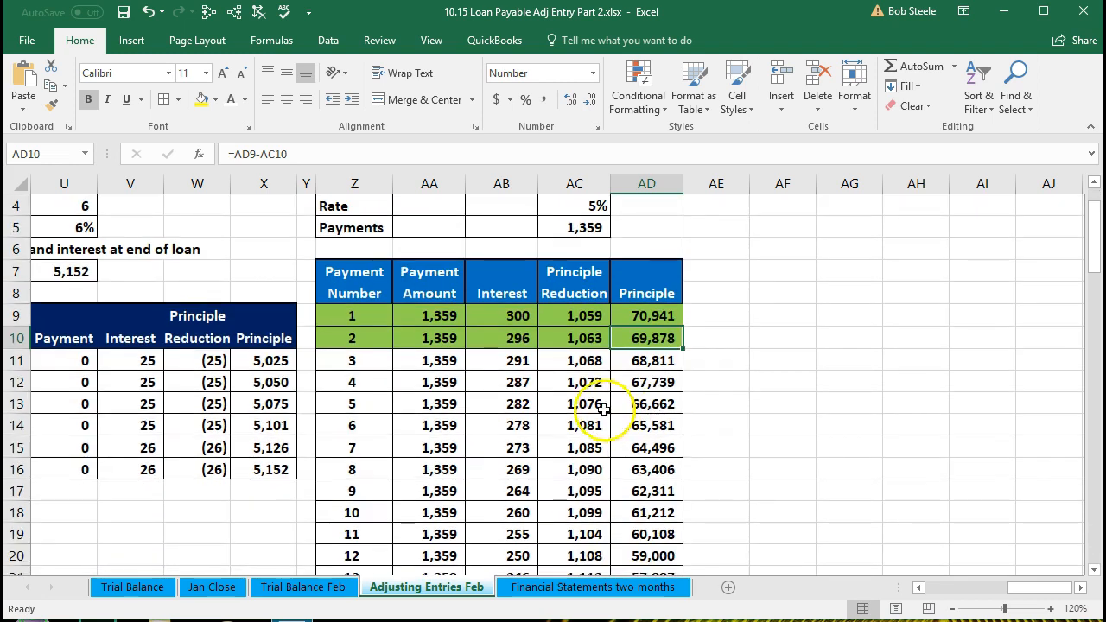
click(578, 362)
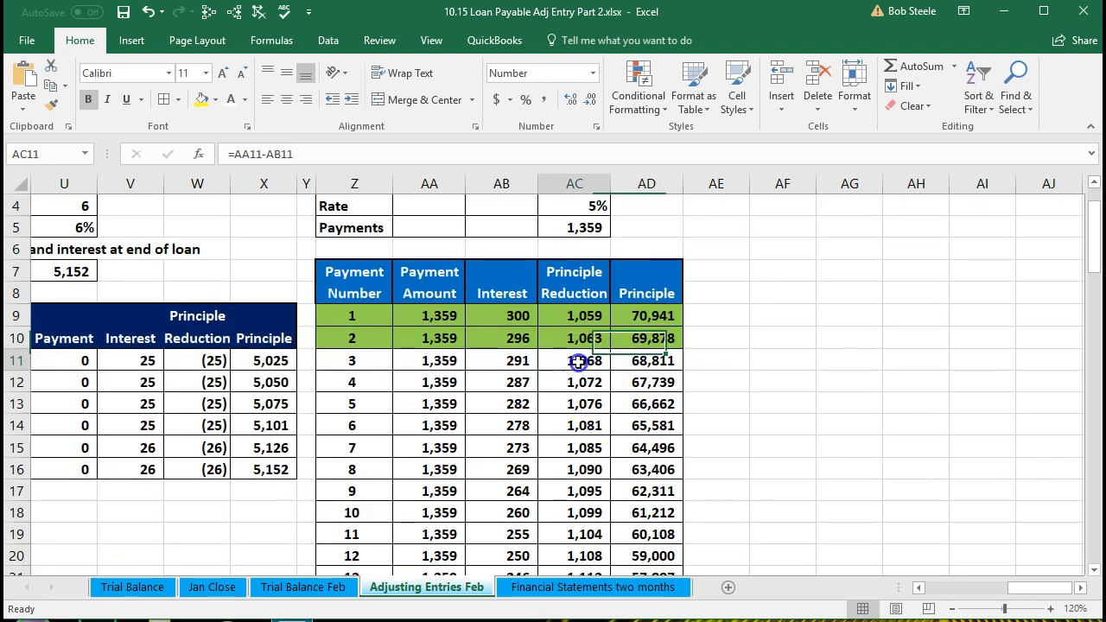
click(645, 339)
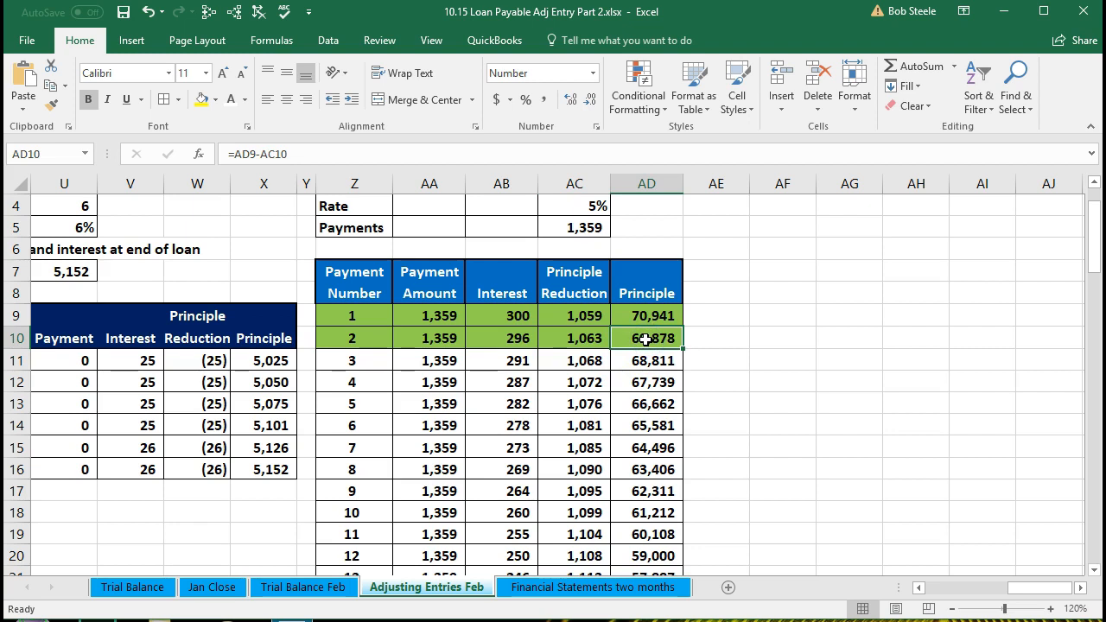
drag(354, 317, 348, 376)
drag(646, 317, 636, 342)
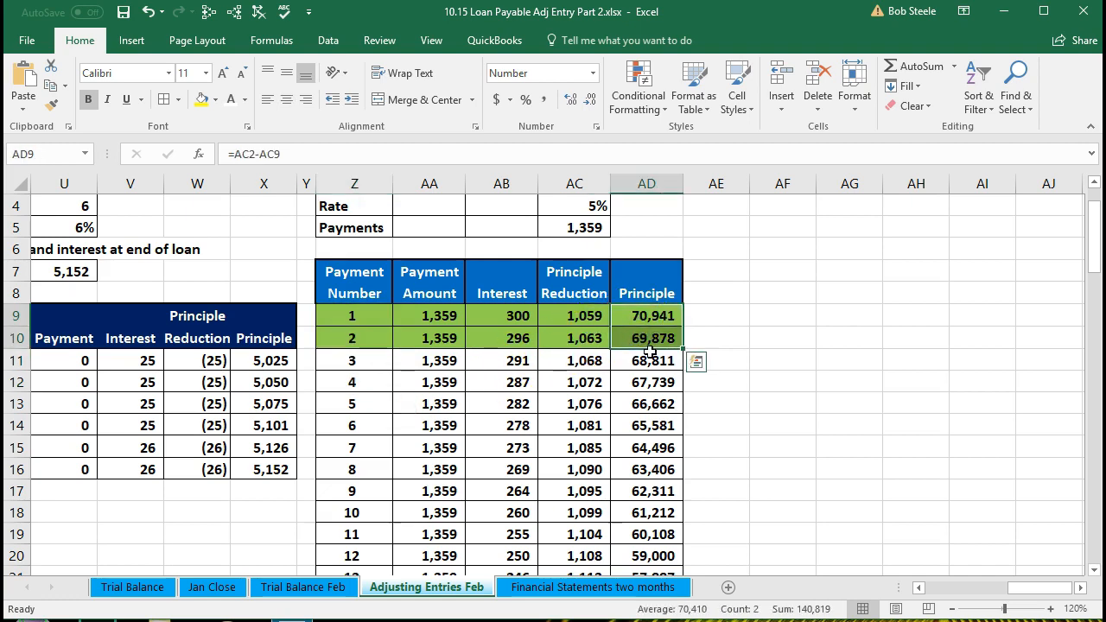
- Examine the amortization schedule through payment 60, the payment calculation, and the payment amount and principle reduction of payment 3
scroll(650, 350, down, 9)
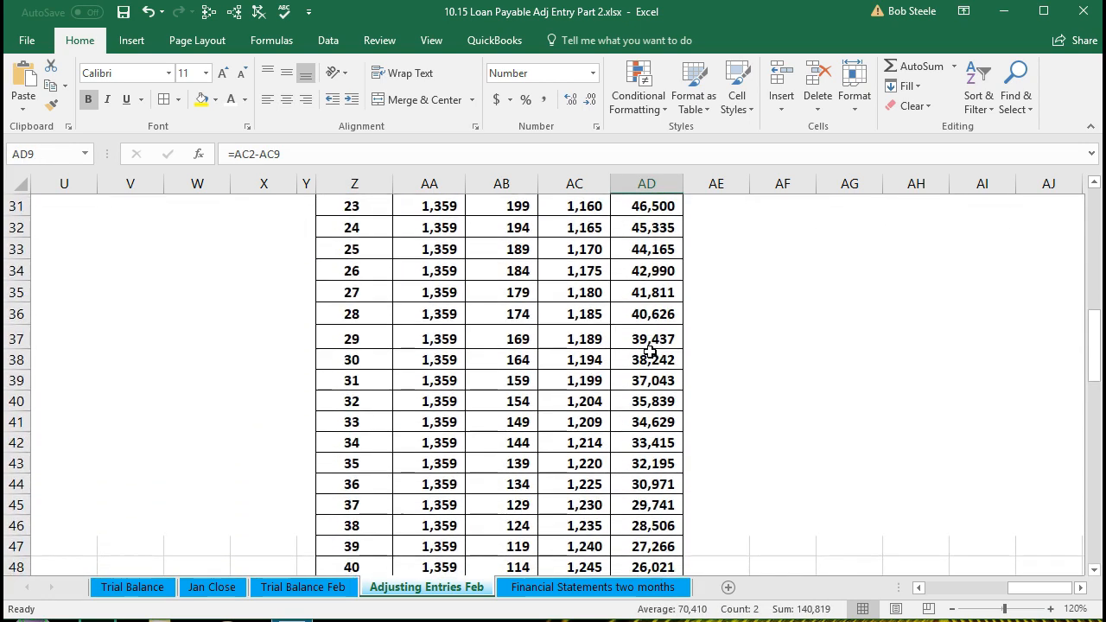
scroll(650, 350, down, 8)
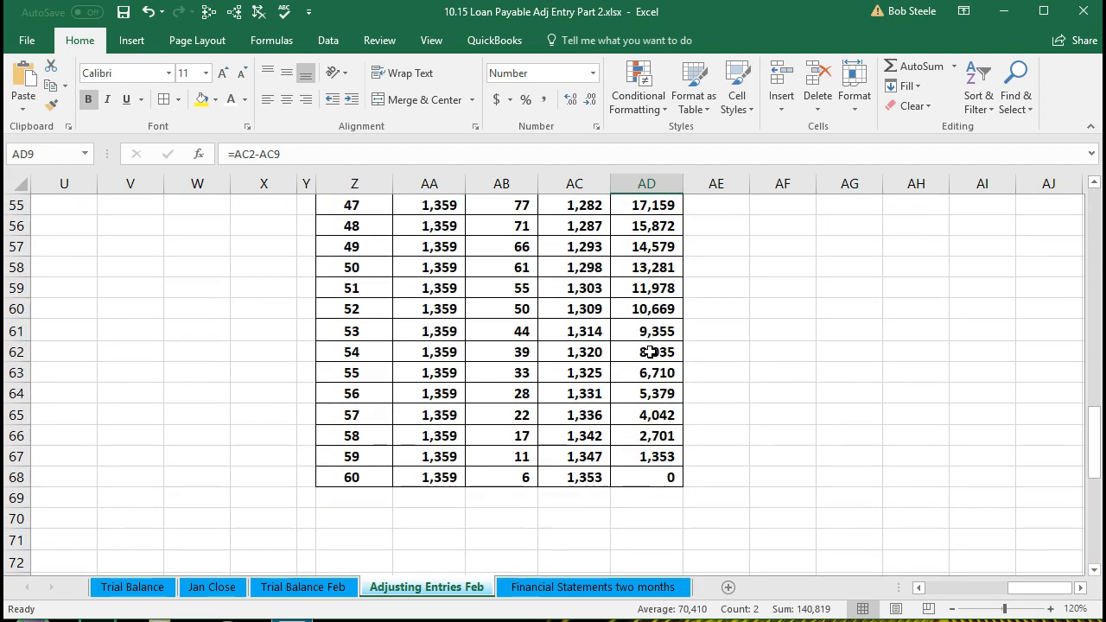
click(653, 478)
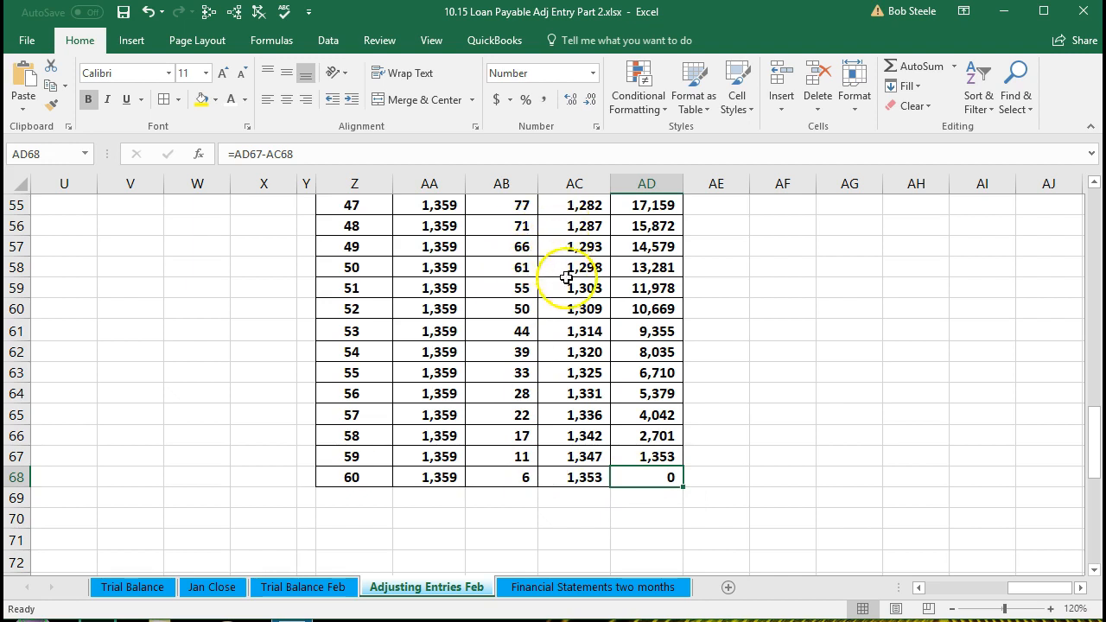
scroll(726, 339, up, 4)
scroll(727, 339, up, 11)
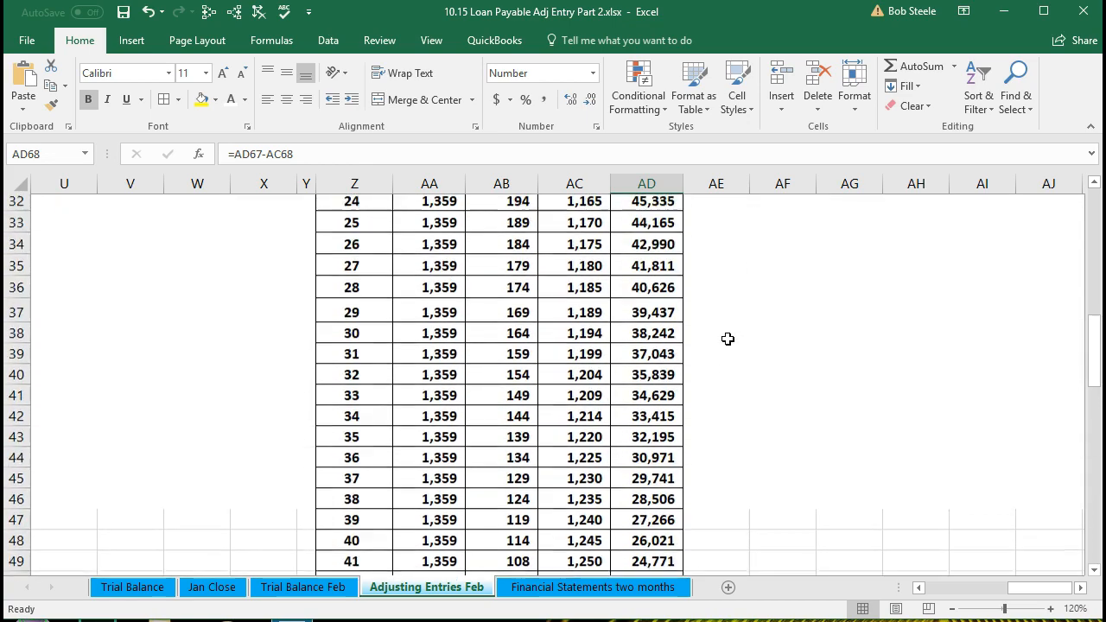
scroll(728, 339, up, 3)
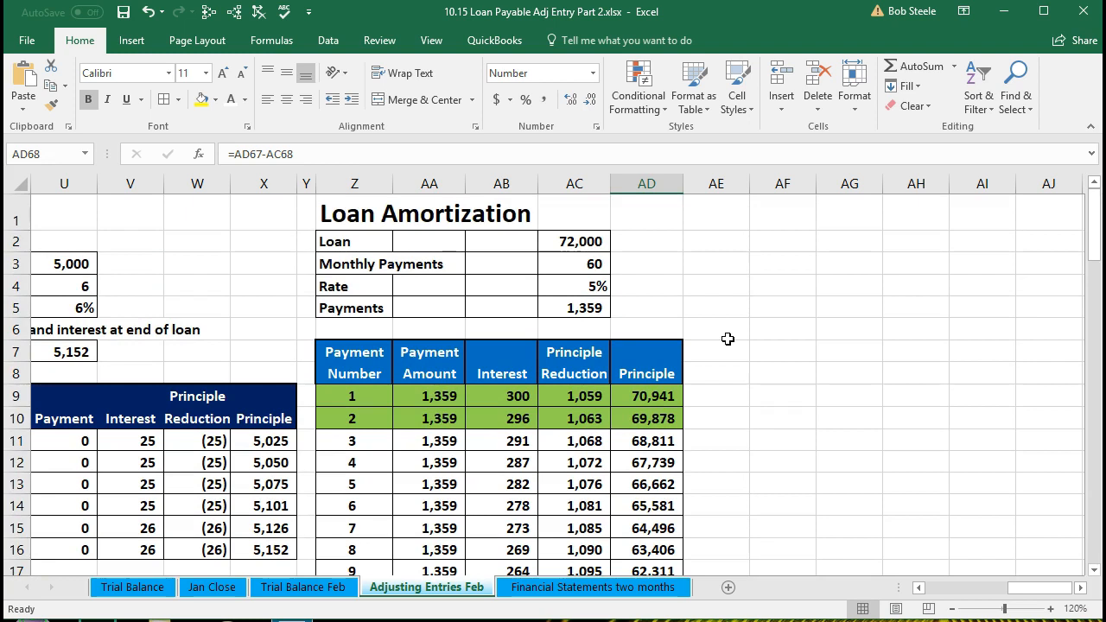
click(577, 308)
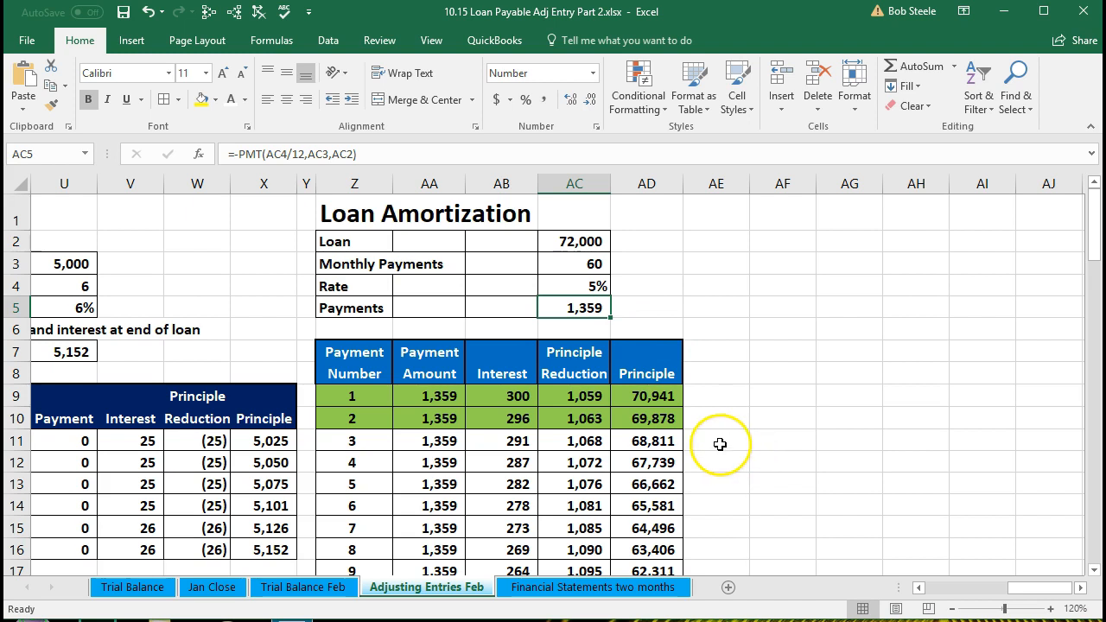
click(578, 442)
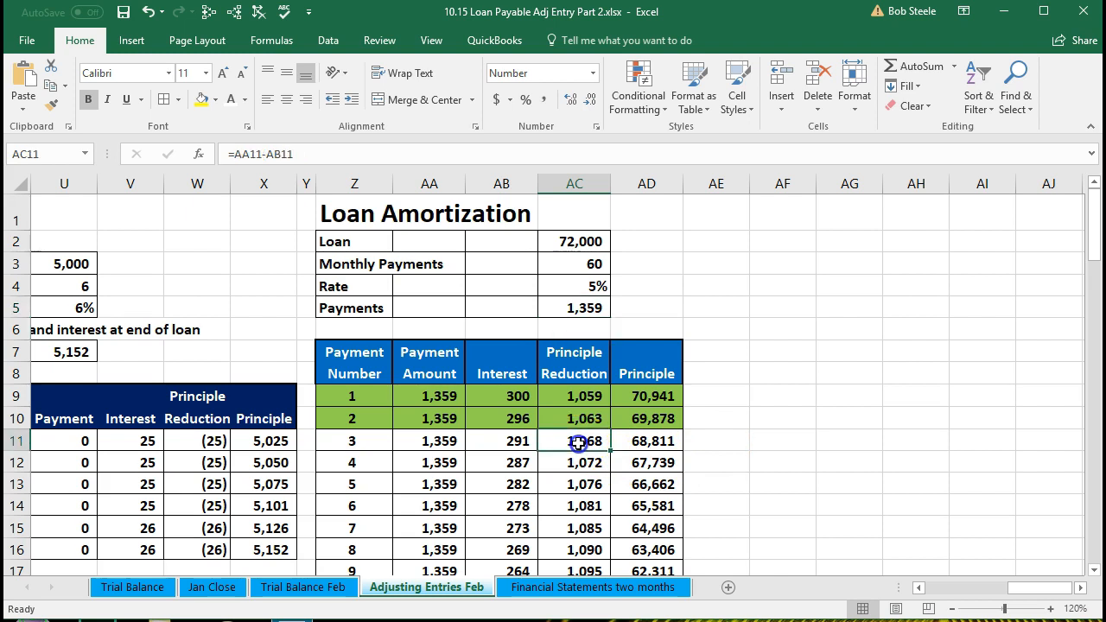
click(440, 446)
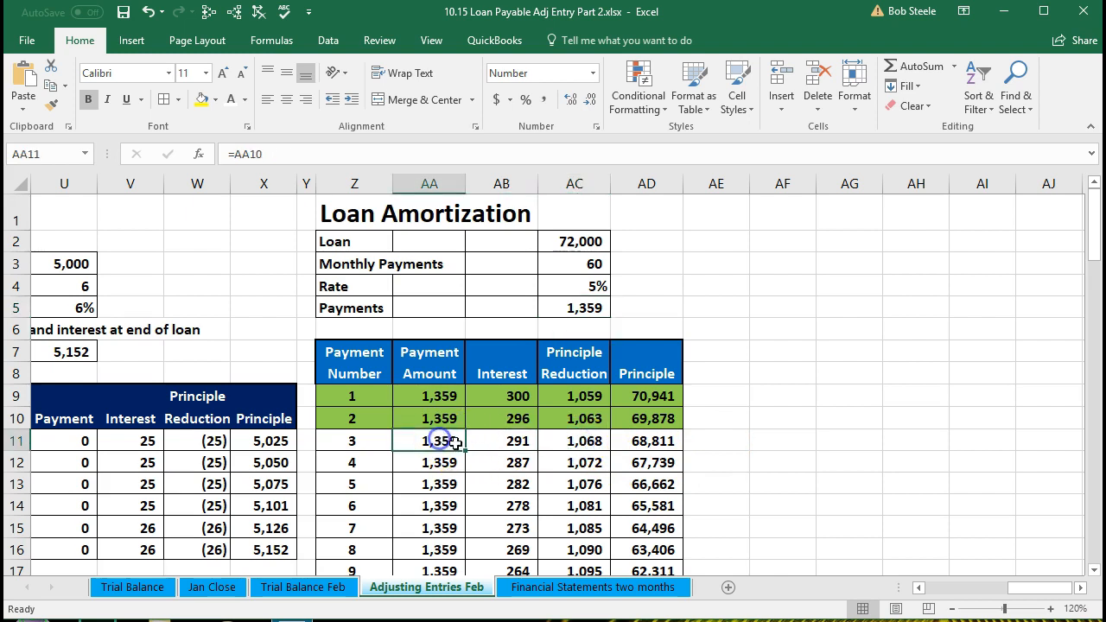
- Highlight the Principle Reduction amounts for payments 3 through 14 in yellow
click(560, 438)
drag(560, 441, 576, 567)
scroll(585, 346, down, 1)
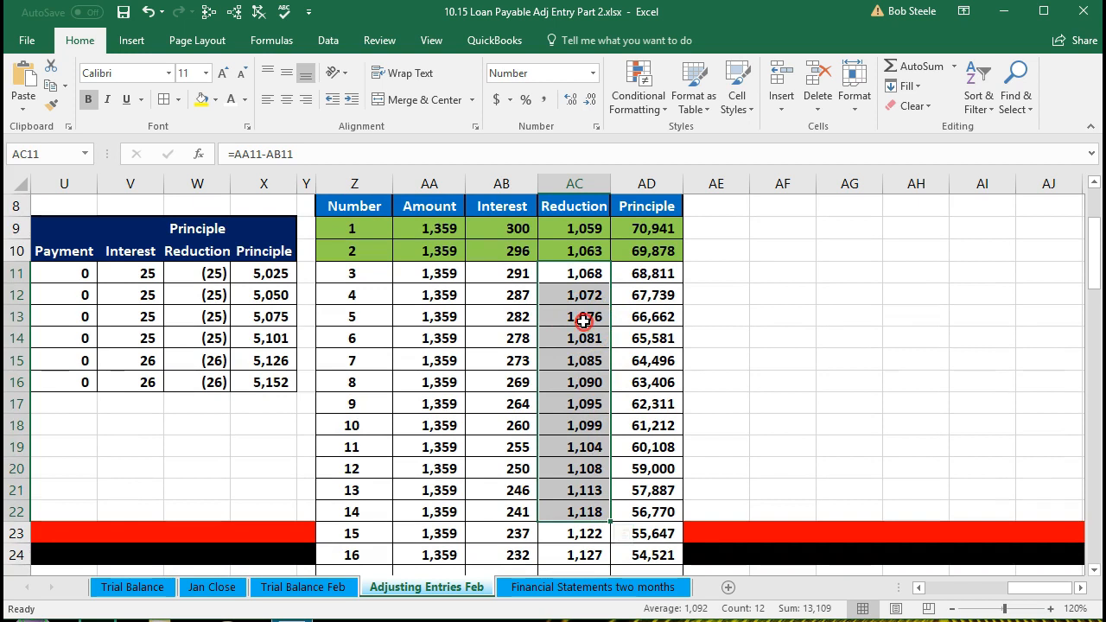
right_click(585, 321)
click(653, 293)
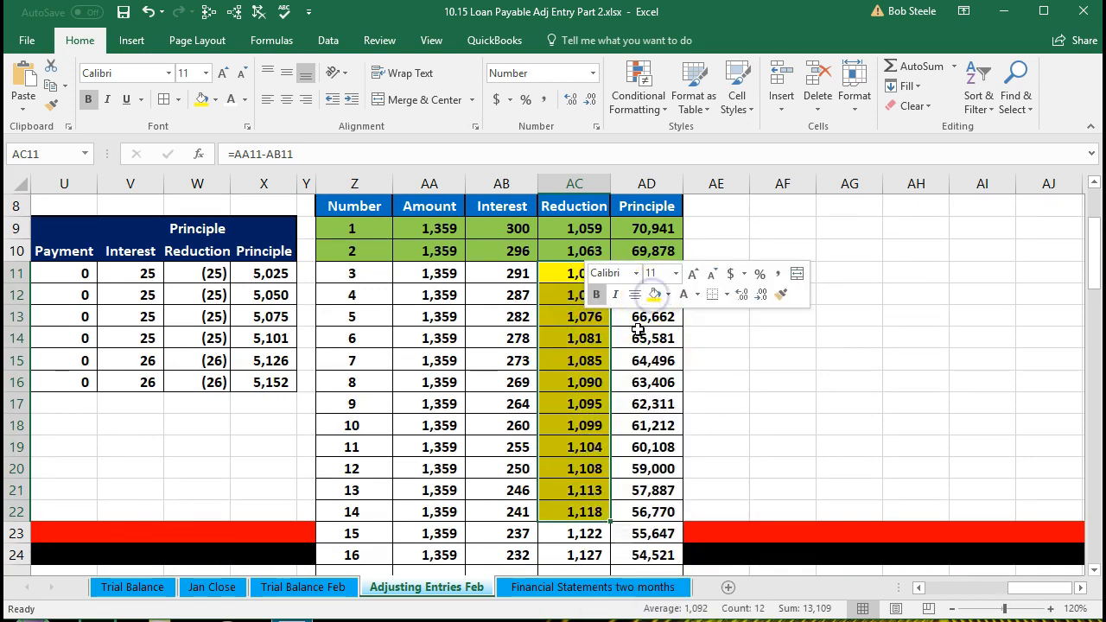
click(582, 402)
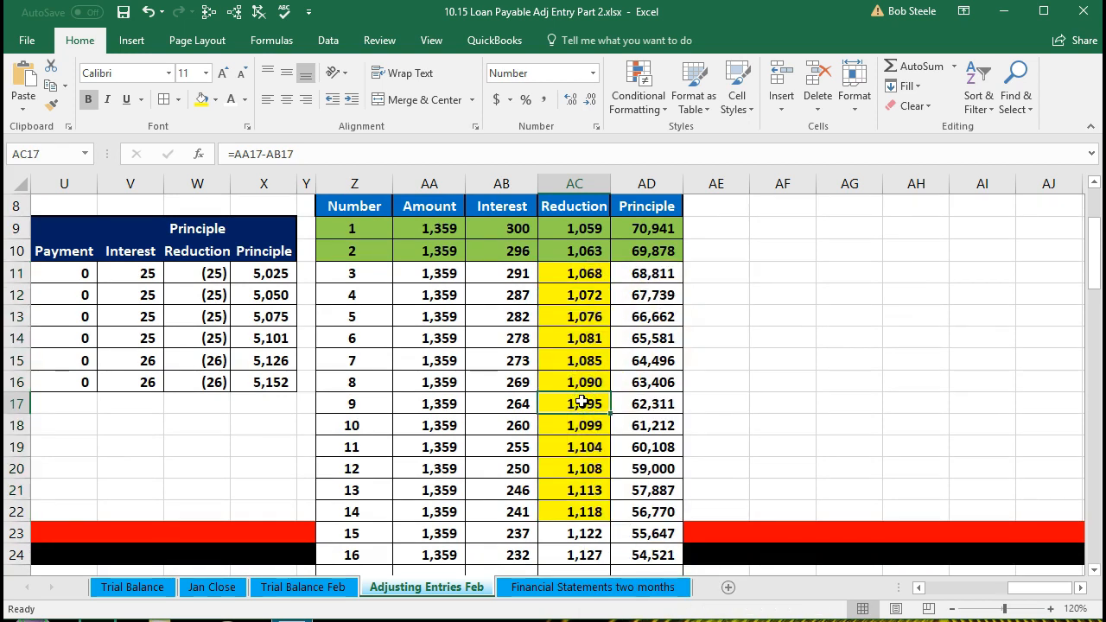
- Total the principle reductions of payments 3 through 14 in AE10 with a SUM of AC11:AC22
drag(570, 273, 556, 511)
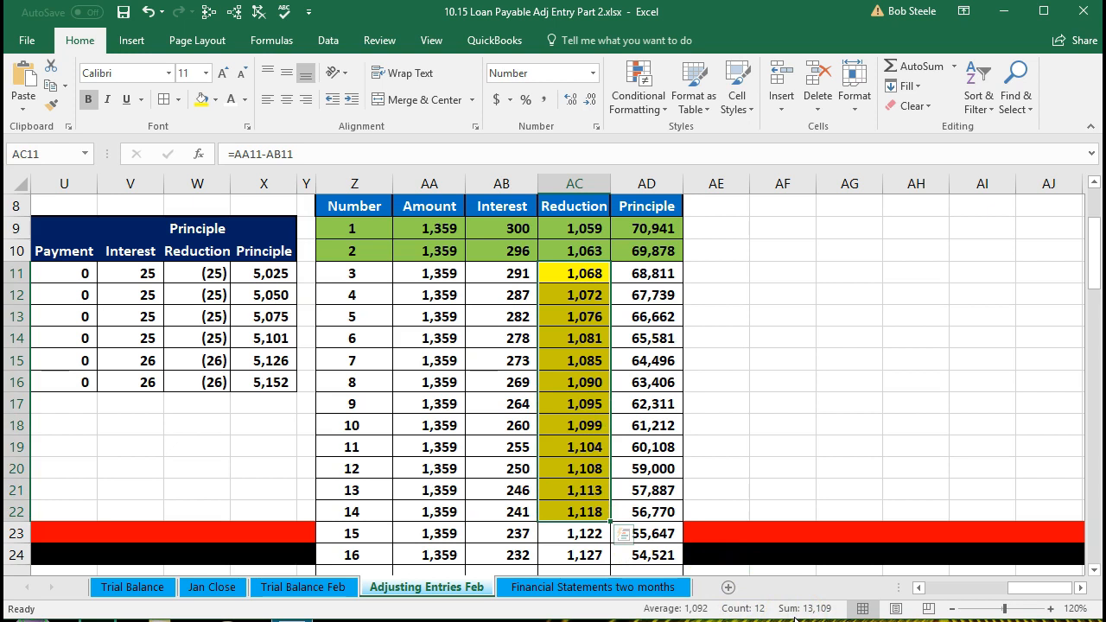
click(701, 272)
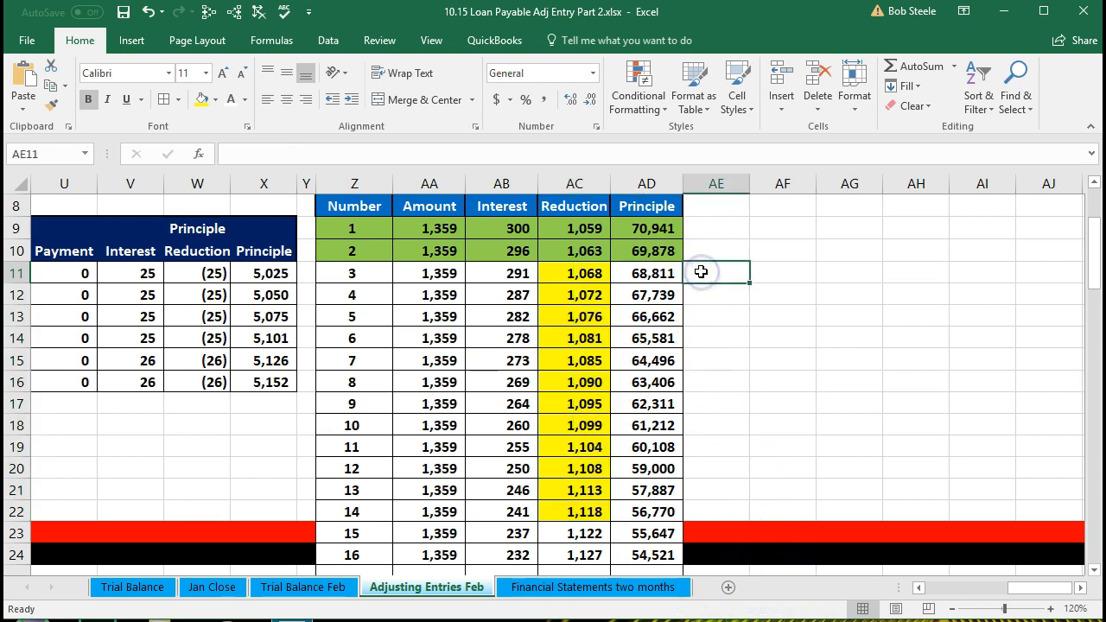
click(705, 253)
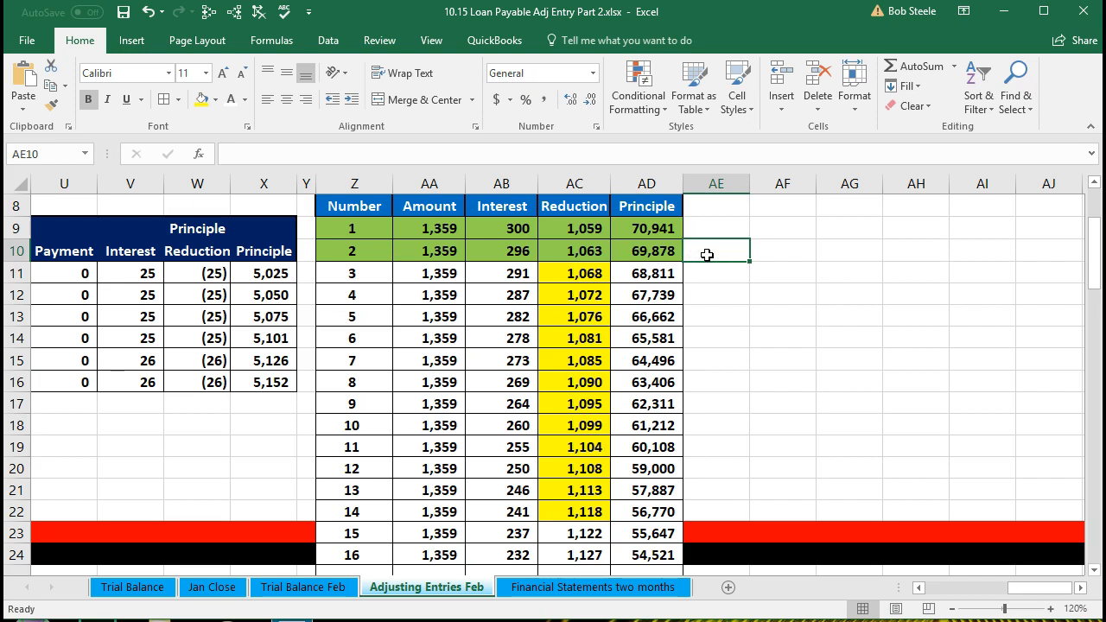
text(=sum)
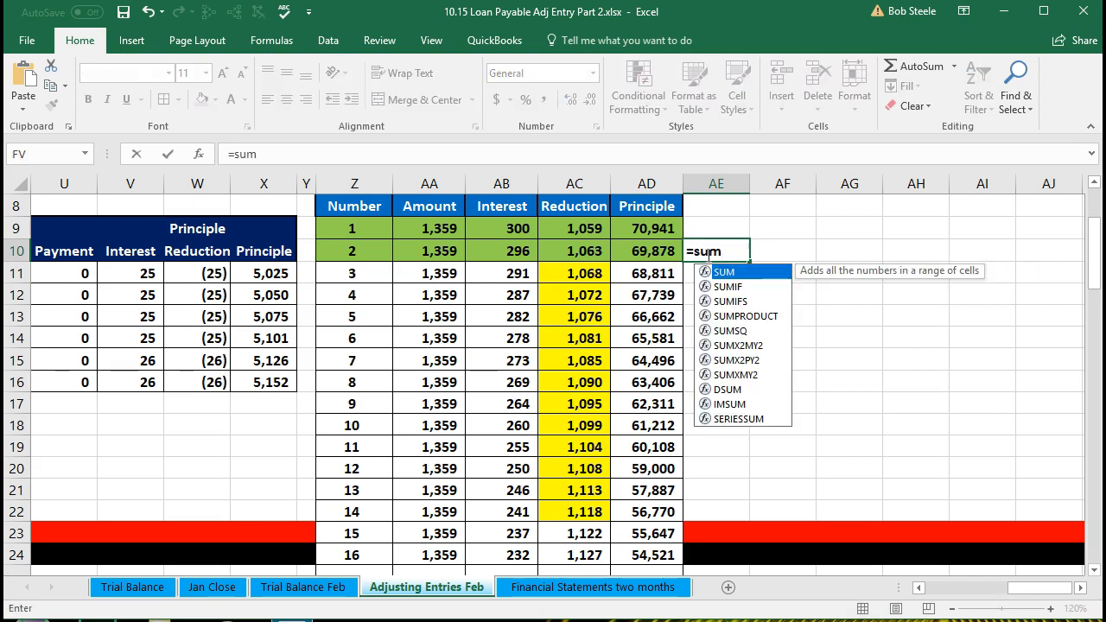
double_click(709, 272)
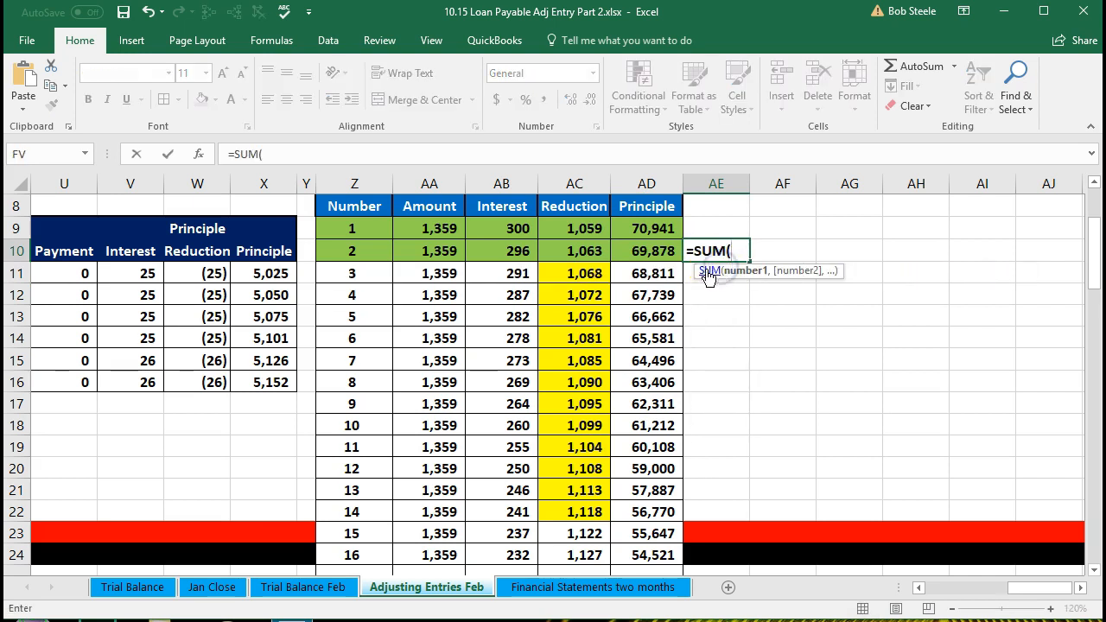
drag(590, 275, 580, 512)
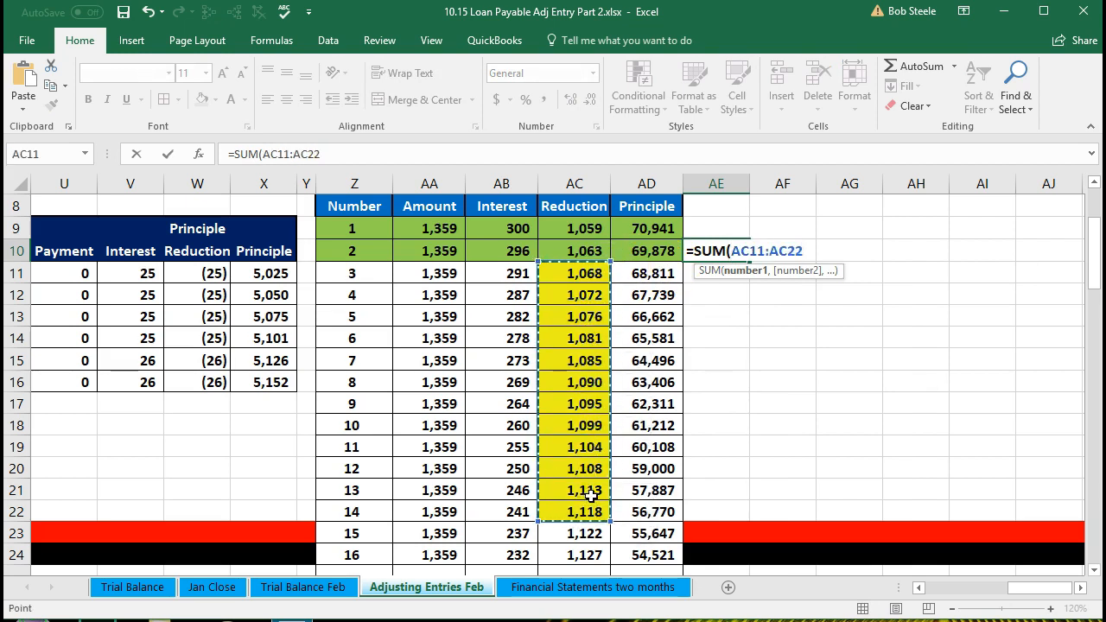
key(Tab)
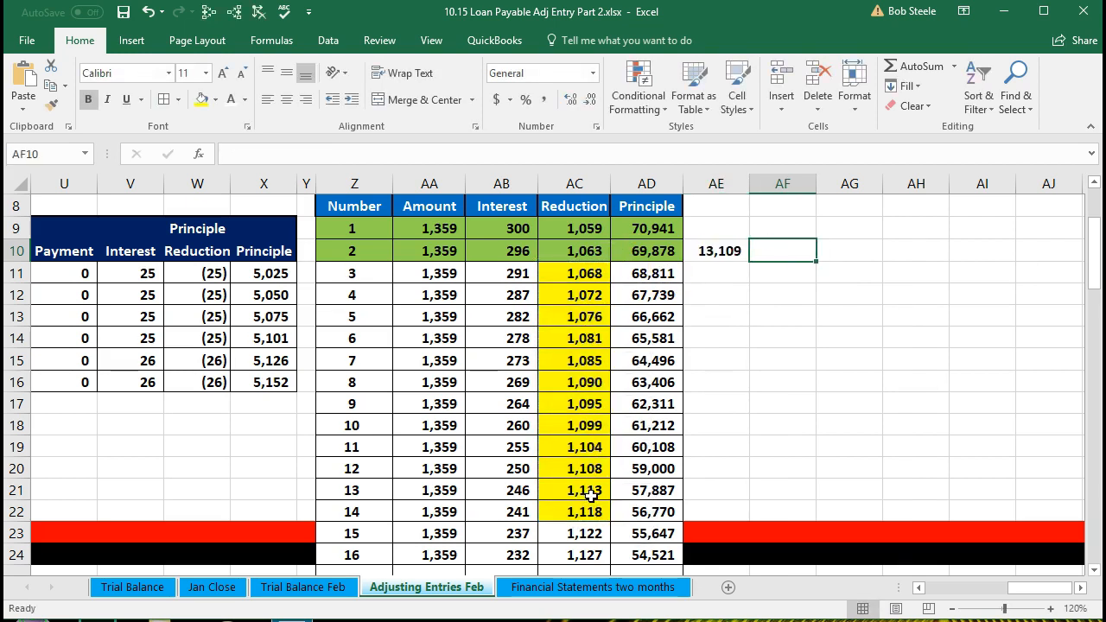
- Highlight the summed twelve-month principle reduction in AE10 in yellow
click(709, 249)
right_click(712, 249)
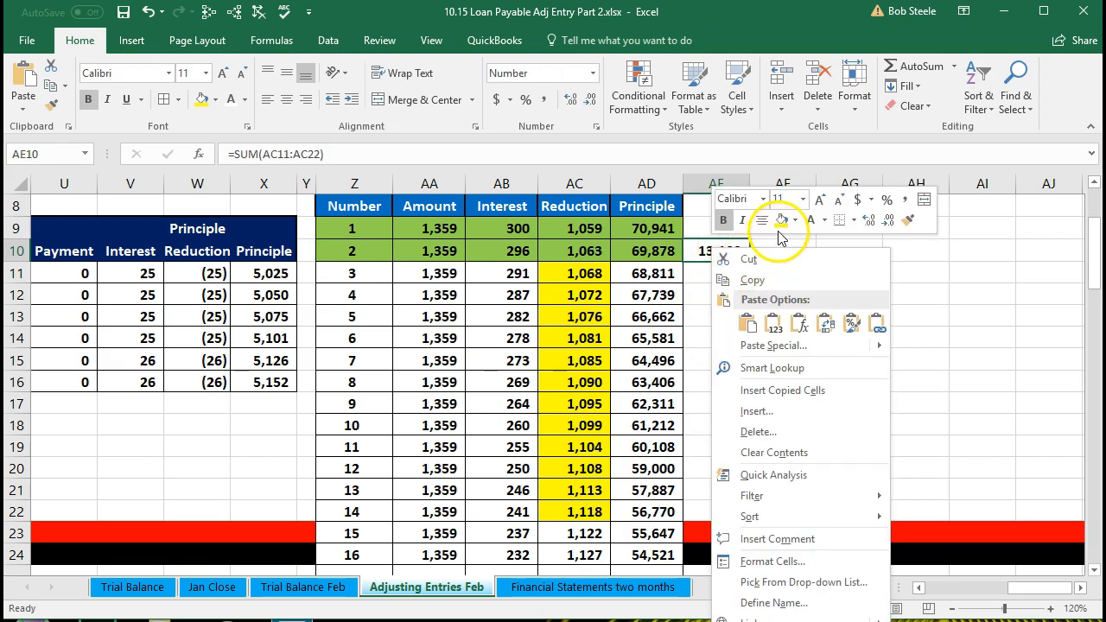
click(782, 221)
click(779, 251)
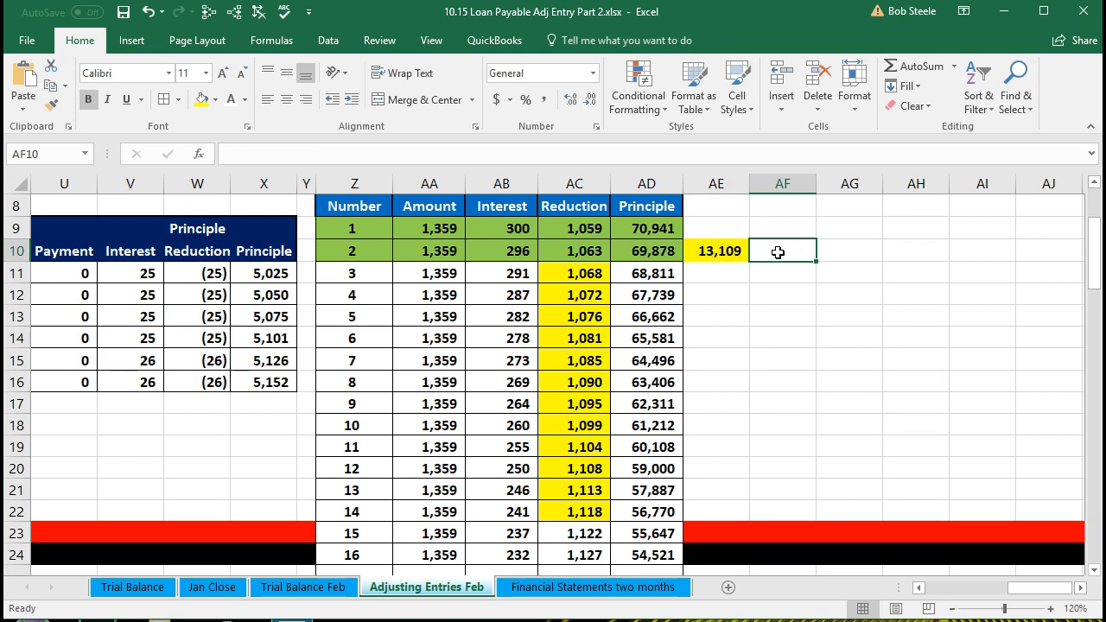
- Calculate the long-term portion in AF10 by subtracting AE10 from the payment 2 principle in AD10
click(660, 251)
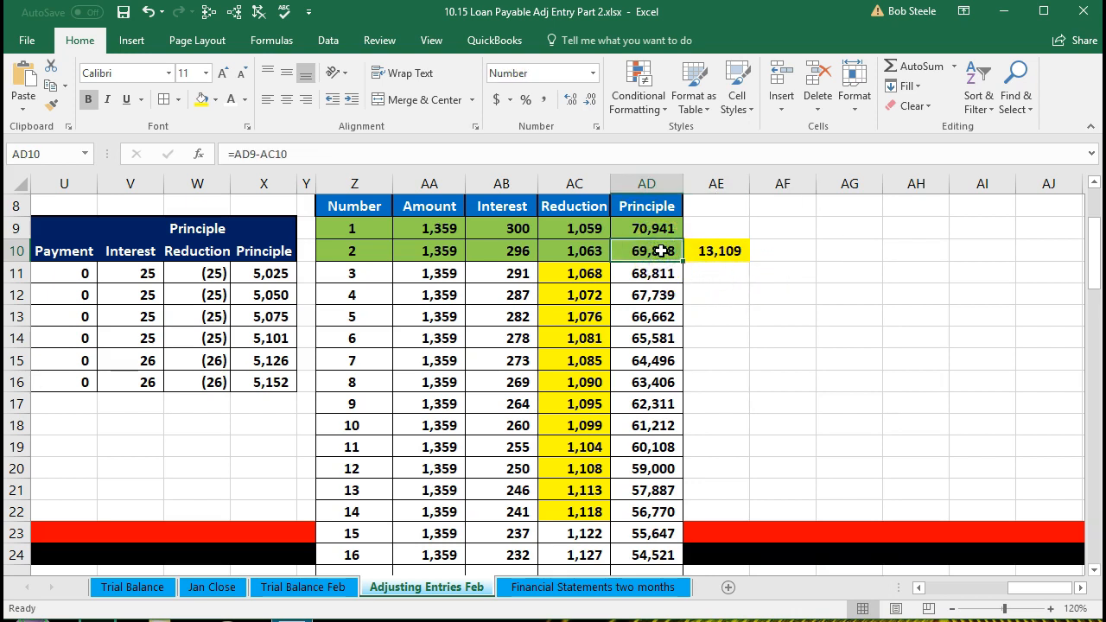
click(722, 251)
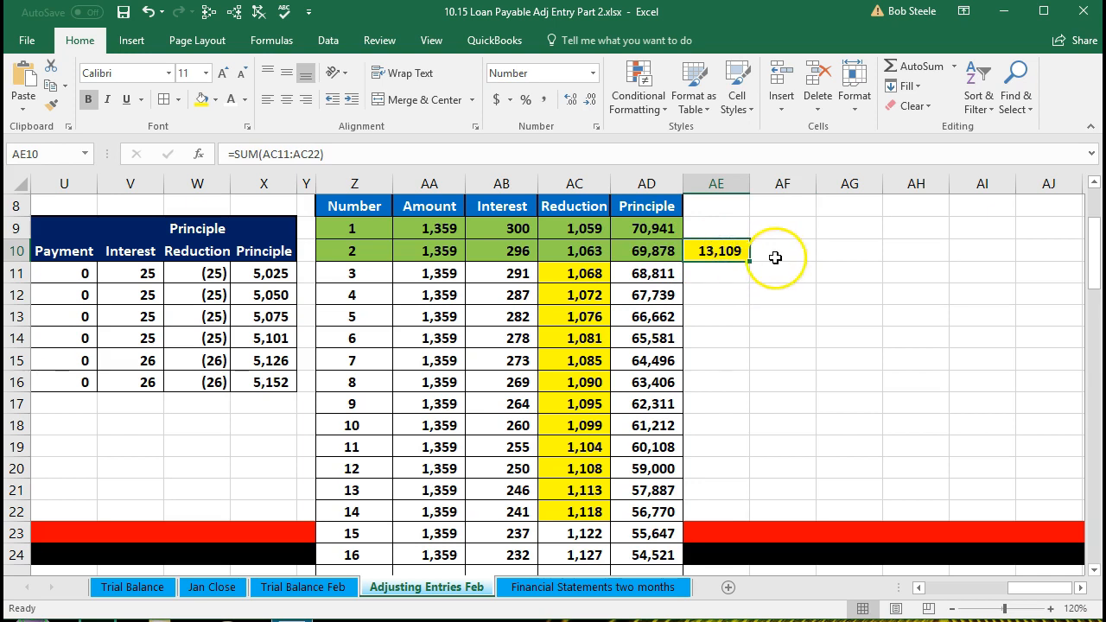
click(776, 257)
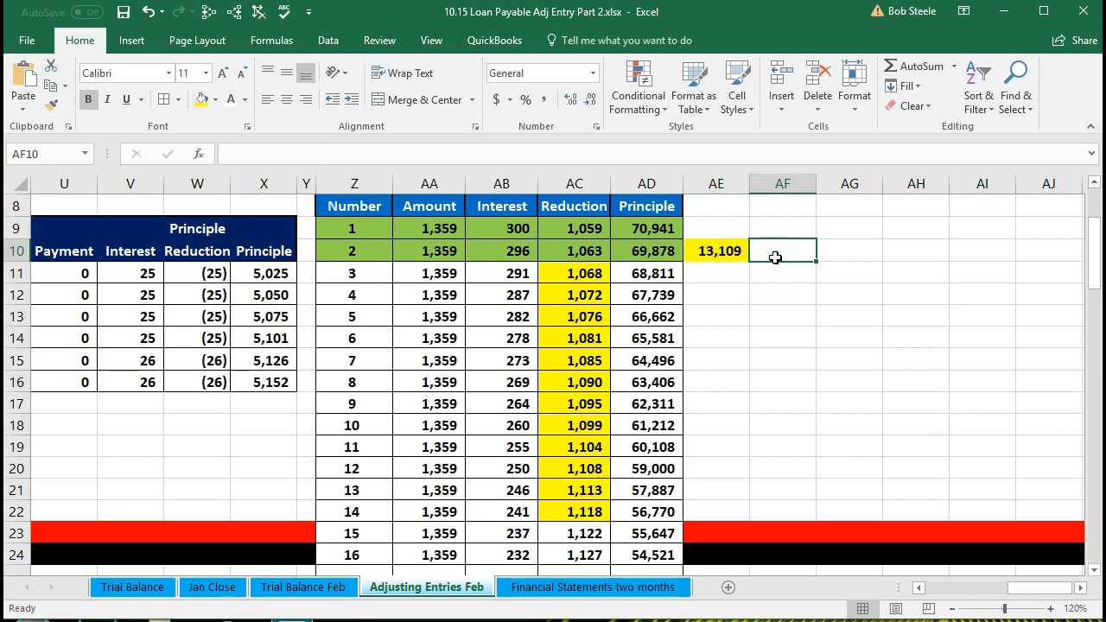
text(=)
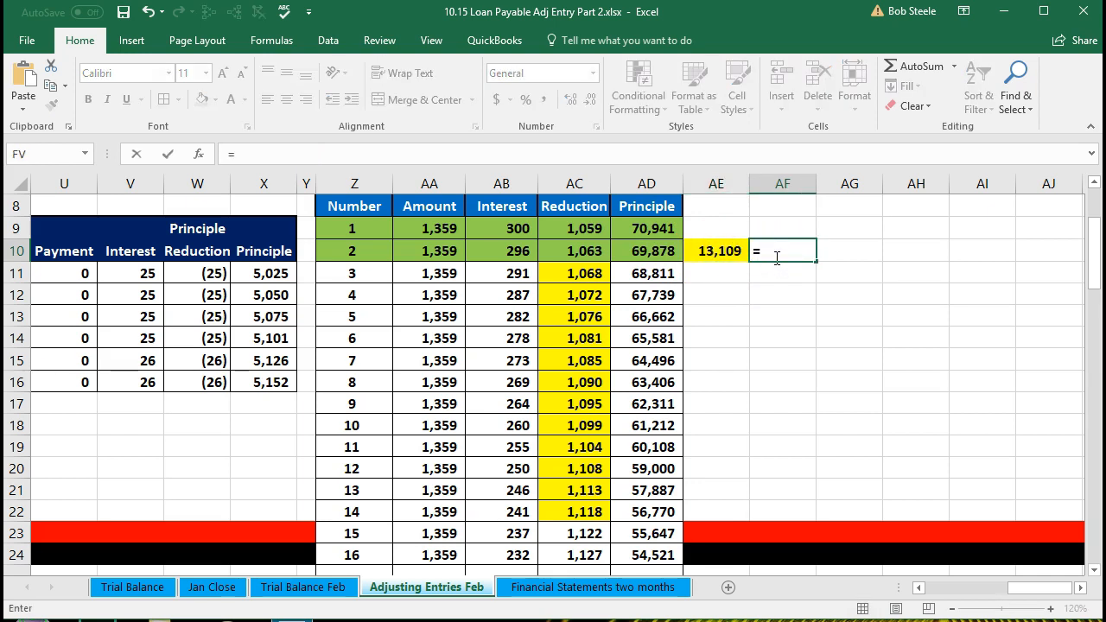
click(660, 249)
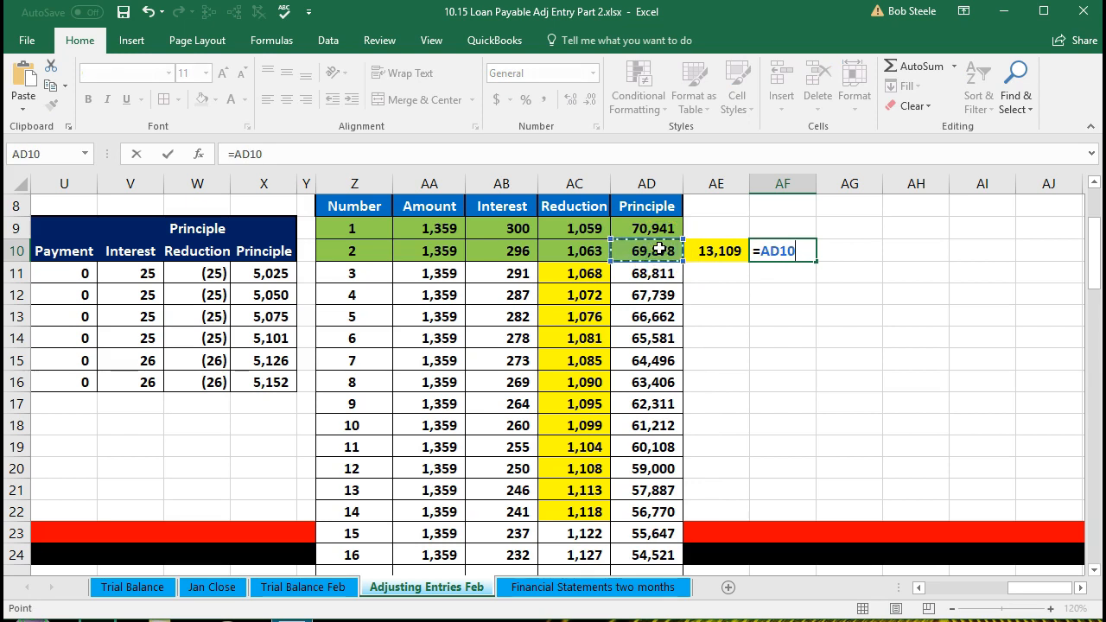
text(-)
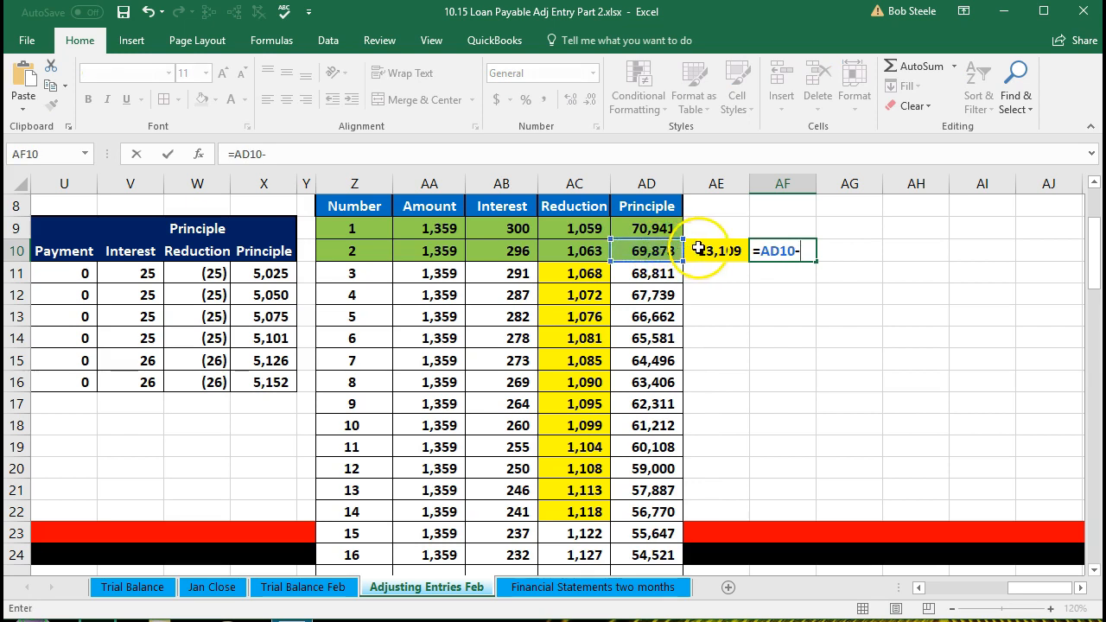
click(700, 249)
key(Return)
- Label cells AE9, AF9 and AG9 as Current, Long Term and Total
key(Up)
key(Up)
key(Left)
text(Cu)
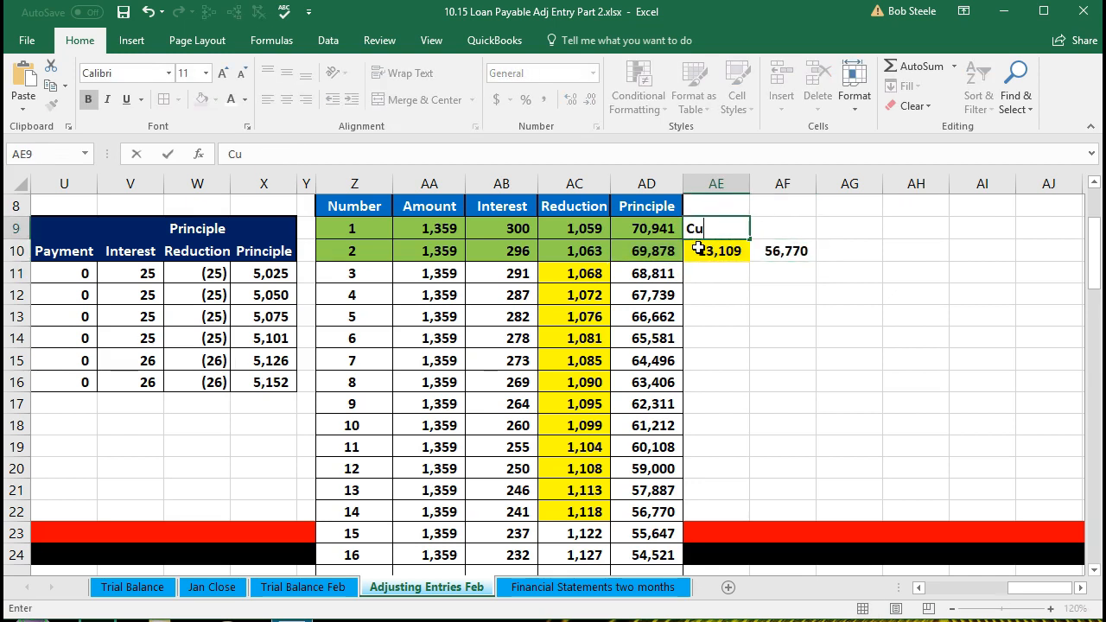
text(rrent)
key(Tab)
text(L)
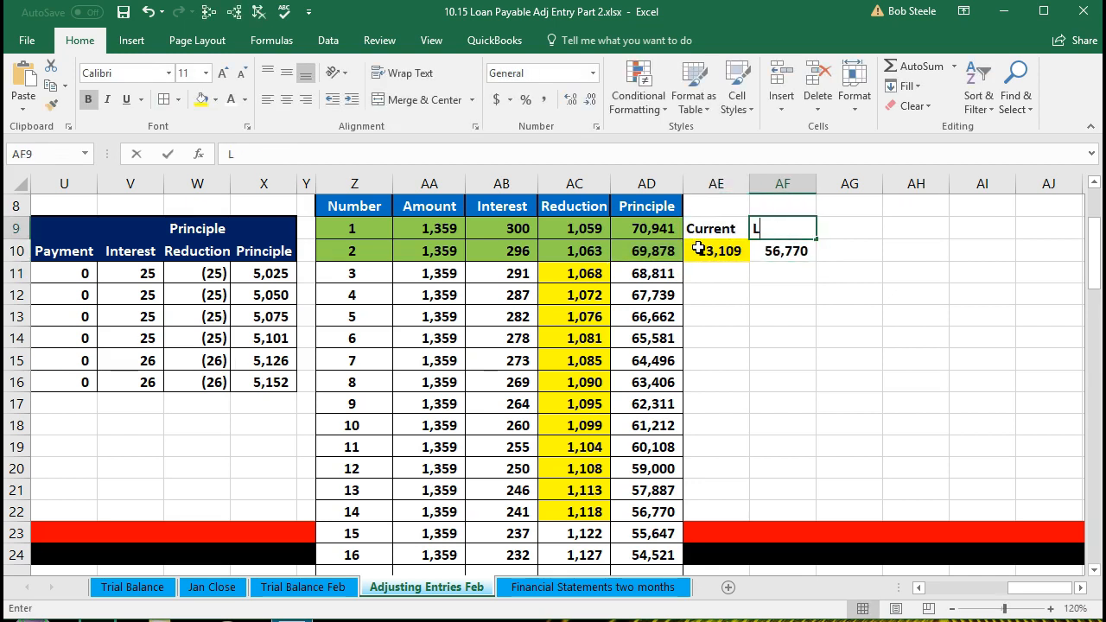
text(ont)
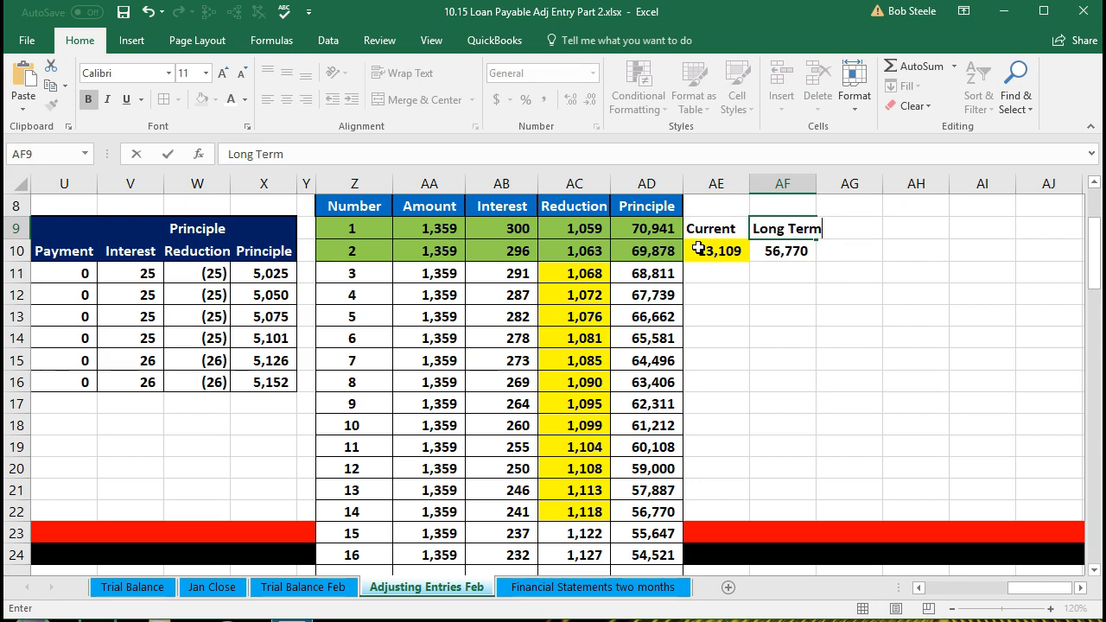
key(Tab)
text(Total)
key(Return)
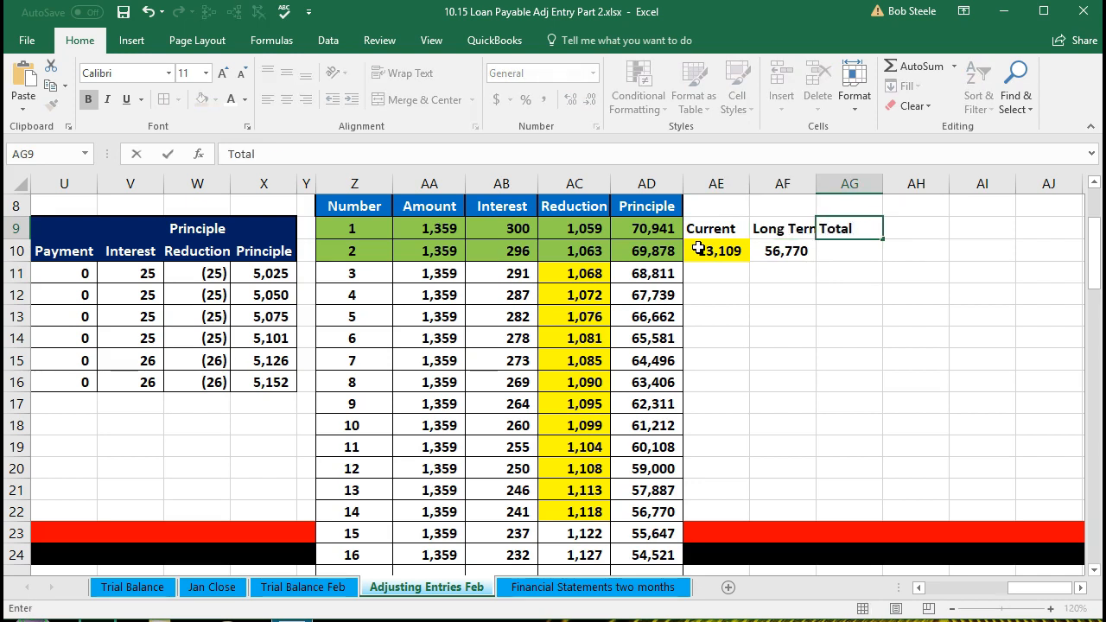
- Sum the current and long-term portions, AE10:AF10, in AG10 and compare the total with the principle after payment 2
click(699, 249)
key(Right)
key(Right)
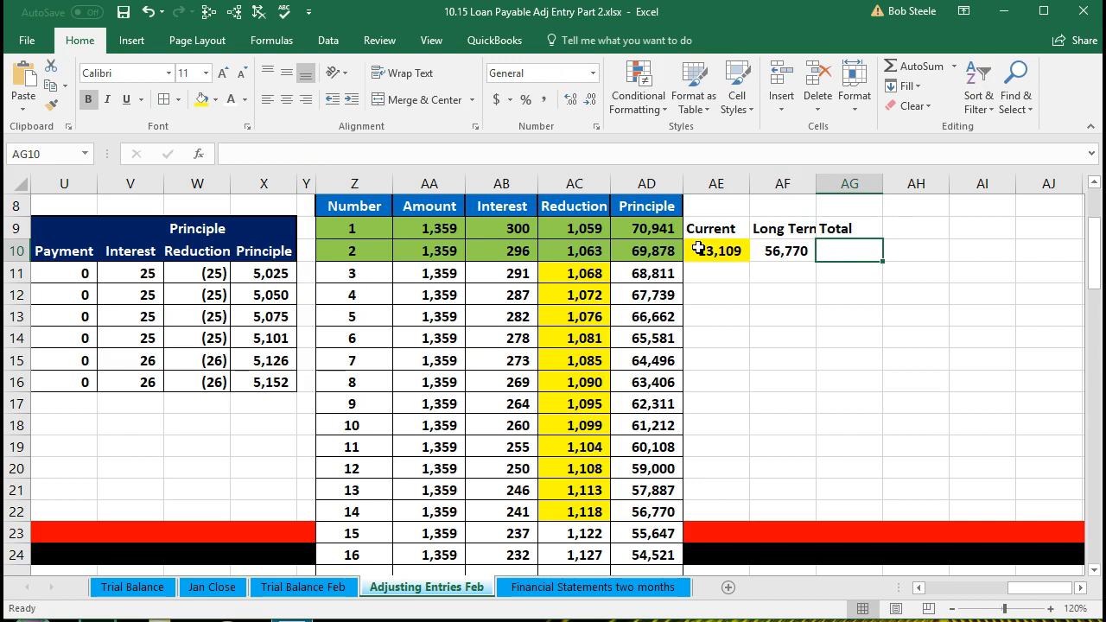
text(=sum)
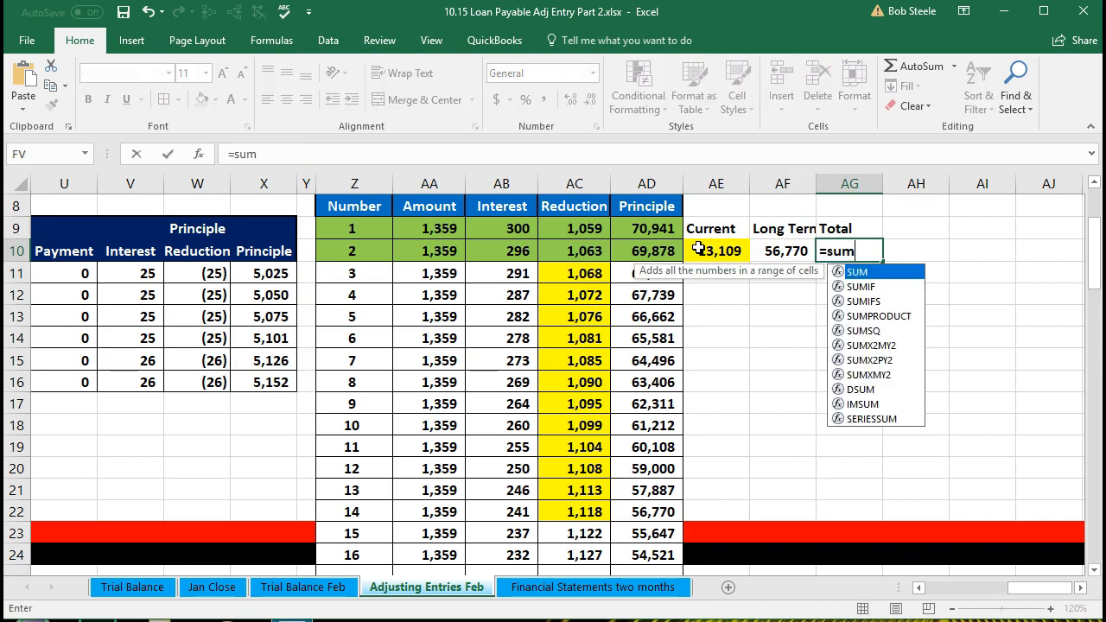
key(Tab)
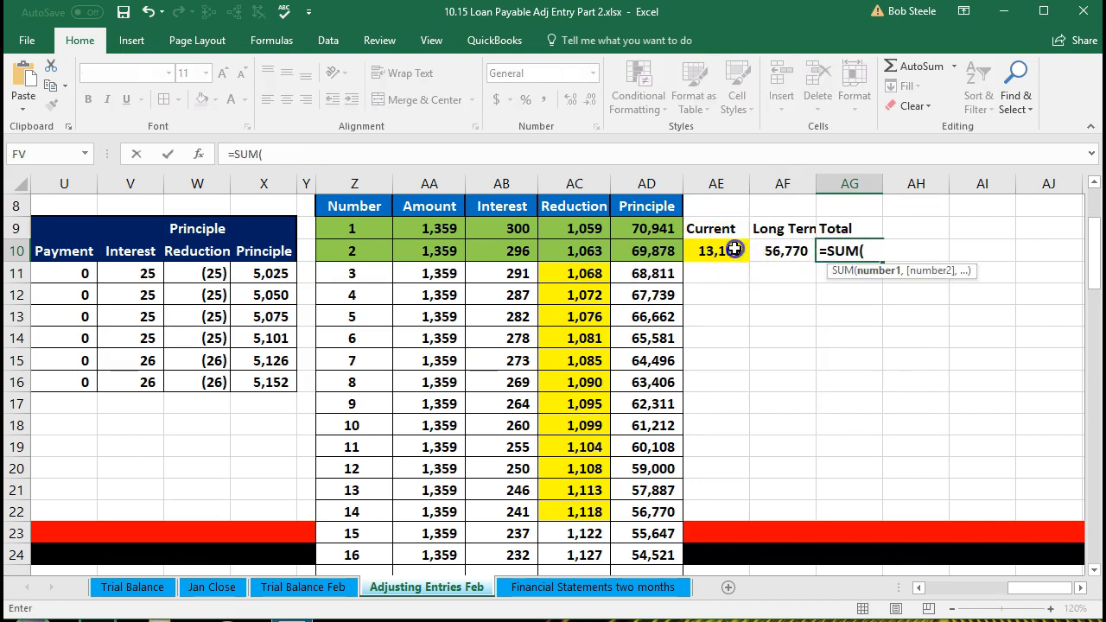
drag(735, 250, 765, 254)
key(Return)
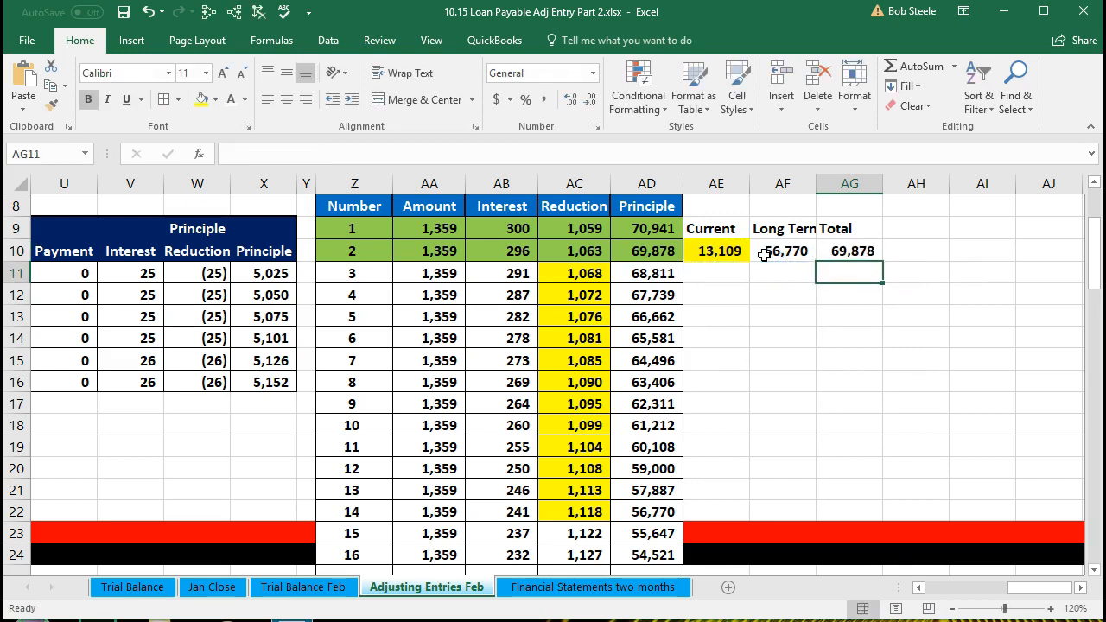
click(856, 249)
click(659, 247)
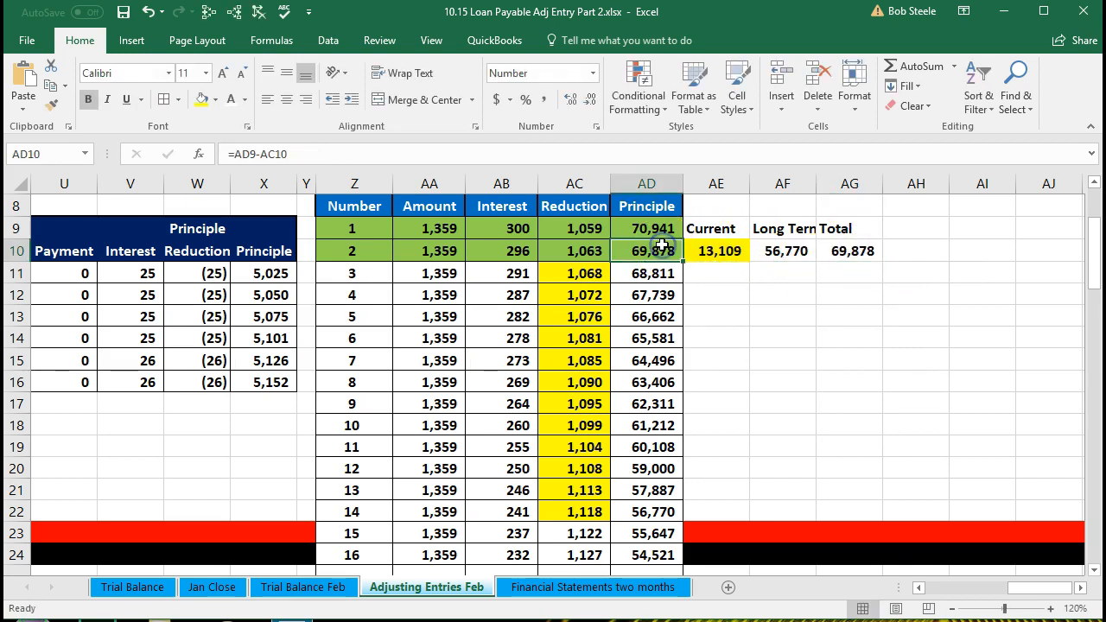
- Highlight the principle remaining after payment 14, cell AD22, with green fill
click(772, 251)
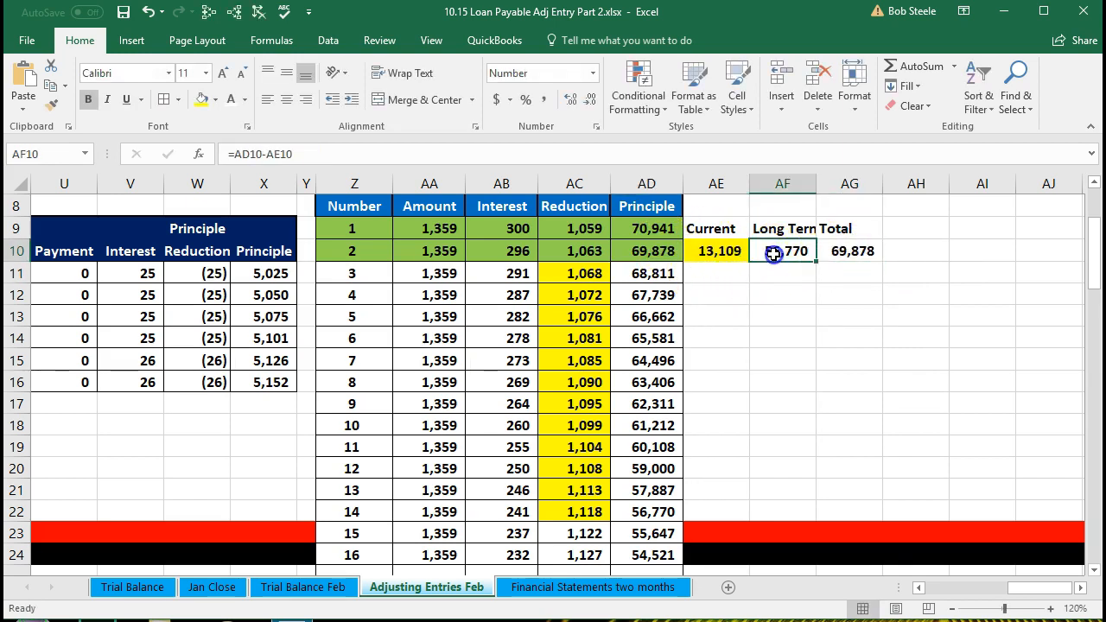
click(657, 512)
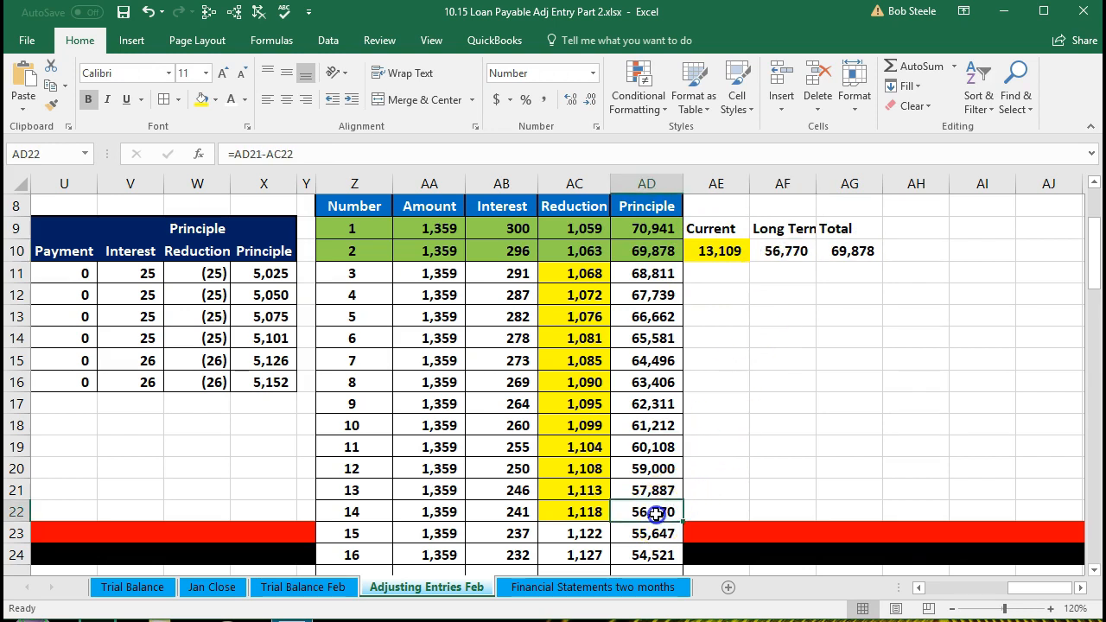
right_click(657, 514)
click(741, 561)
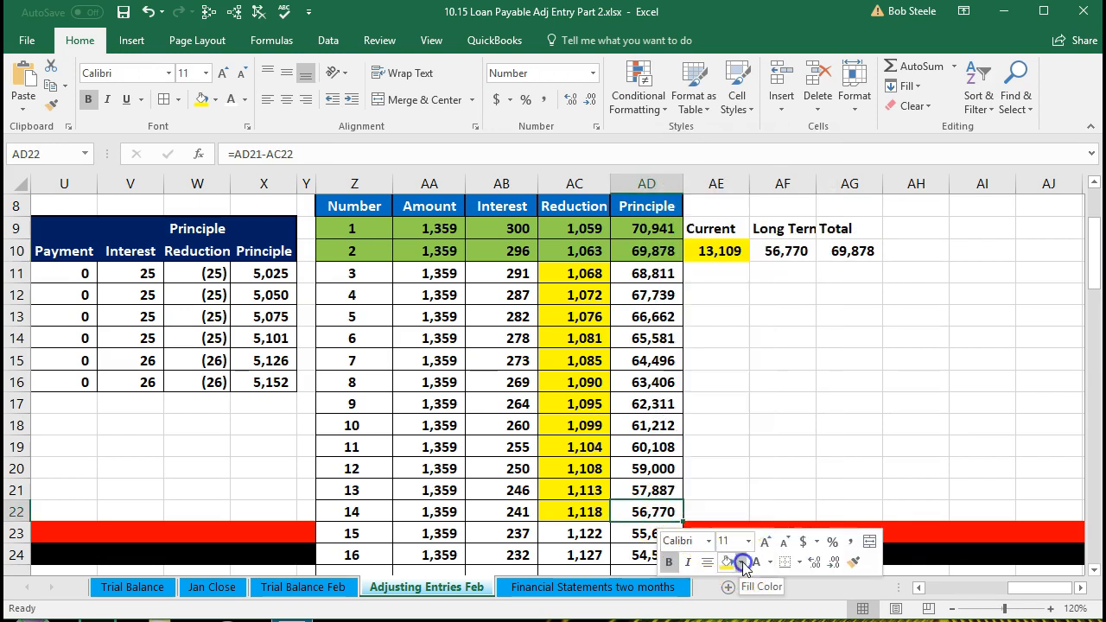
click(785, 465)
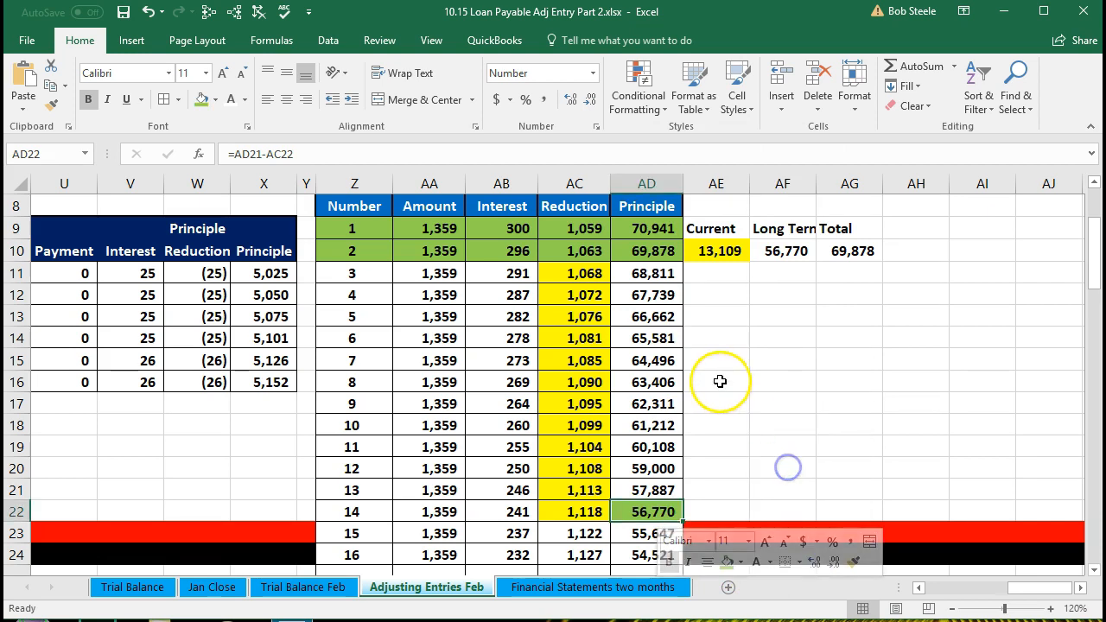
click(720, 381)
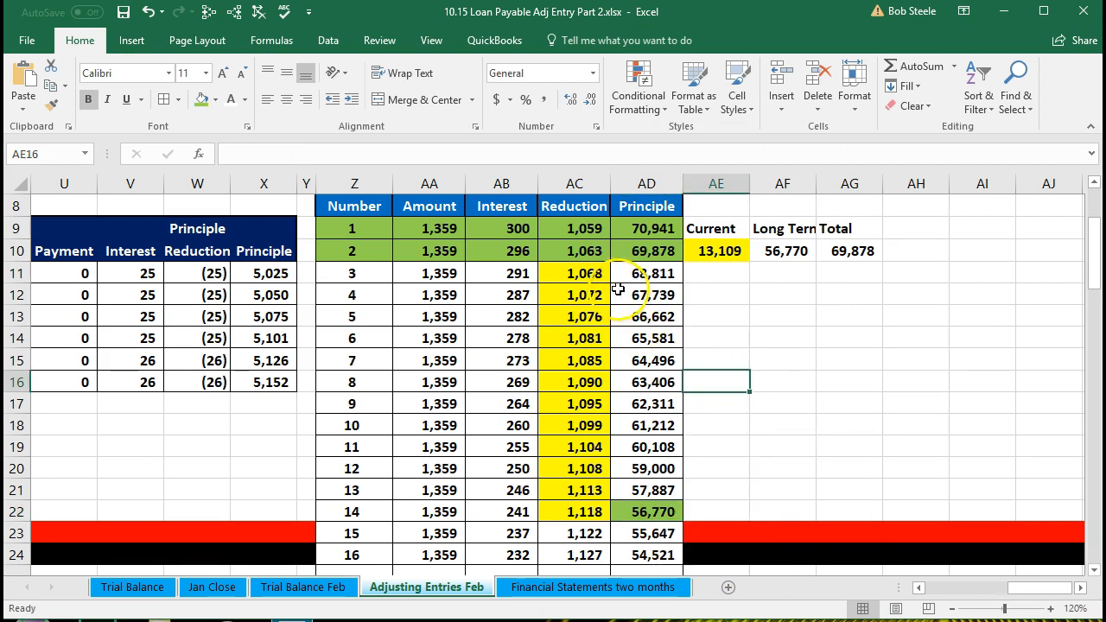
- Compare the current and long-term portions in AE10 and AF10 with the principle balances in AD10 and AD22
click(647, 512)
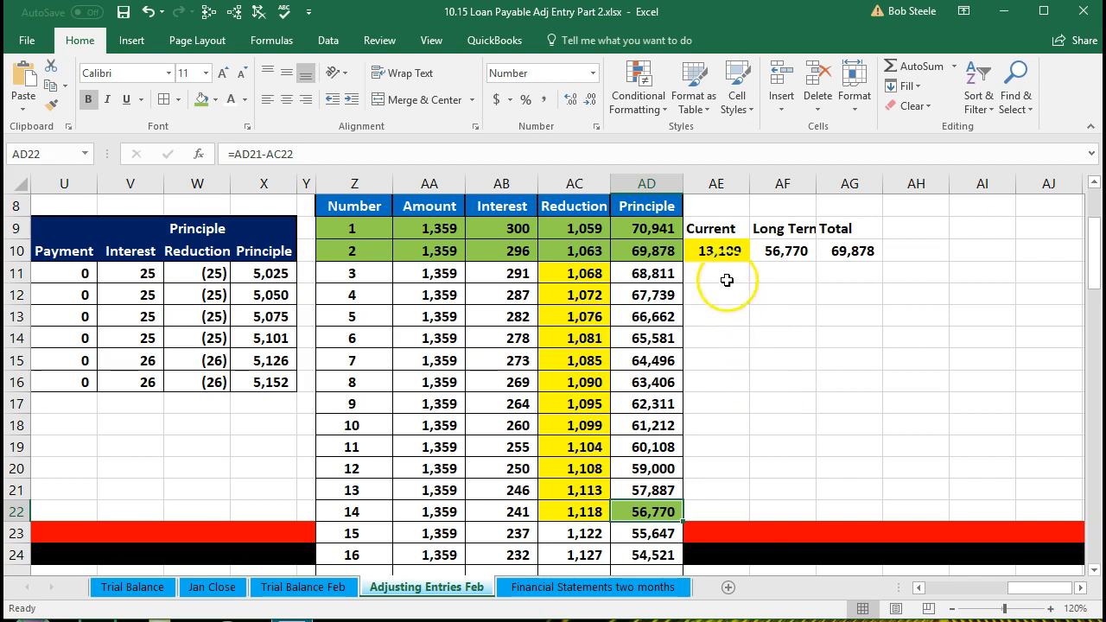
click(719, 254)
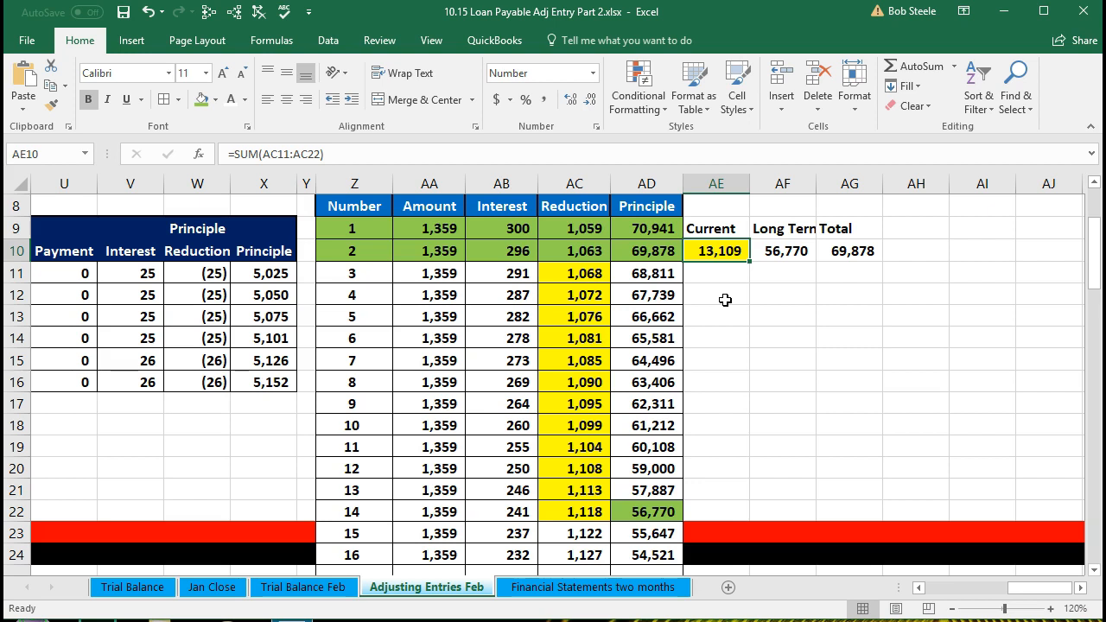
key(Left)
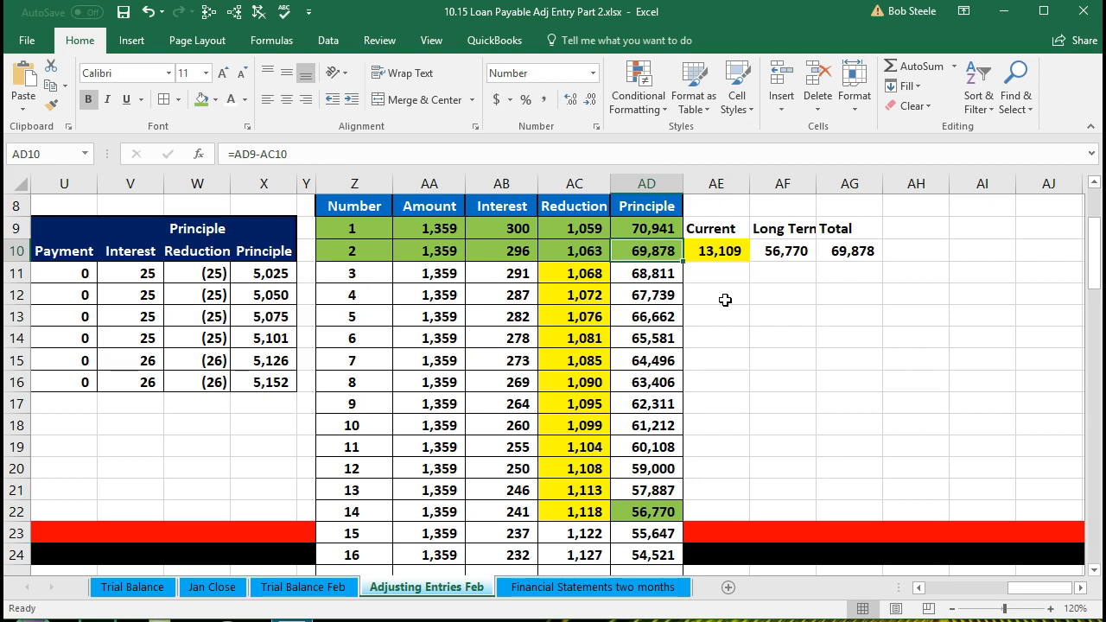
click(720, 257)
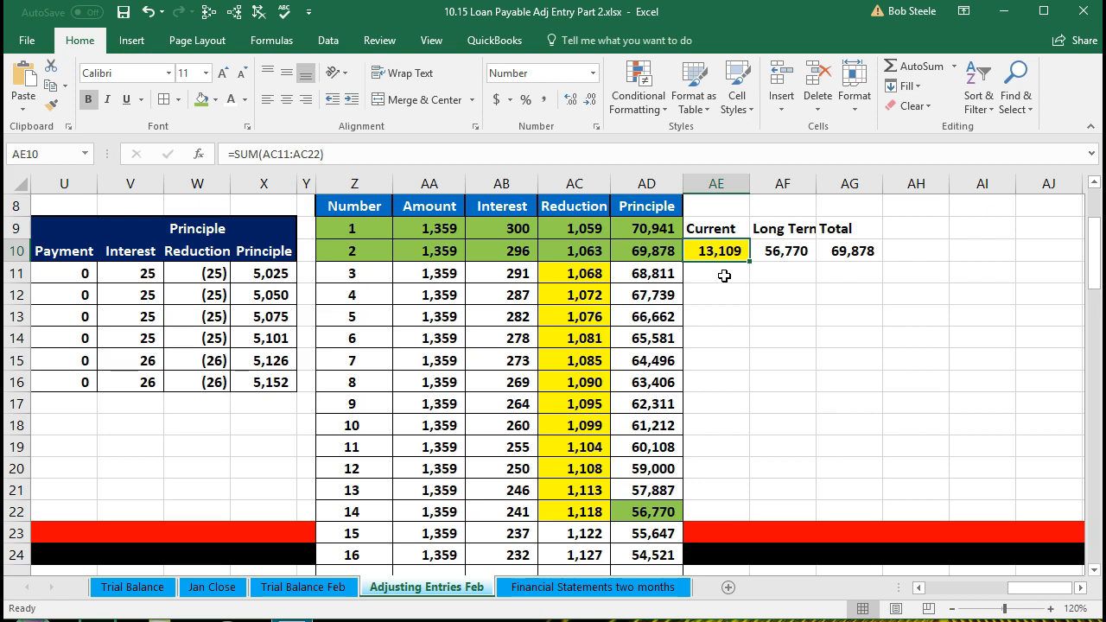
click(769, 253)
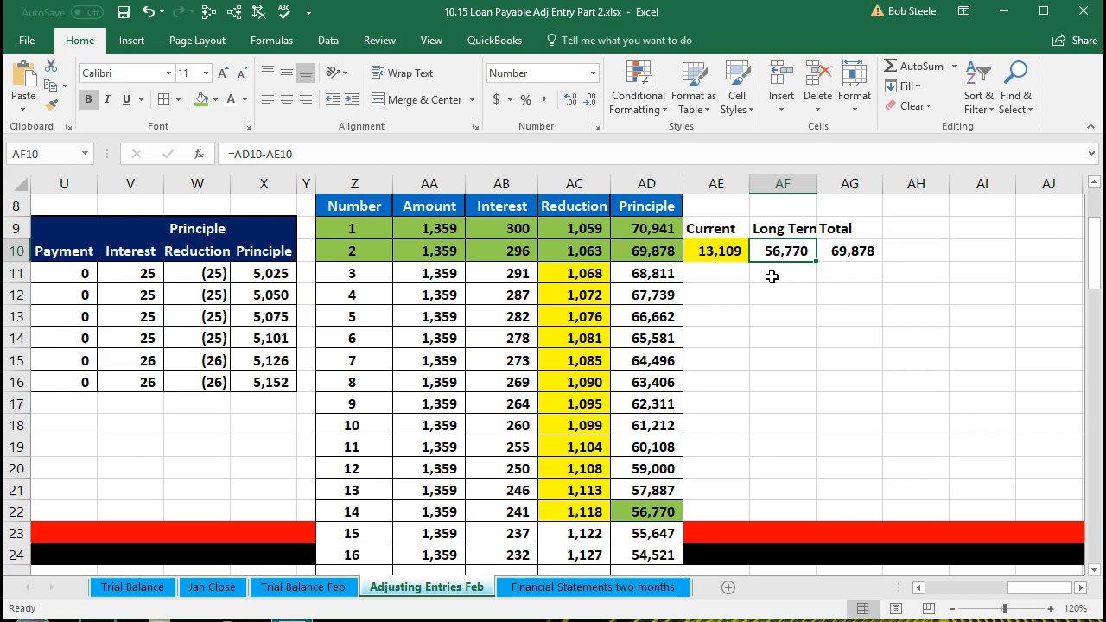
- Return to the 2/28 journal entry area and review the Loan Payable - Current and Long Term accounts in the trial balance
key(Left)
key(Left)
key(Left)
key(Left)
key(Left)
key(Left)
key(Left)
key(Left)
key(Left)
key(Left)
key(Left)
key(Left)
key(Left)
key(Left)
key(Left)
key(Left)
key(Left)
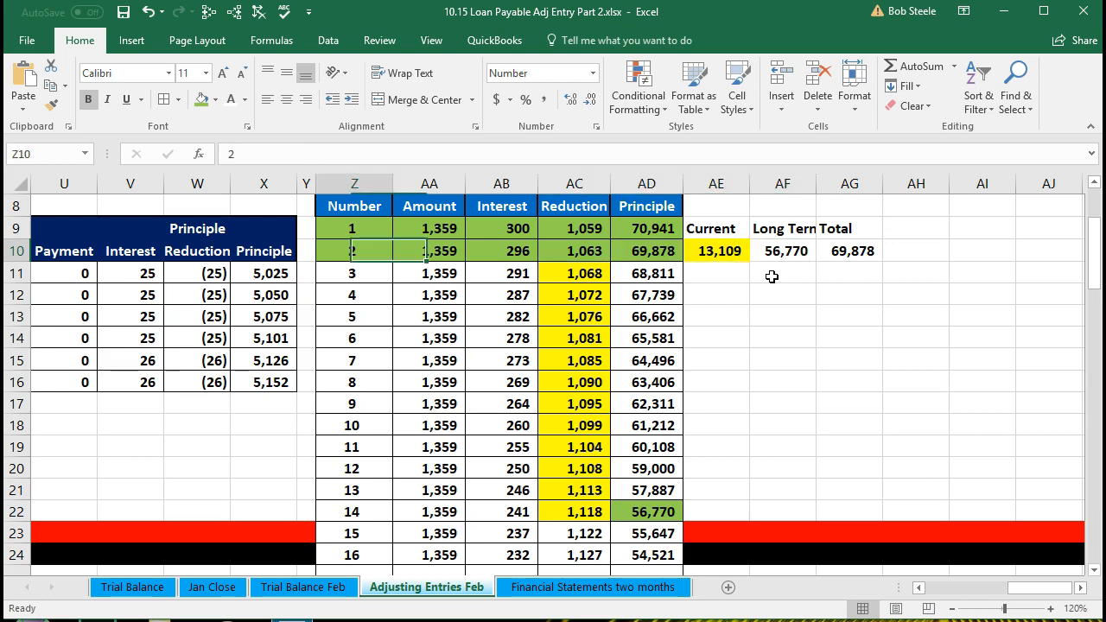
key(Left)
key(Left)
key(Left)
key(Left)
key(Left)
key(Left)
key(Left)
key(Left)
key(Left)
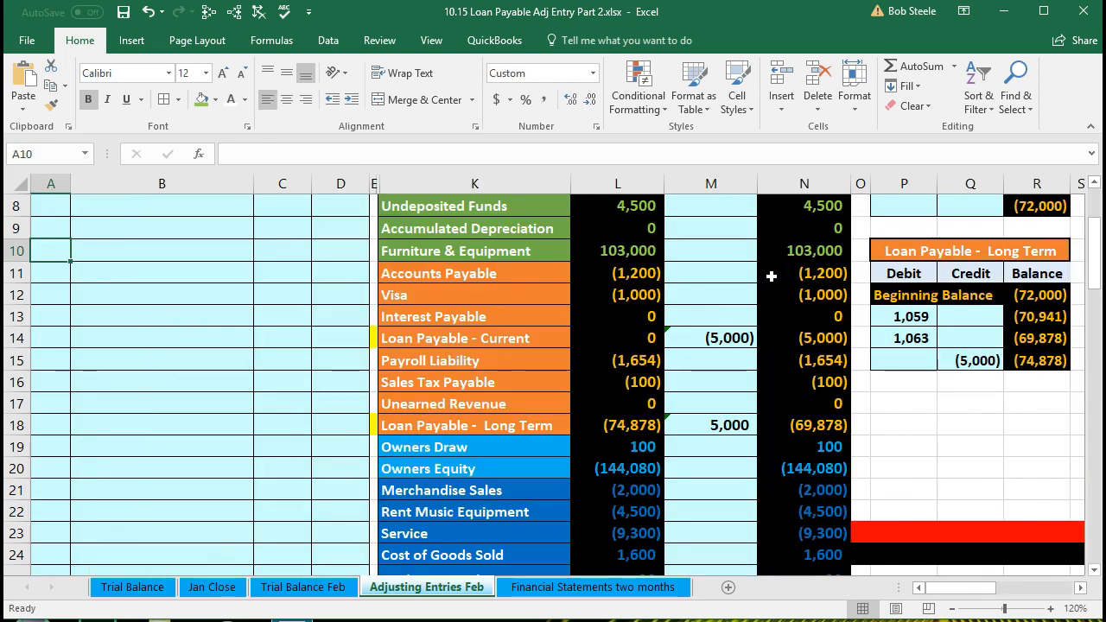
scroll(233, 341, up, 2)
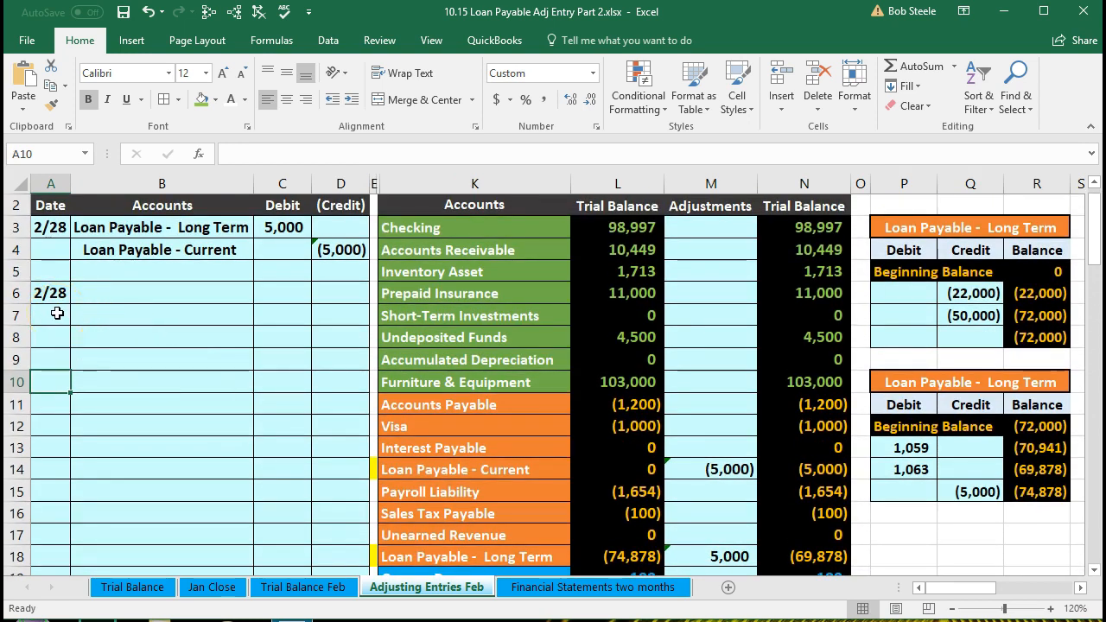
click(391, 472)
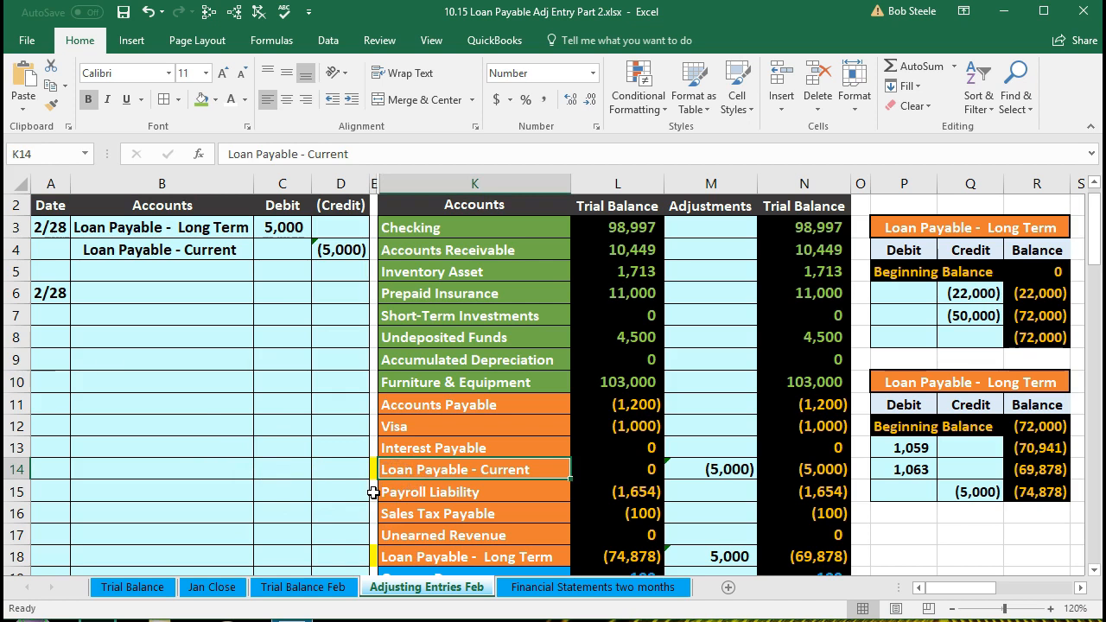
click(421, 554)
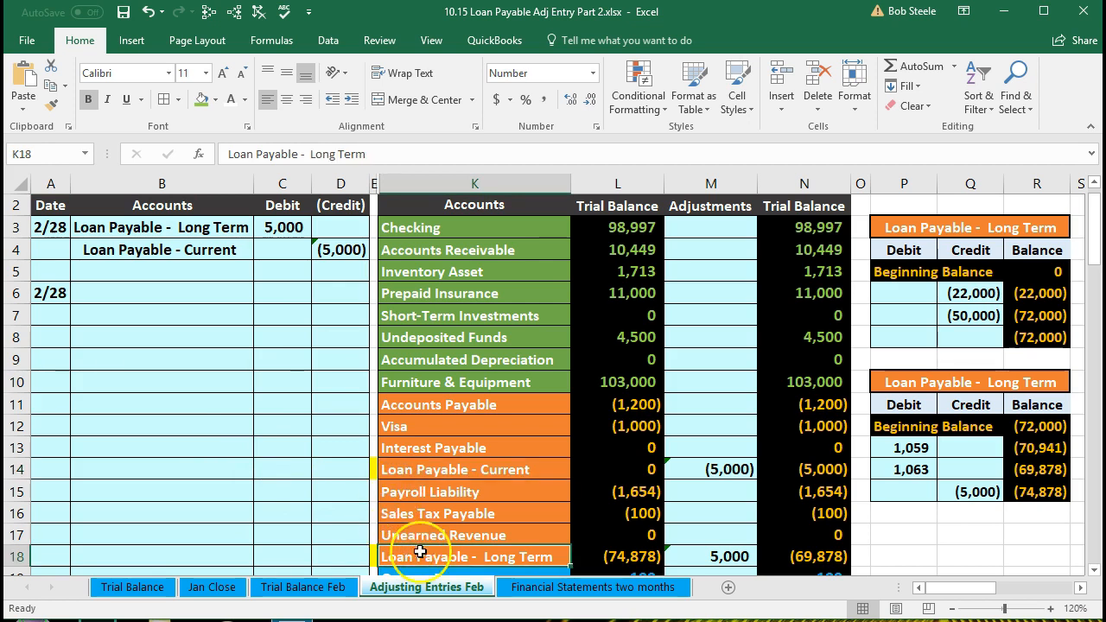
click(787, 557)
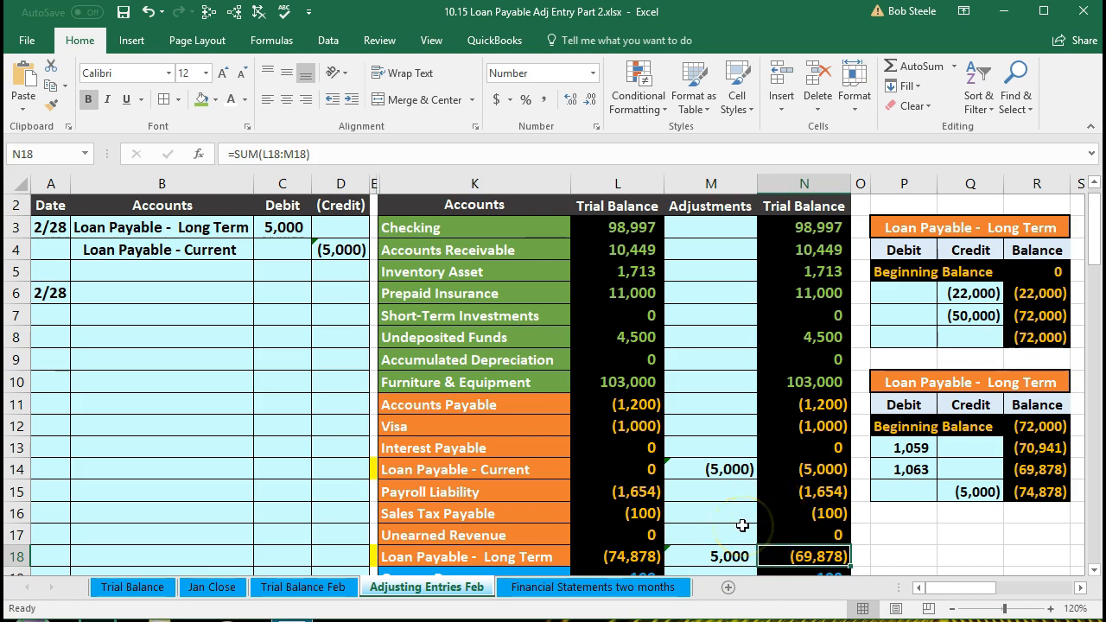
scroll(742, 525, down, 1)
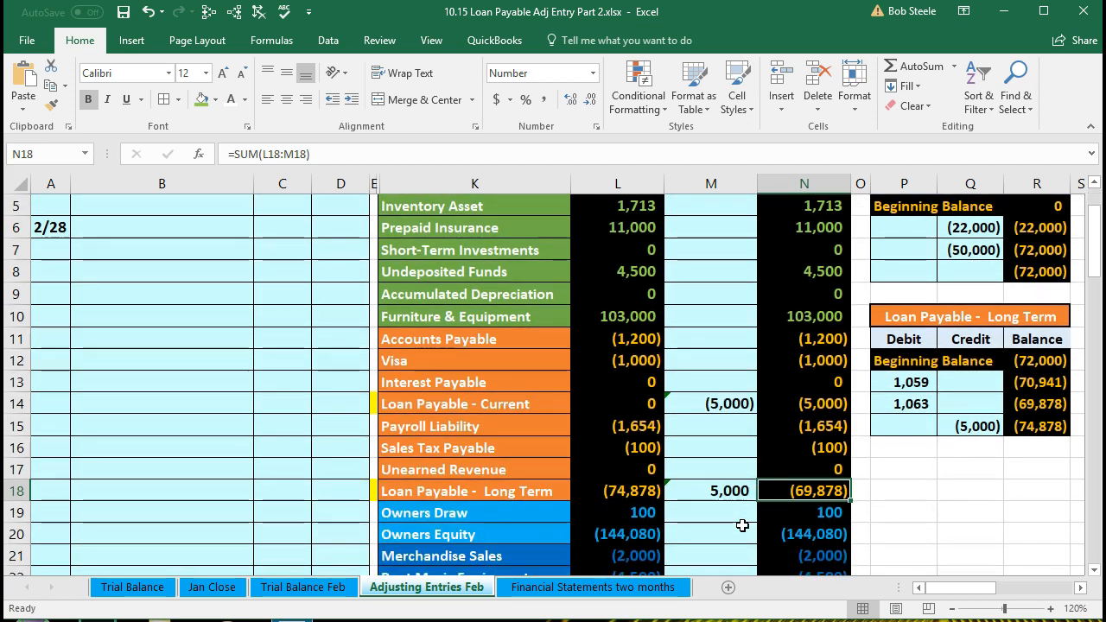
- Copy the Loan Payable - Long Term account name from K18 into B6 as values only
click(494, 491)
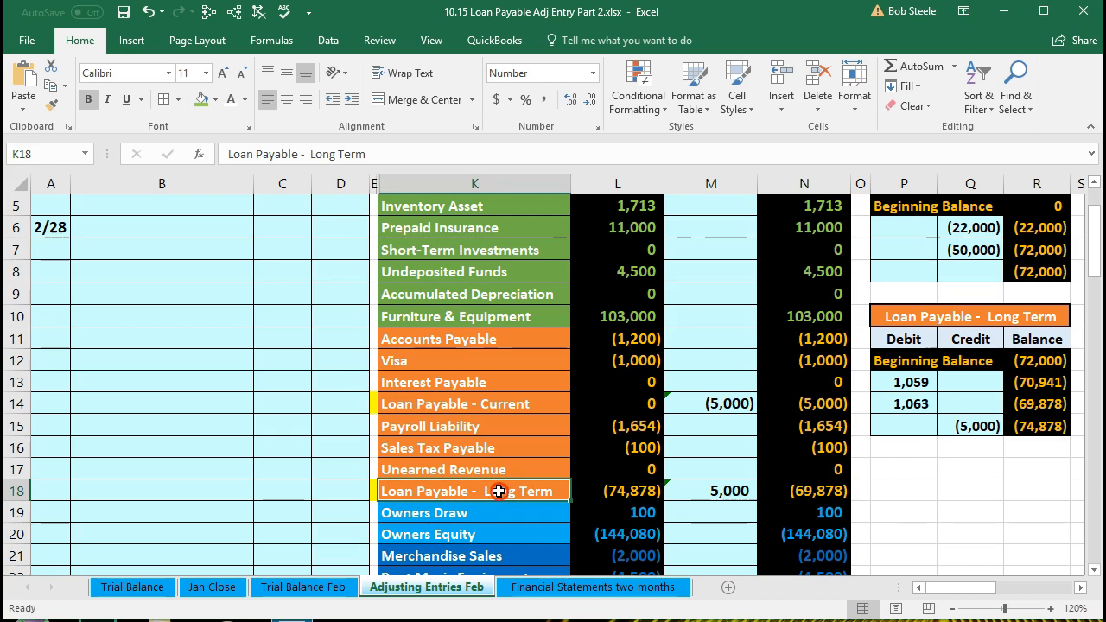
right_click(499, 491)
click(531, 135)
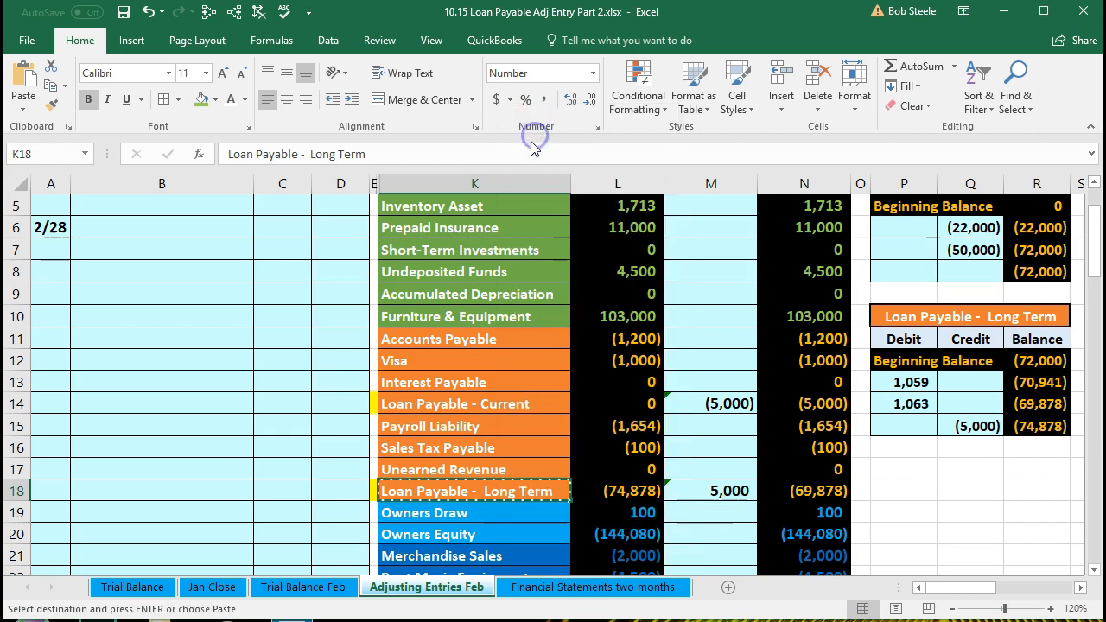
click(136, 225)
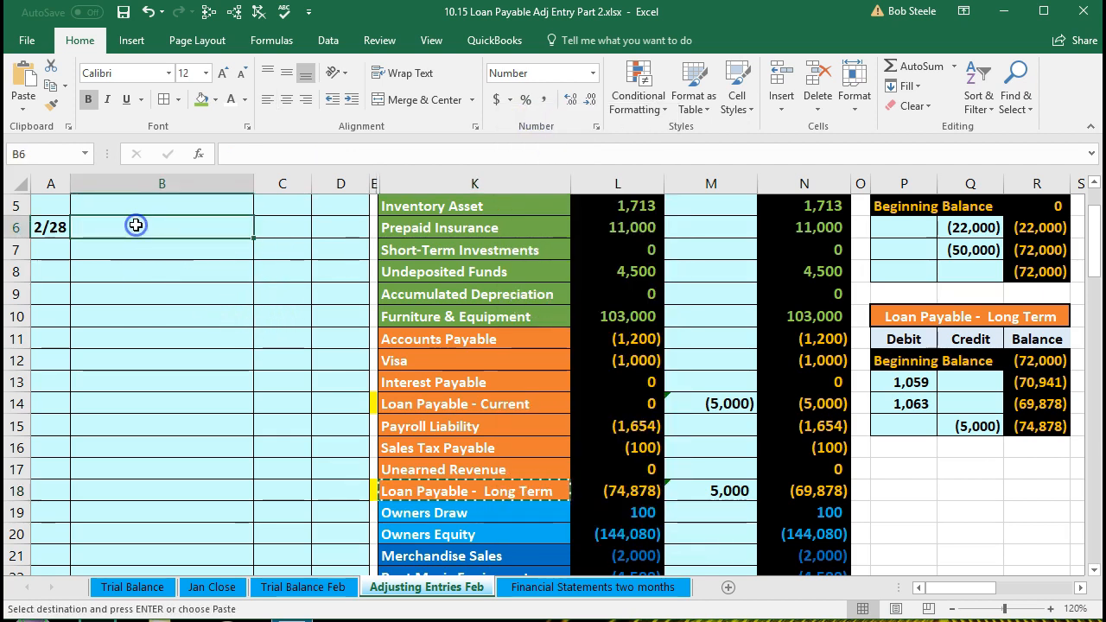
right_click(135, 225)
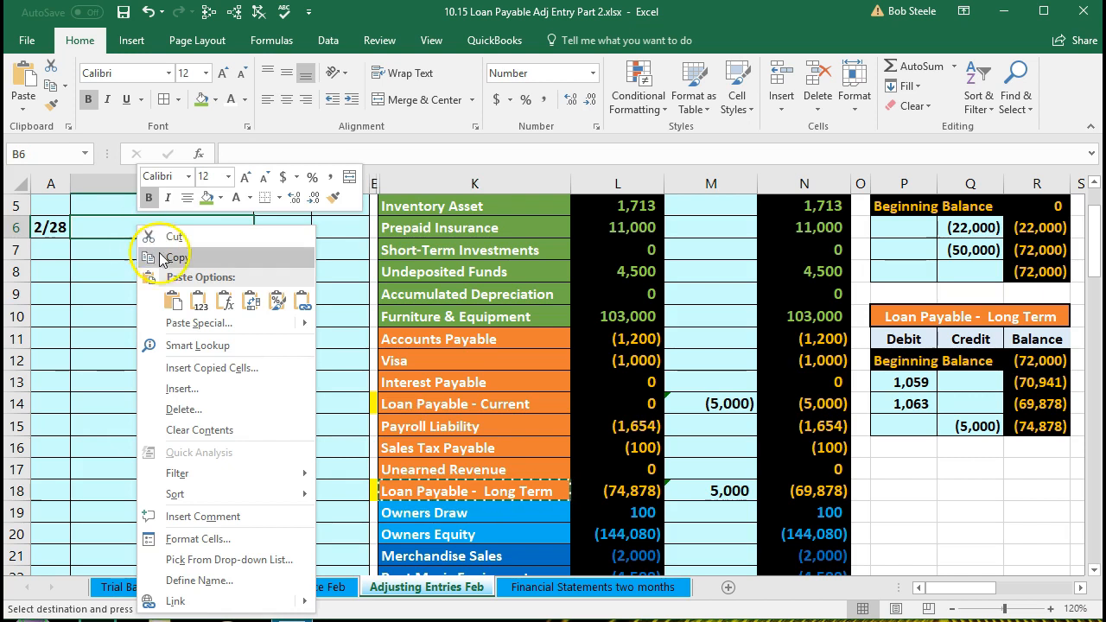
click(198, 300)
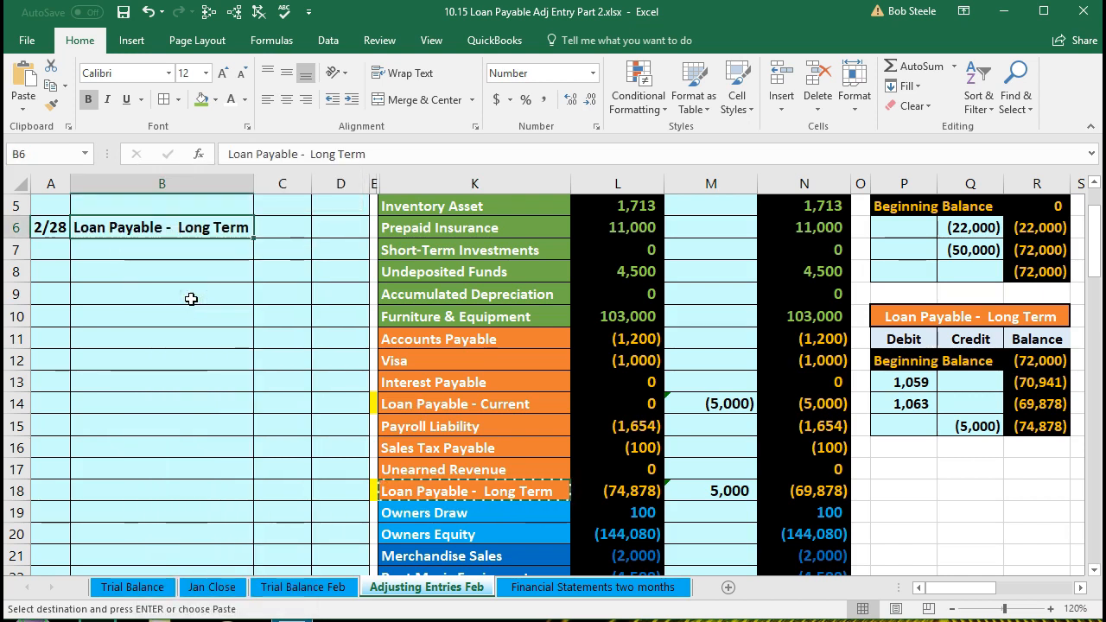
- Enter a debit of 13109 in C6 and widen columns C and D so the amount fits
click(270, 227)
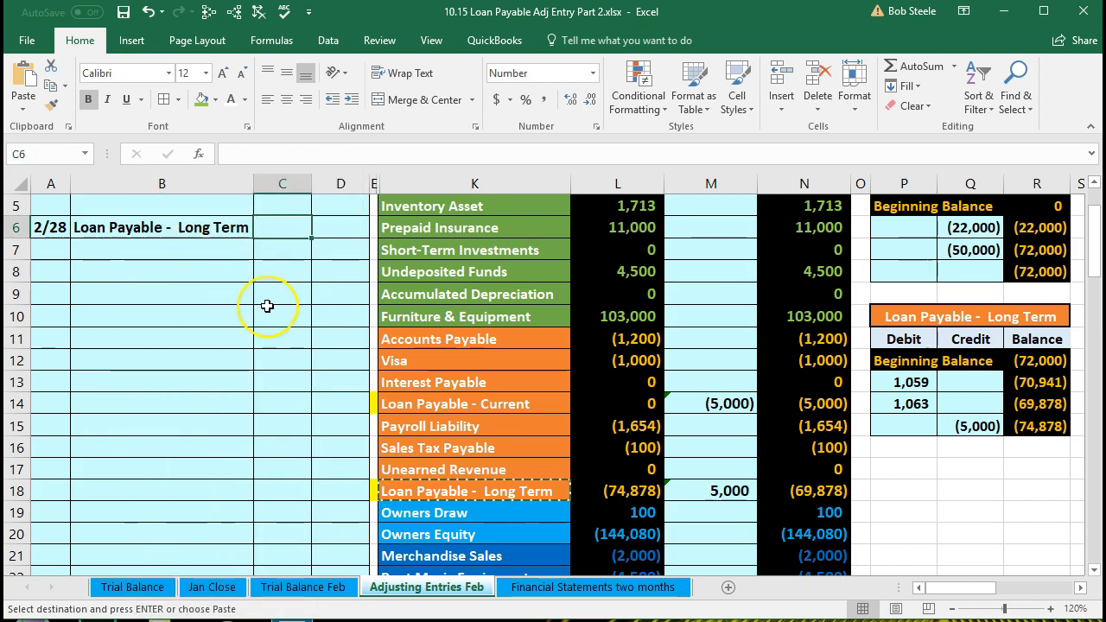
text(13109)
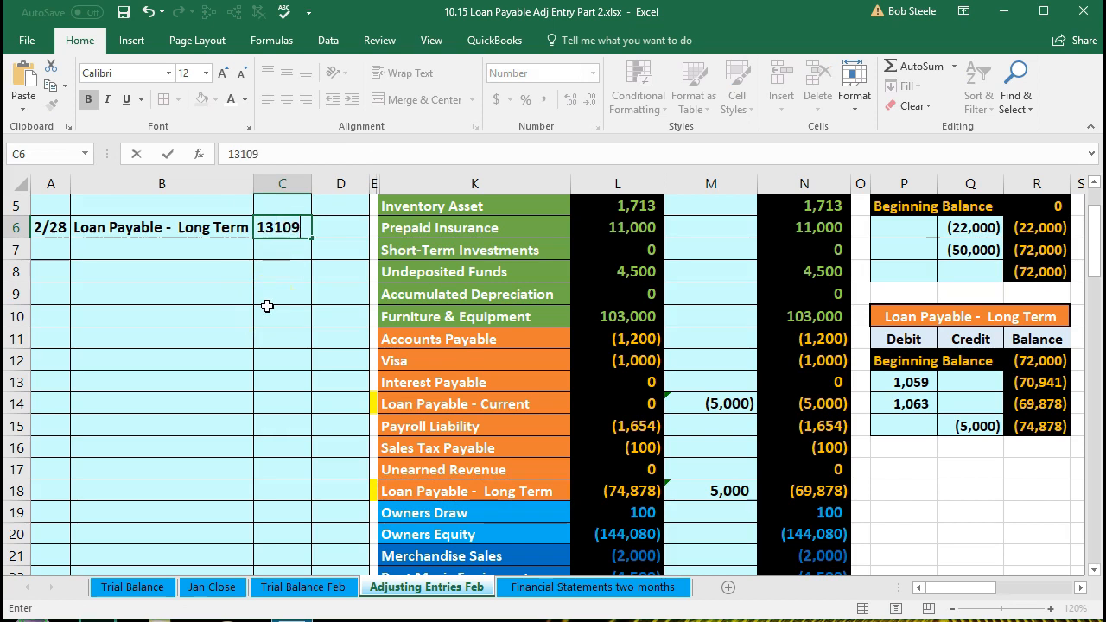
key(Return)
key(Right)
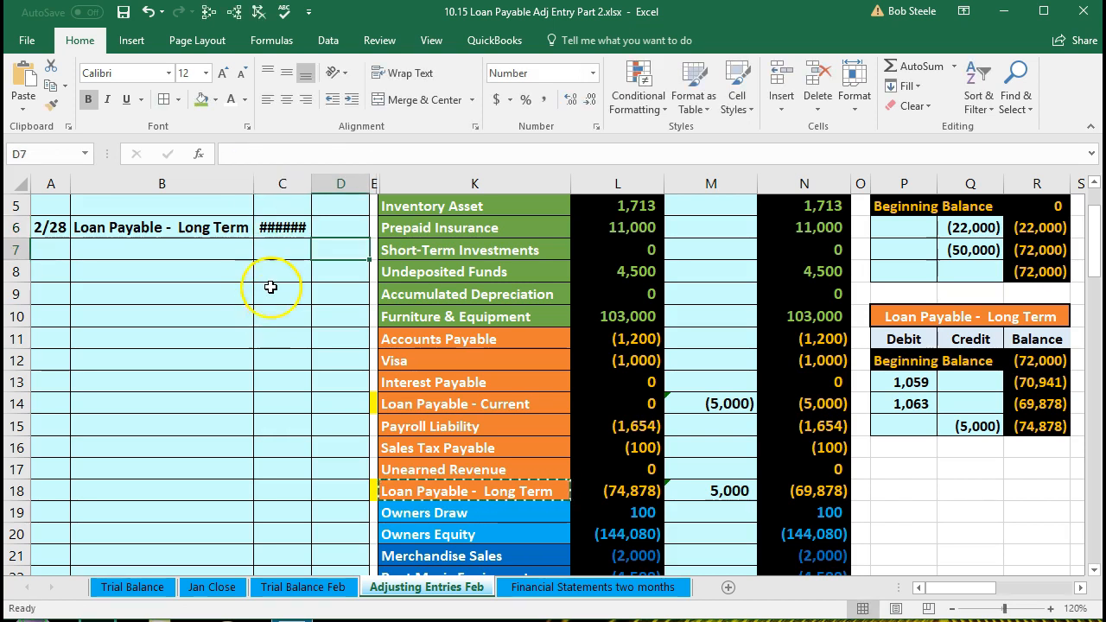
drag(291, 180, 324, 178)
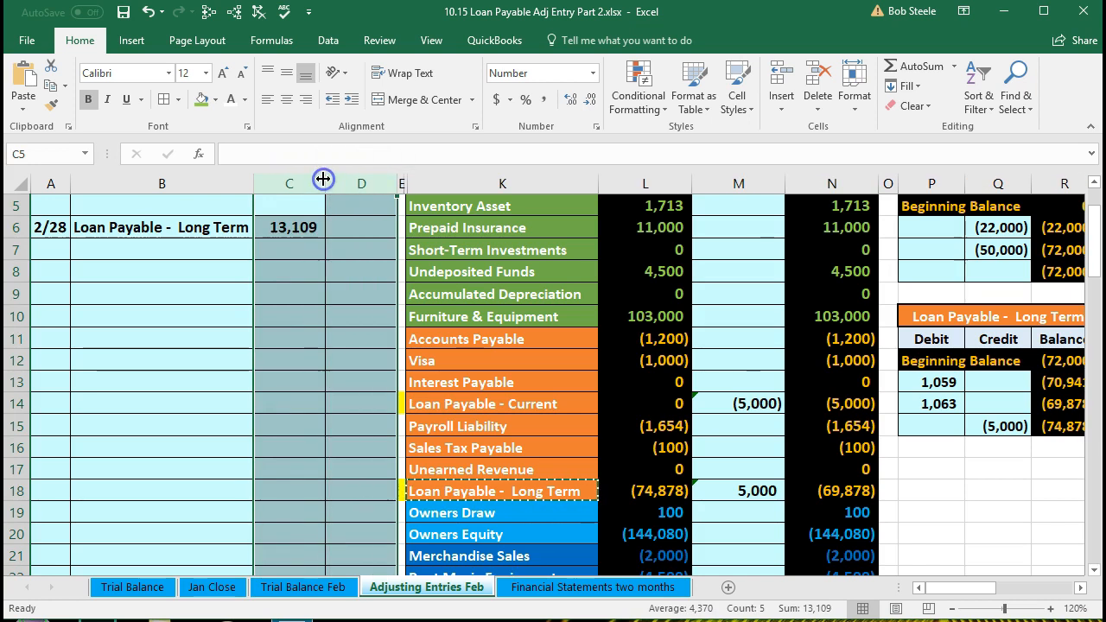
- Enter the matching credit in D7 as a formula for the negative of the debit in C6
click(370, 241)
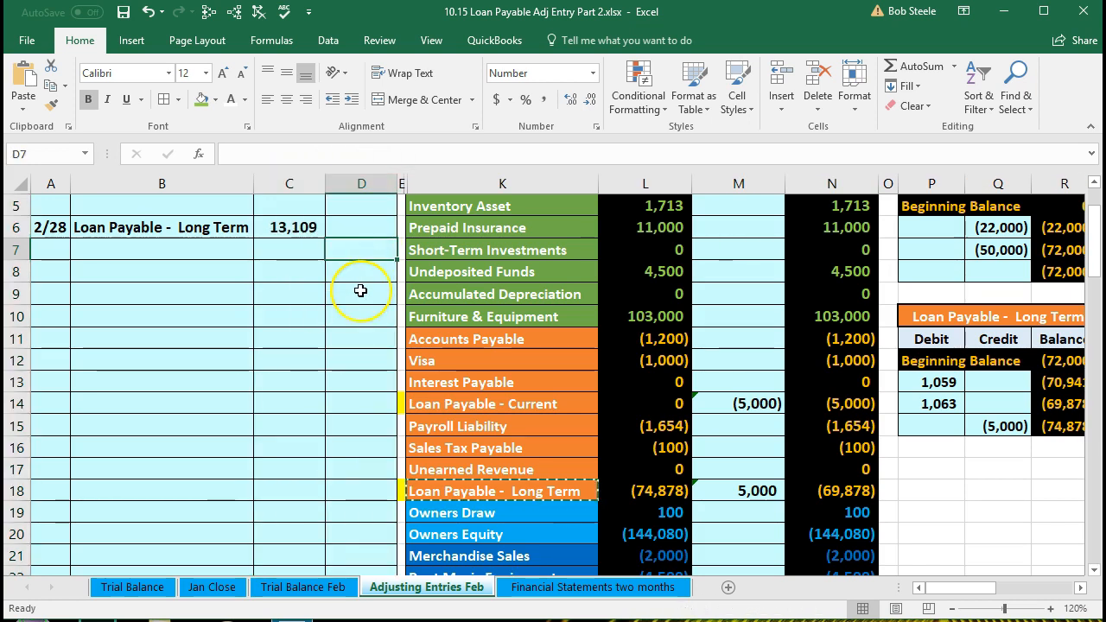
text(-)
key(Left)
key(Up)
key(Return)
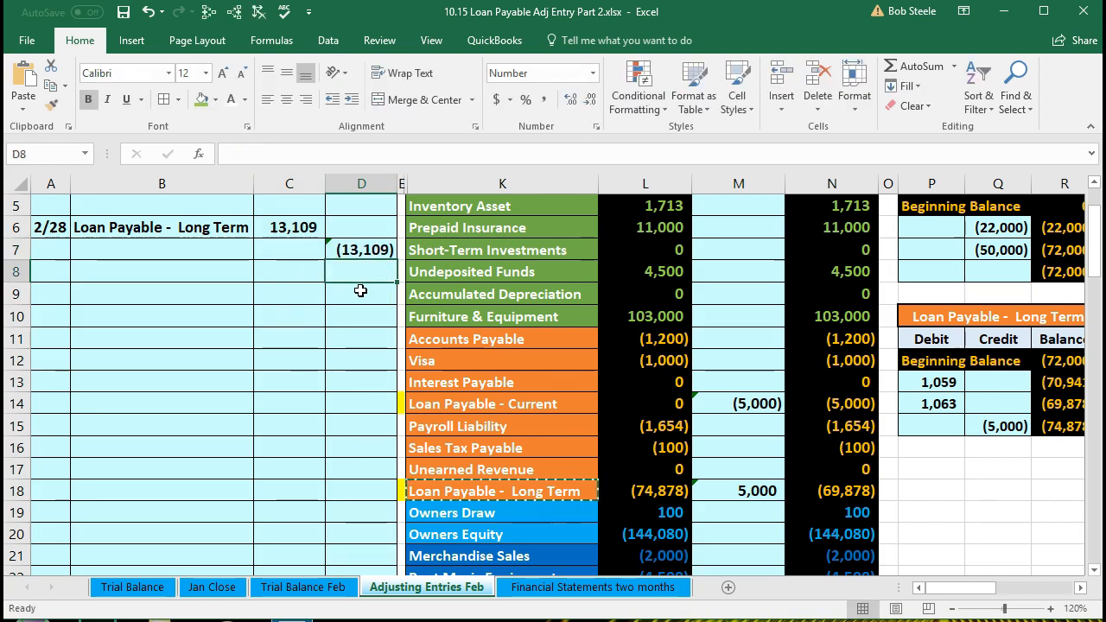
- Check the Loan Payable - Current balance in N14 and copy the account name from K14 into B7 as values only
click(444, 405)
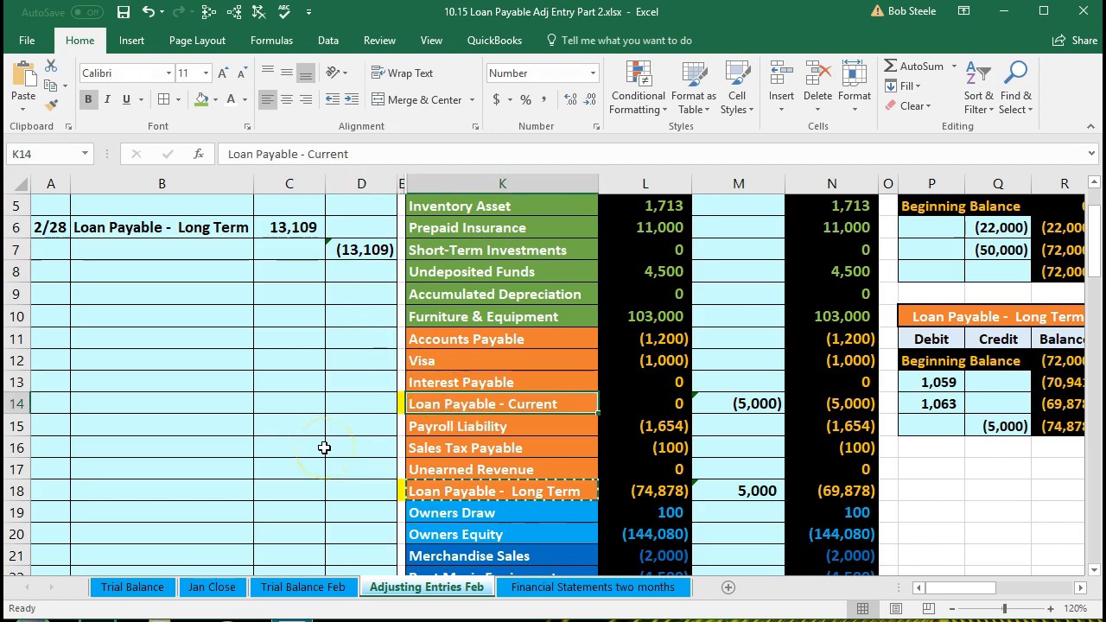
click(805, 410)
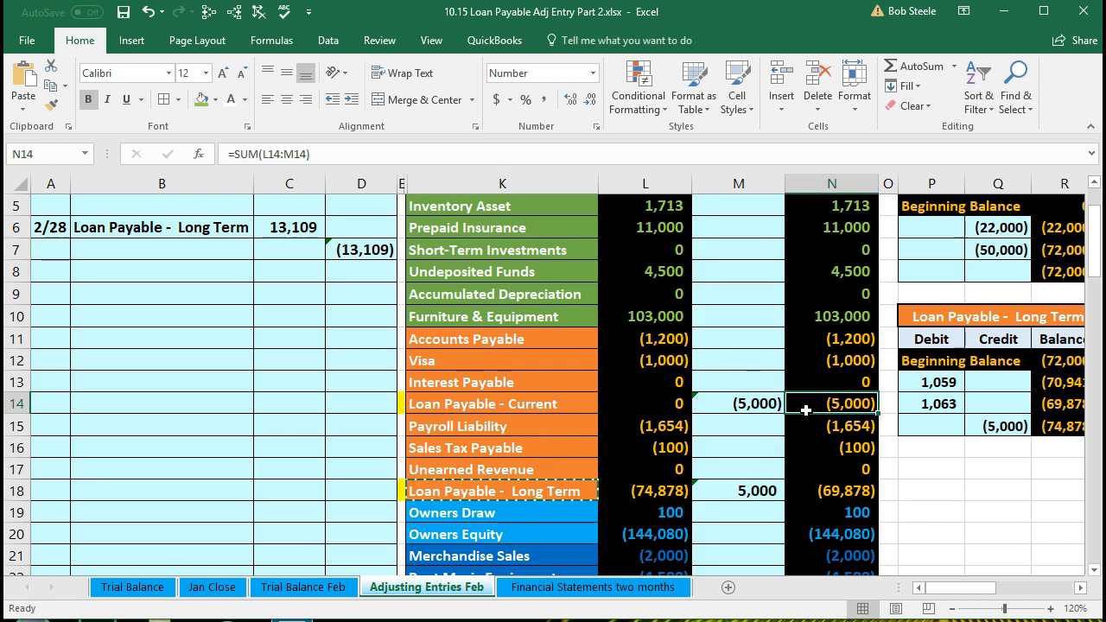
click(544, 406)
right_click(544, 405)
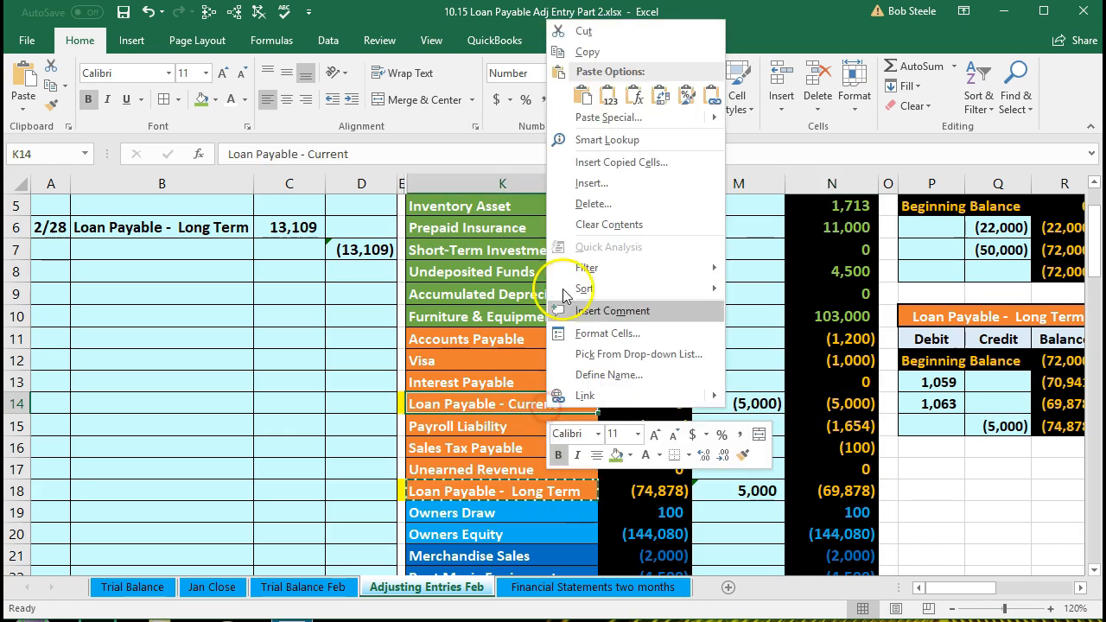
key(ctrl+c)
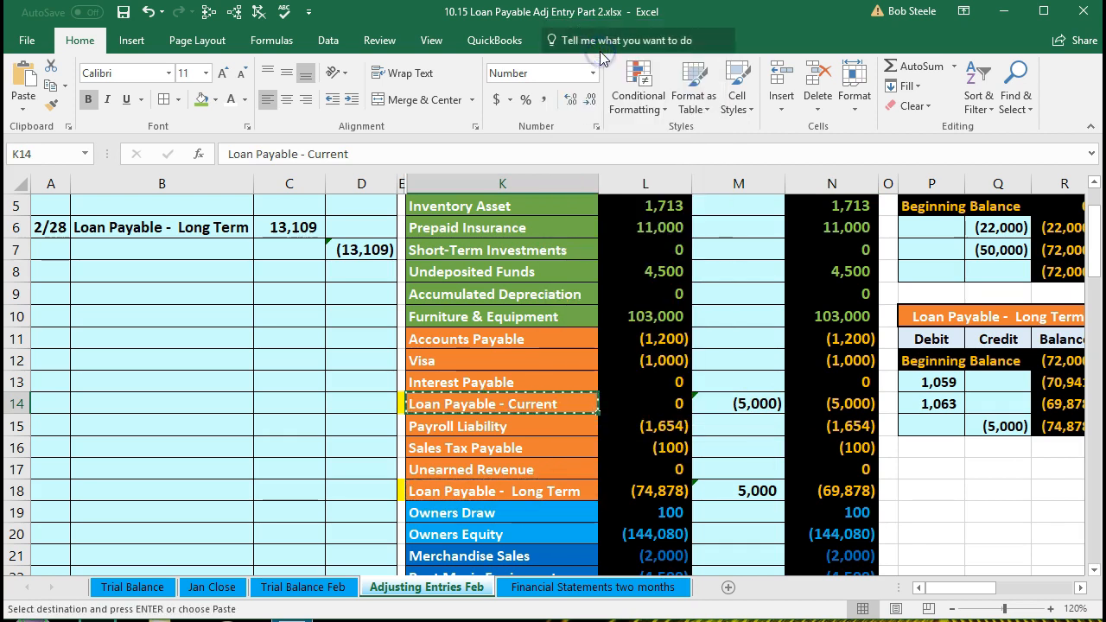
click(174, 256)
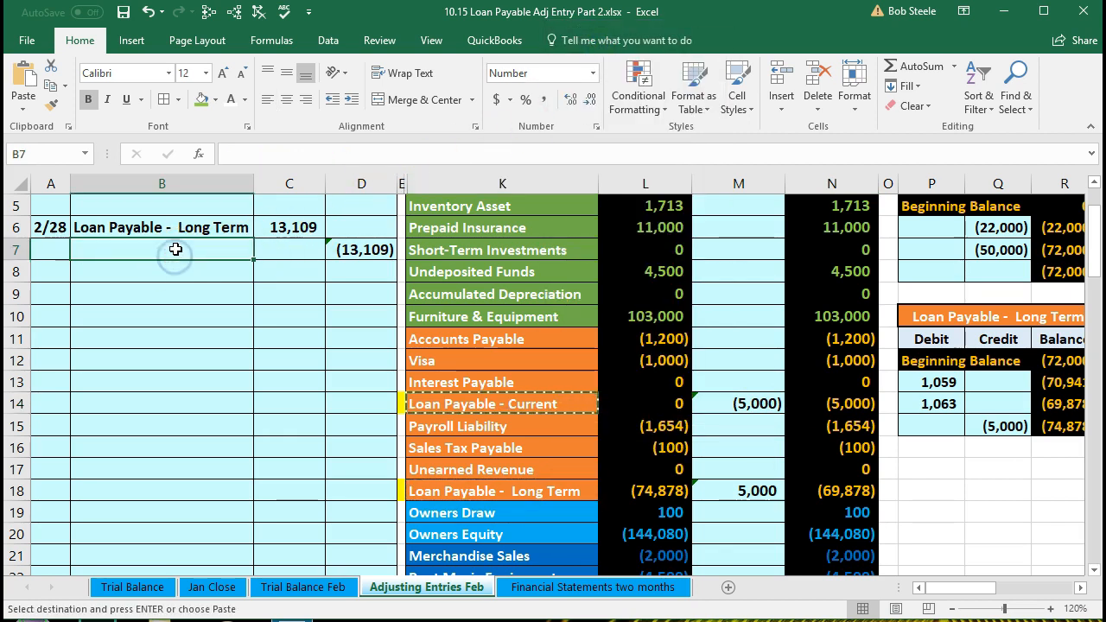
right_click(174, 252)
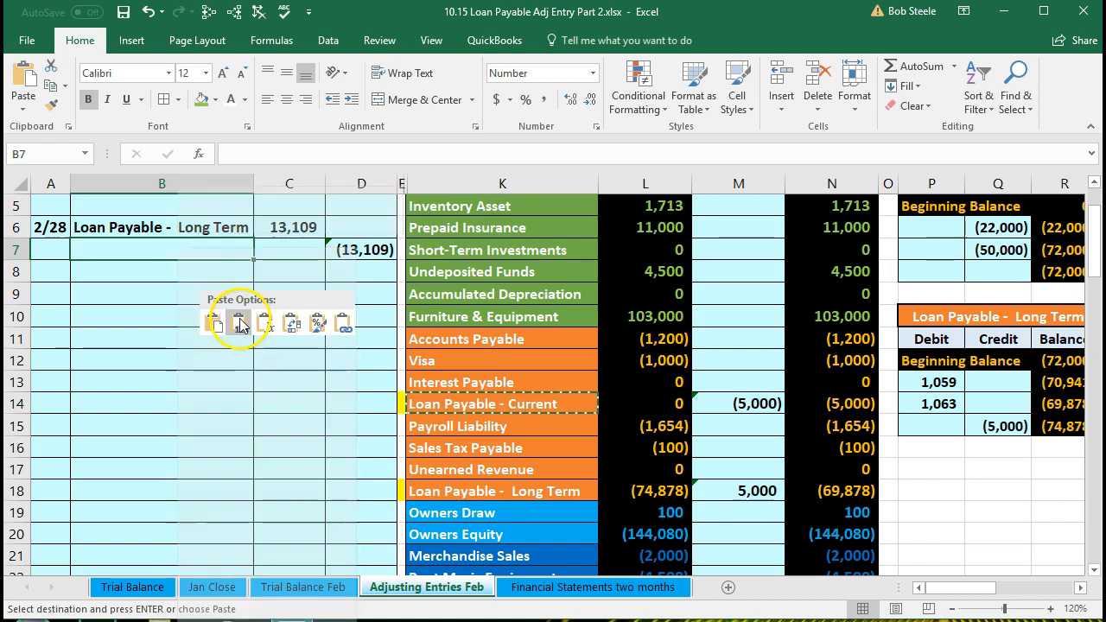
click(240, 321)
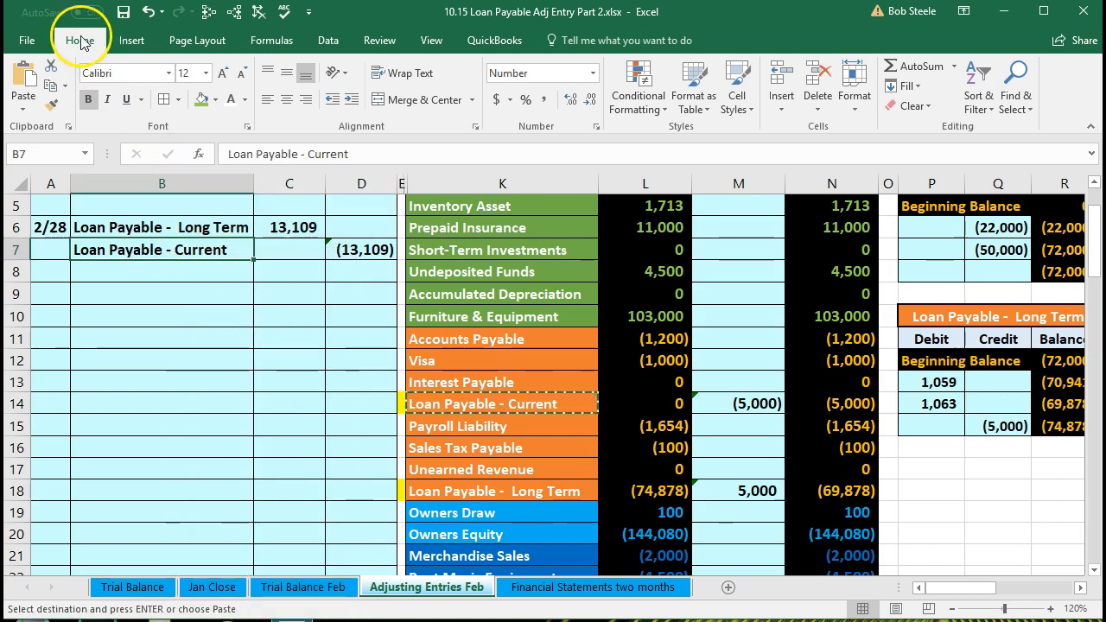
- Indent the Loan Payable - Current account name in B7 to mark it as the credit line
click(351, 99)
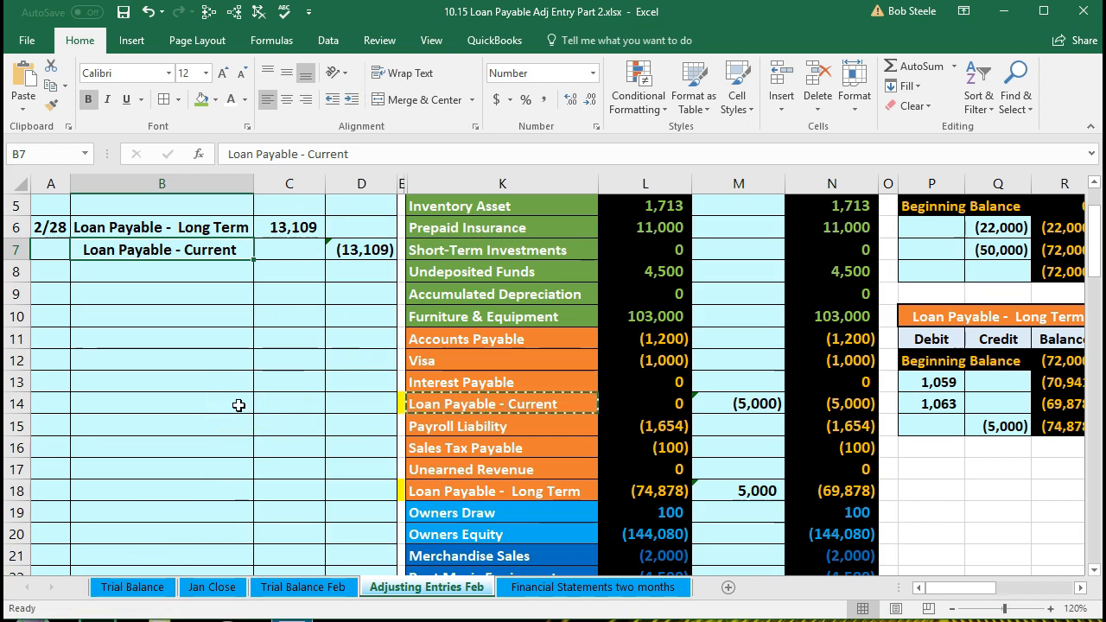
- Extend the Loan Payable - Long Term adjustment in M18 to =C3+C6, and check the adjusted balance and the total debits and credits row
drag(130, 227, 289, 227)
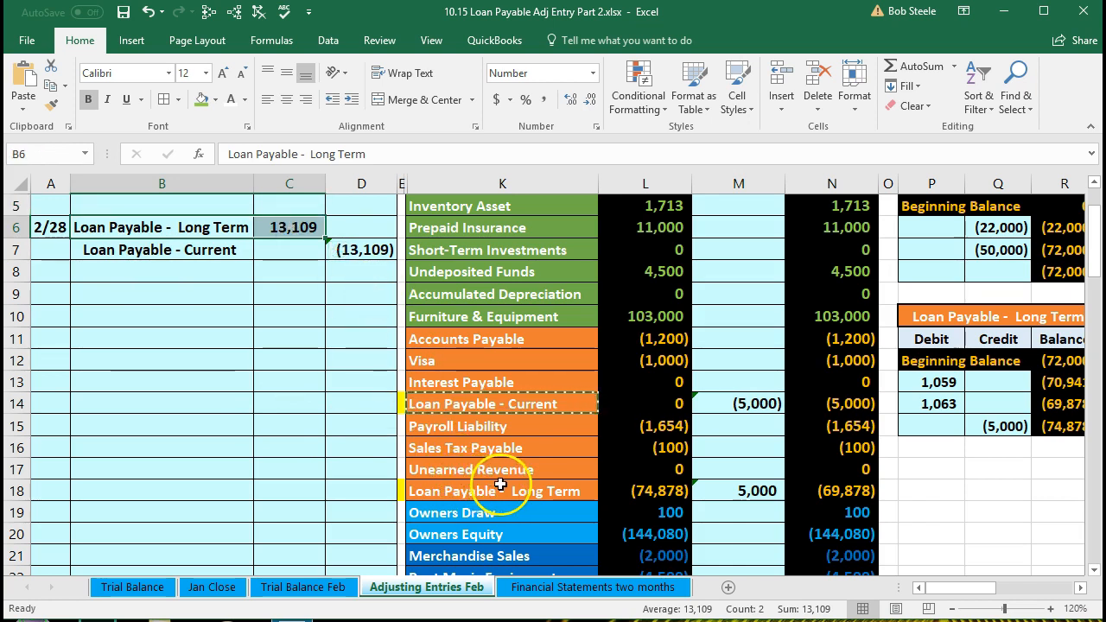
click(734, 489)
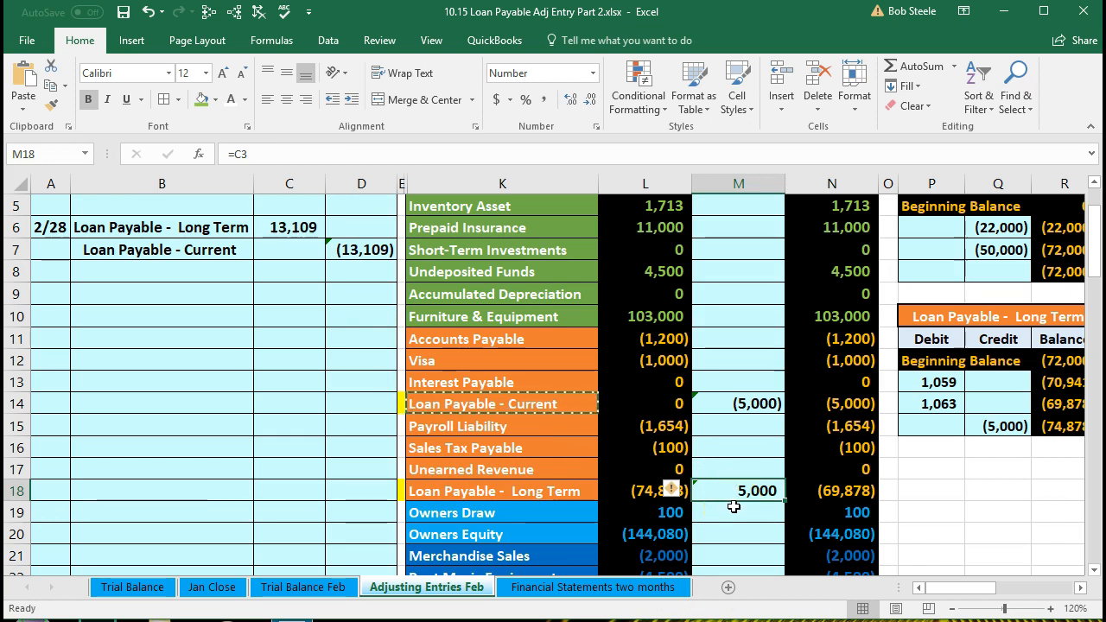
double_click(743, 488)
scroll(742, 487, up, 1)
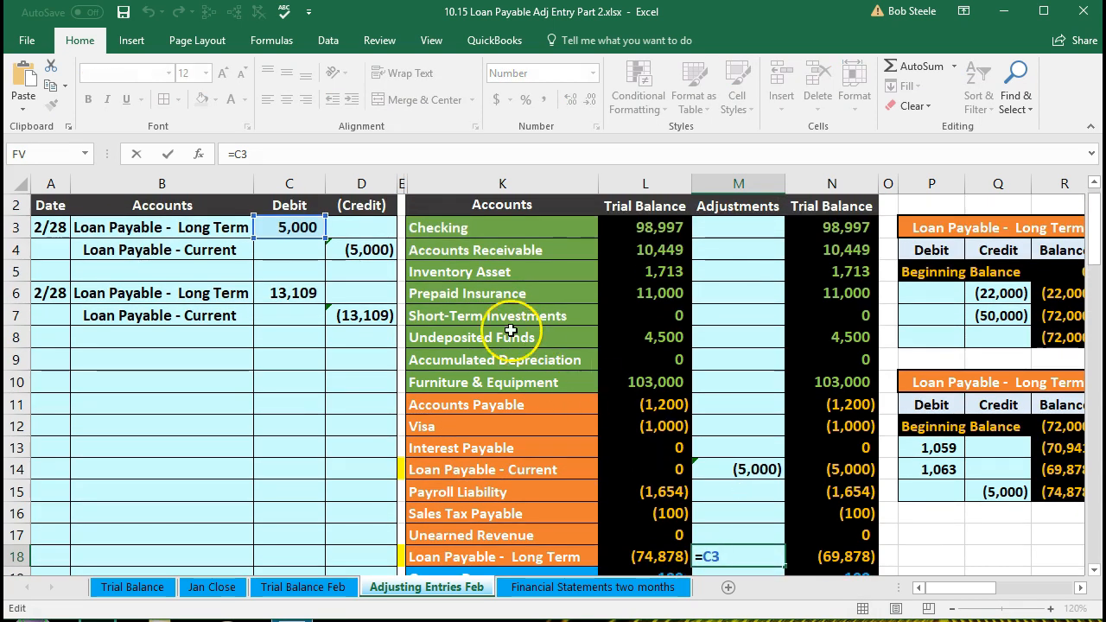
scroll(507, 301, down, 1)
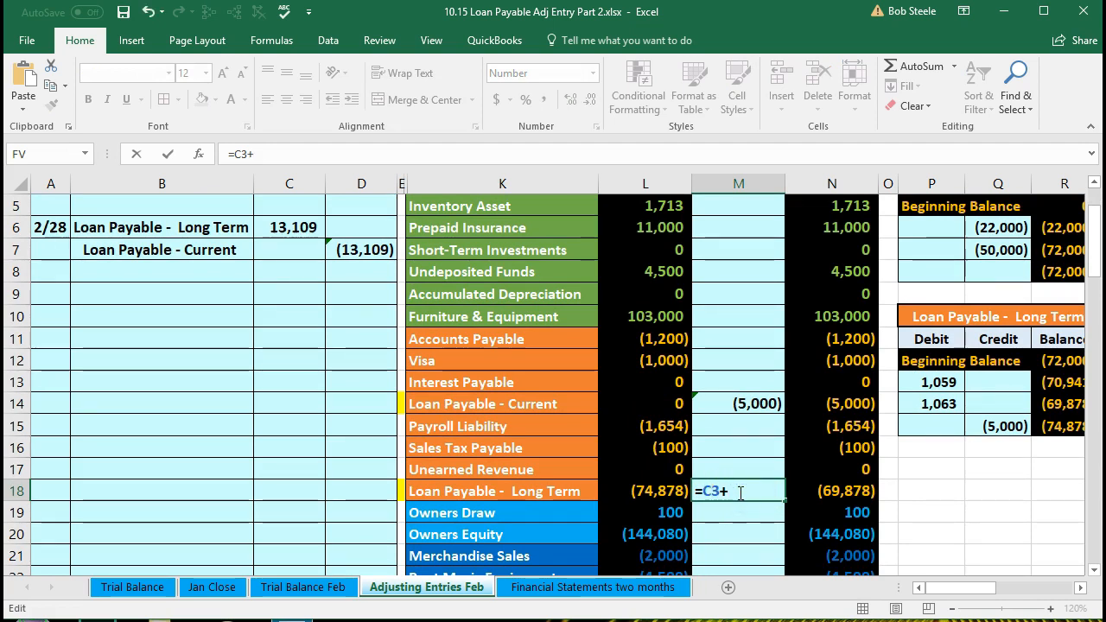
click(296, 225)
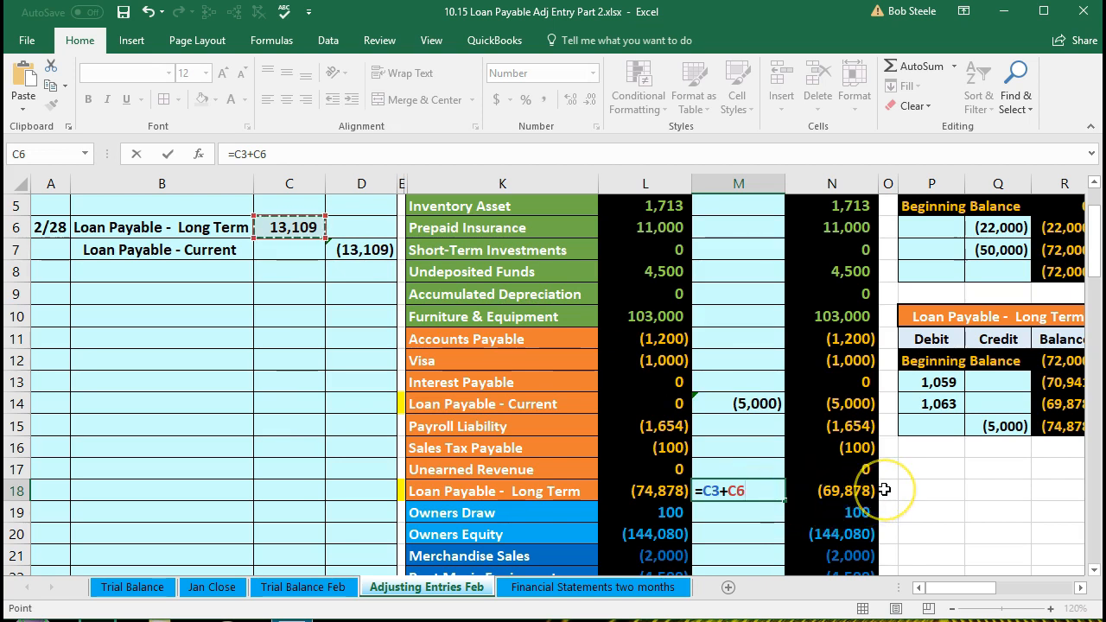
key(Return)
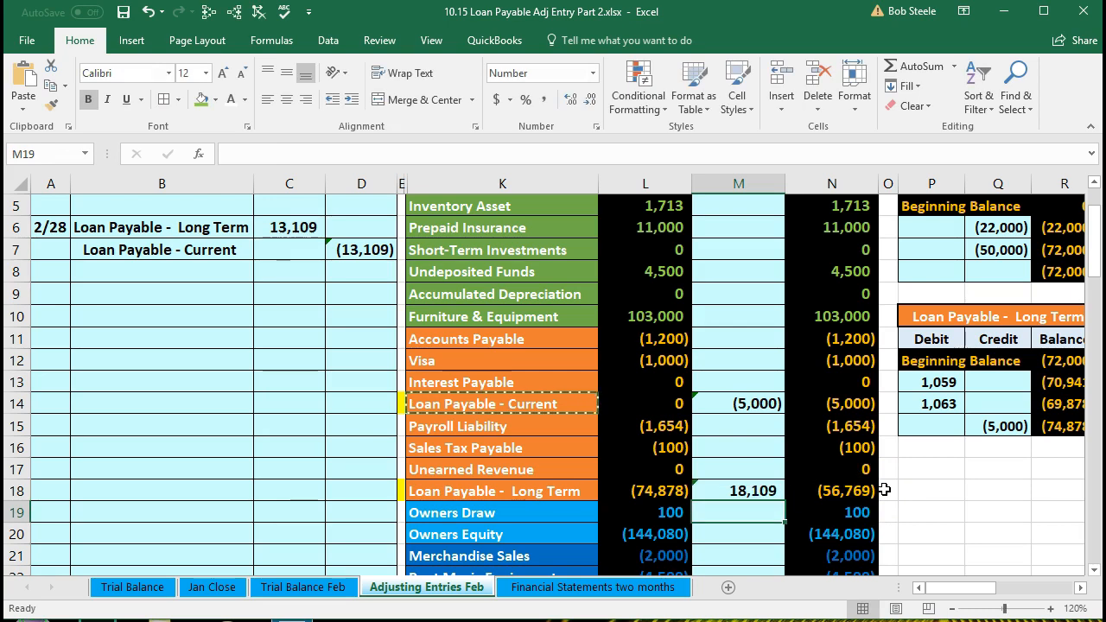
click(851, 491)
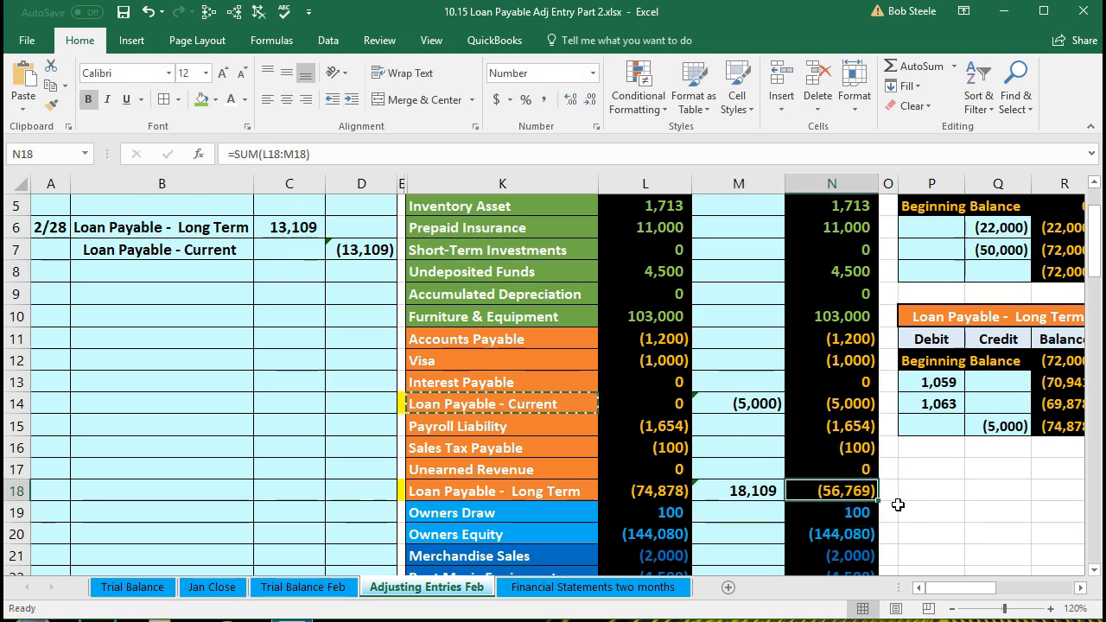
scroll(899, 505, down, 6)
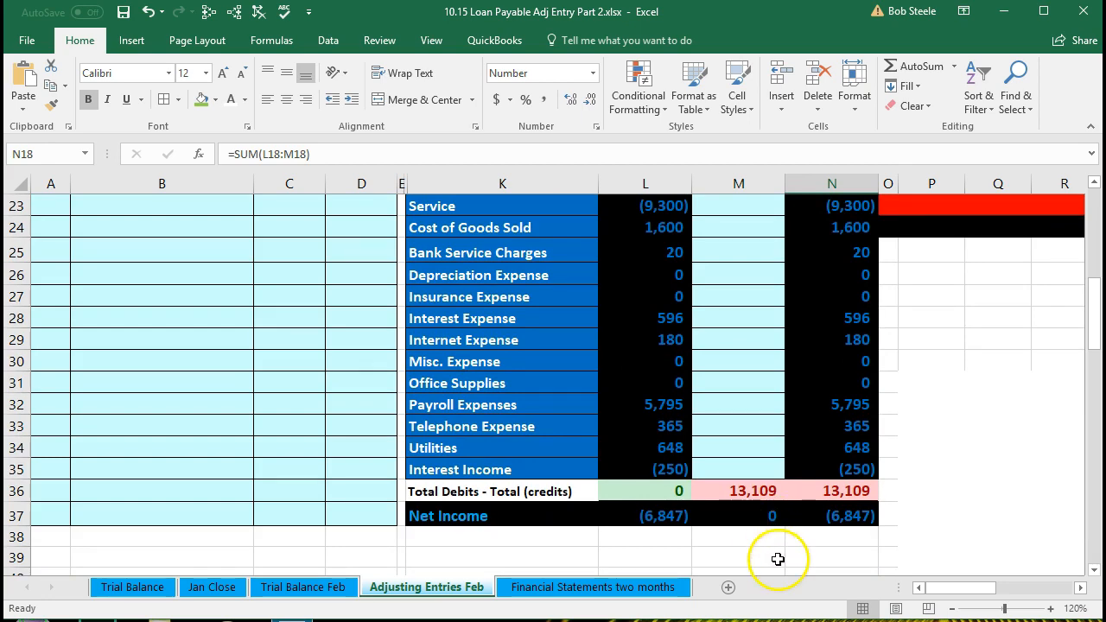
scroll(774, 554, up, 5)
scroll(772, 551, up, 2)
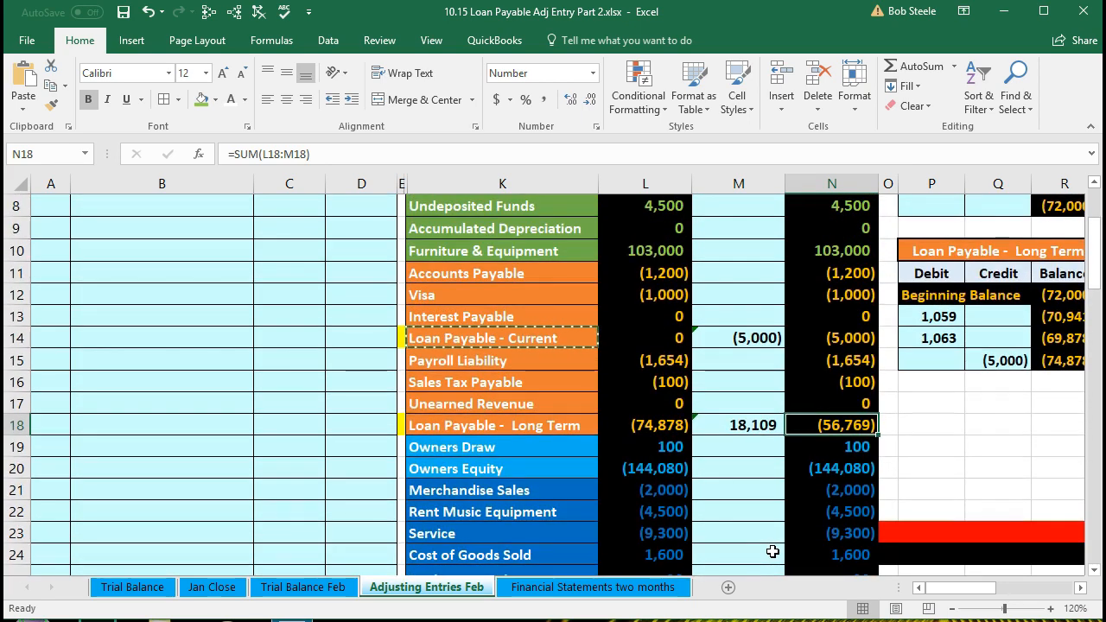
- Extend the Loan Payable - Current adjustment in M14 to include the second credit, using the formula =D4+D7
drag(188, 251, 366, 242)
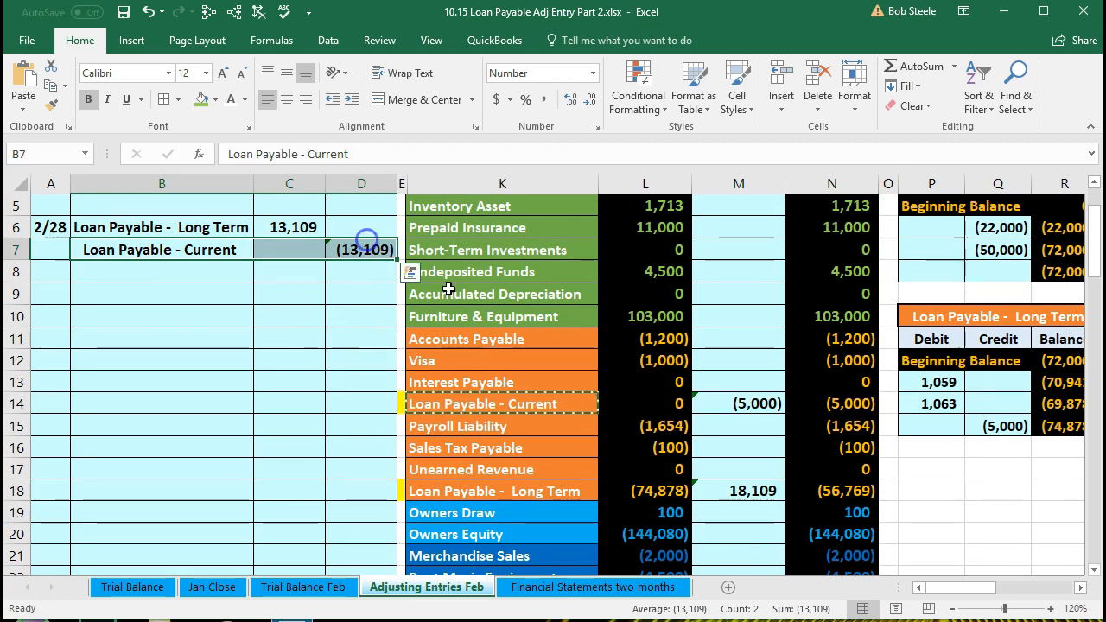
click(719, 395)
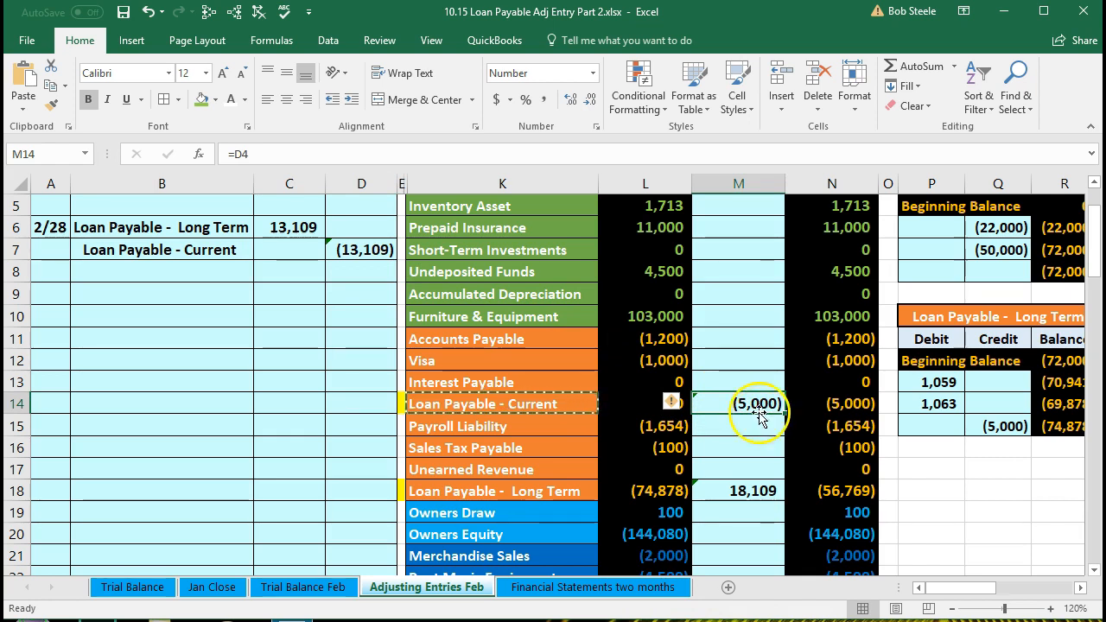
click(755, 404)
double_click(755, 405)
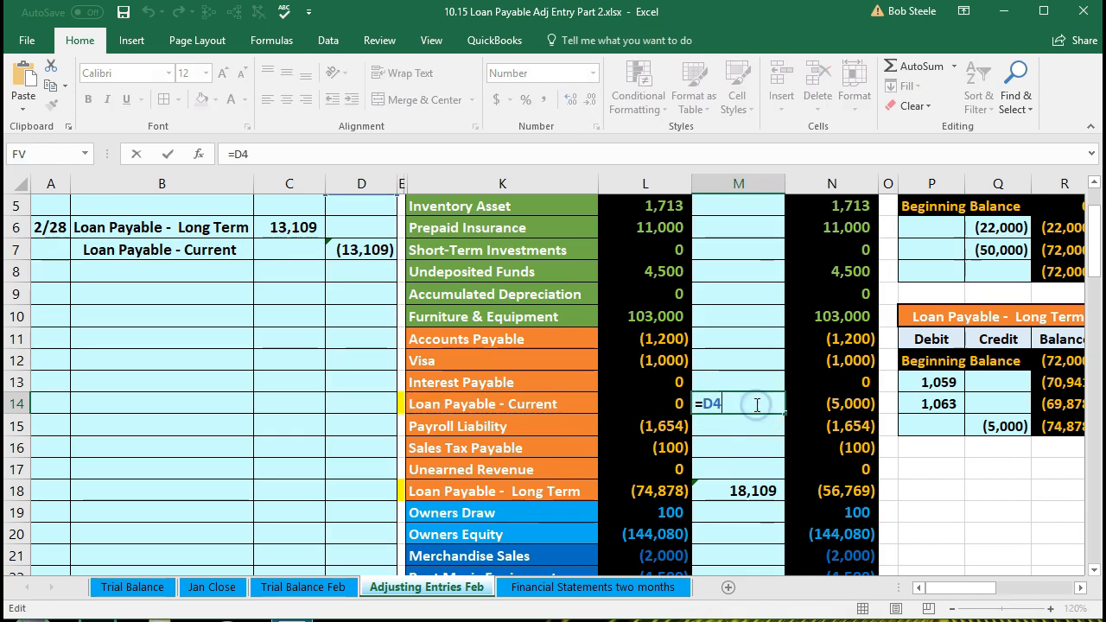
scroll(741, 407, up, 1)
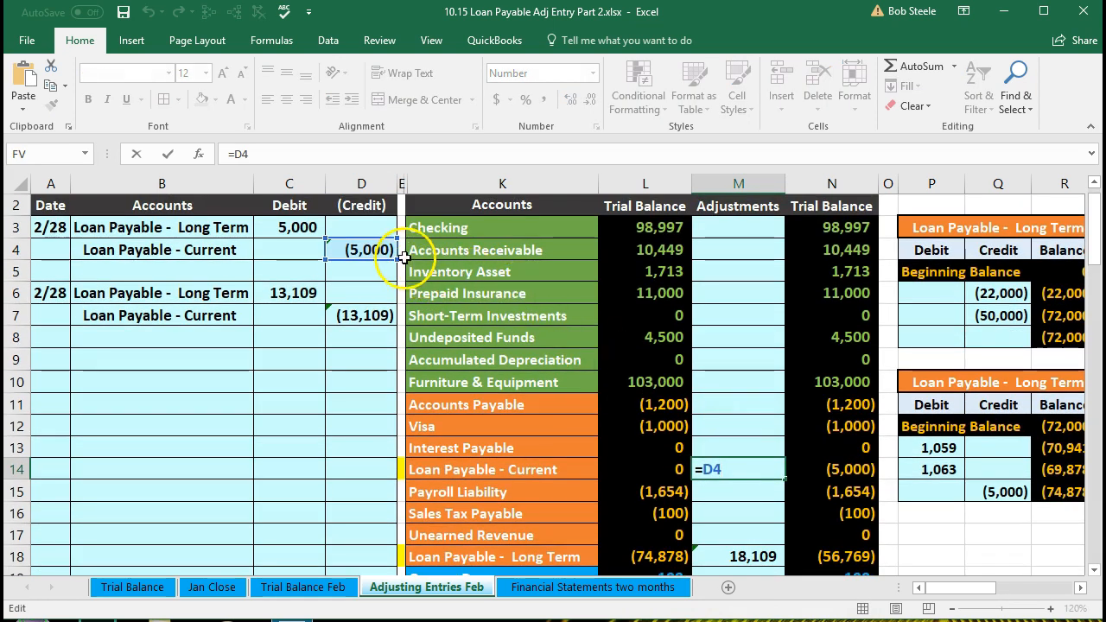
click(739, 471)
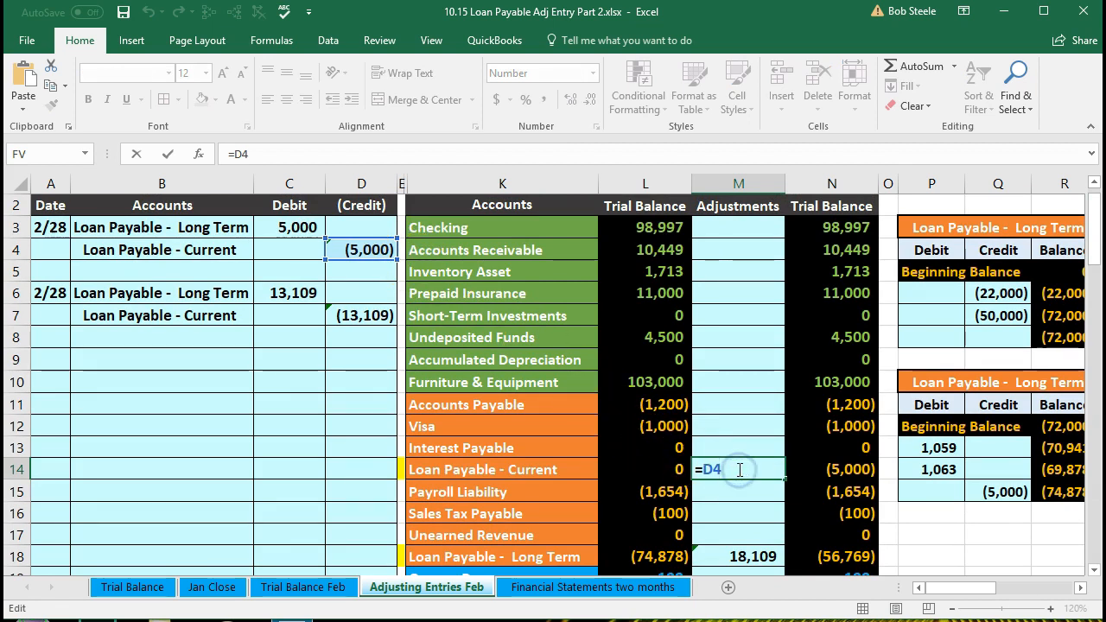
text(+)
click(378, 315)
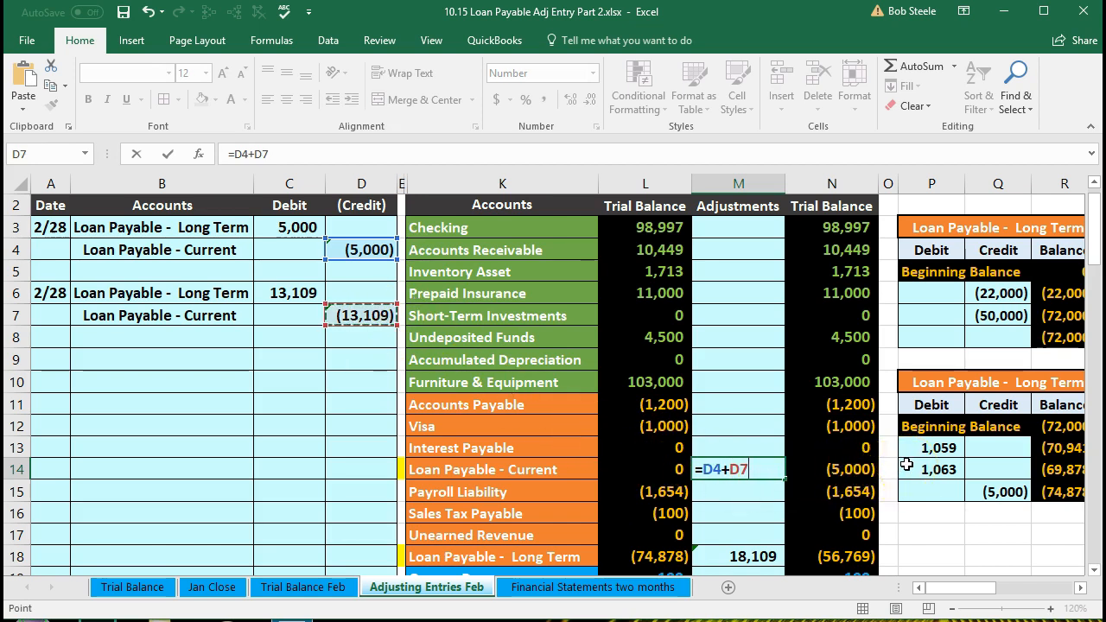
key(Return)
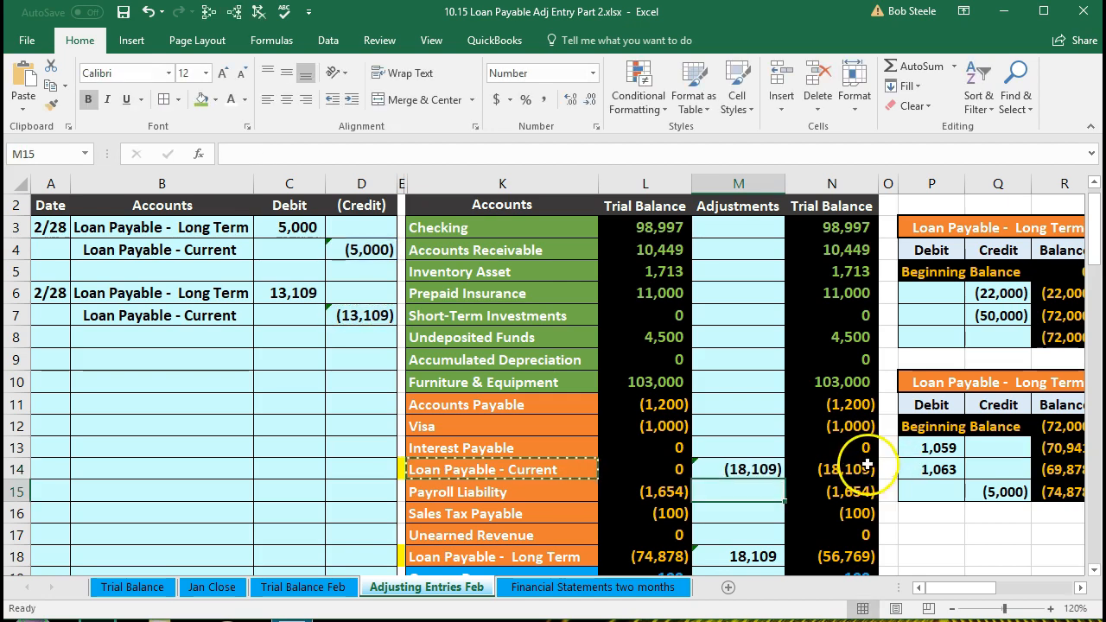
- Check the adjusted Loan Payable - Current balance in N14 and the total debits less credits in N36
click(869, 467)
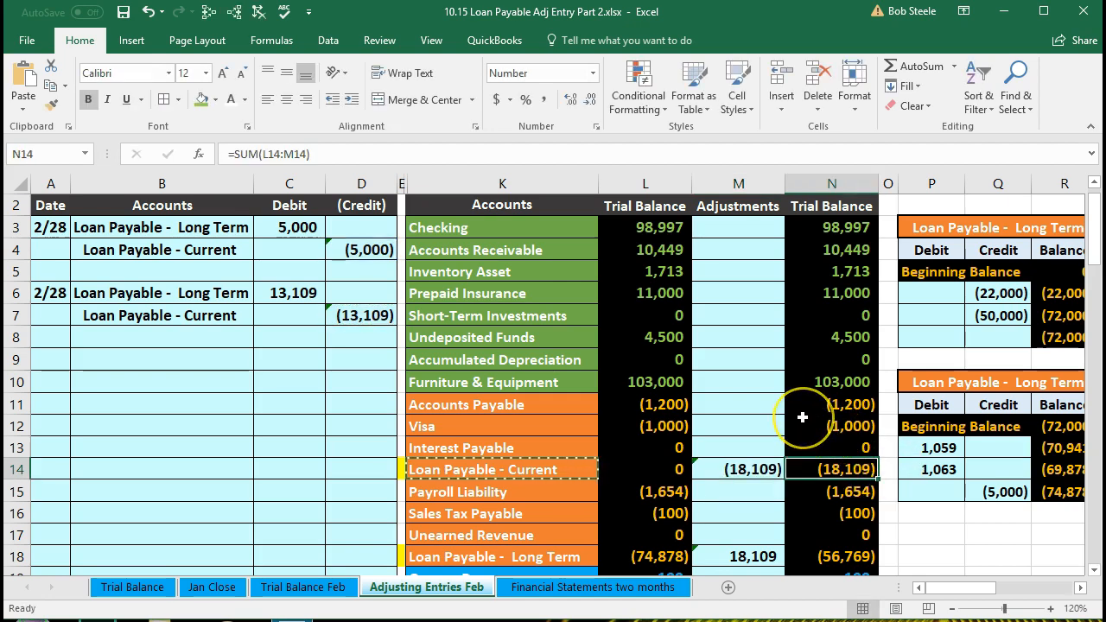
scroll(803, 417, down, 7)
click(817, 493)
scroll(817, 497, up, 1)
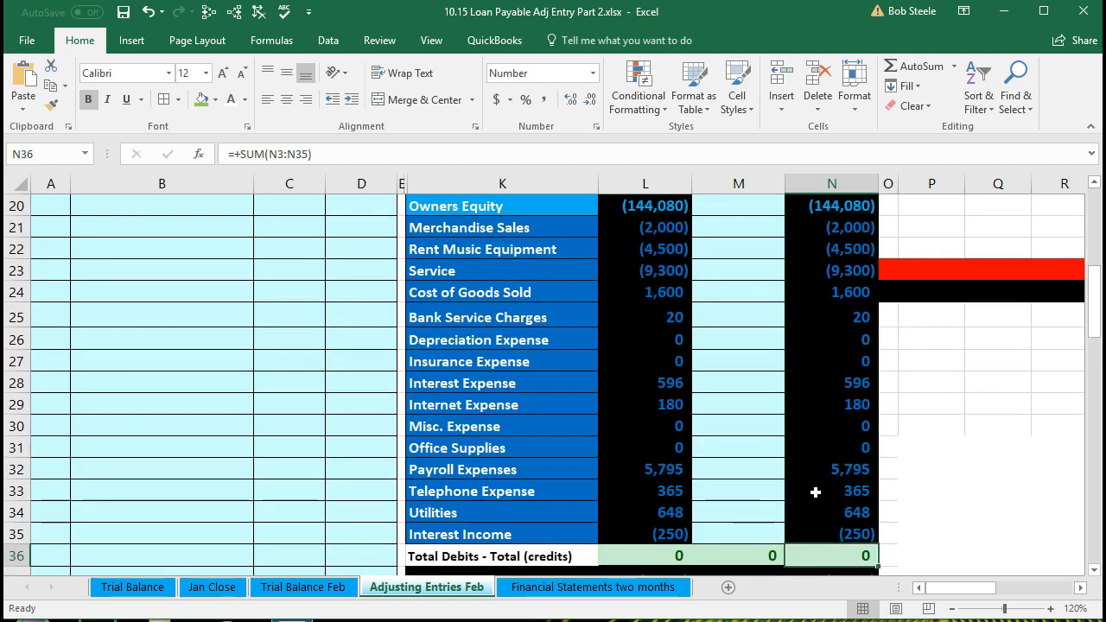
scroll(815, 491, up, 4)
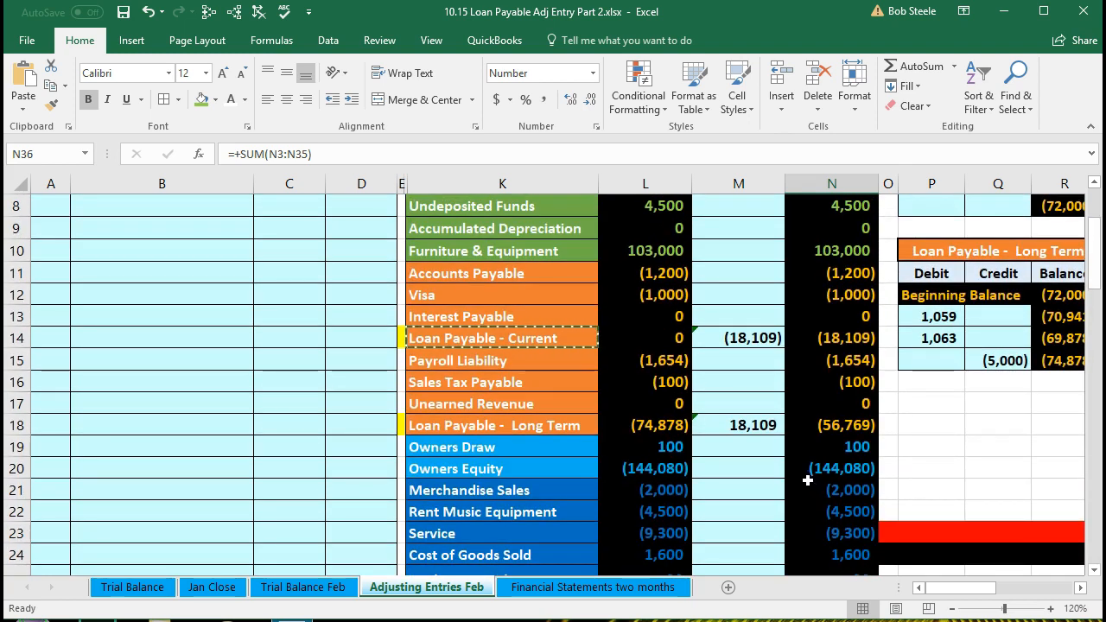
- Trace the Loan Payable - Current balance in N14 to the short-term loan amount in U3
click(859, 340)
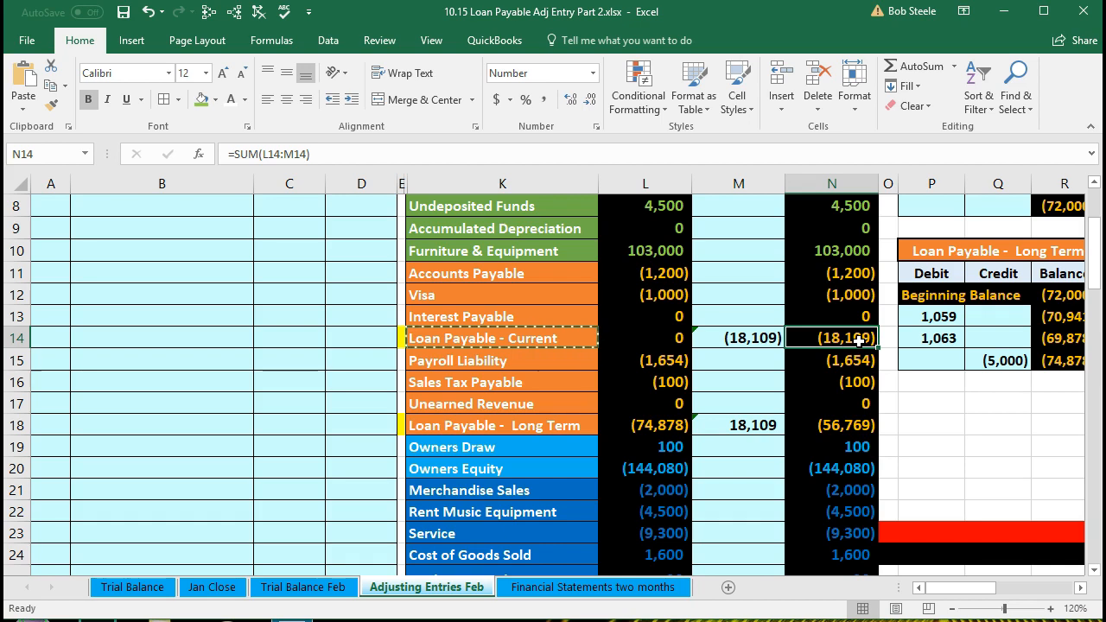
key(Right)
key(Right)
key(Right)
key(Right)
key(Right)
key(Right)
key(Right)
key(Right)
key(Right)
key(Right)
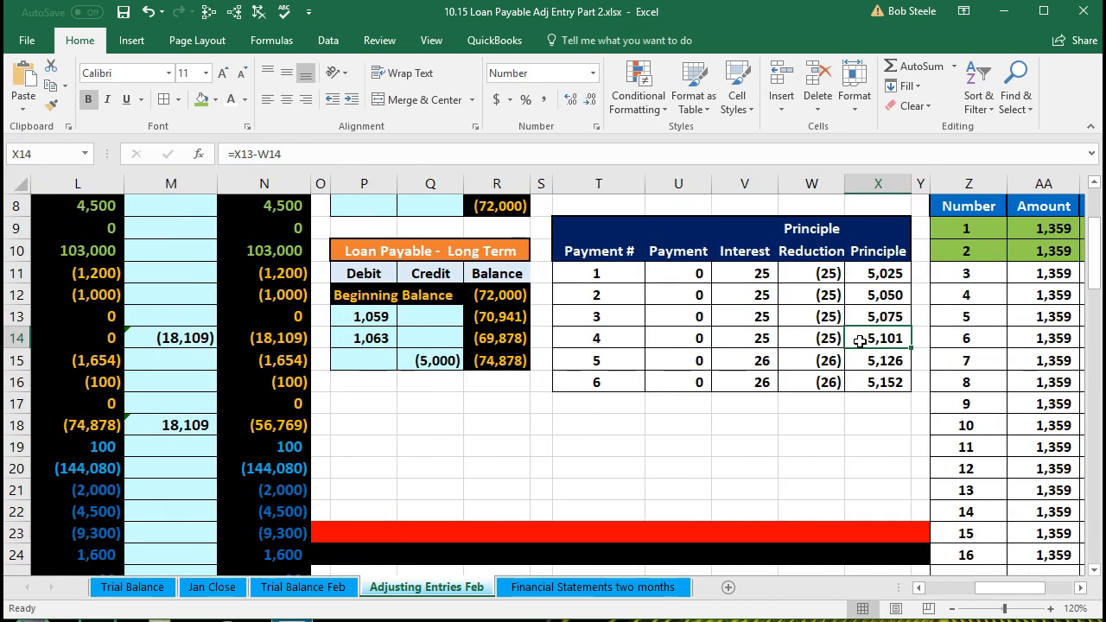
scroll(972, 423, up, 2)
click(686, 225)
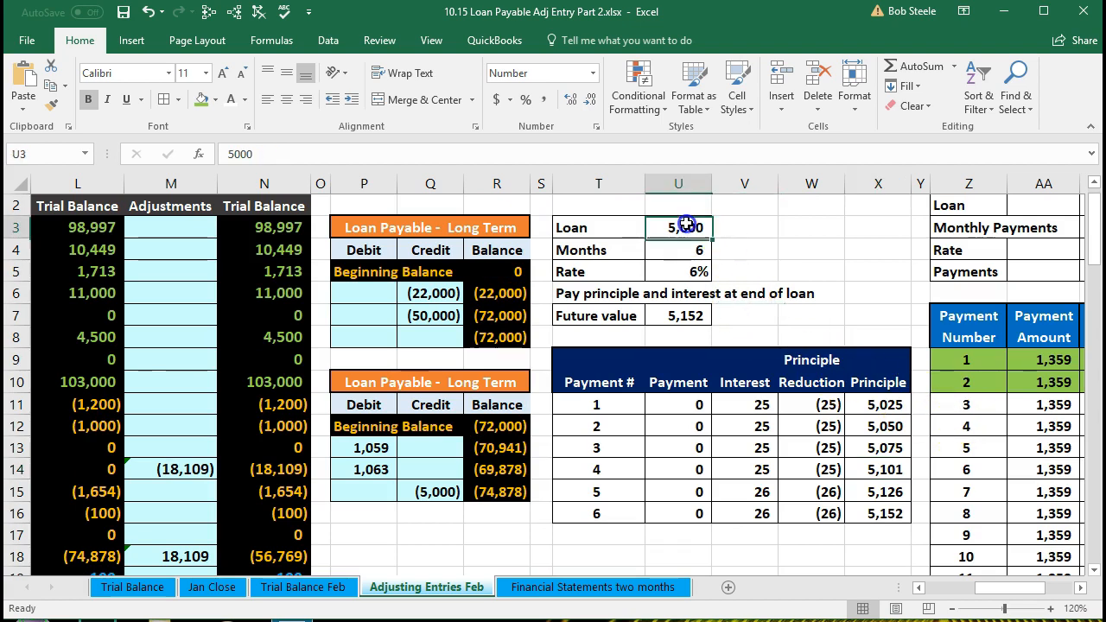
- Review the principal reductions in AC11:AC22, and compare the sum of the current portion in AE10 and the loan in U3 with N14
click(1081, 588)
click(1081, 588)
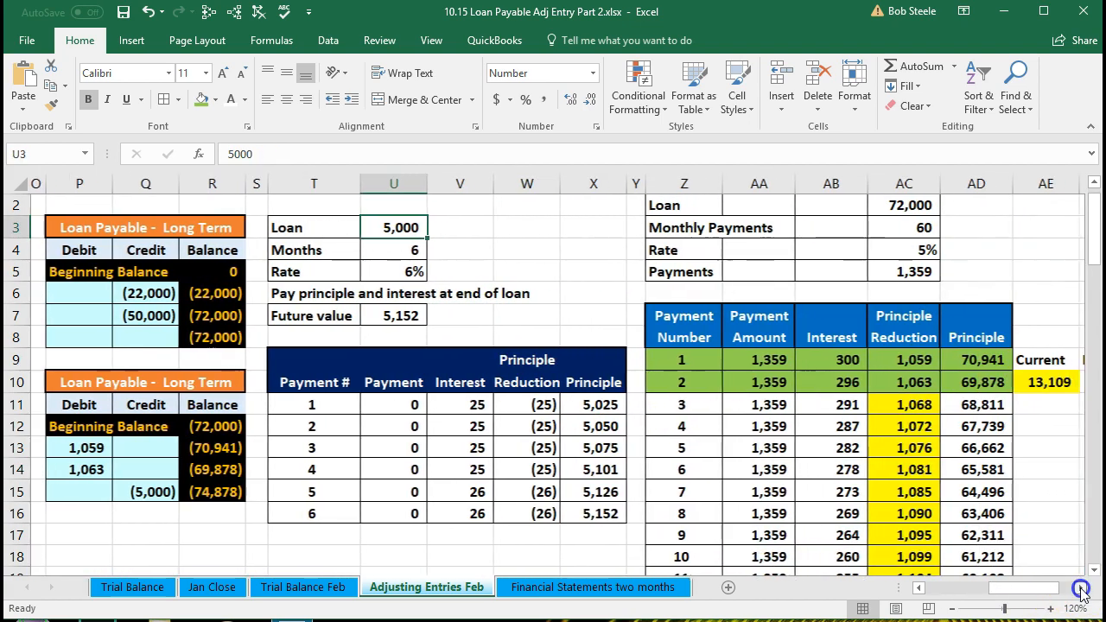
click(1082, 588)
click(1081, 587)
click(1082, 588)
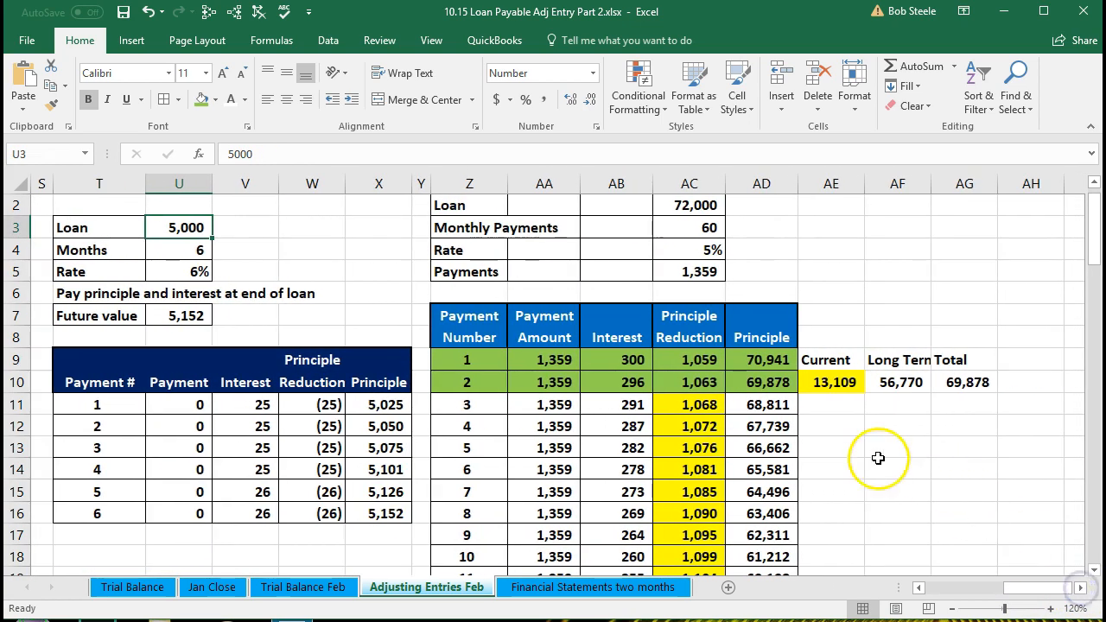
scroll(878, 458, down, 1)
drag(689, 336, 701, 481)
scroll(746, 471, up, 2)
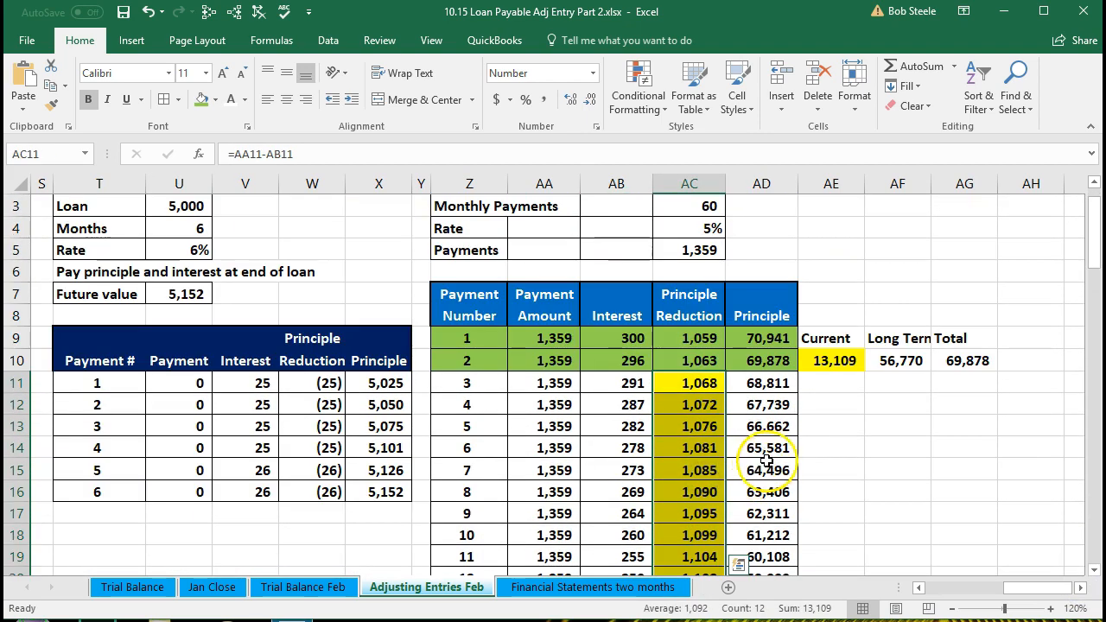
click(831, 362)
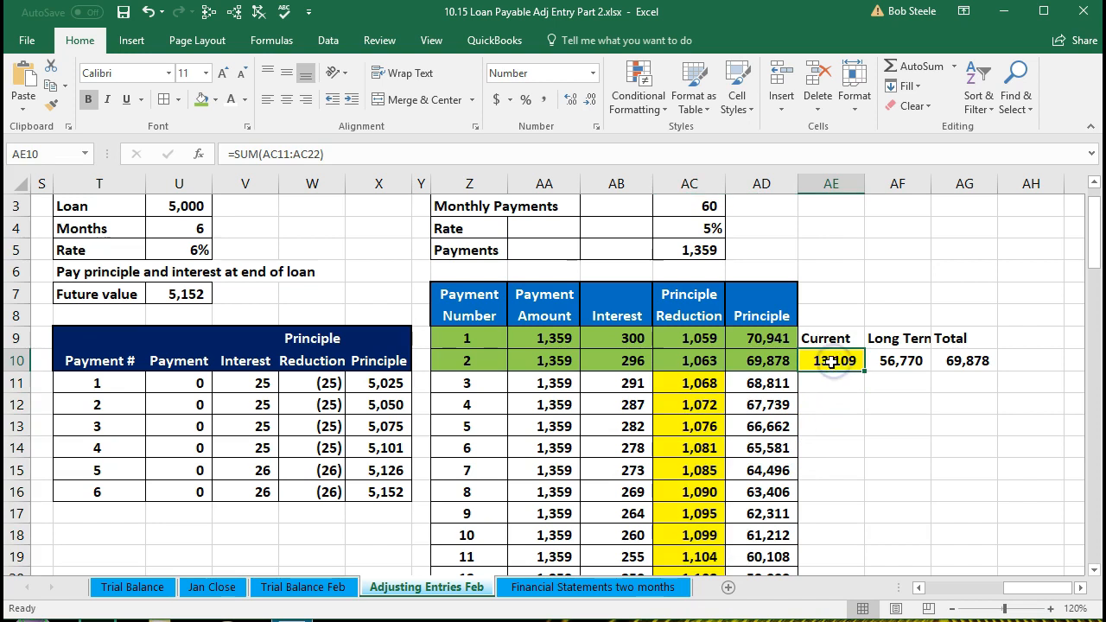
ctrl+click(182, 206)
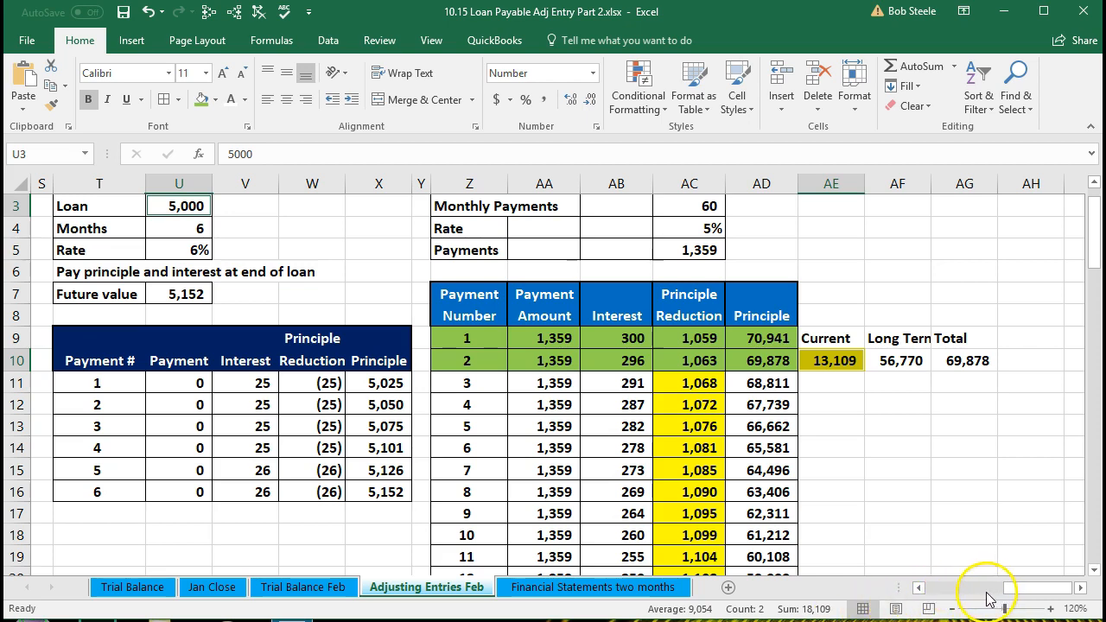
drag(1016, 596, 938, 596)
click(845, 449)
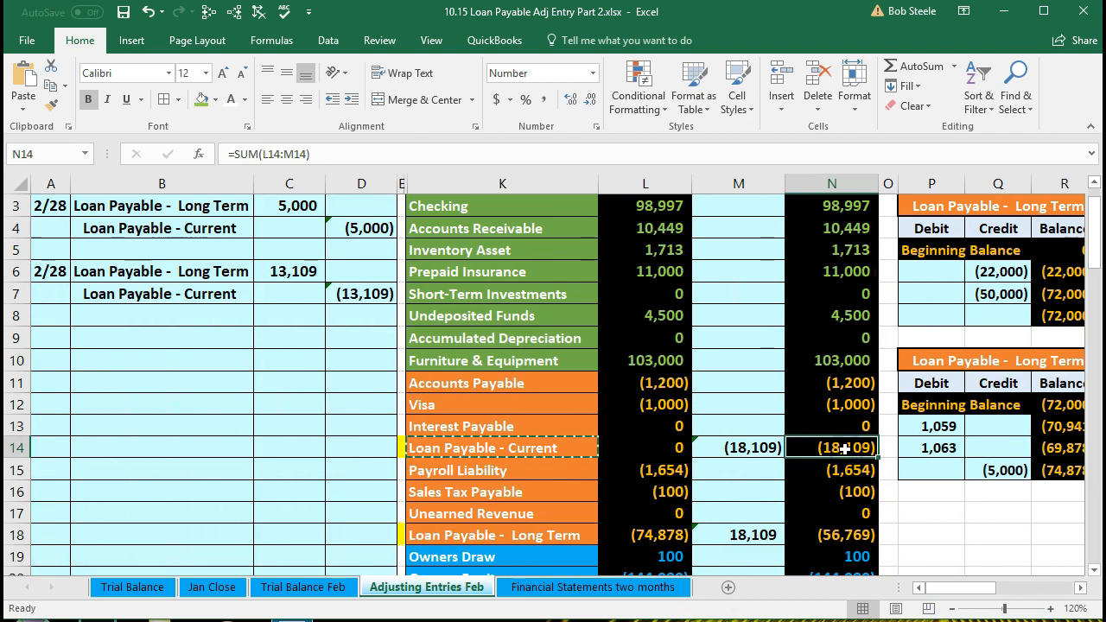
- Compare the Loan Payable - Long Term balance in N18 with the long-term portion in AF10 and the principal remaining after payment 14
click(843, 536)
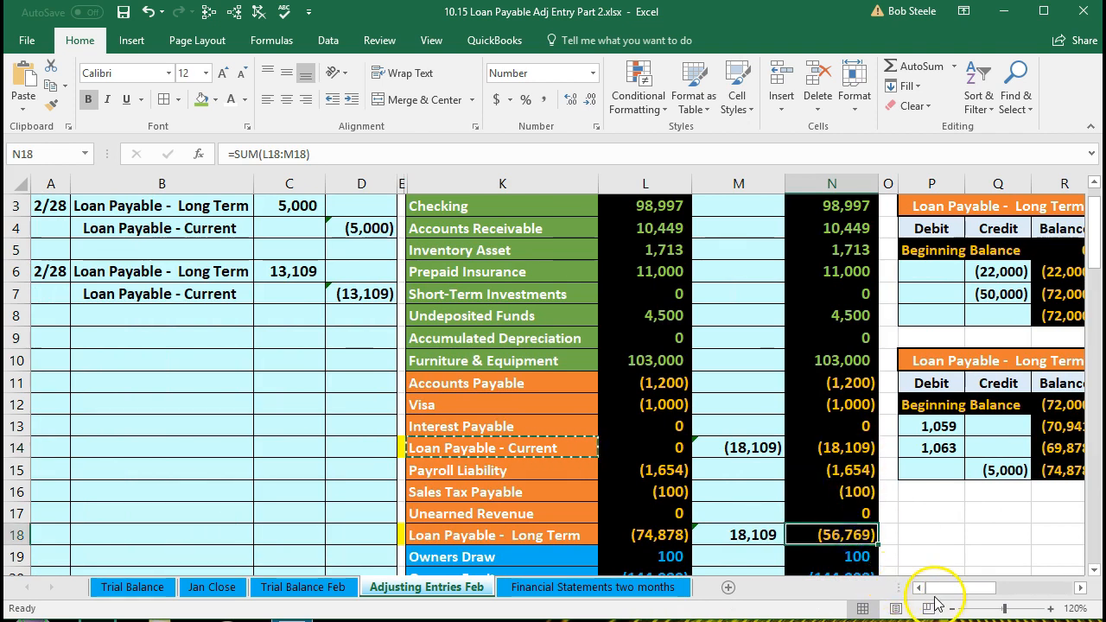
drag(947, 594, 1025, 588)
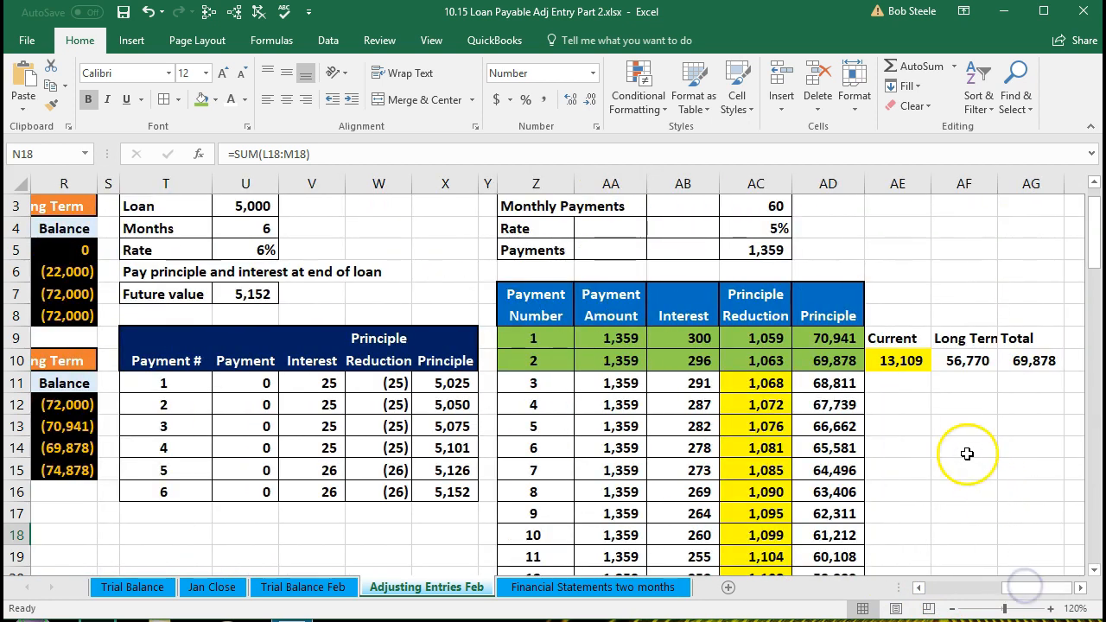
click(950, 422)
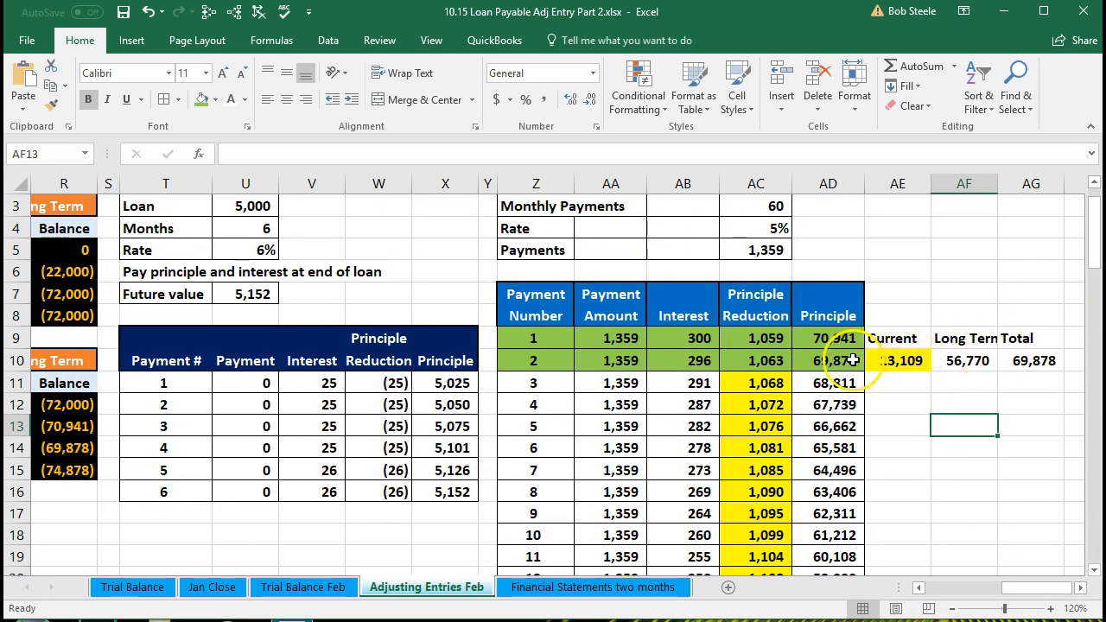
click(882, 361)
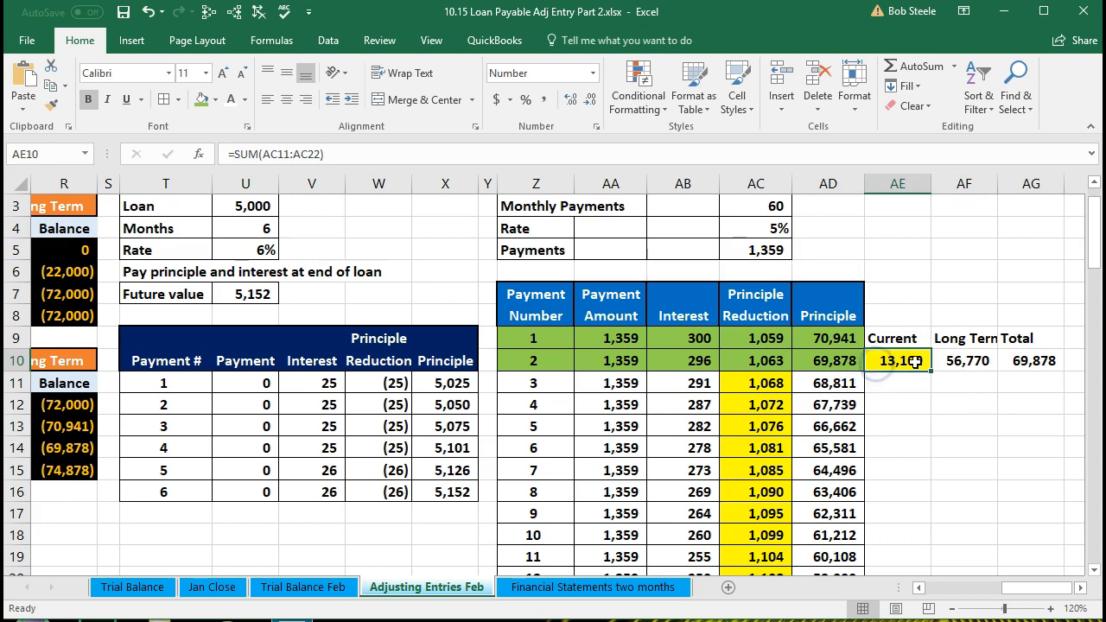
click(969, 361)
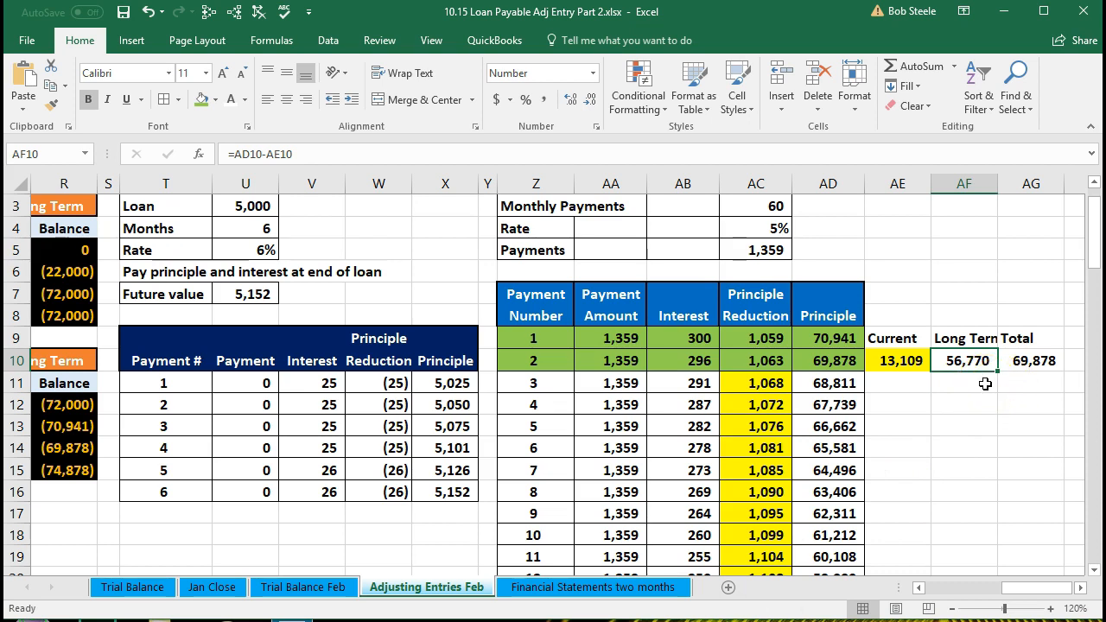
scroll(985, 384, down, 2)
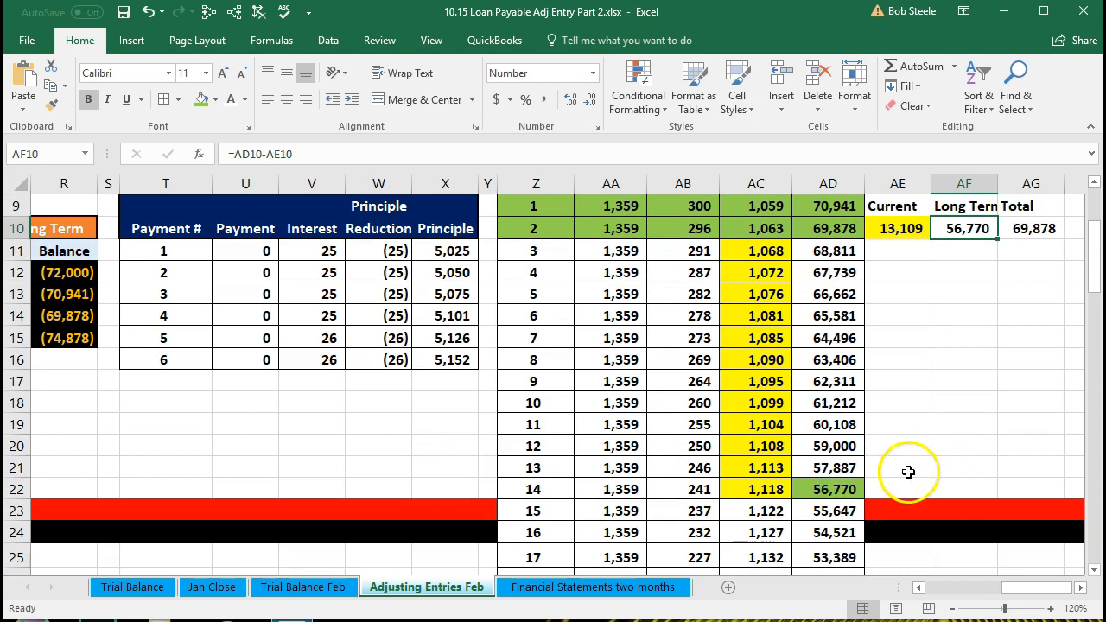
- Check the remaining principal after payment 14 in AD22 and the earlier principal balances in the amortization schedule
click(843, 491)
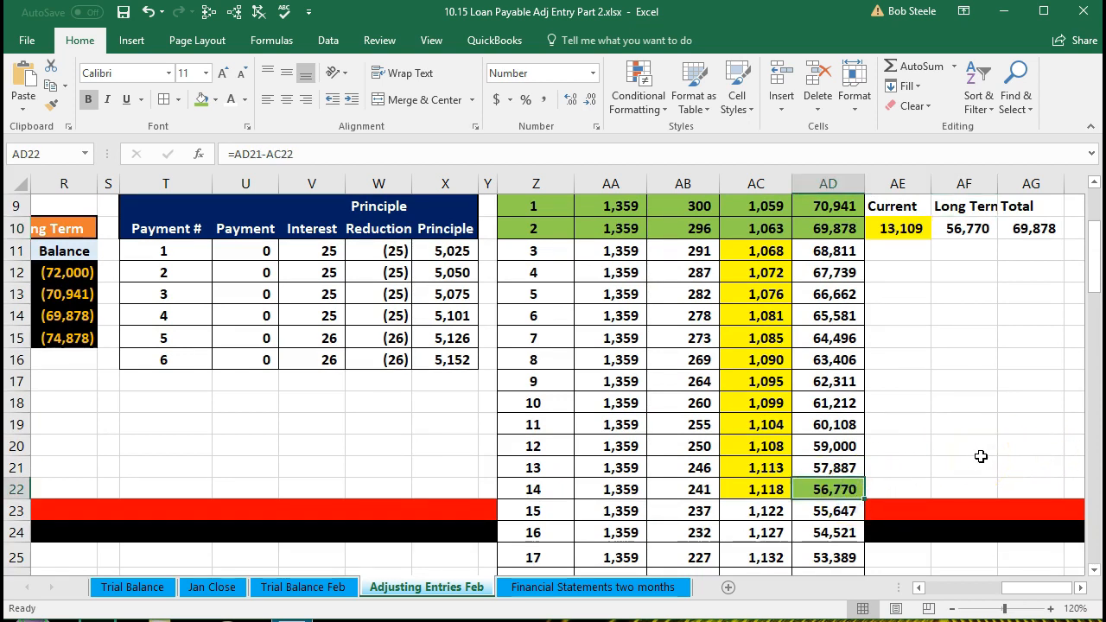
scroll(982, 457, up, 1)
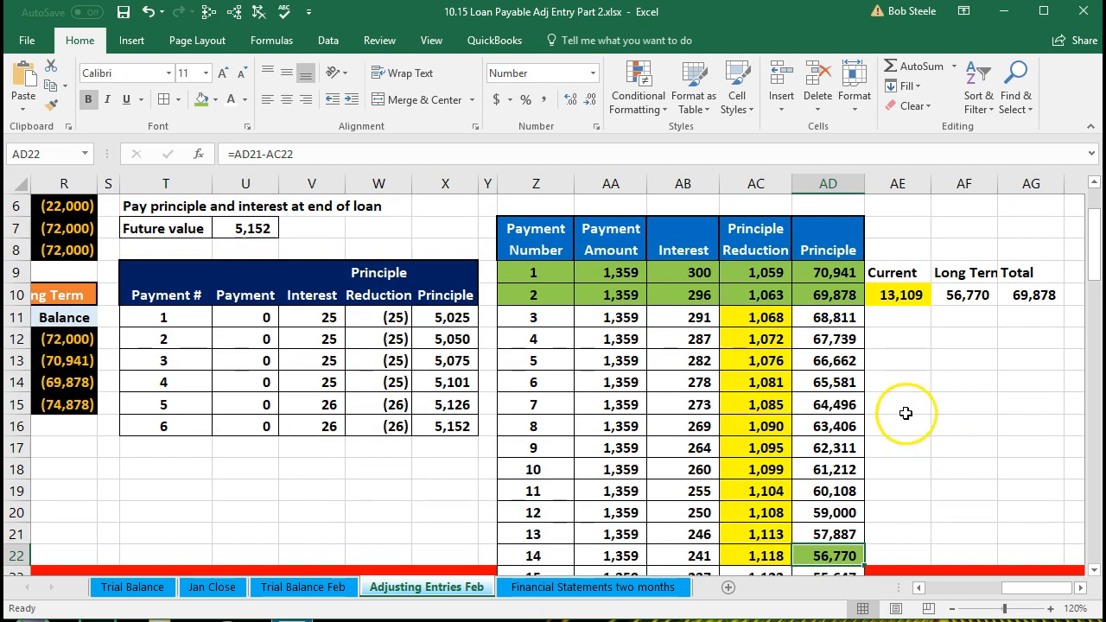
click(852, 377)
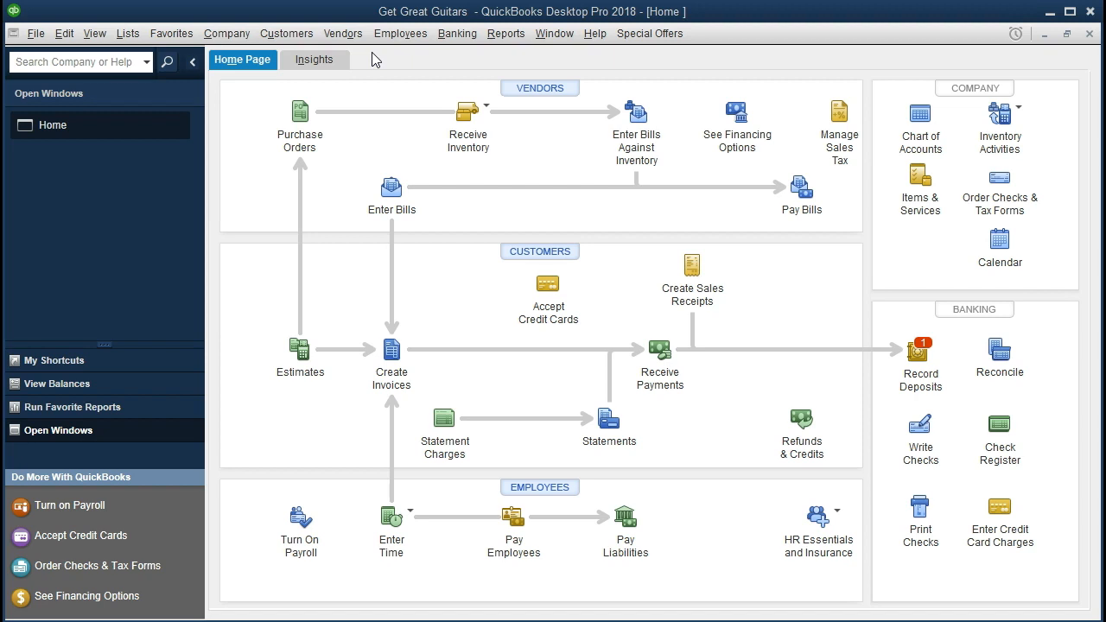
click(36, 38)
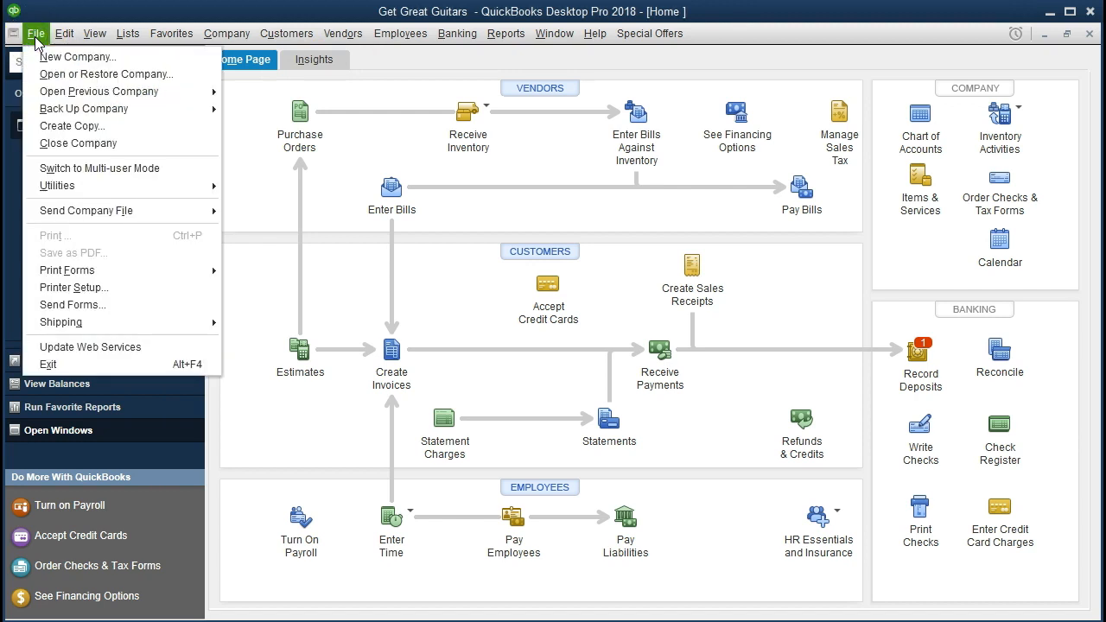
click(35, 36)
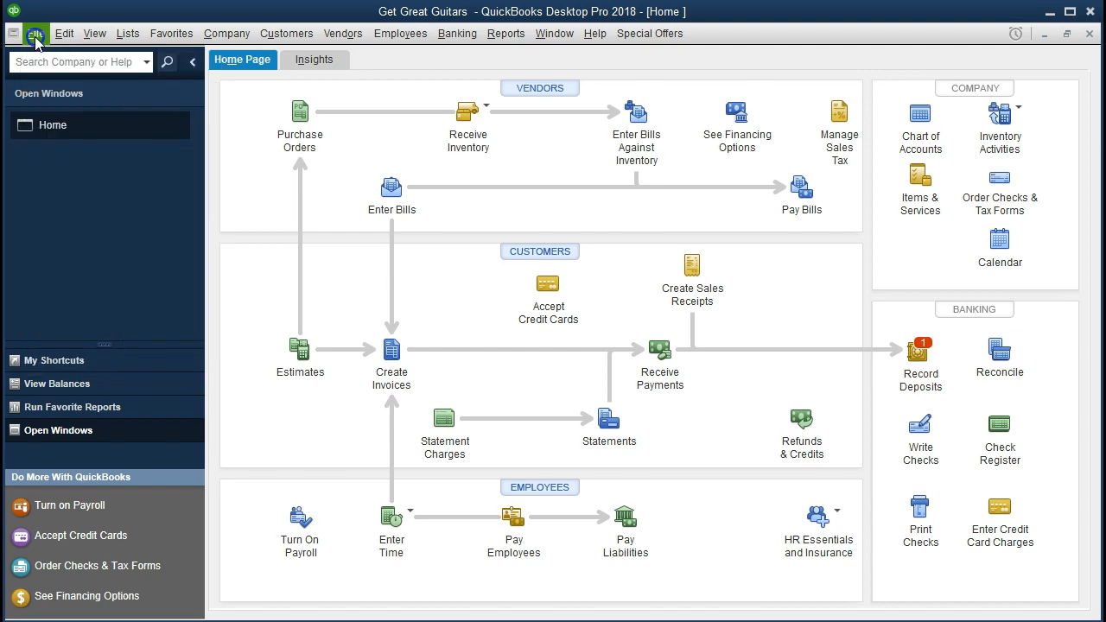
click(52, 40)
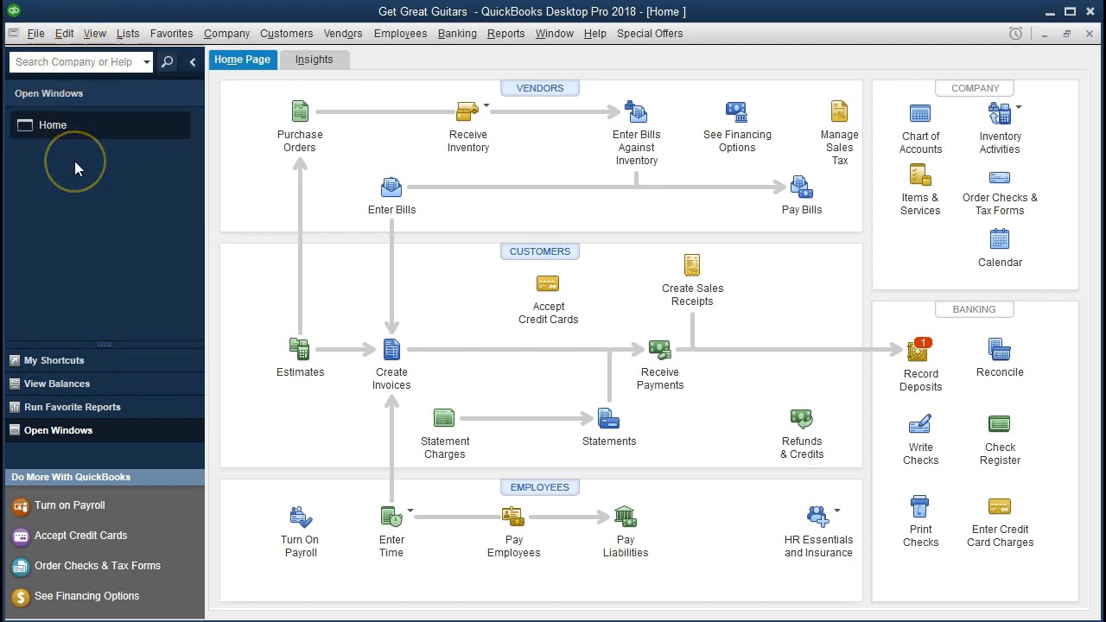
click(98, 34)
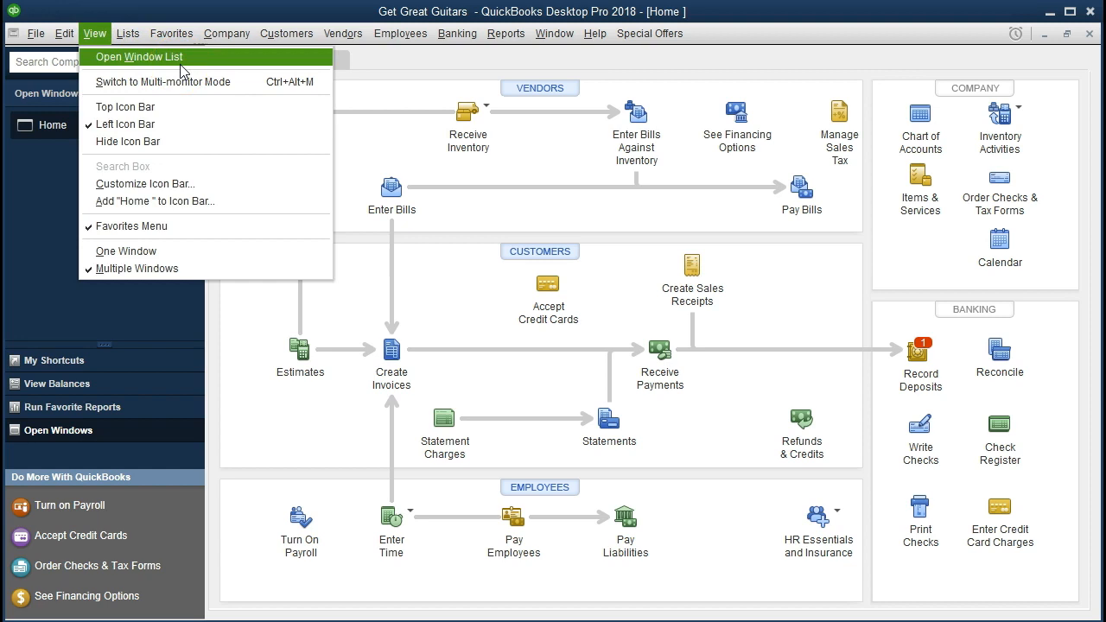
click(42, 176)
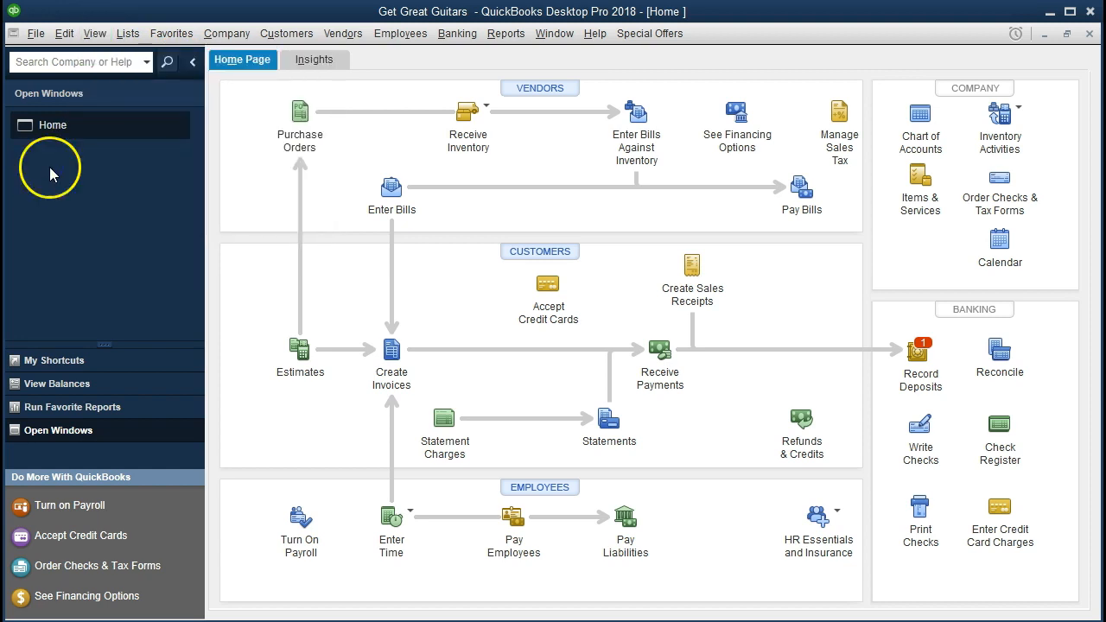
click(221, 34)
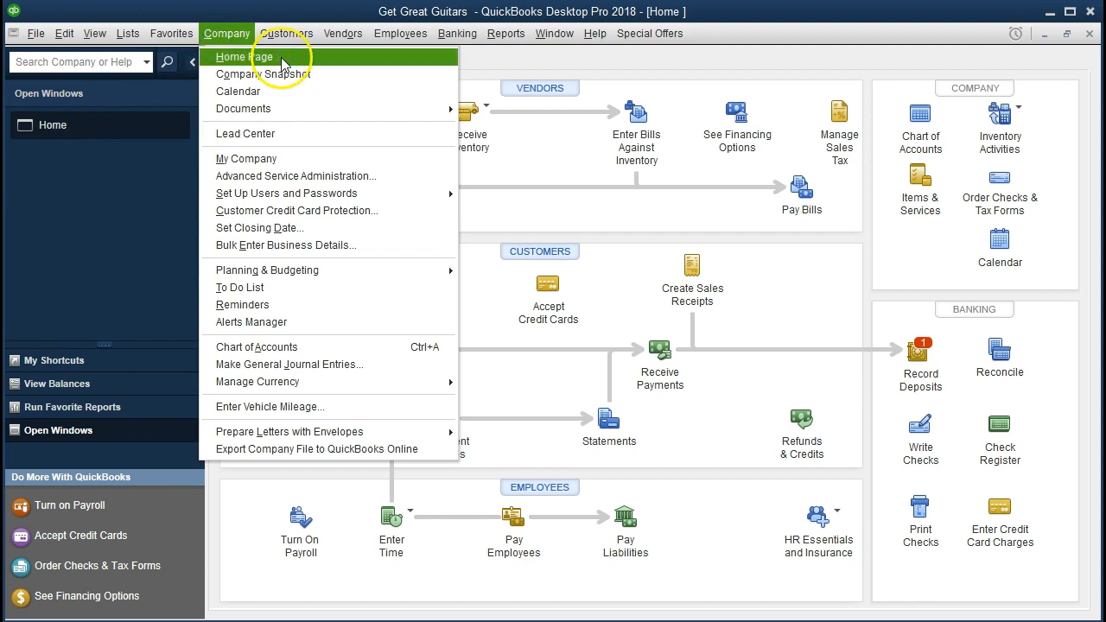
click(118, 195)
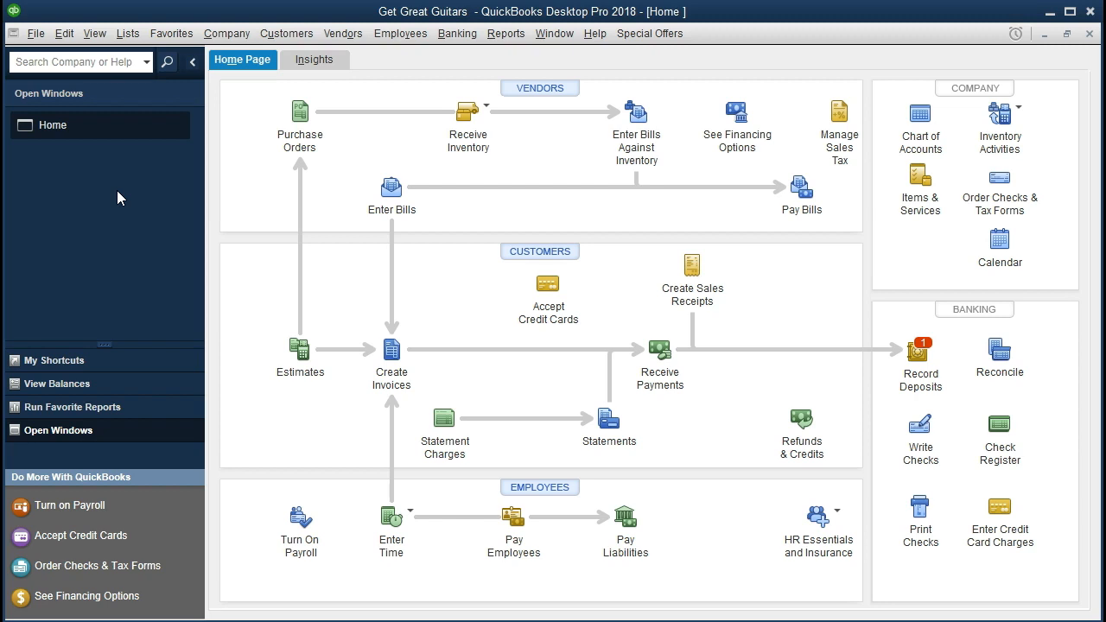
- Open the standard Balance Sheet report for Get Great Guitars in QuickBooks
click(510, 36)
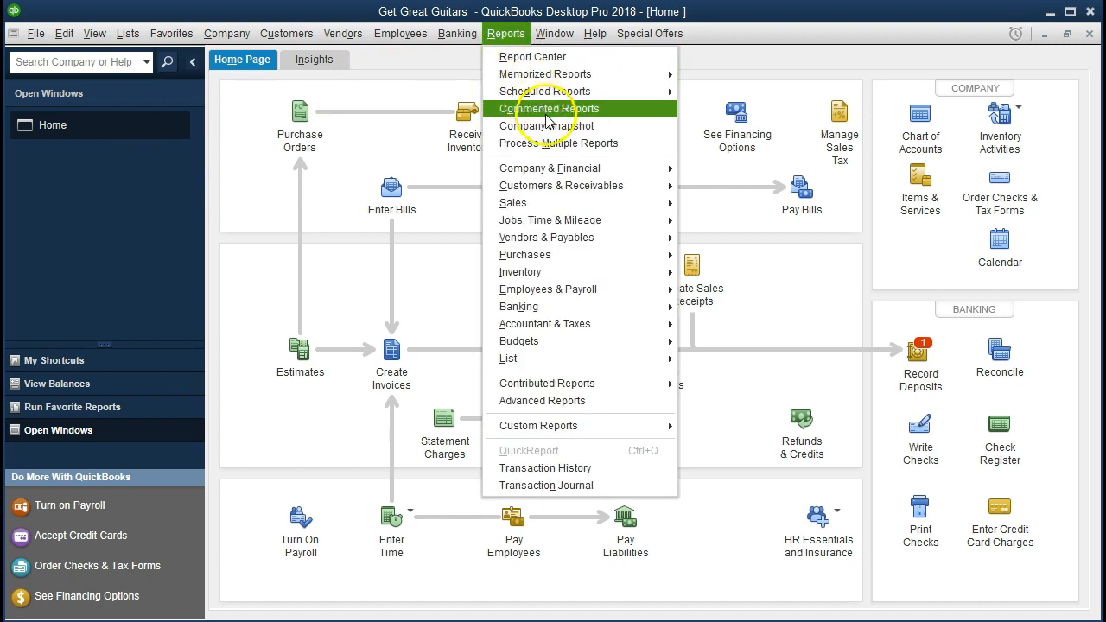
mouse_move(617, 171)
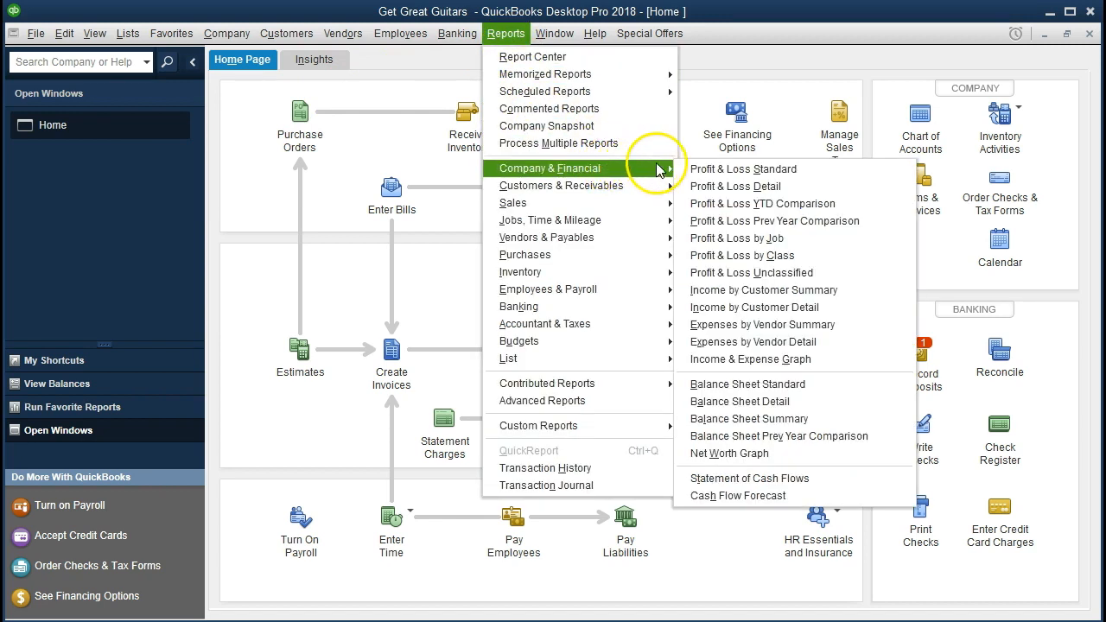
click(824, 392)
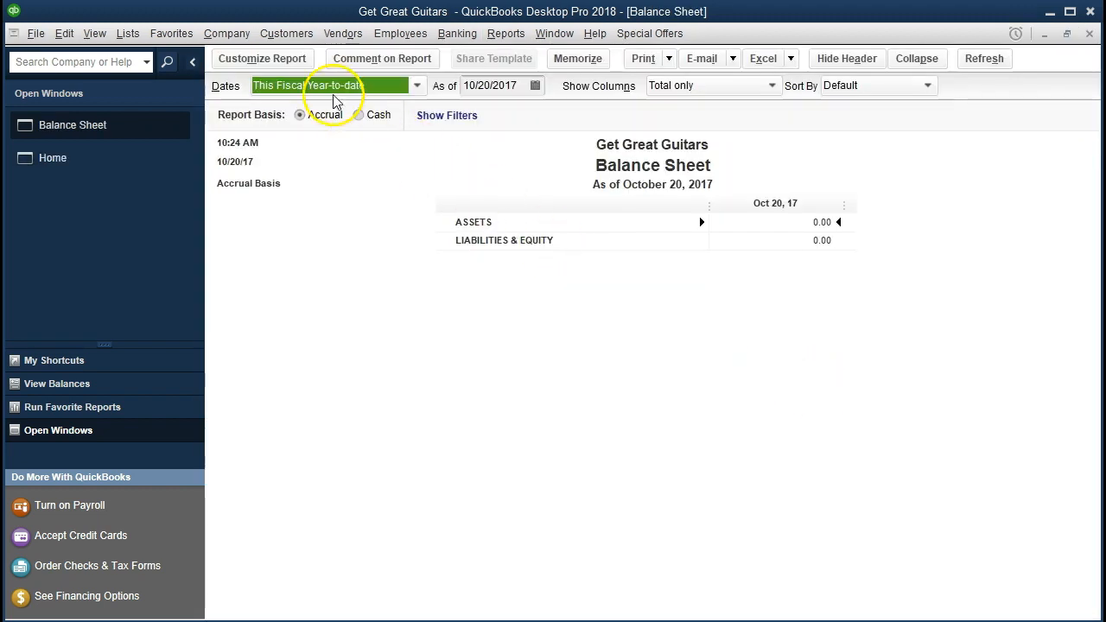
- Customize the Balance Sheet report's date range to run from 01/01/2021 to 02/28/2021
click(285, 65)
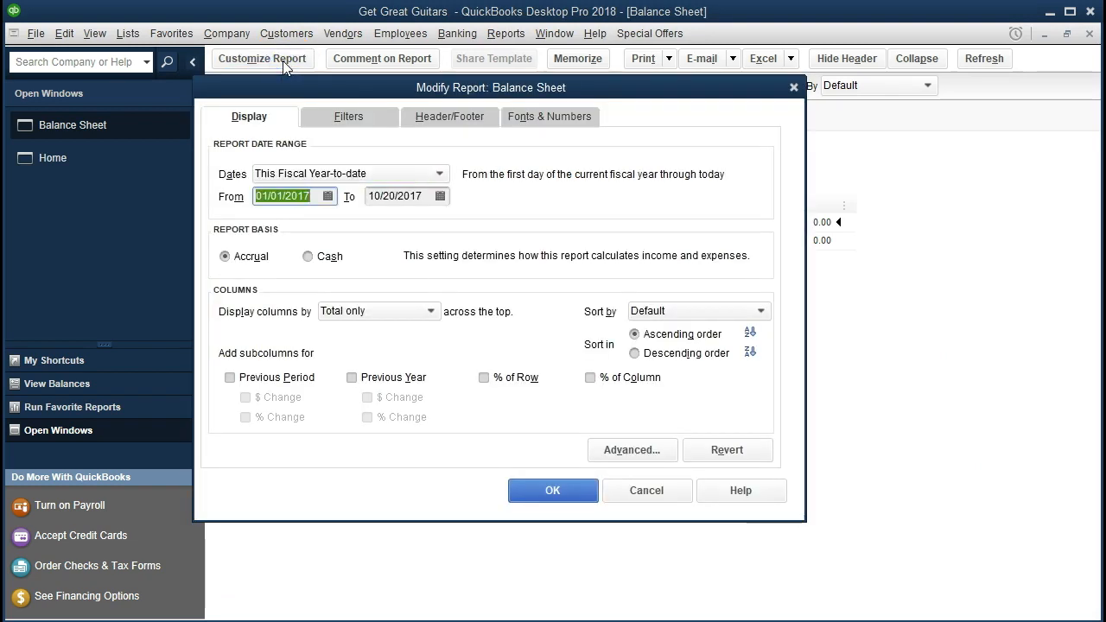
text(02)
key(BackSpace)
text(1/01/2021)
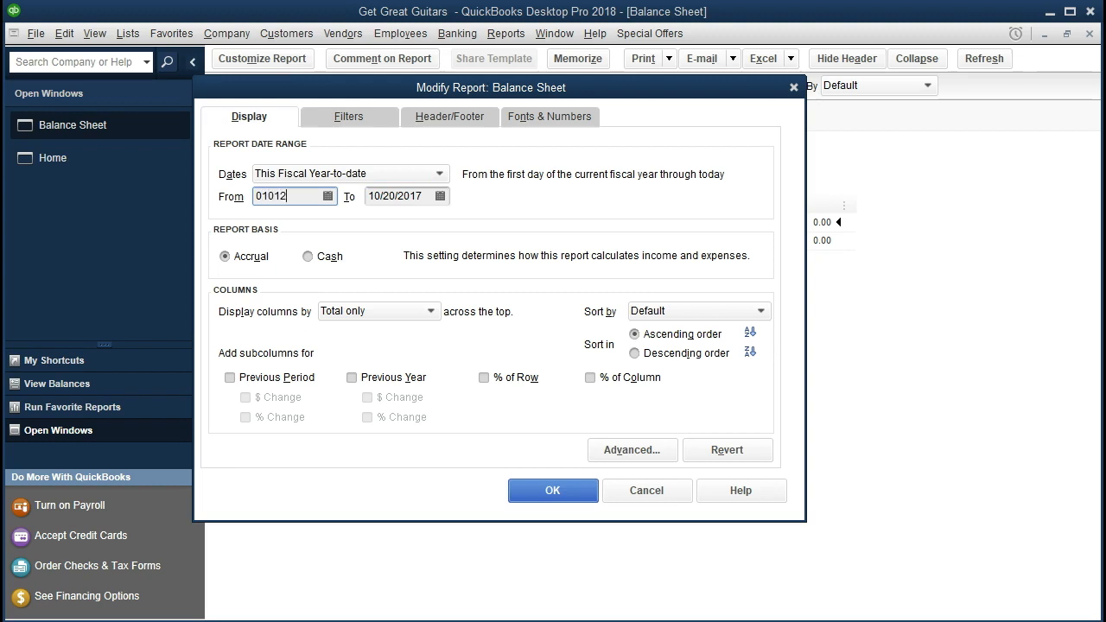
key(Tab)
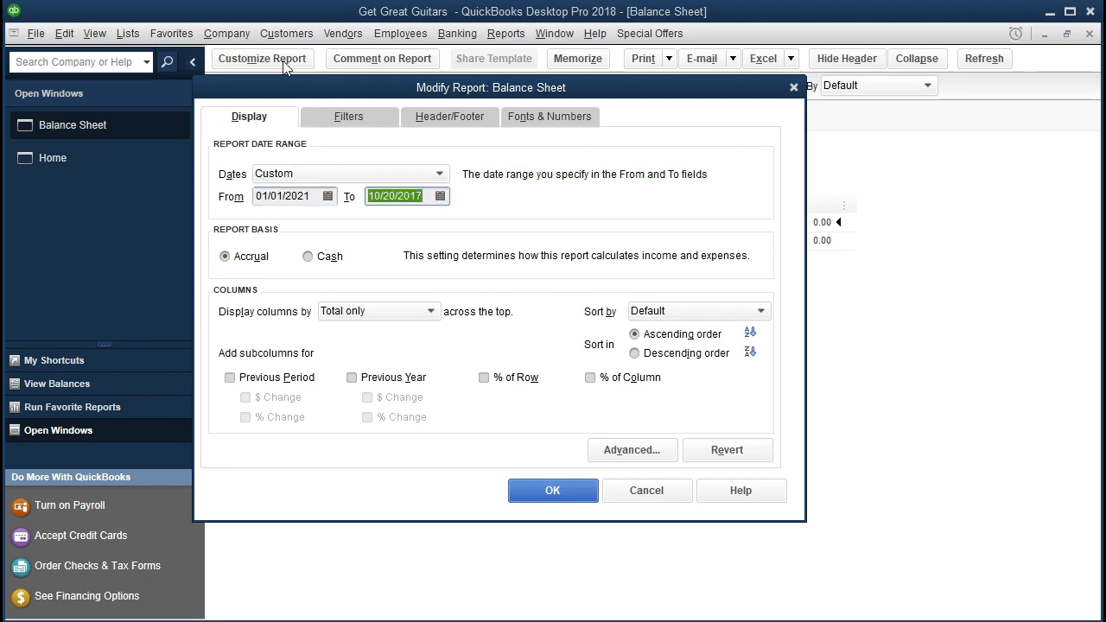
text(02)
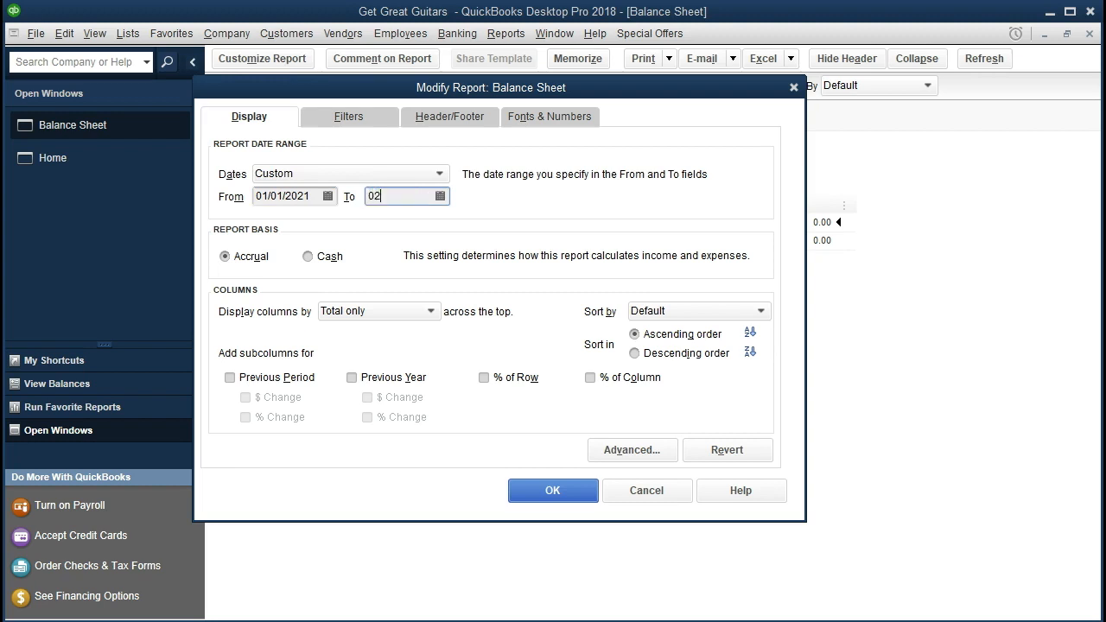
text(/28/2021)
key(Tab)
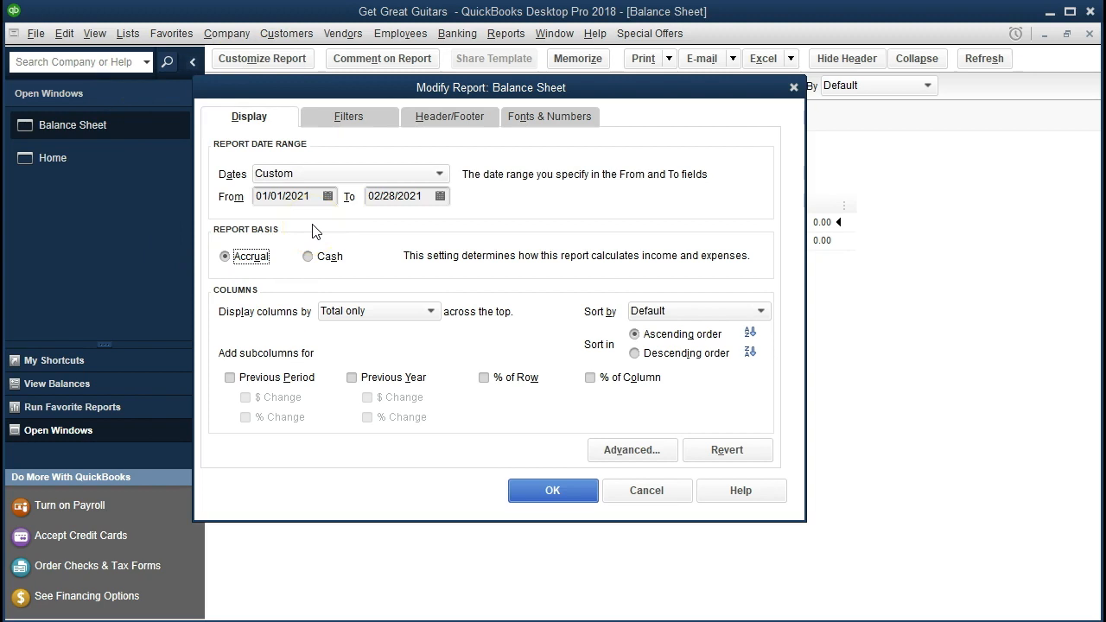
click(531, 489)
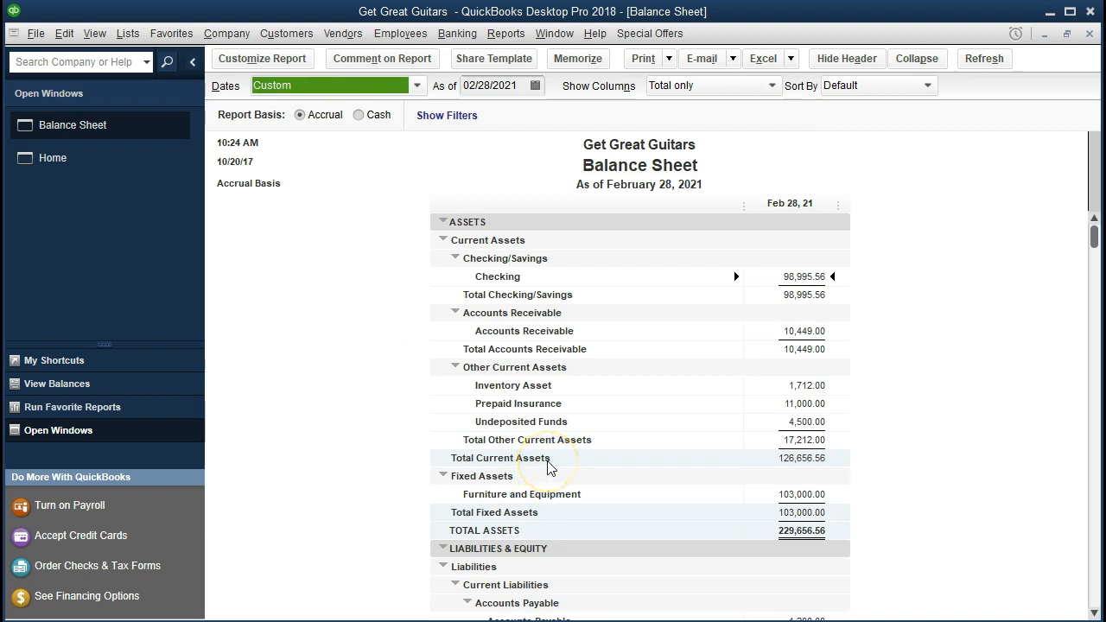
- Compare the Loan Payable Current balance with the long-term Loan Payable balance in the liabilities section of the balance sheet
scroll(547, 467, down, 6)
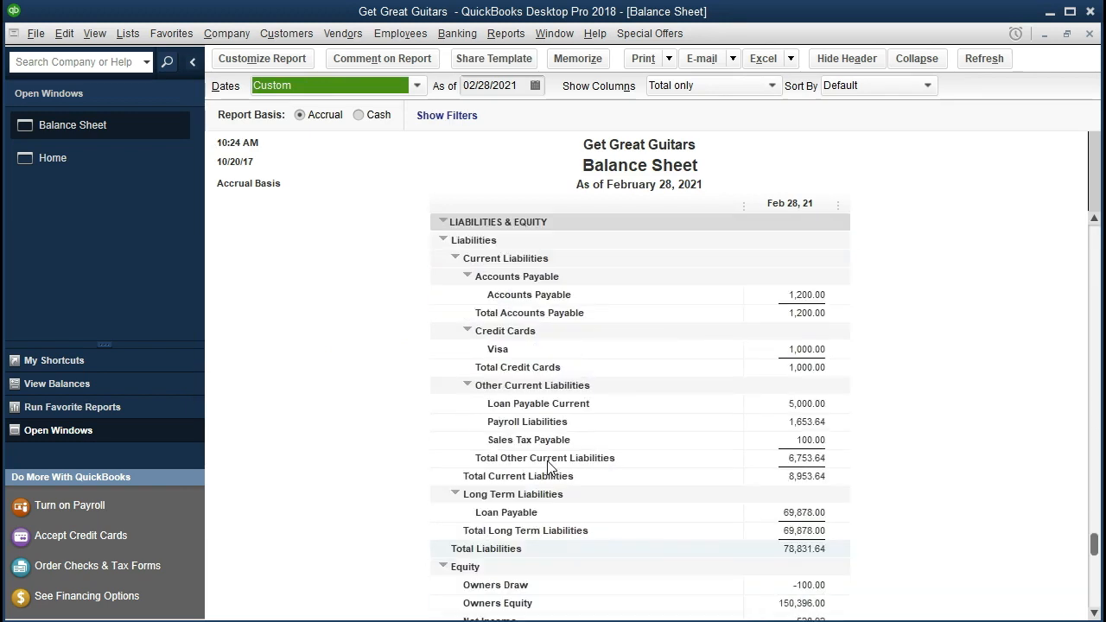
scroll(547, 467, down, 1)
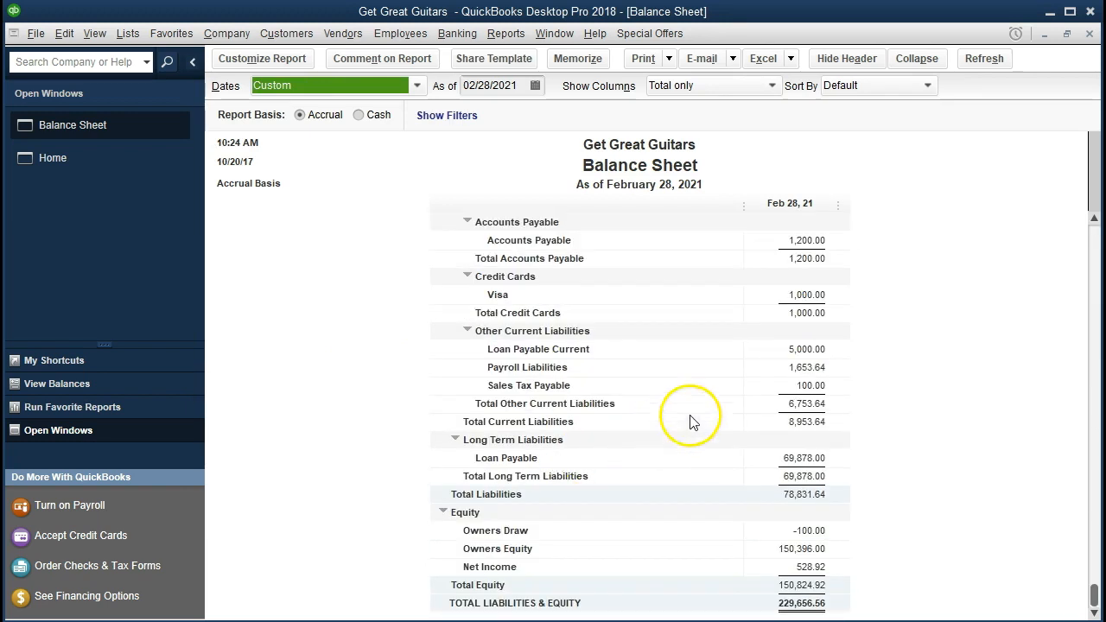
click(764, 351)
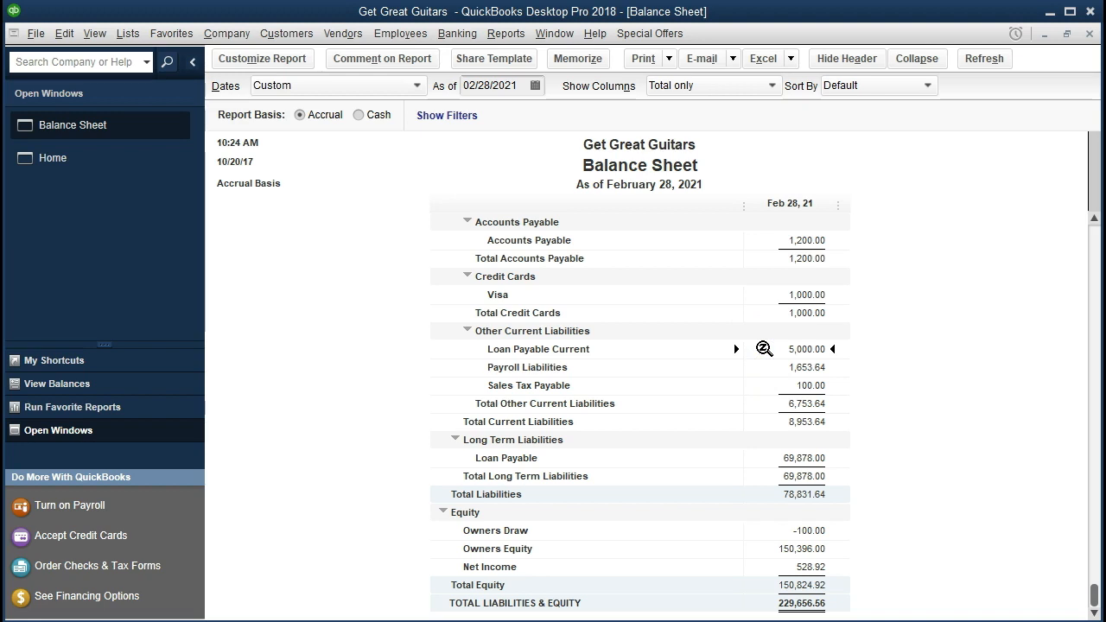
click(774, 457)
click(780, 349)
click(778, 457)
- Drill down into the transactions behind the long-term Loan Payable balance and inspect the 02/01/2021 Chase check 1013
double_click(766, 458)
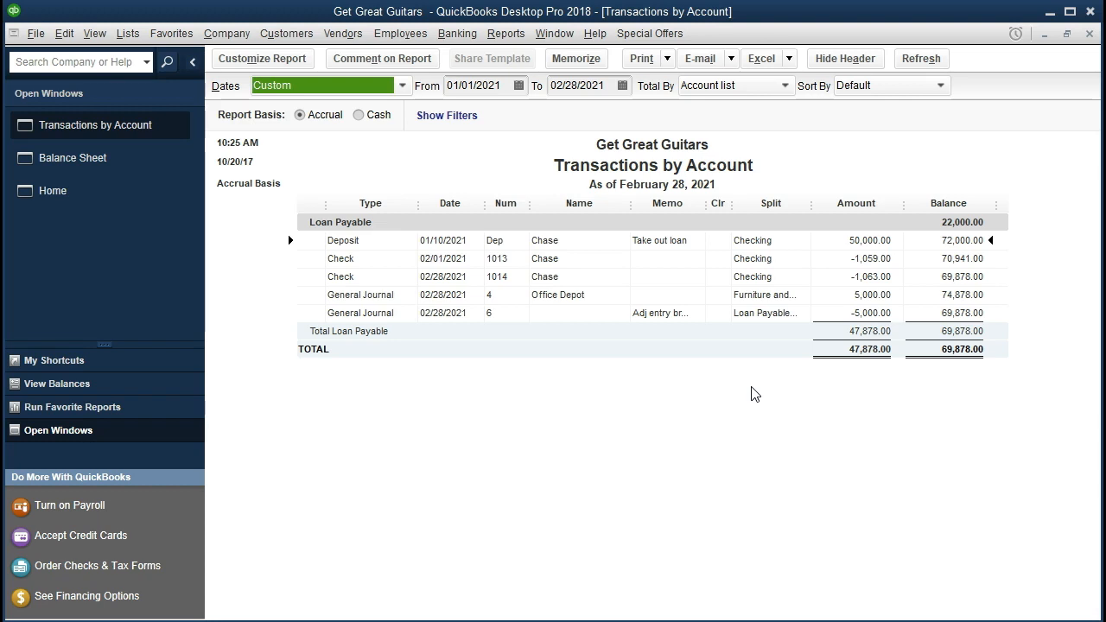
double_click(825, 260)
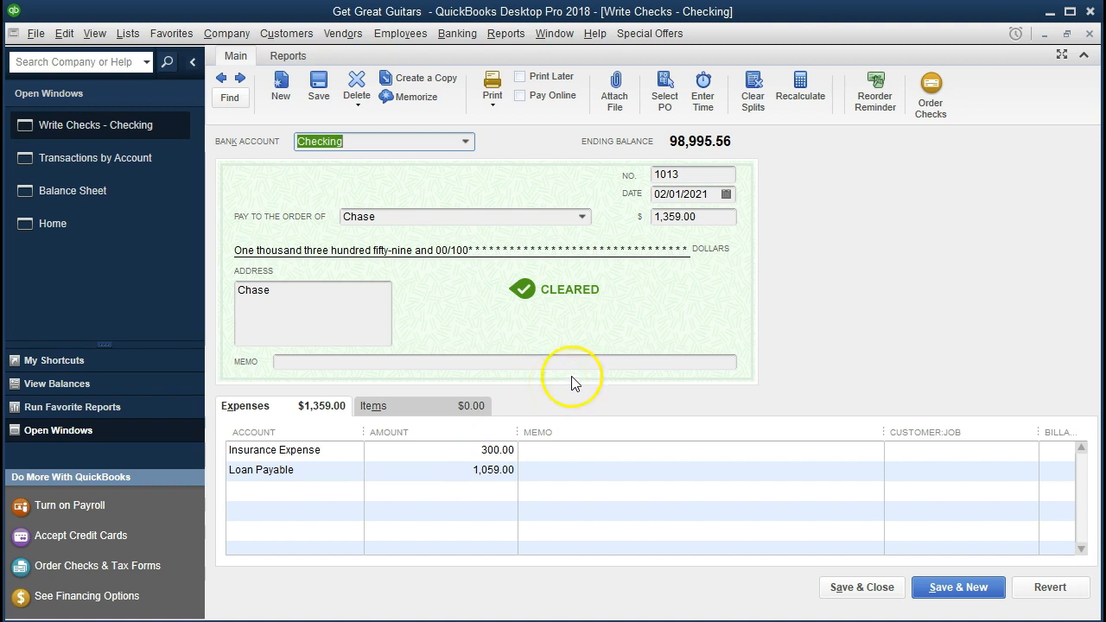
click(1091, 35)
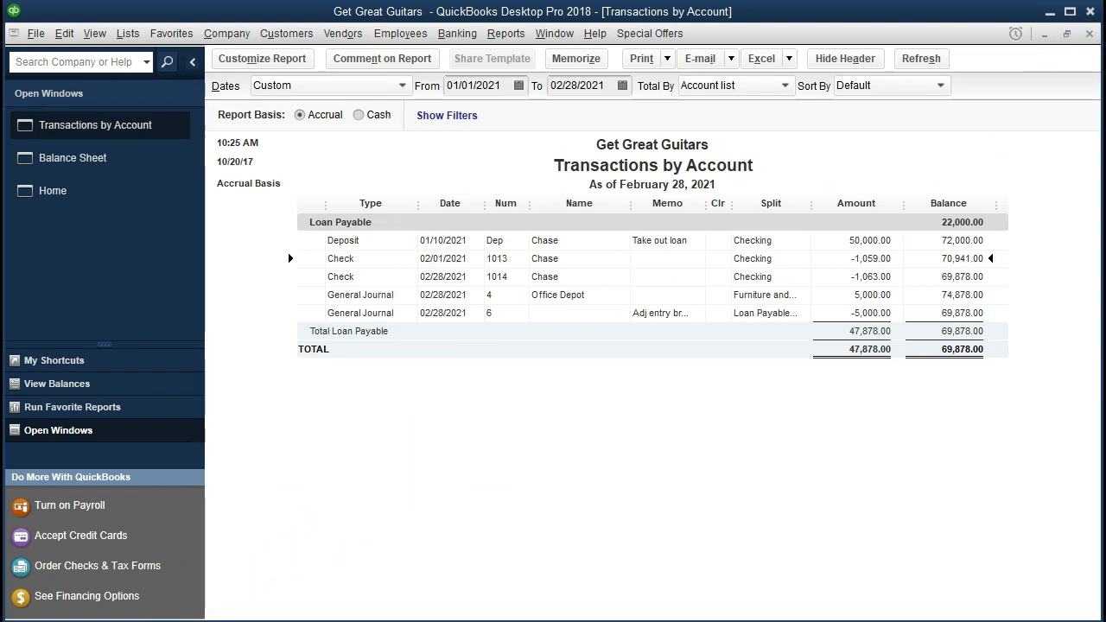
- Switch to the Loan Payments workbook in Excel and review the loan amount, number of payments, rate and payment in B1:B4
click(185, 620)
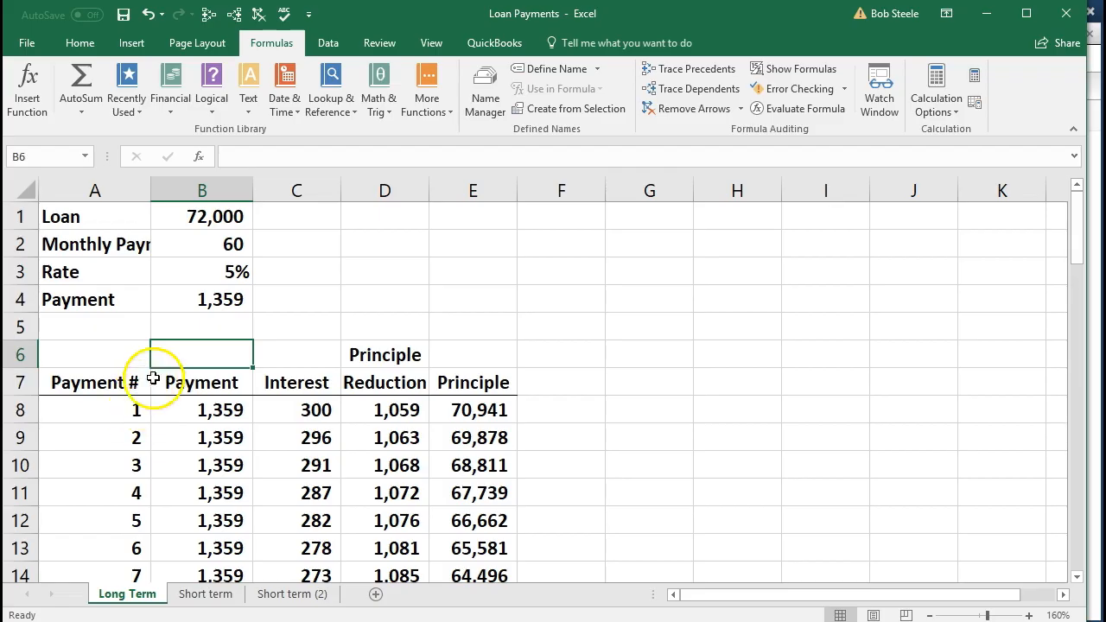
click(166, 217)
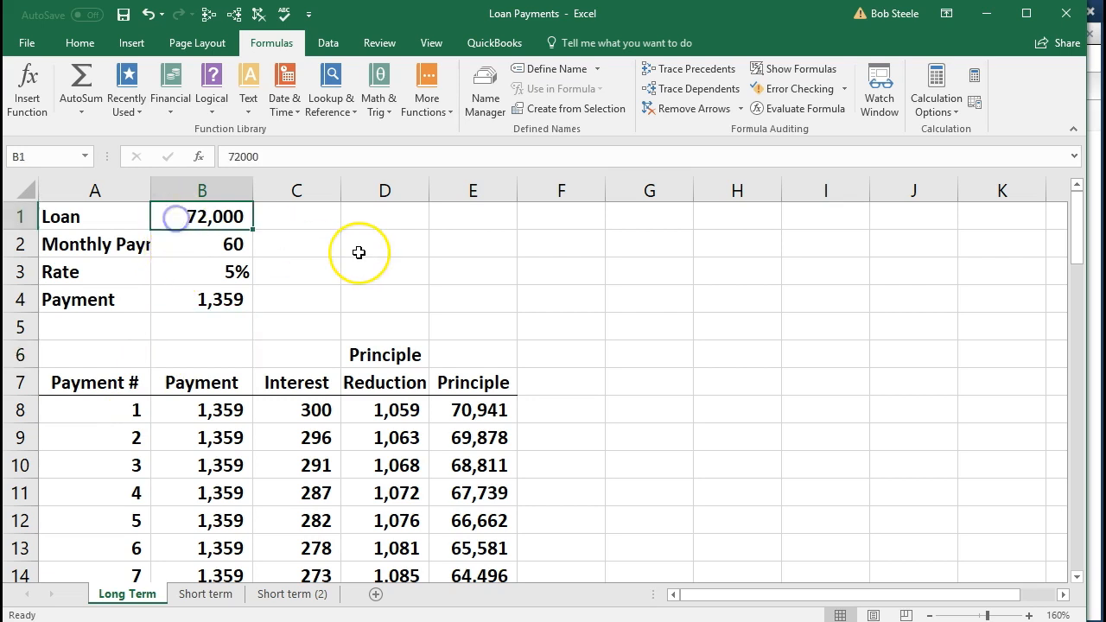
key(Down)
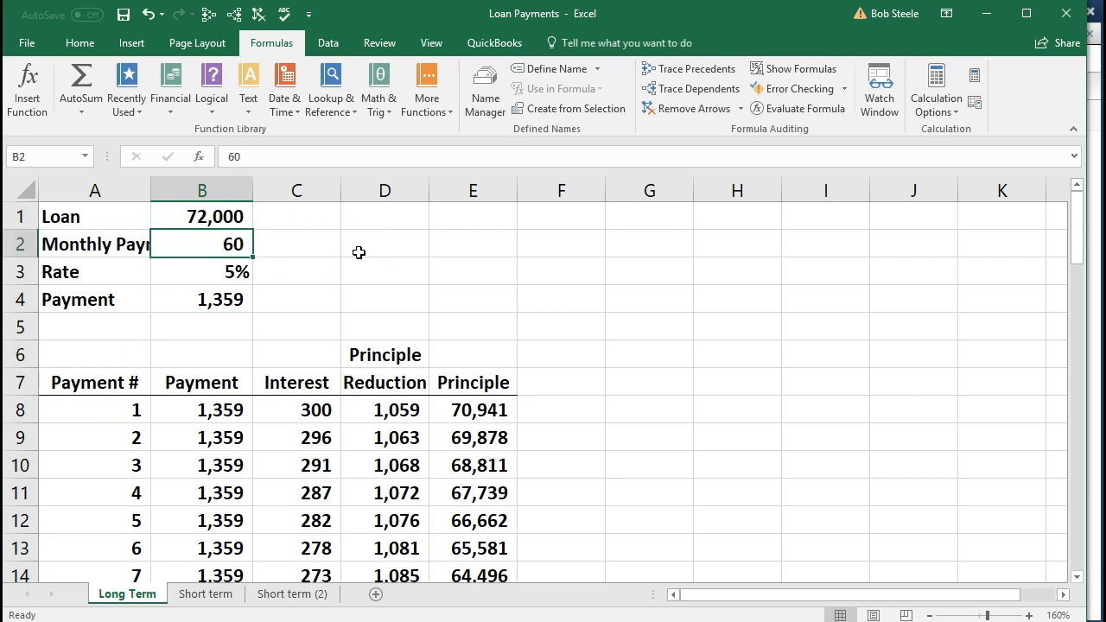
key(Down)
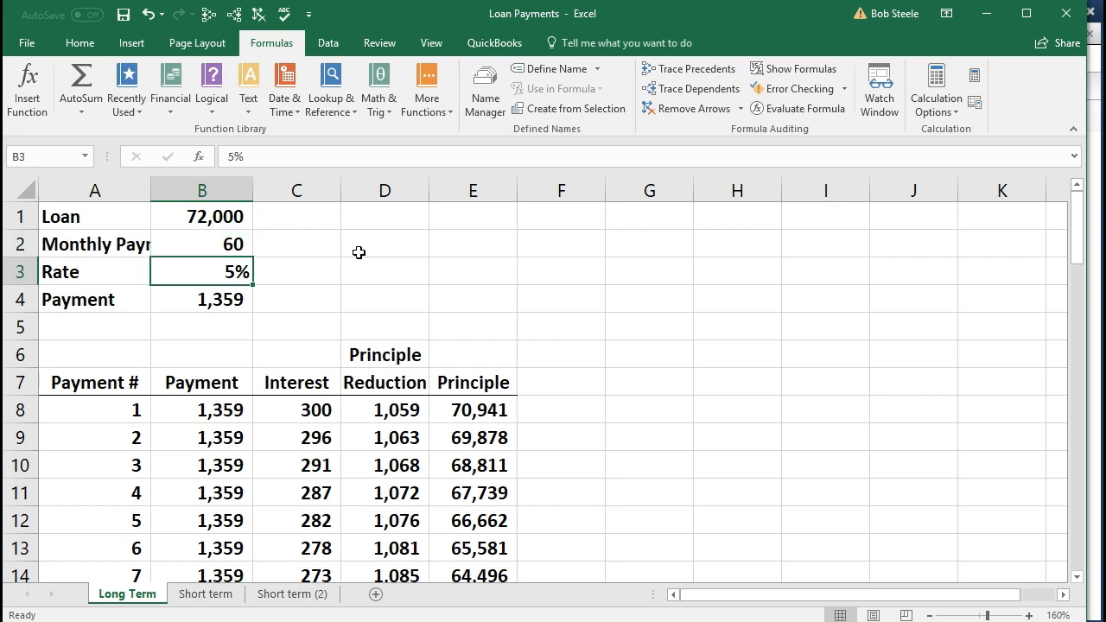
key(Down)
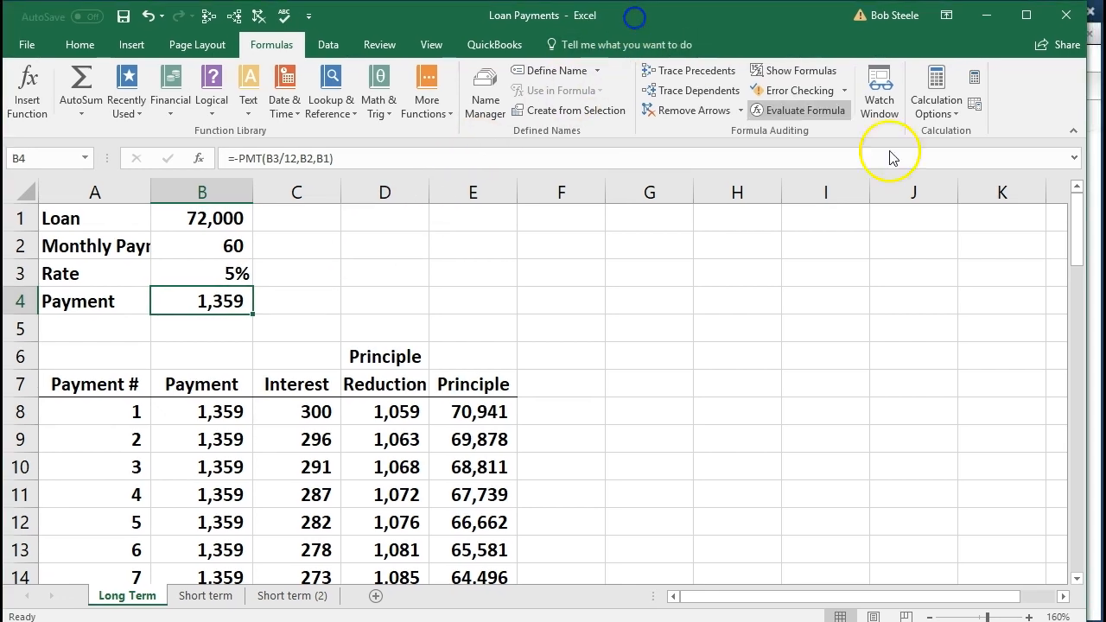
drag(1087, 254, 1102, 254)
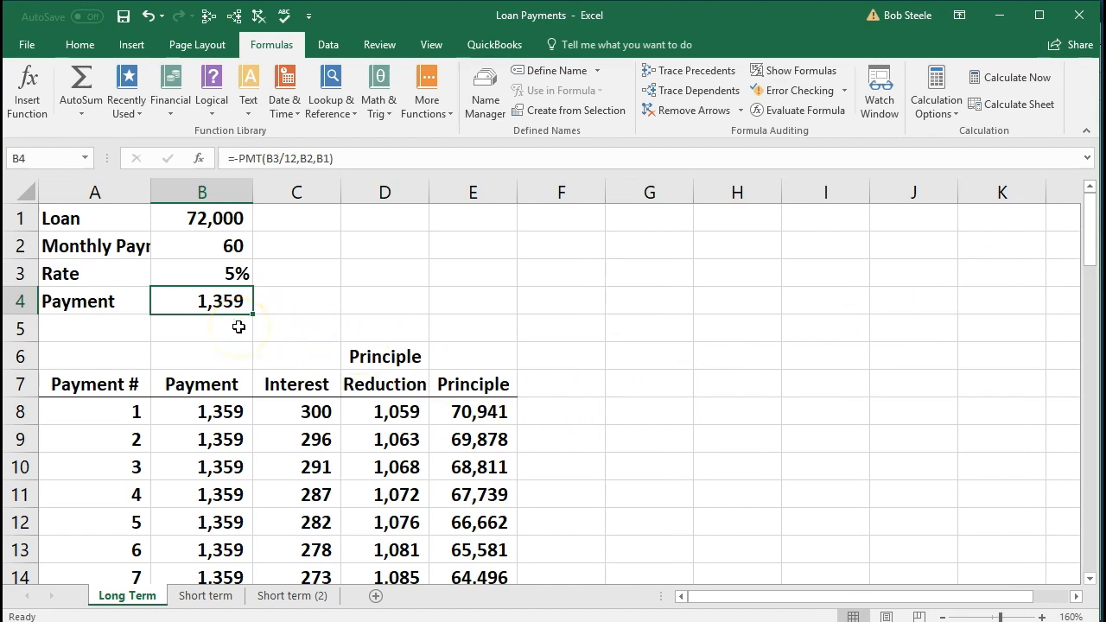
- Examine the payment, interest, principal reduction and remaining principal columns of the Long Term amortization table, starting with payment 1
click(192, 418)
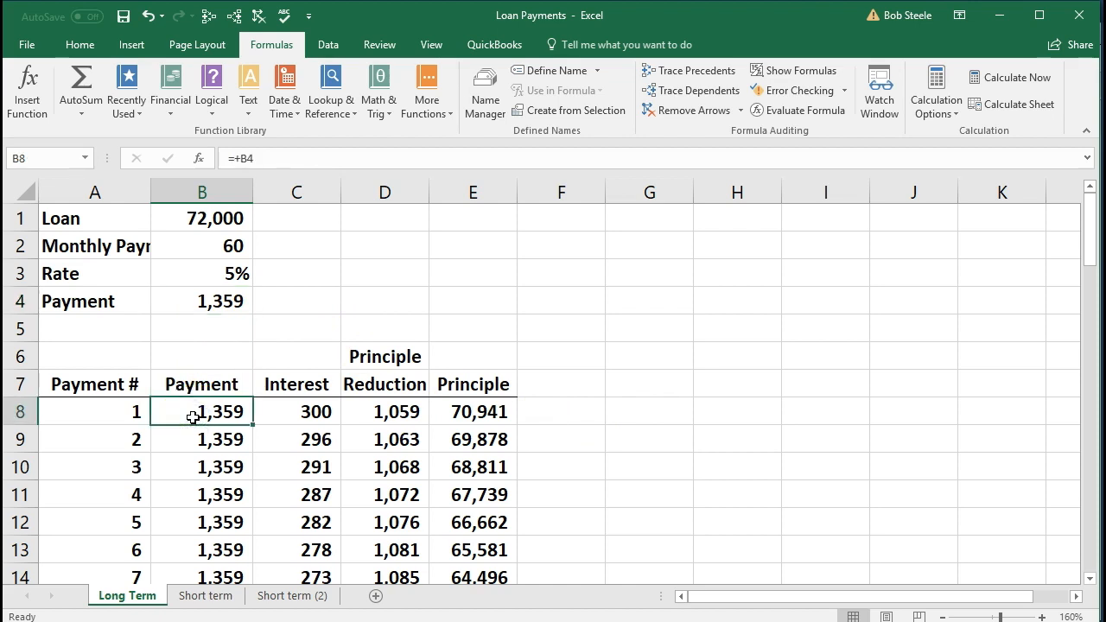
click(274, 416)
click(356, 414)
scroll(338, 398, down, 1)
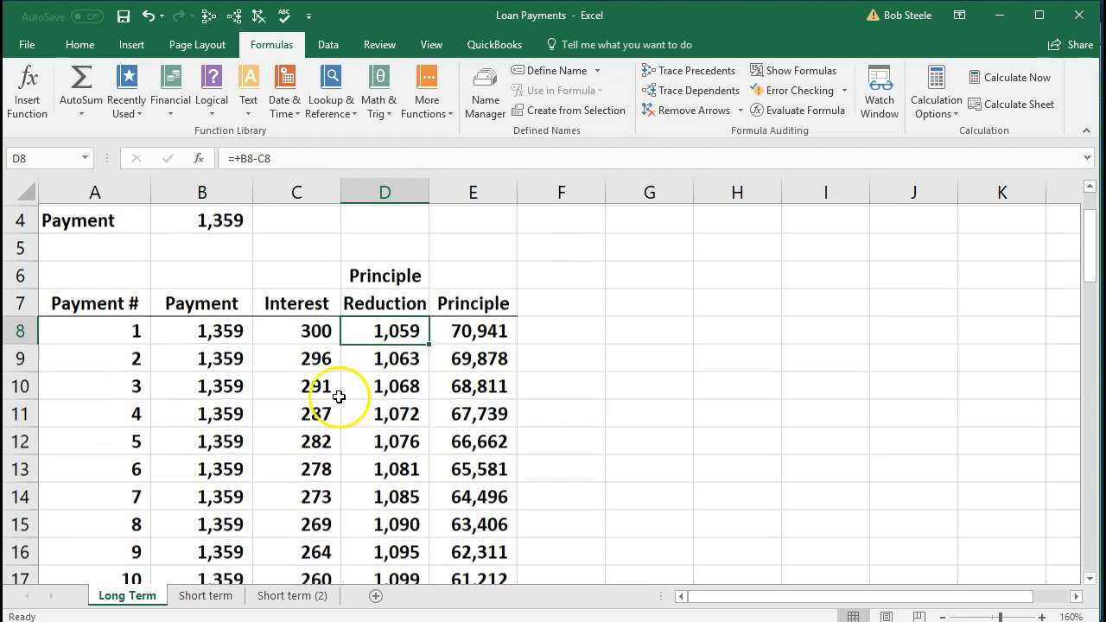
drag(311, 356, 311, 489)
click(448, 329)
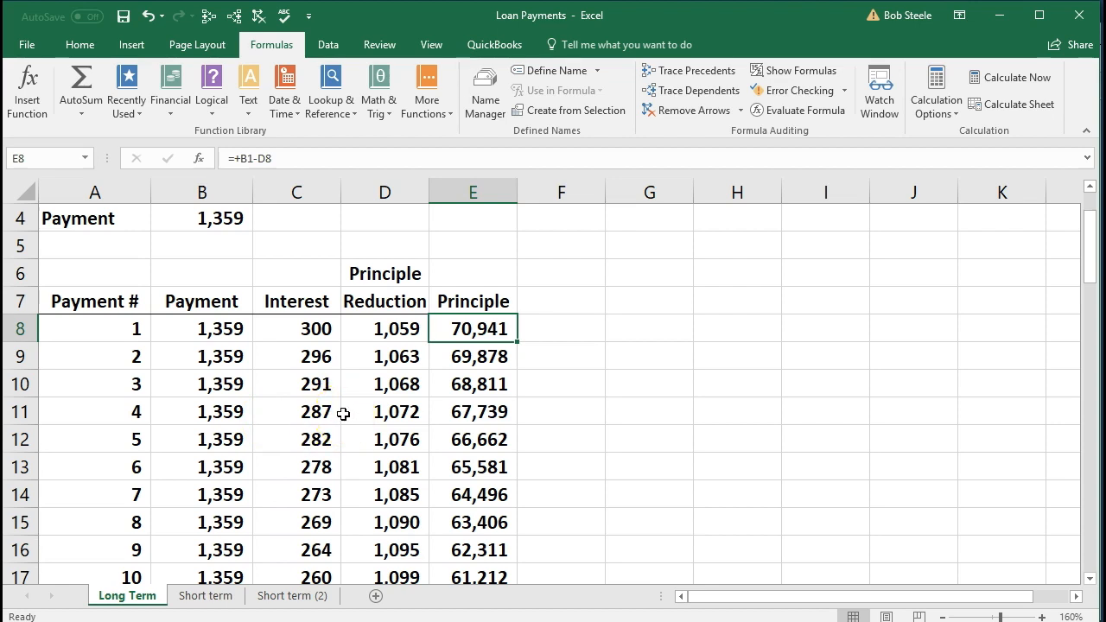
scroll(508, 355, down, 2)
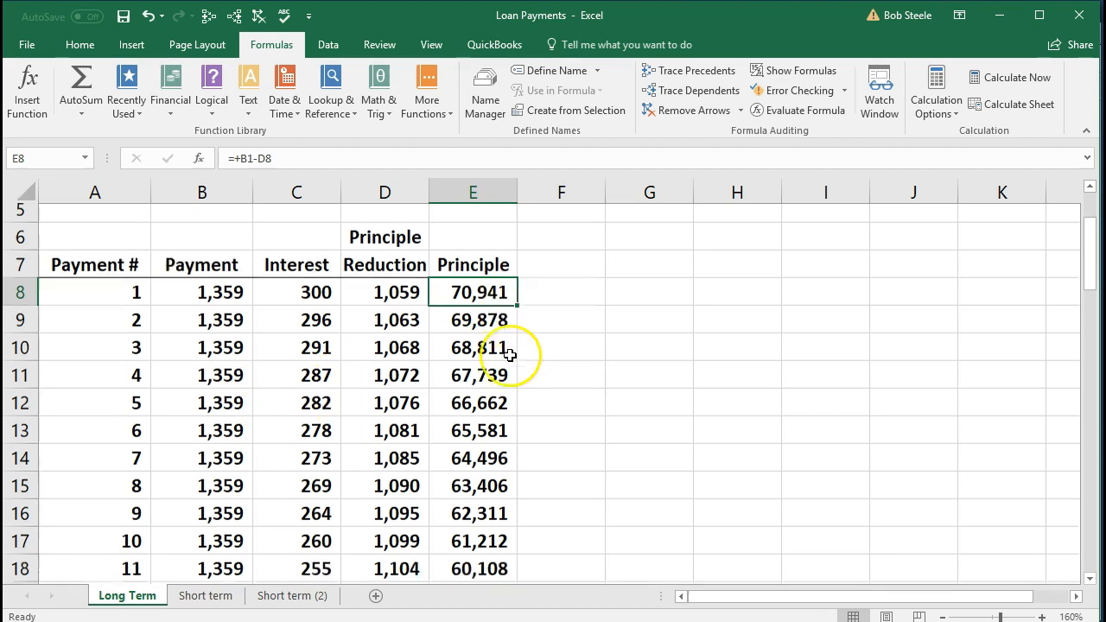
- Review the Long Term amortization schedule down to the remaining principal after payment 60, and return to the loan terms
scroll(510, 355, down, 6)
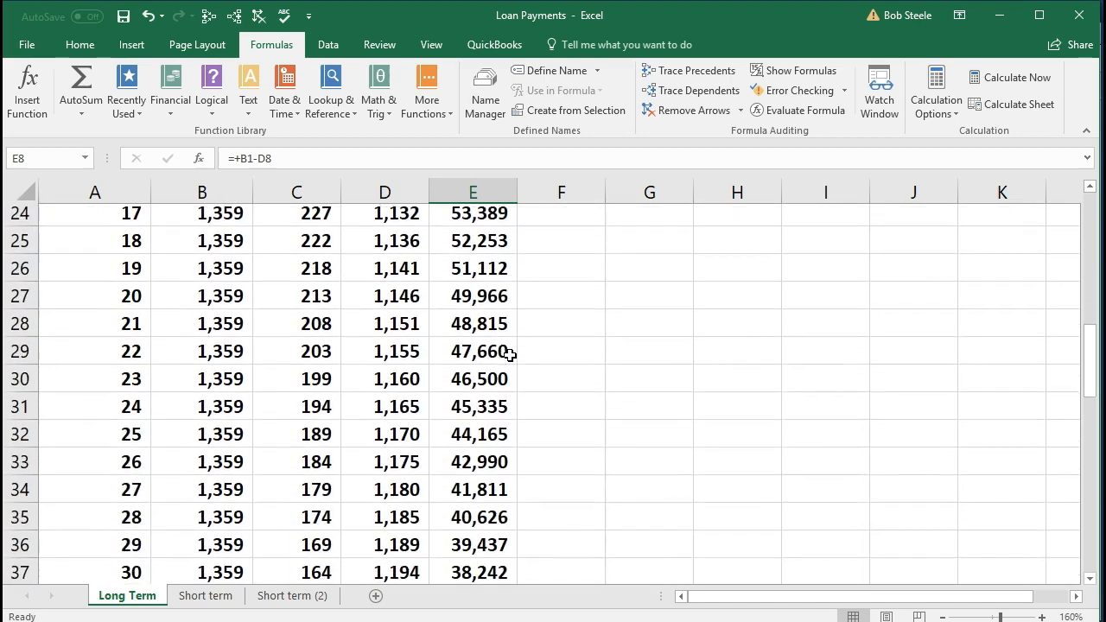
scroll(510, 355, down, 7)
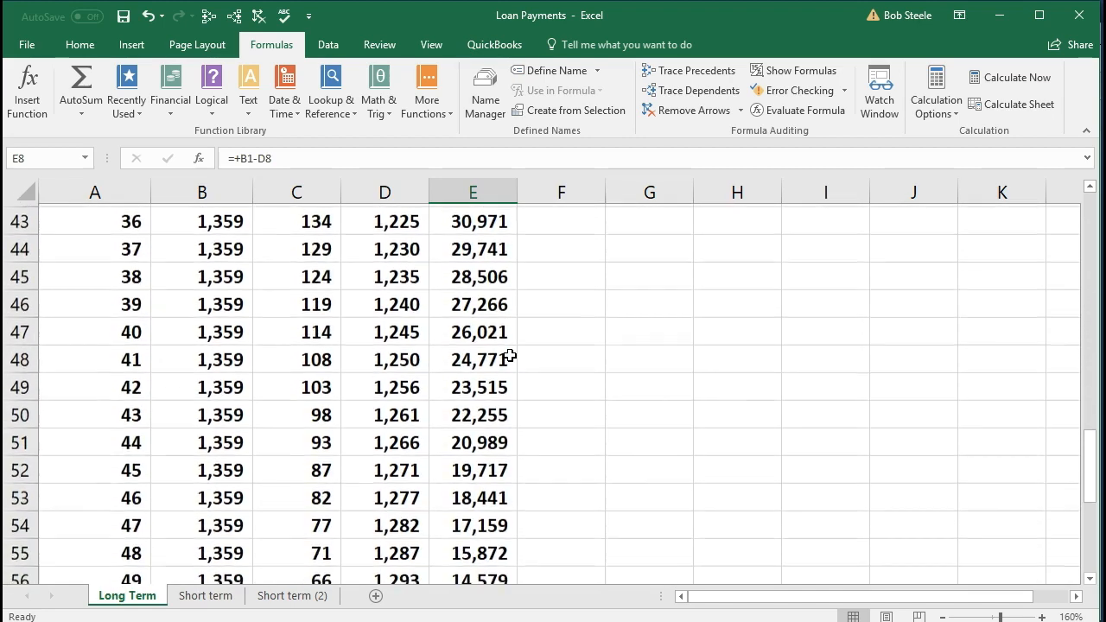
scroll(510, 355, down, 5)
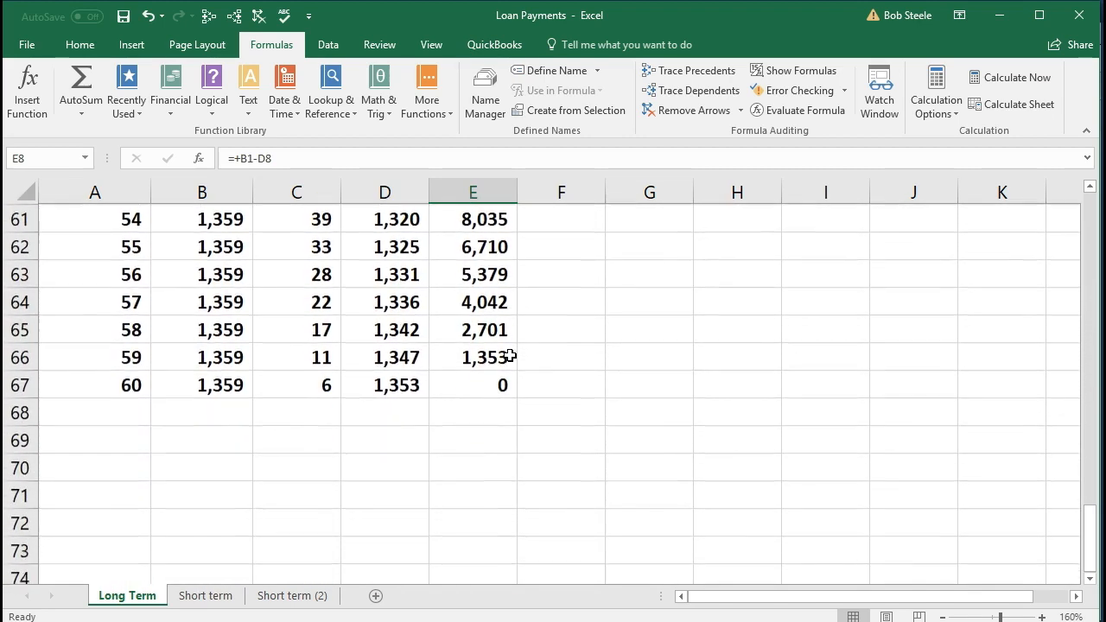
click(492, 383)
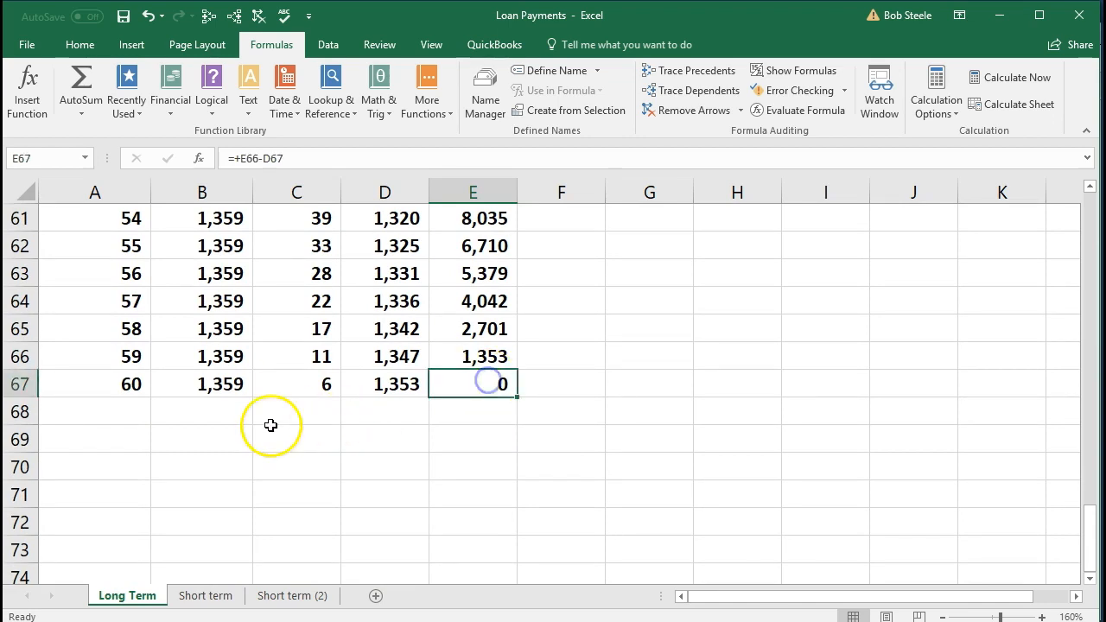
scroll(224, 424, up, 14)
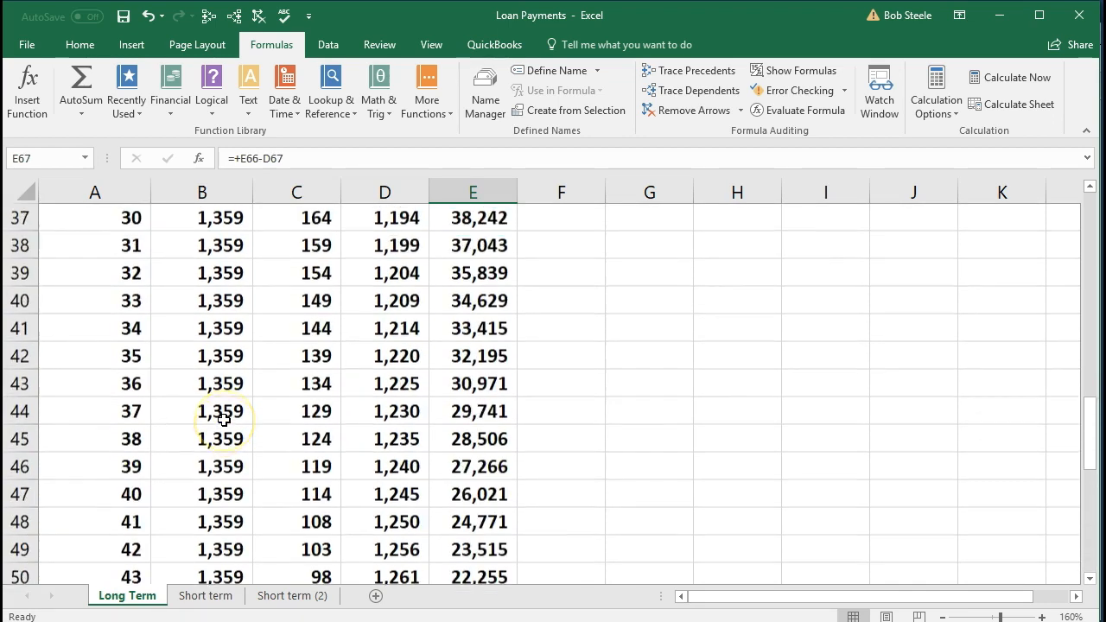
scroll(224, 420, up, 5)
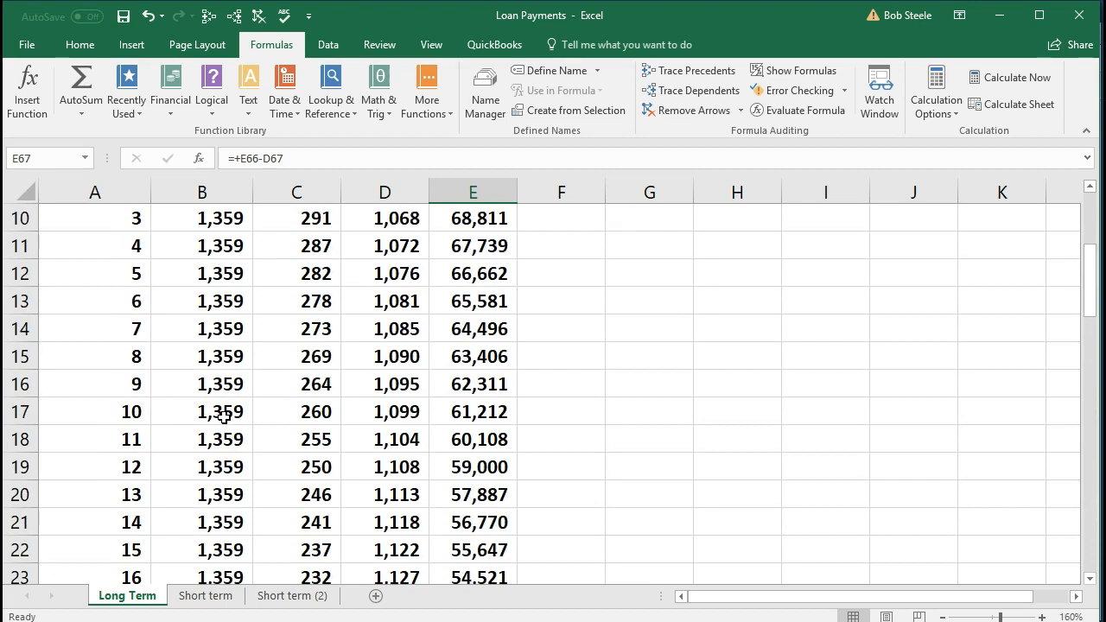
scroll(224, 412, up, 1)
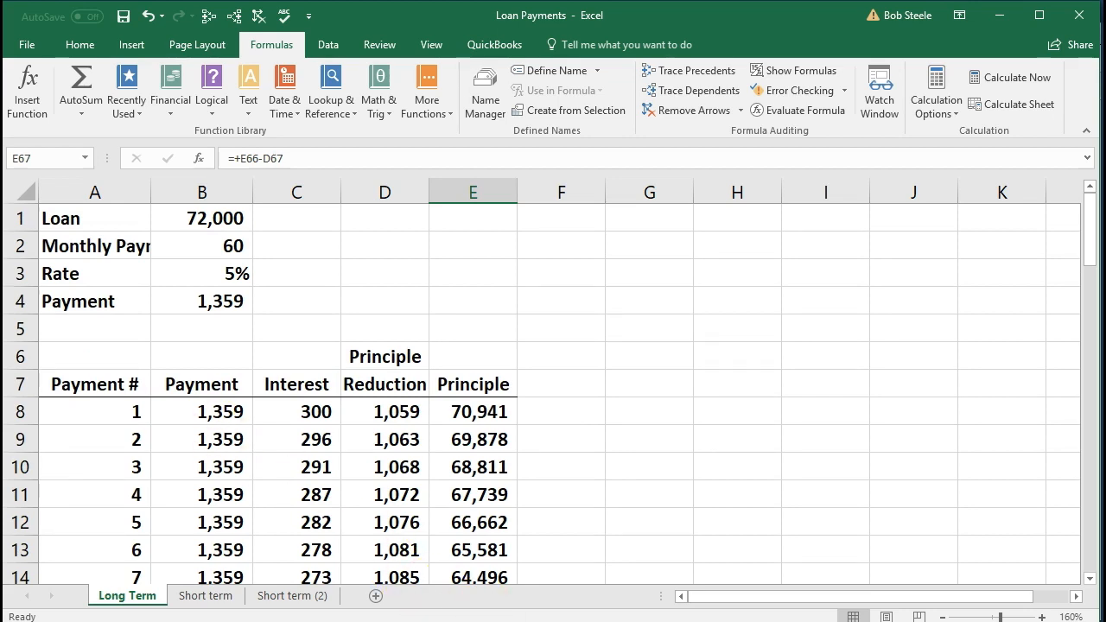
- Switch to QuickBooks to check the 02/28/2021 Chase check 1014 in the Loan Payable transactions, and return to the Loan Payments workbook
click(704, 621)
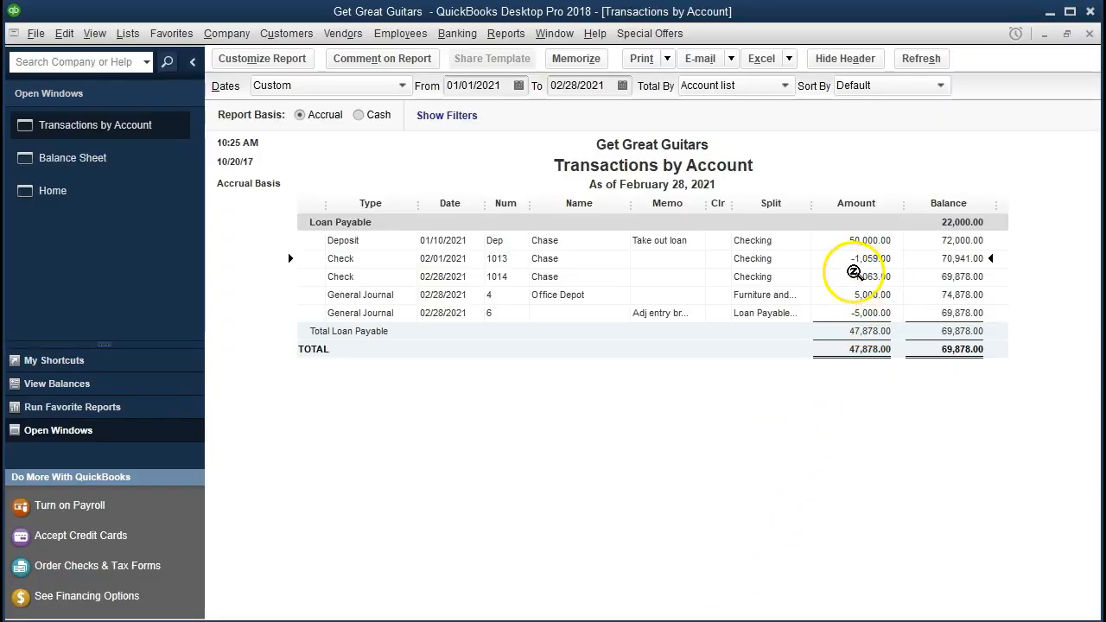
click(856, 273)
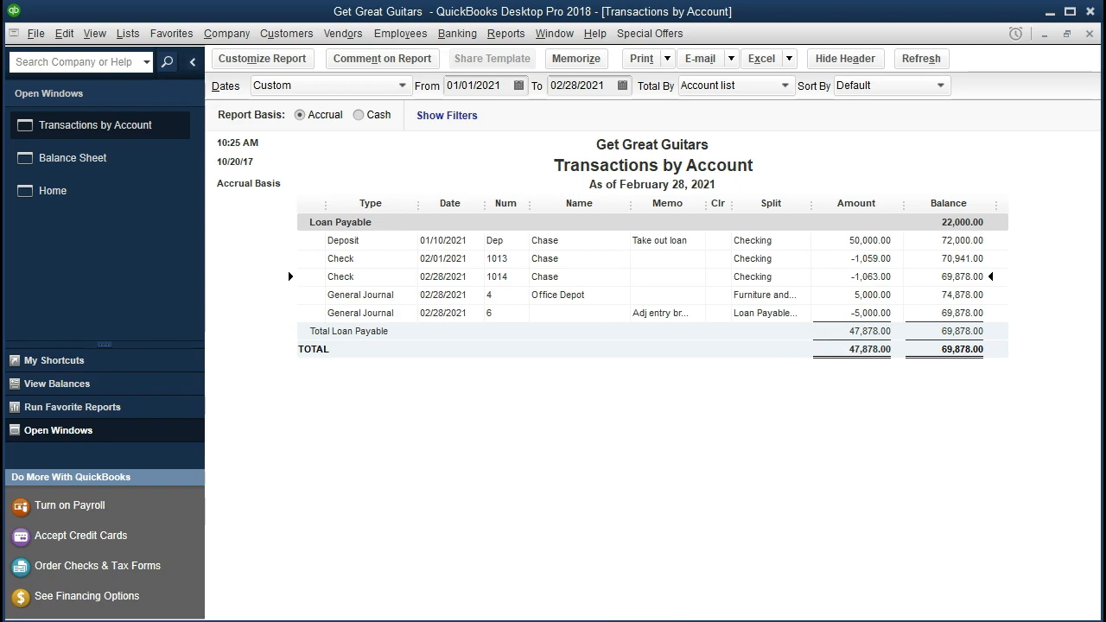
click(507, 621)
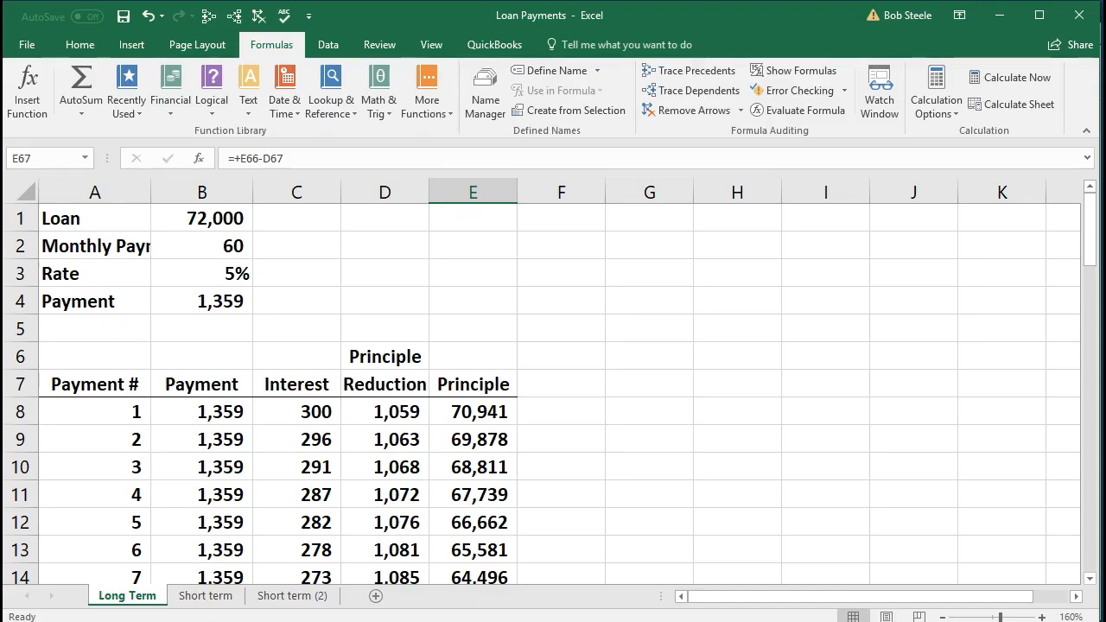
- Highlight the remaining principal after payment 2 in cell E9 with a green fill
click(481, 466)
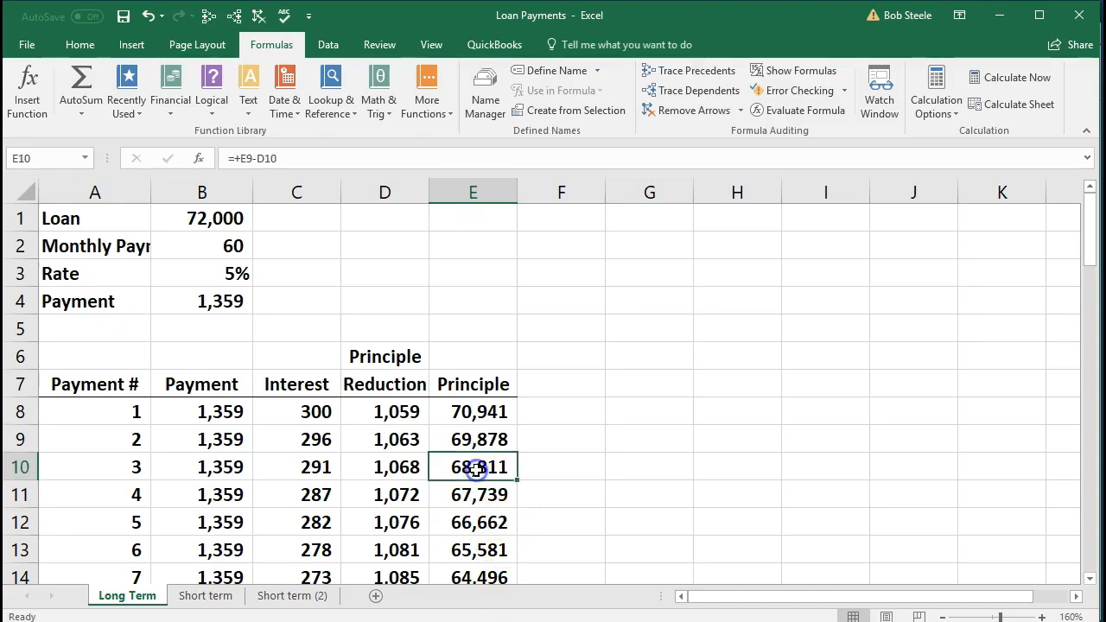
click(483, 440)
right_click(489, 441)
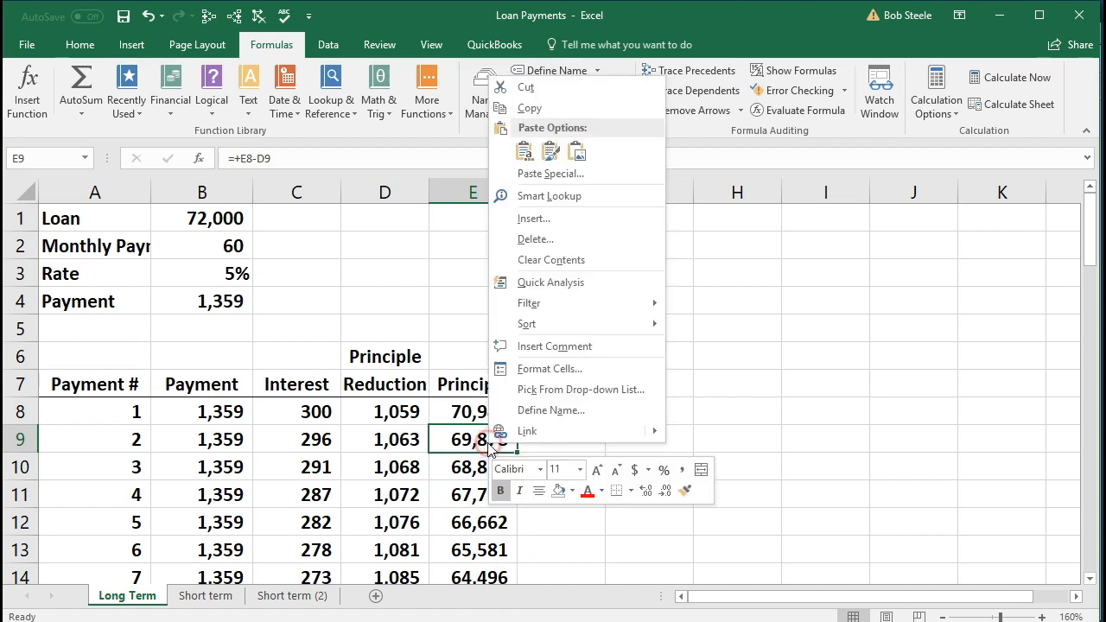
click(572, 491)
click(690, 530)
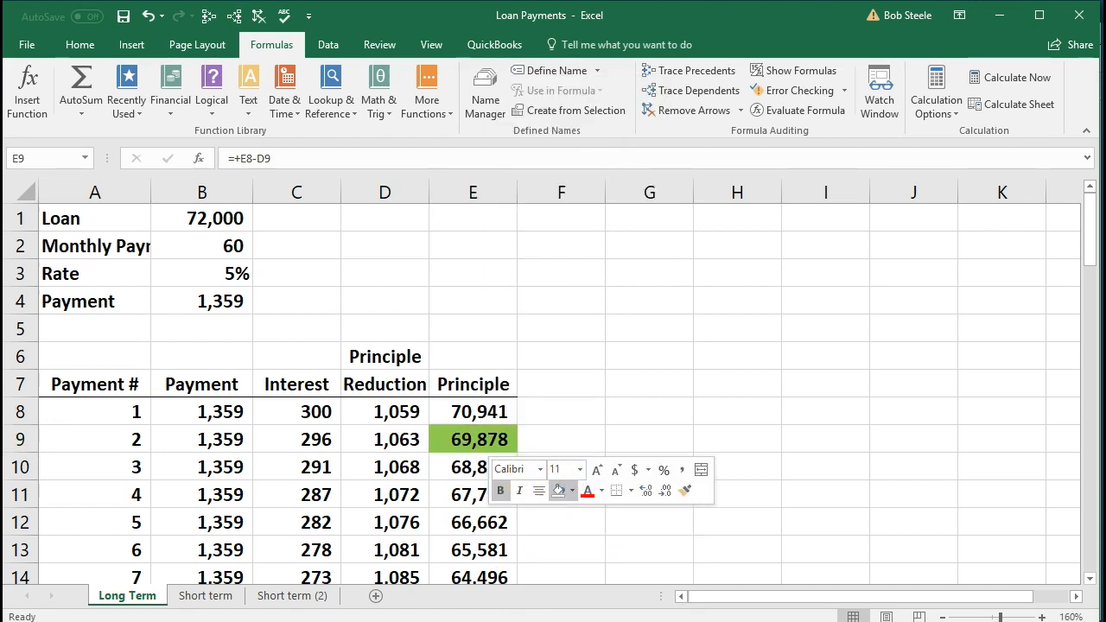
click(632, 395)
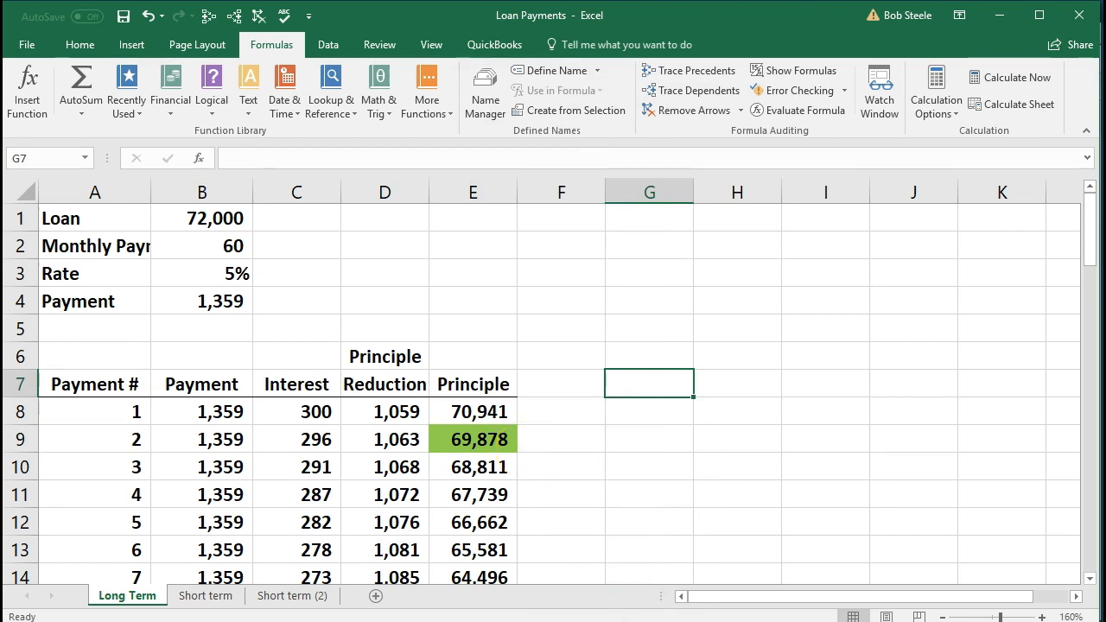
- Compare the ending Loan Payable balance in QuickBooks with the highlighted principal, and return to the Loan Payments workbook
click(706, 621)
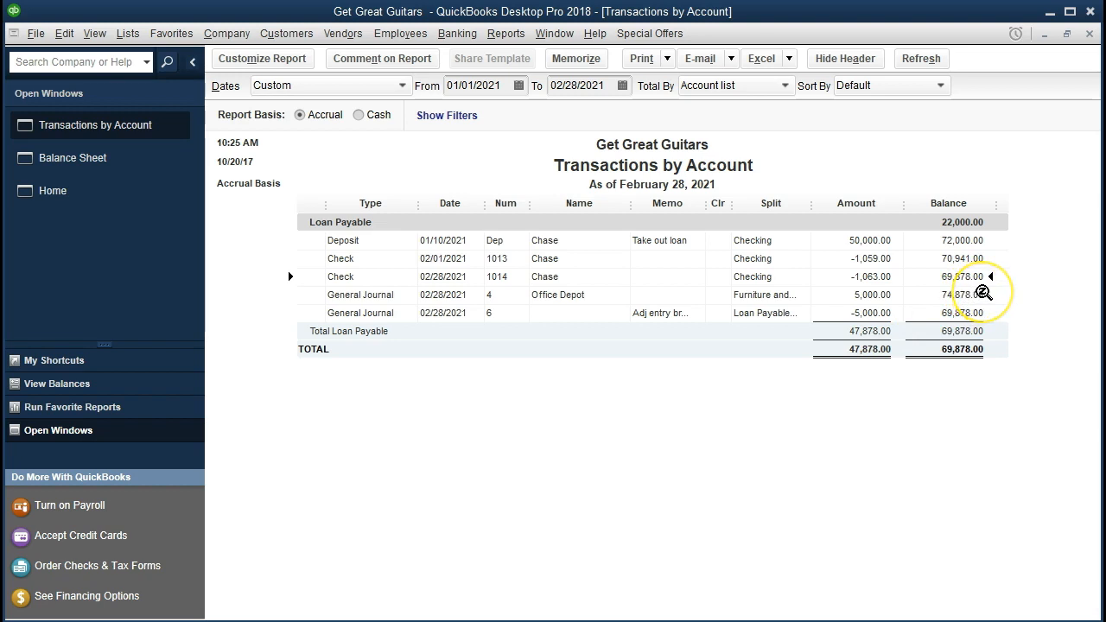
click(980, 313)
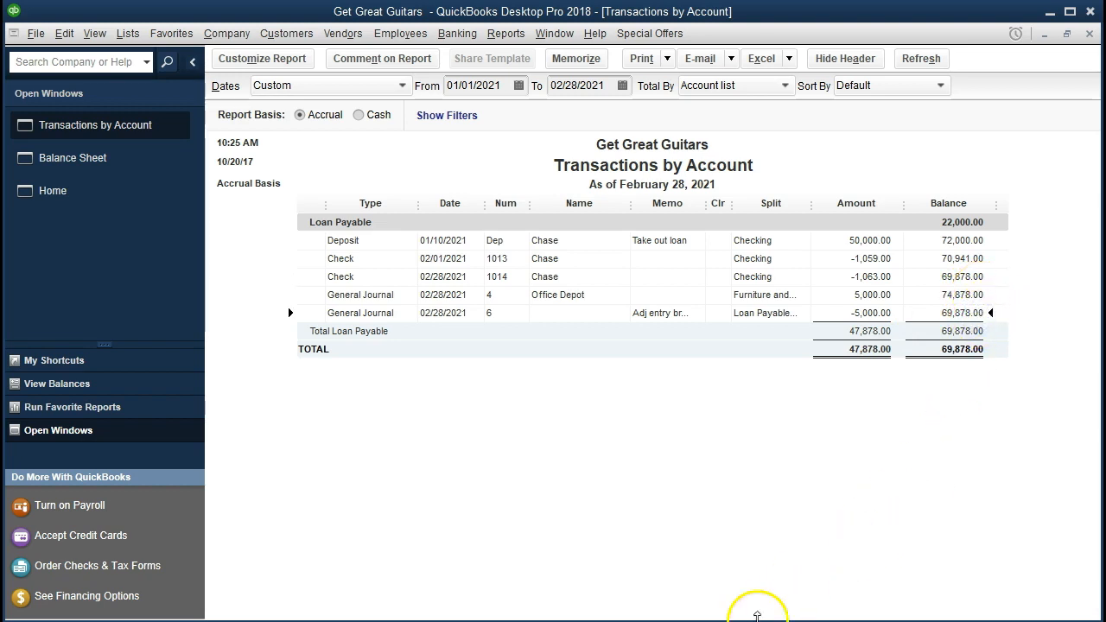
key(alt+Tab)
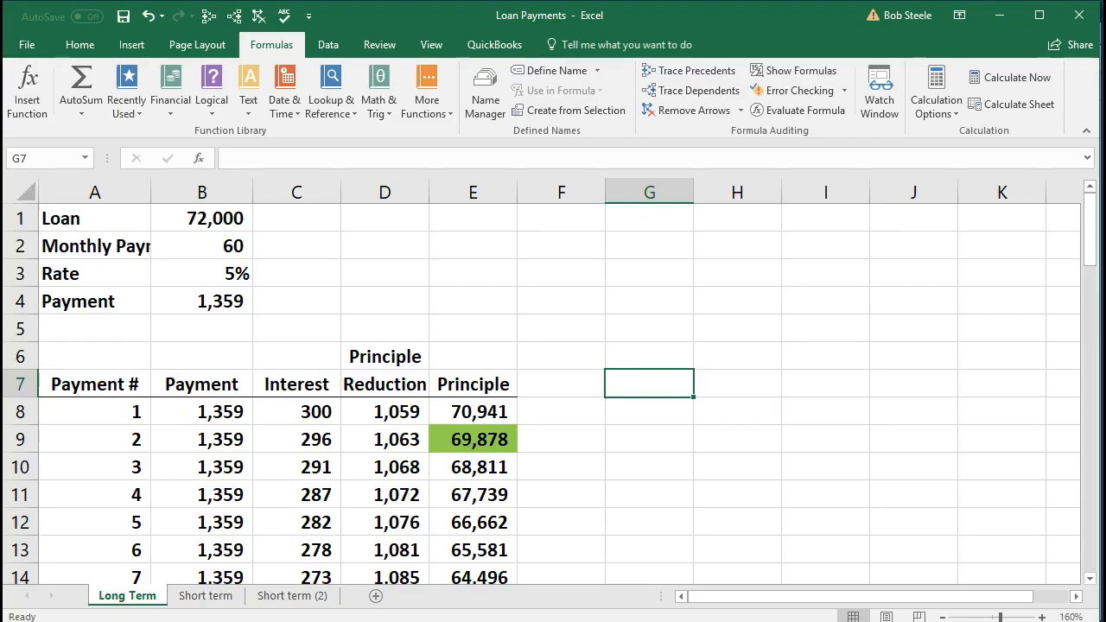
- Calculate a year of payments beside the loan payment by entering 12 in C4 and =B4*C4 in D4
click(574, 478)
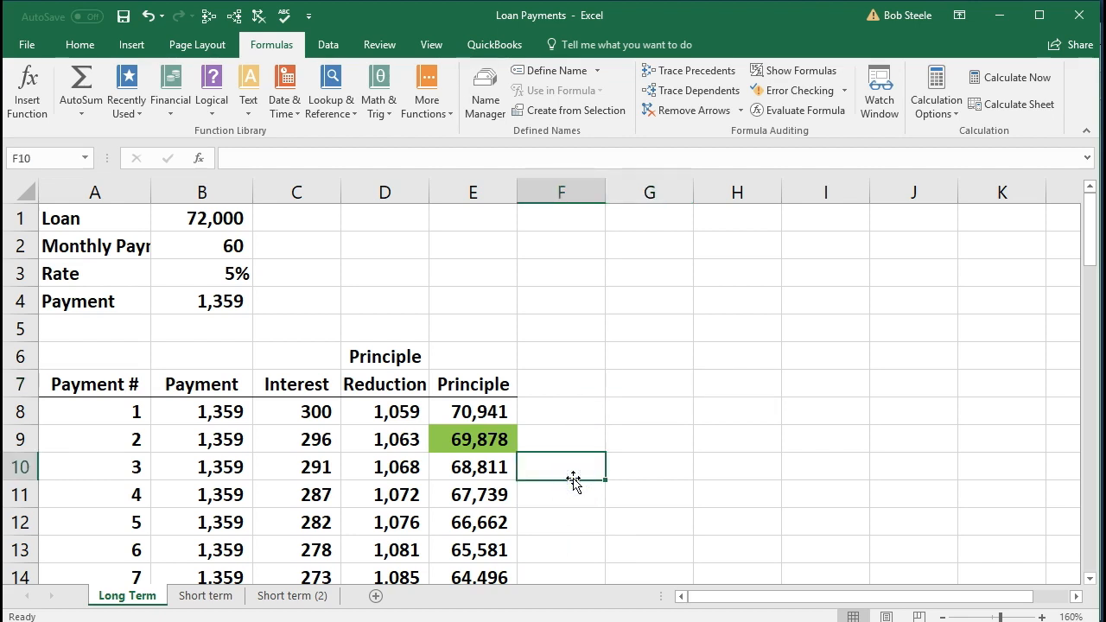
click(305, 307)
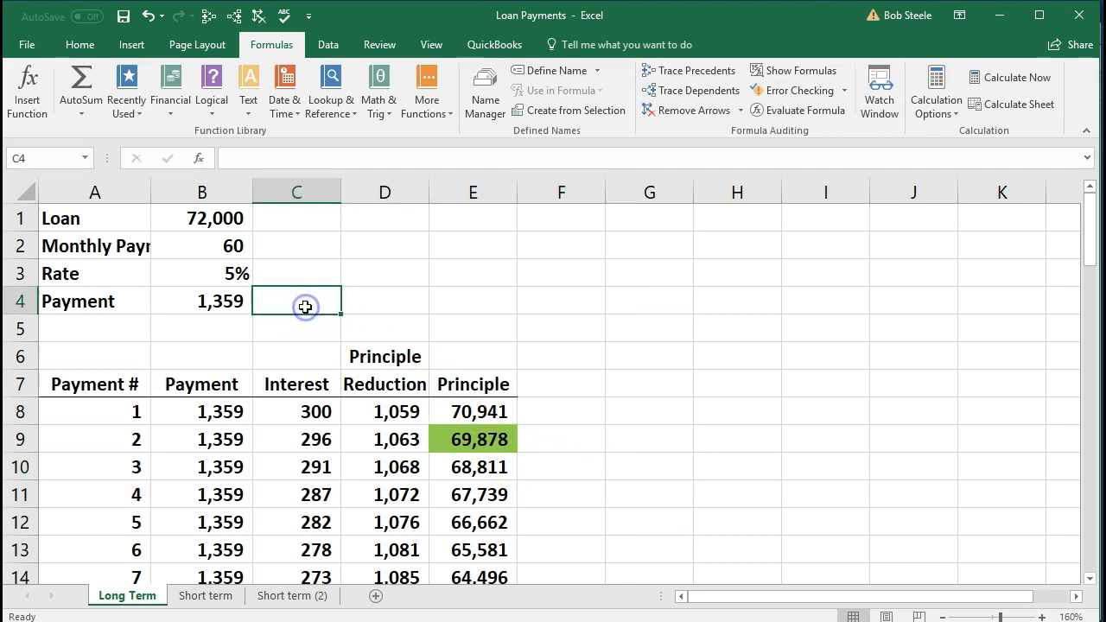
text(12)
key(Return)
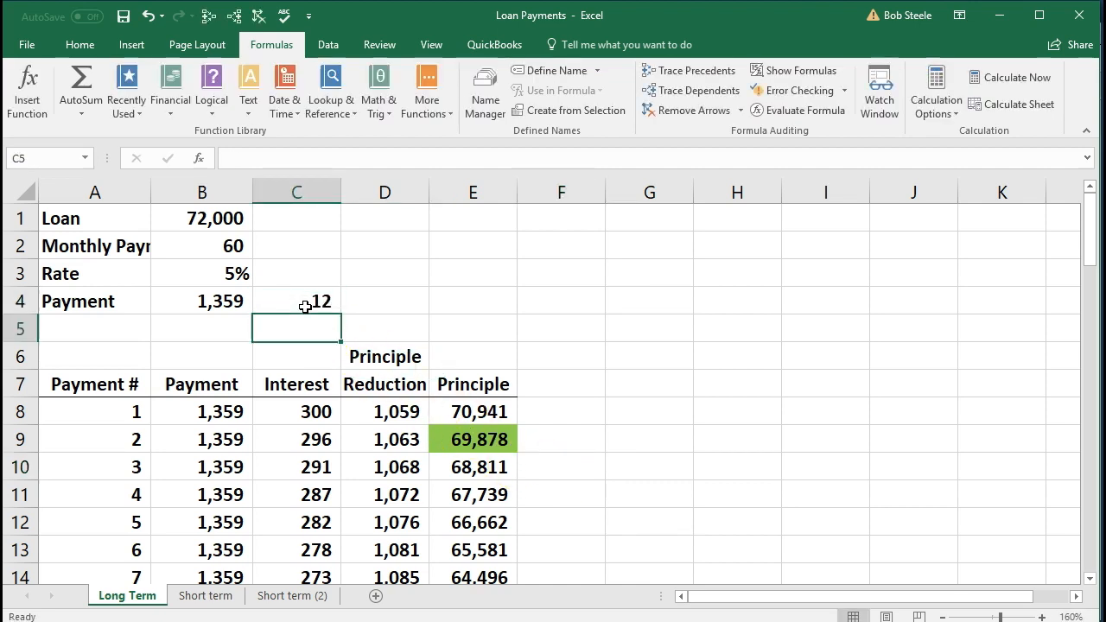
key(Right)
key(Up)
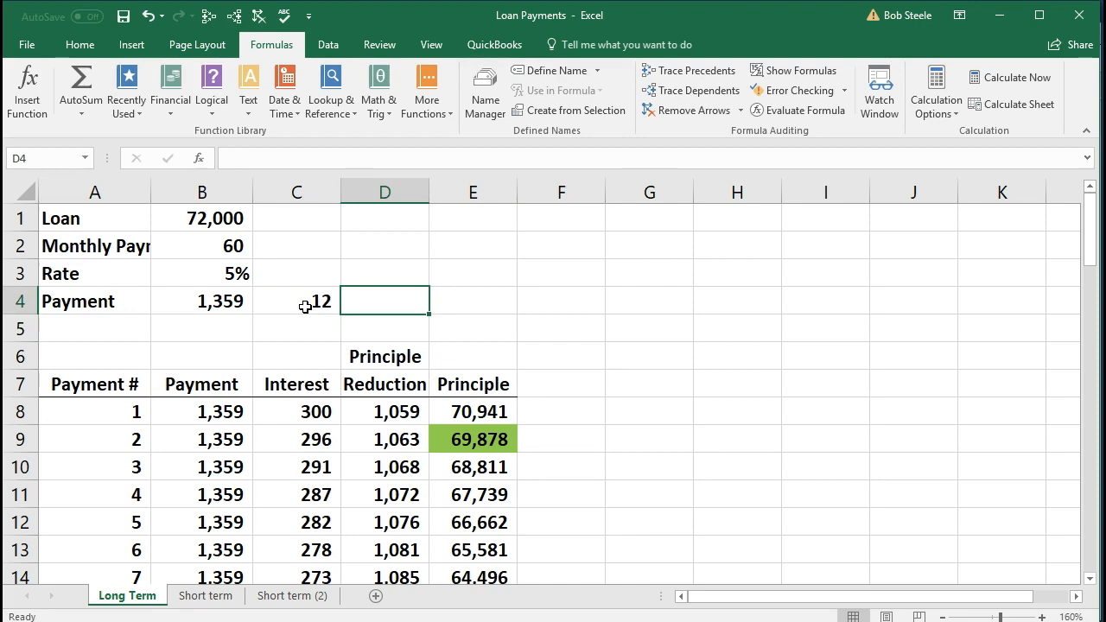
text(=)
key(Left)
key(Left)
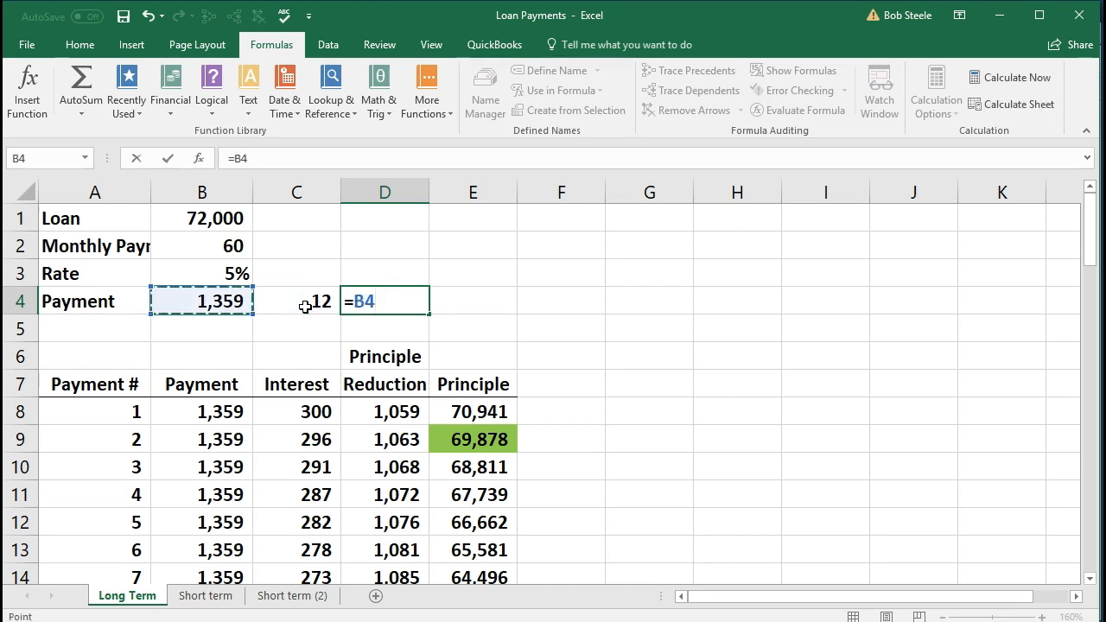
text(*)
key(Left)
key(Return)
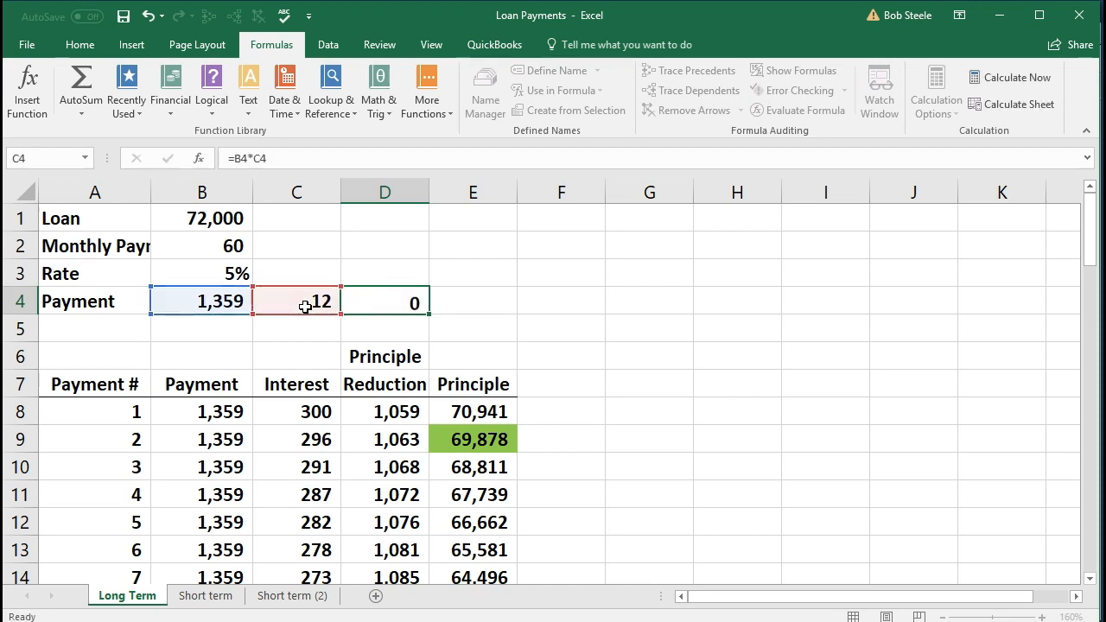
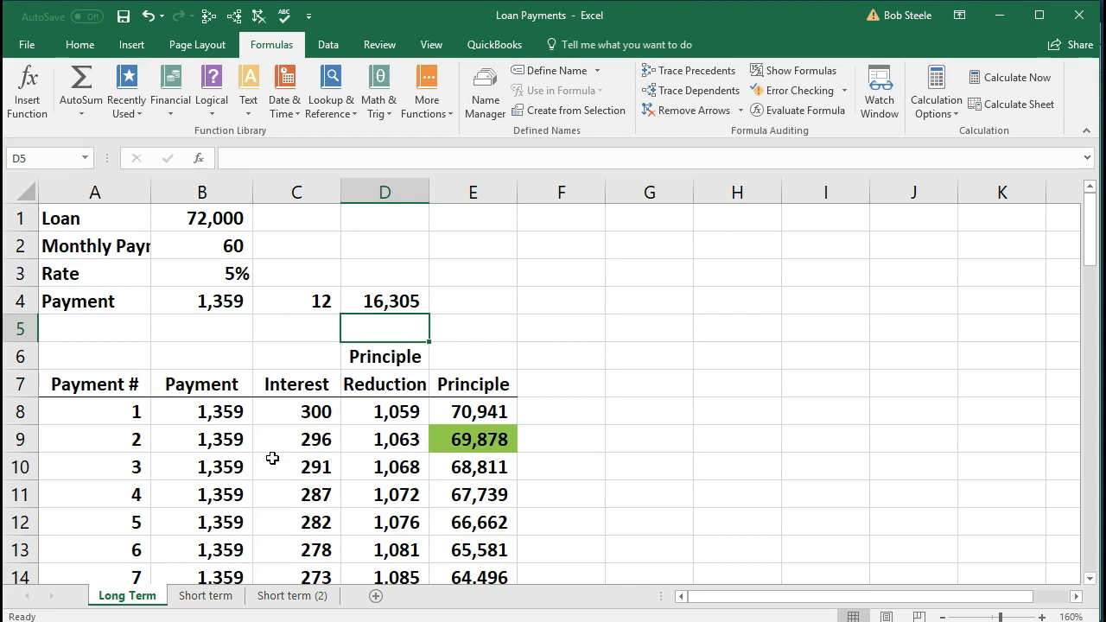
- Check the interest for payments 3 to 5 and clear the twelve-payment calculation from C4:D4
drag(290, 465, 289, 533)
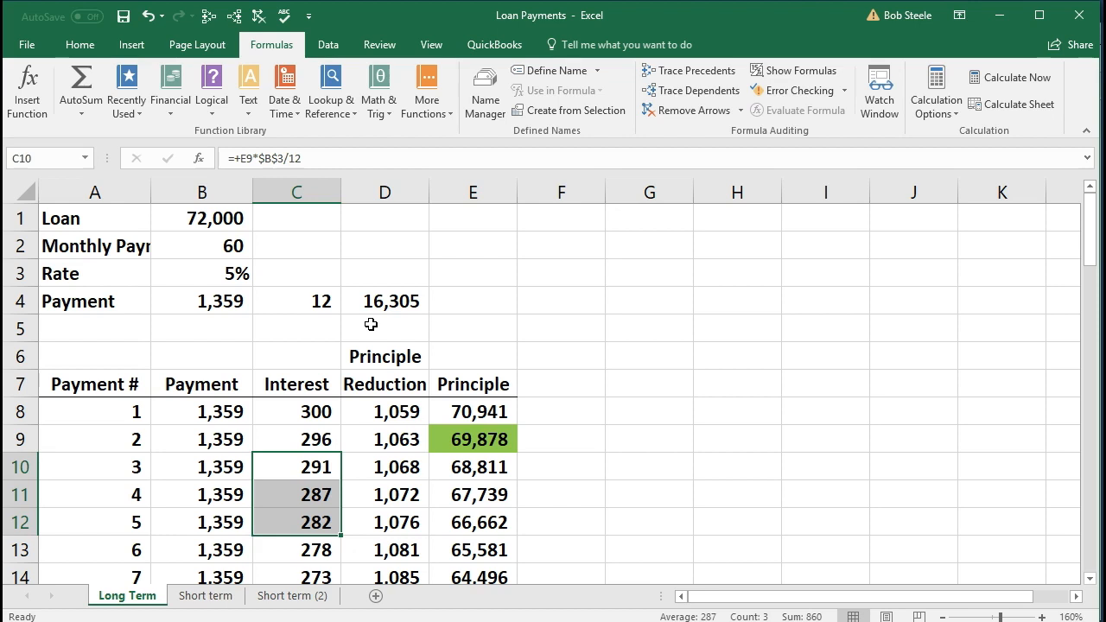
drag(319, 300, 359, 307)
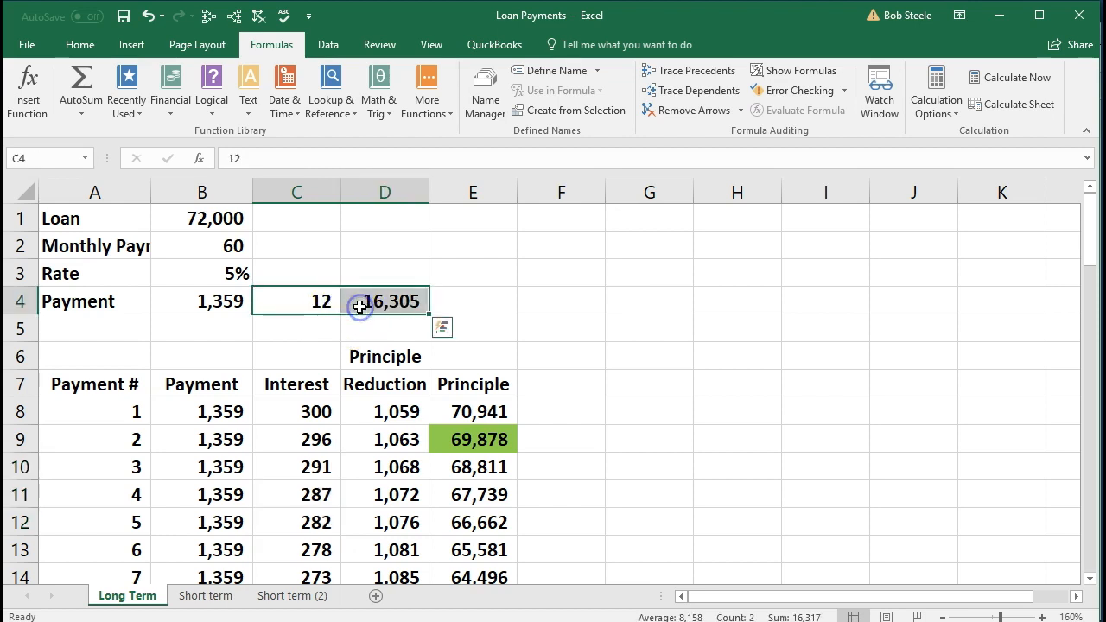
key(Delete)
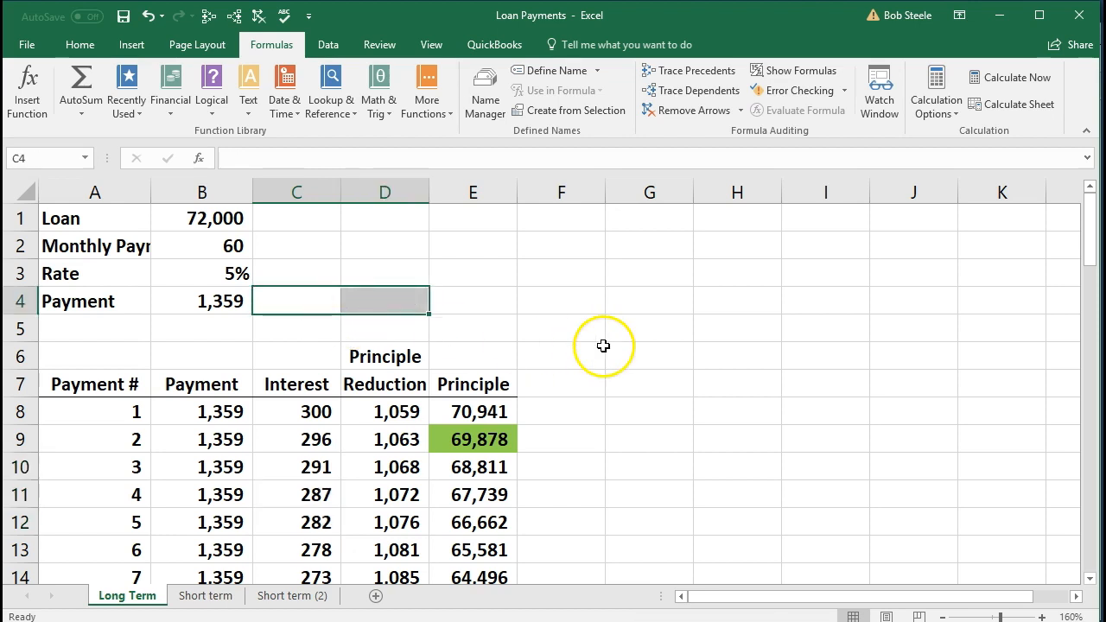
- Highlight the next twelve principal reductions, payments 3 through 14 in D10:D21, with a yellow fill
scroll(603, 350, down, 1)
click(398, 383)
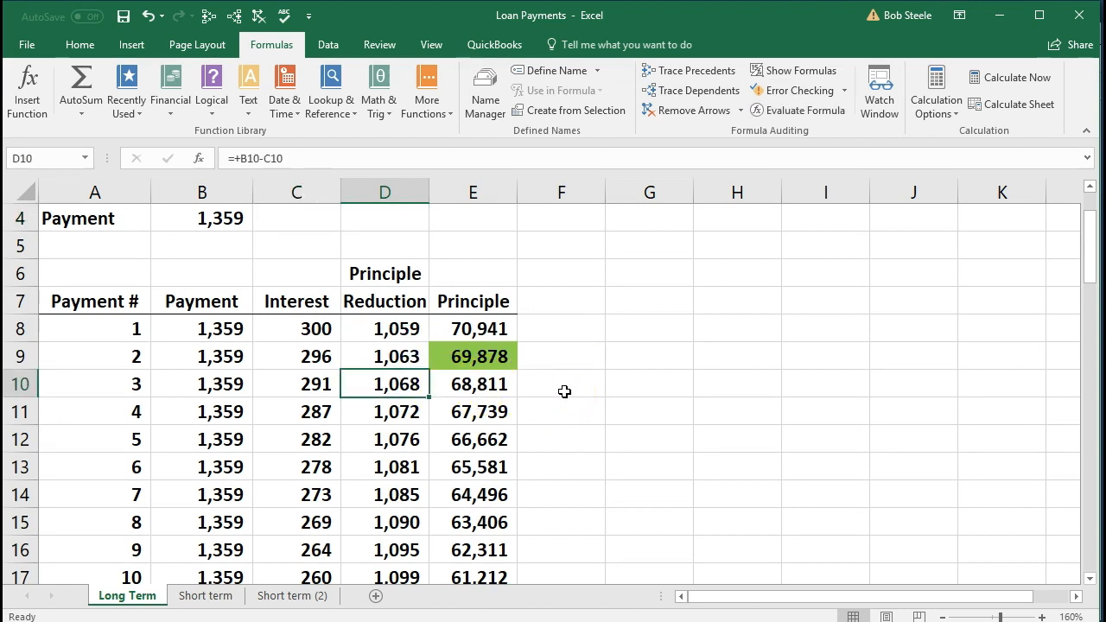
key(shift+Down)
key(shift+Down)
key(shift+Down)
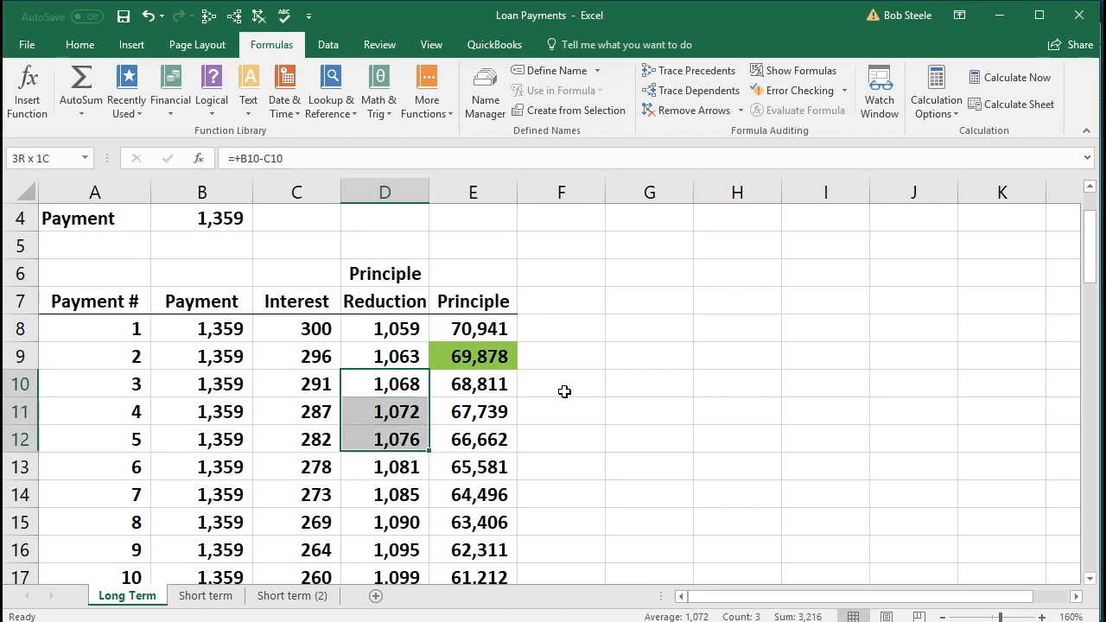
key(shift+Down)
key(shift+Down)
key(shift+Down)
key(shift+Down)
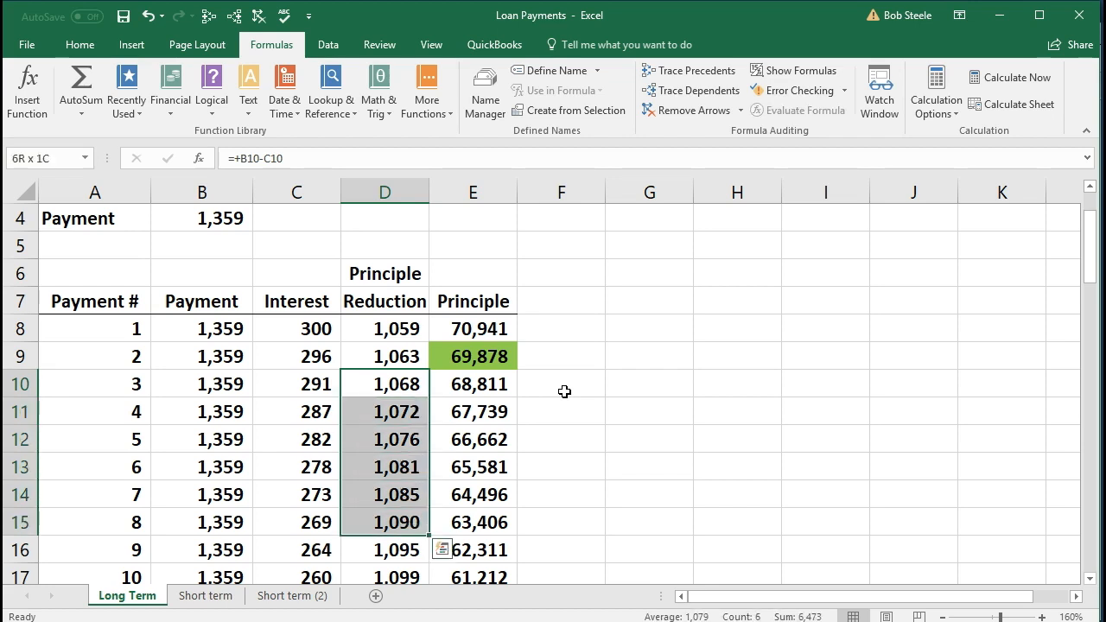
key(shift+Down)
key(shift+Down)
key(shift+Down)
key(shift+Down)
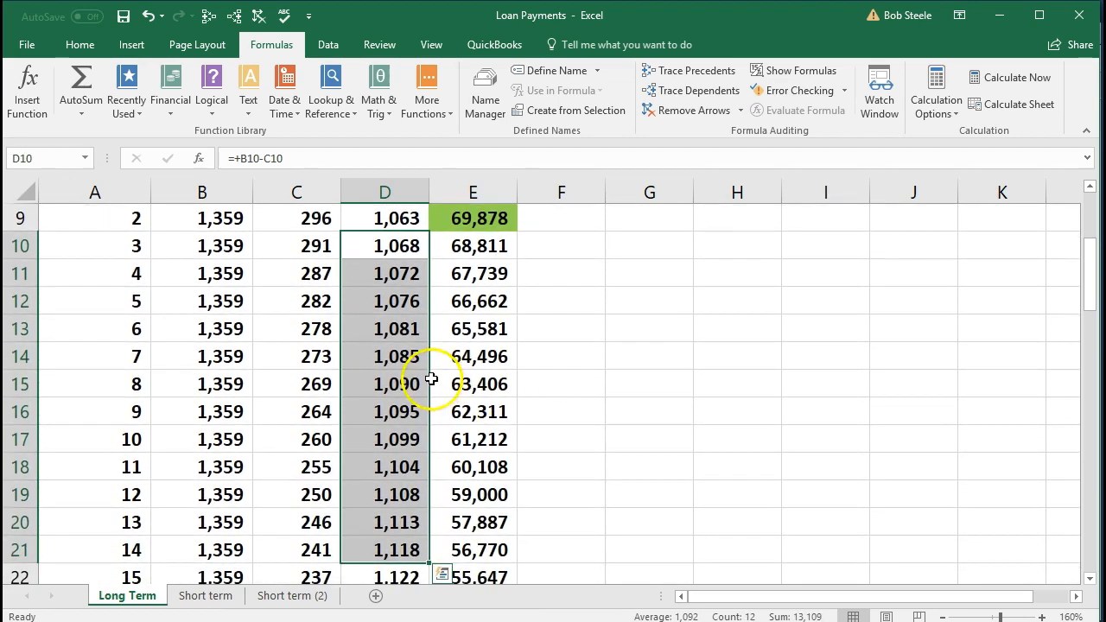
right_click(404, 369)
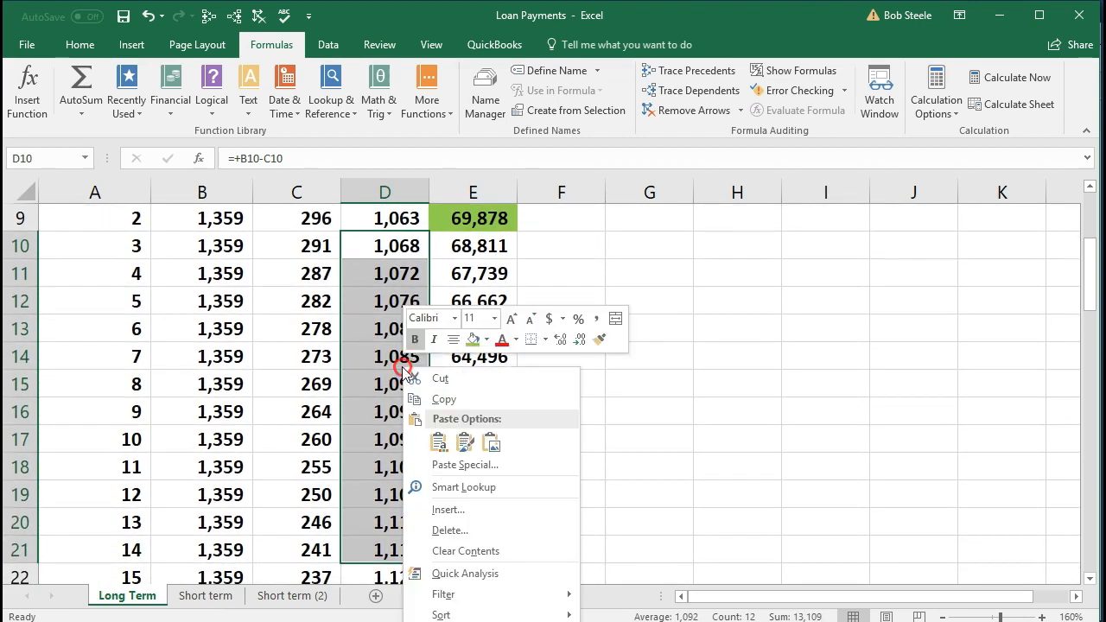
click(485, 339)
click(516, 475)
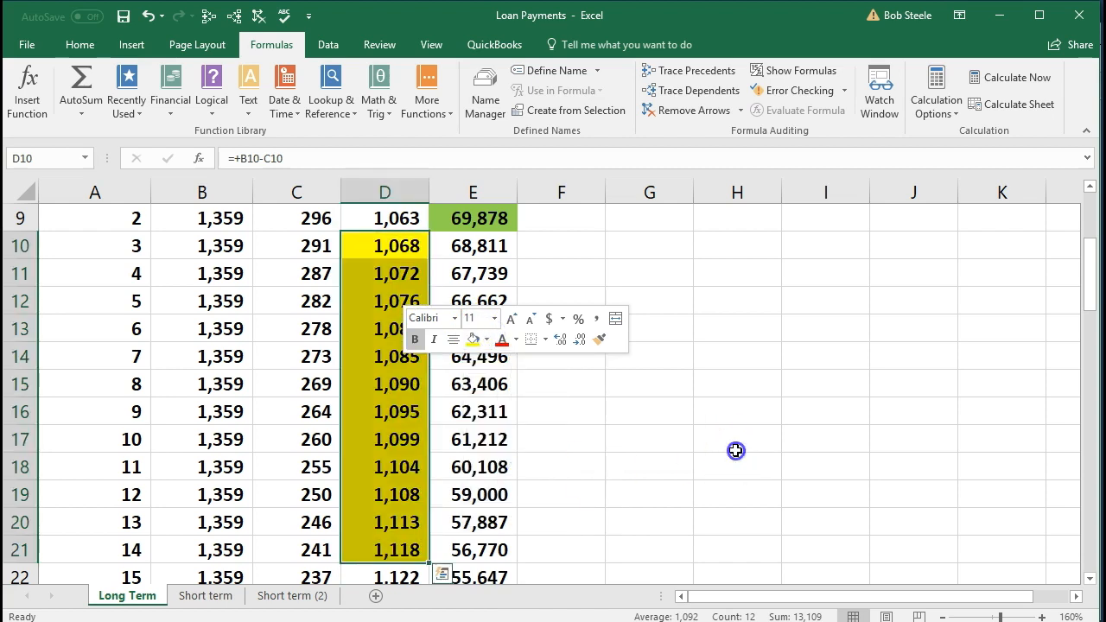
click(736, 444)
- Total the twelve highlighted principal reductions in F21 with =SUM(D10:D21)
click(381, 250)
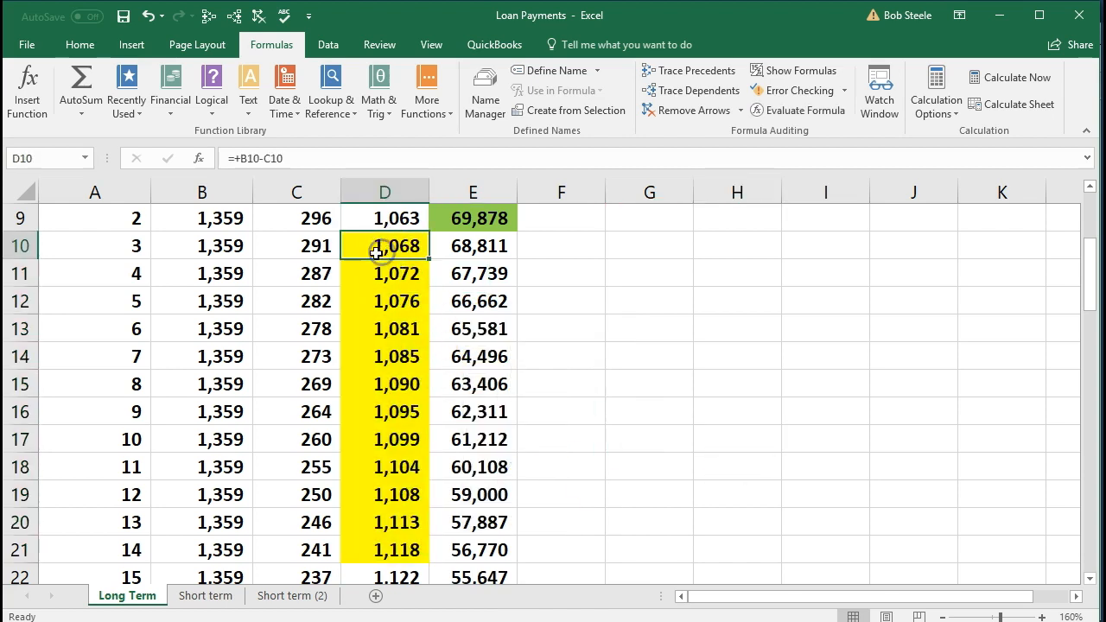
click(212, 247)
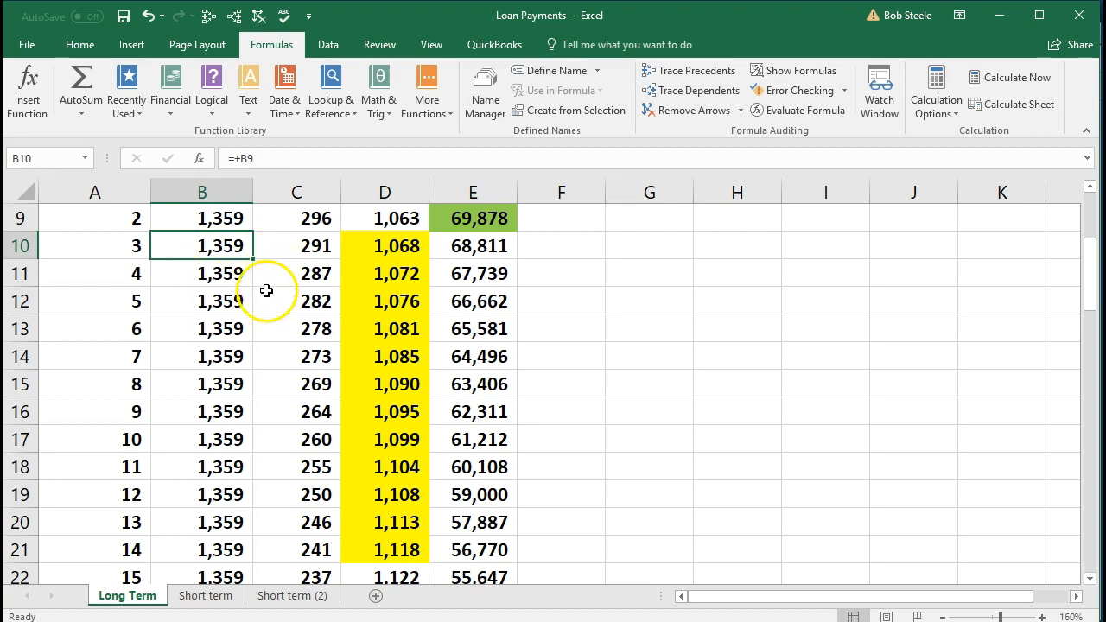
click(366, 246)
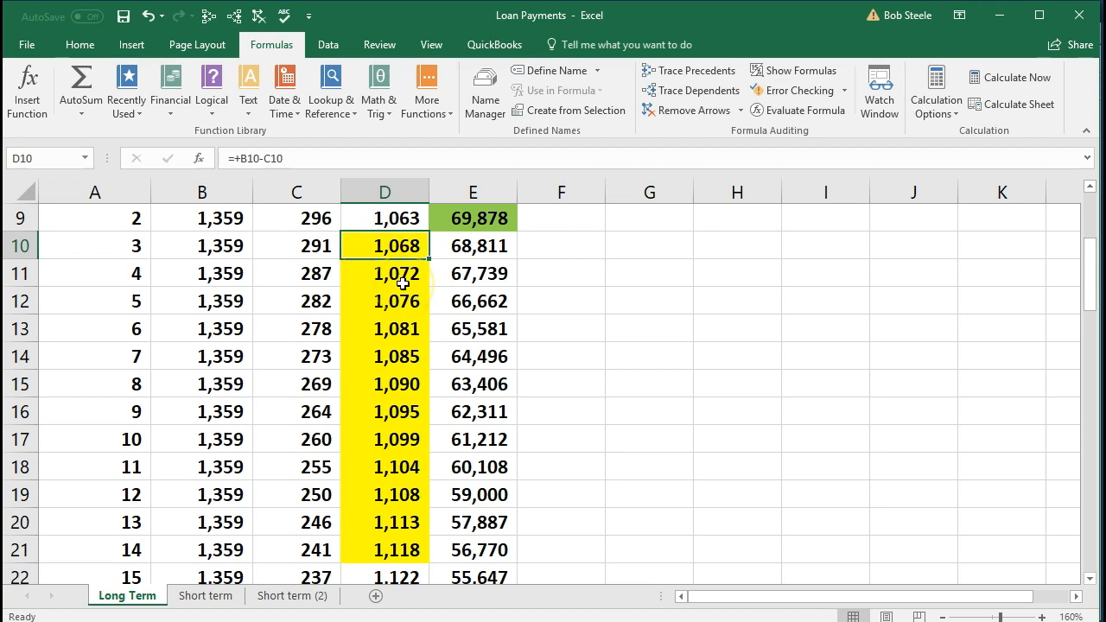
click(585, 545)
text(=)
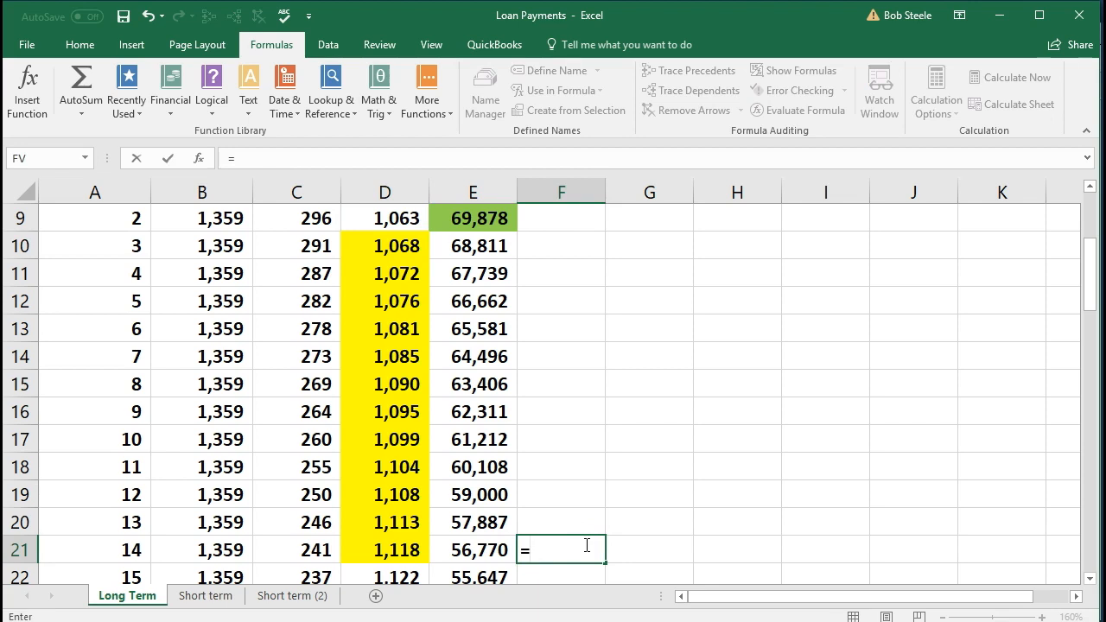
text(sum()
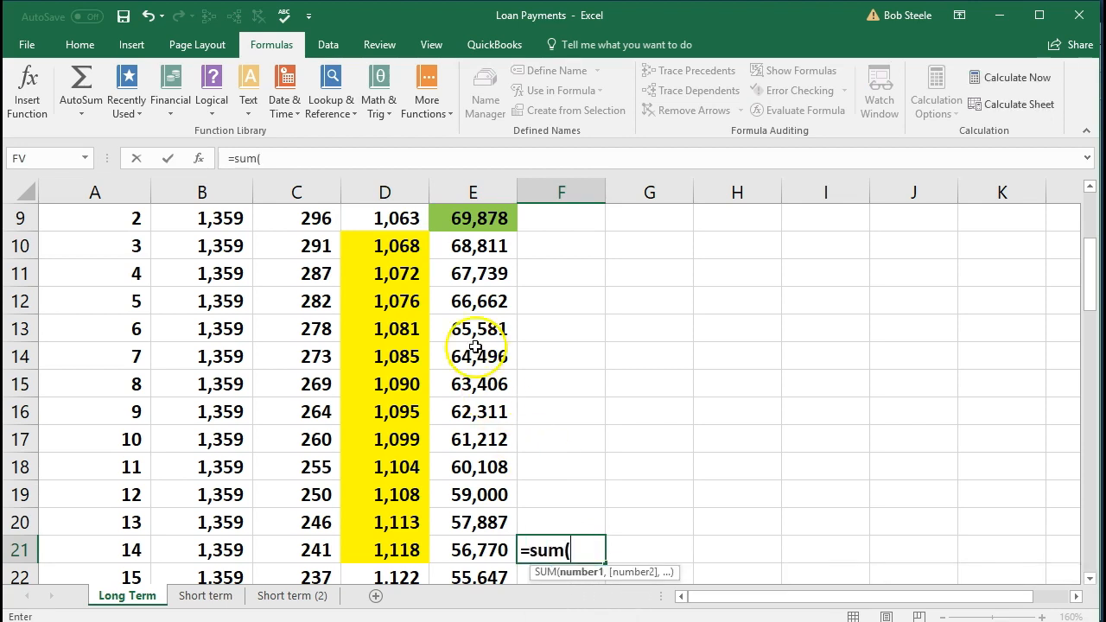
drag(403, 247, 363, 548)
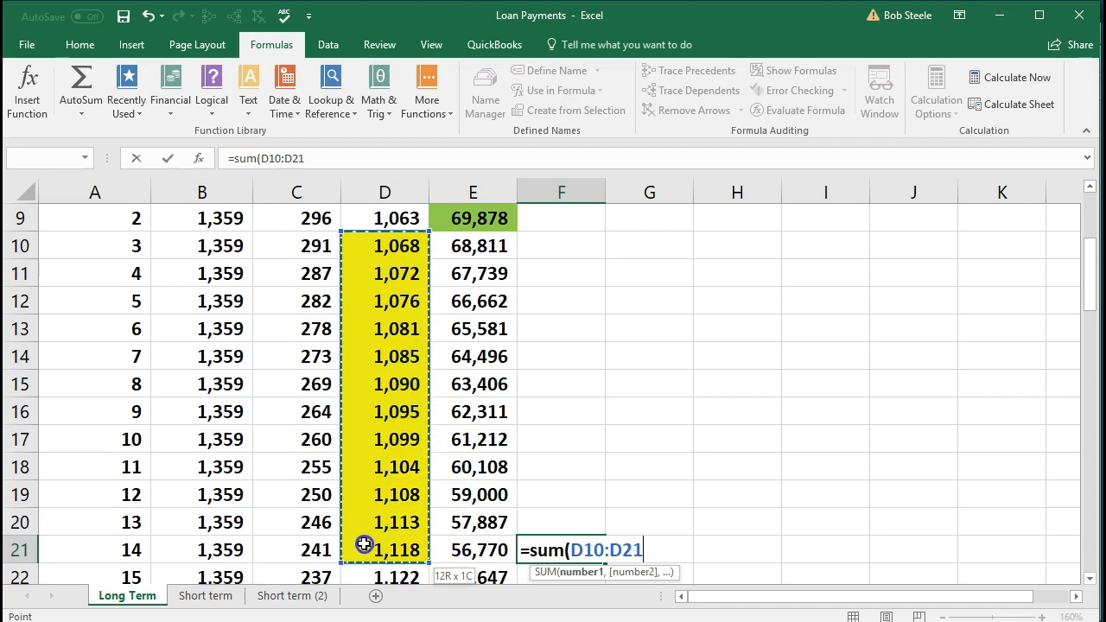
key(Return)
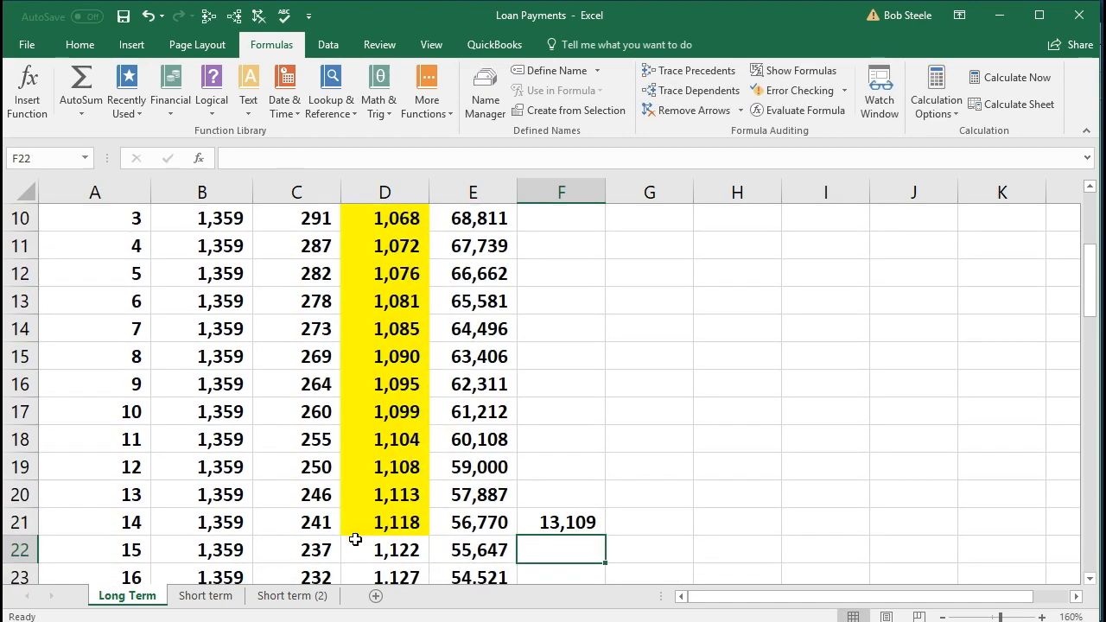
- Move the twelve-month reduction total from F21 up to F9, beside the green principal balance, and fill it yellow
scroll(449, 525, up, 1)
scroll(449, 525, down, 1)
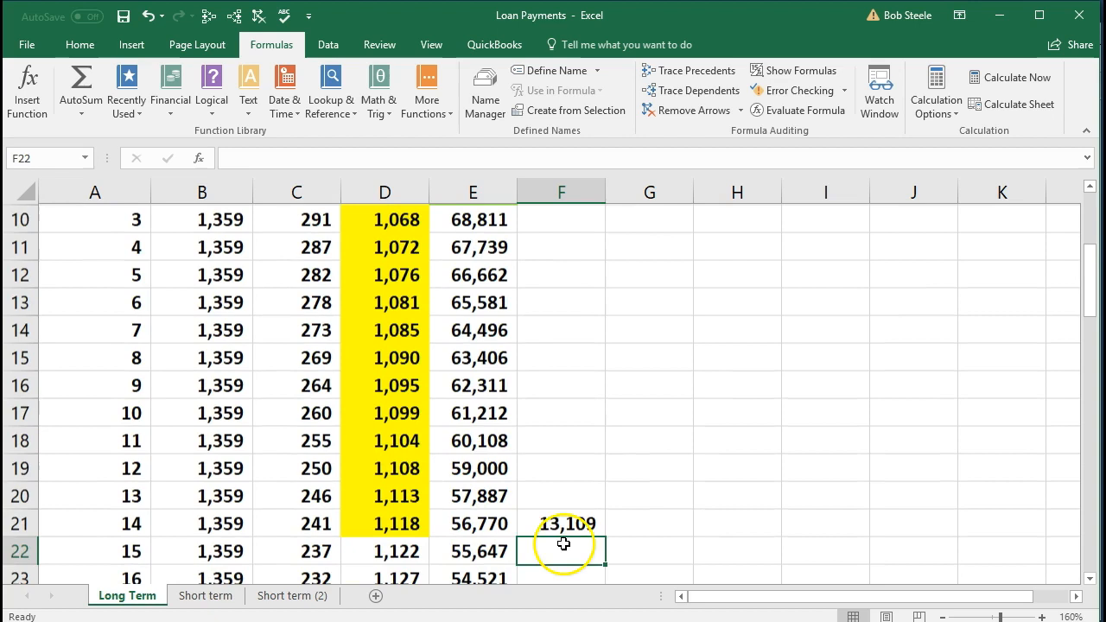
click(563, 522)
scroll(570, 515, up, 1)
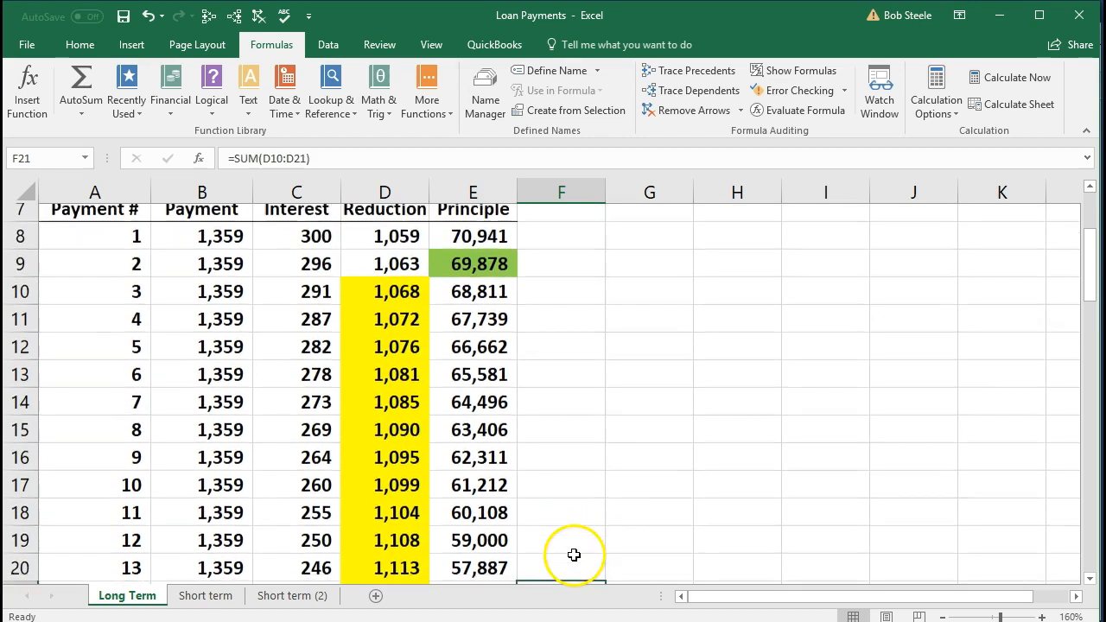
scroll(566, 536, down, 1)
drag(566, 510, 565, 280)
right_click(567, 282)
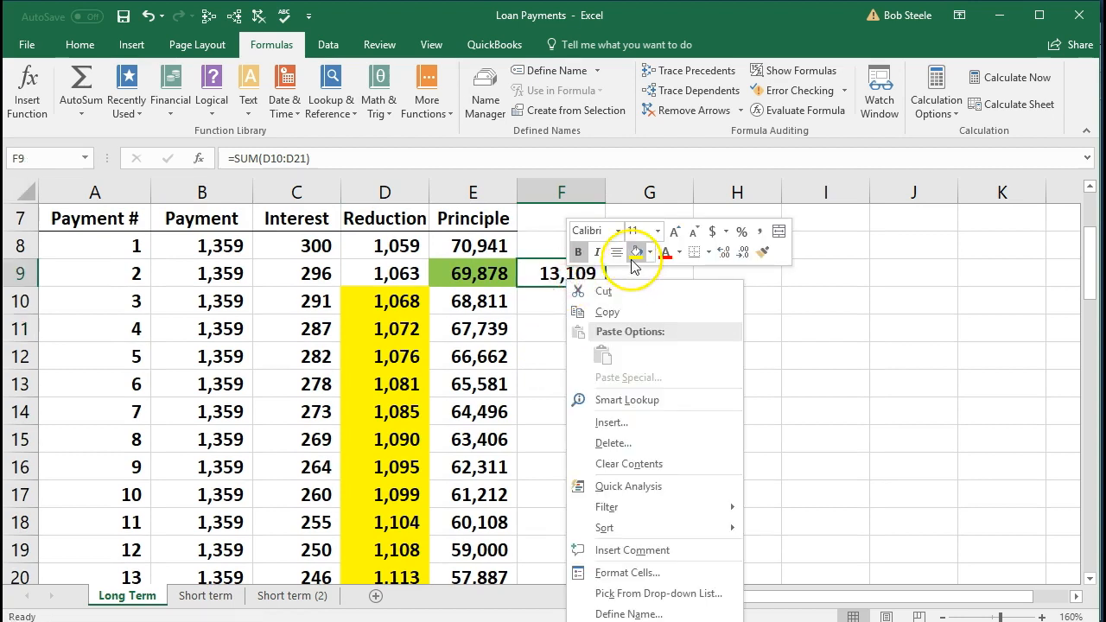
click(636, 252)
click(582, 355)
- Calculate the long-term portion in G9 by subtracting the current portion from the principal balance with =E9-F9
click(633, 276)
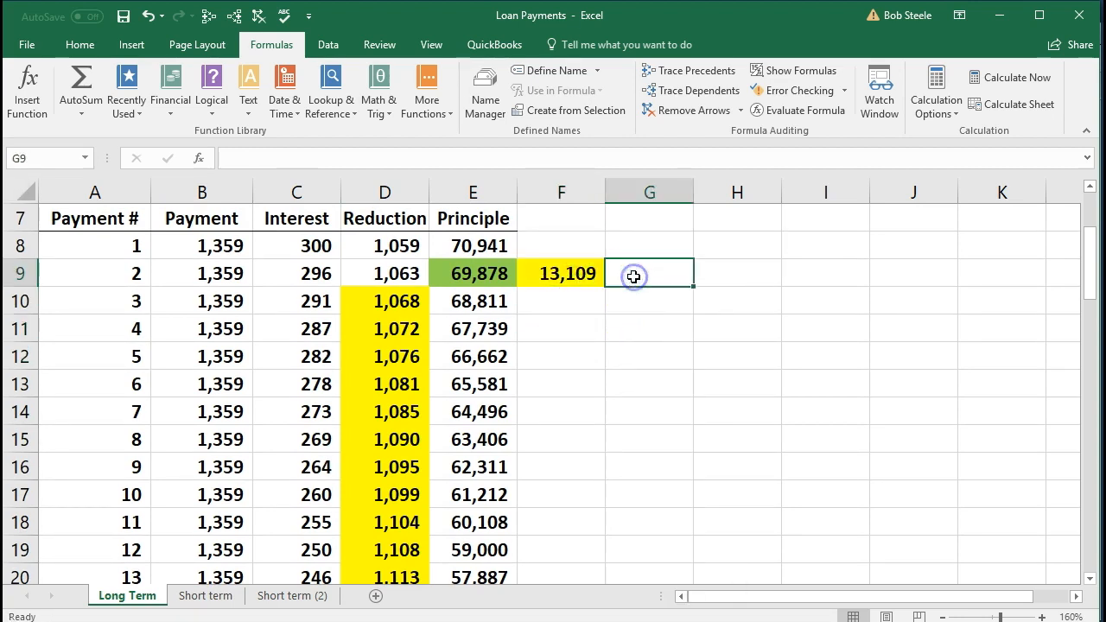
text(=)
key(Left)
key(Left)
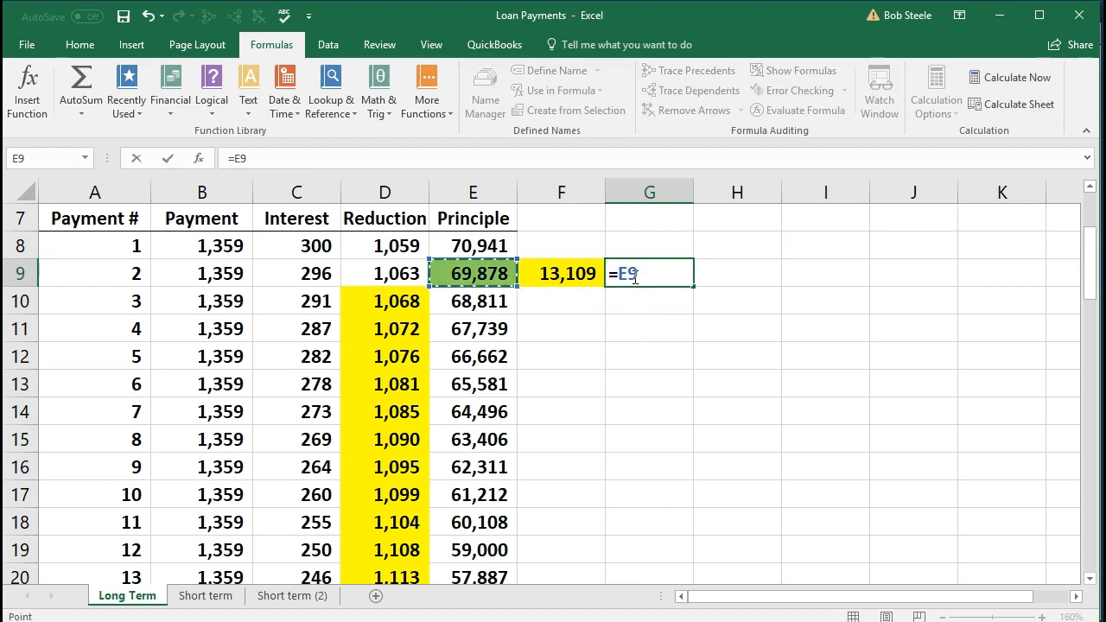
text(-)
key(Left)
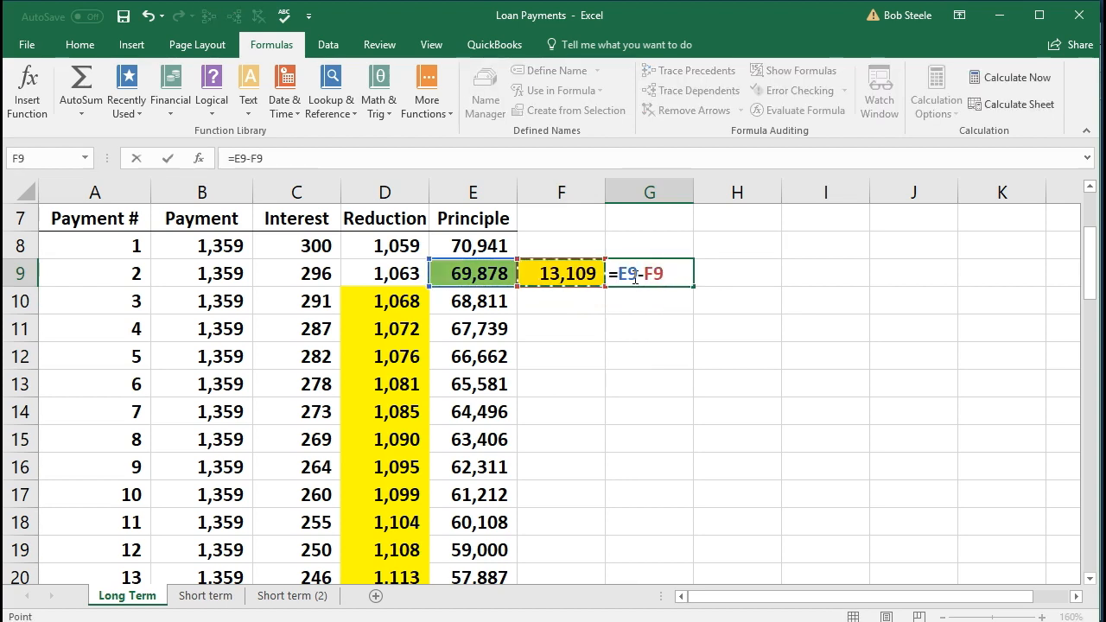
key(Return)
click(633, 275)
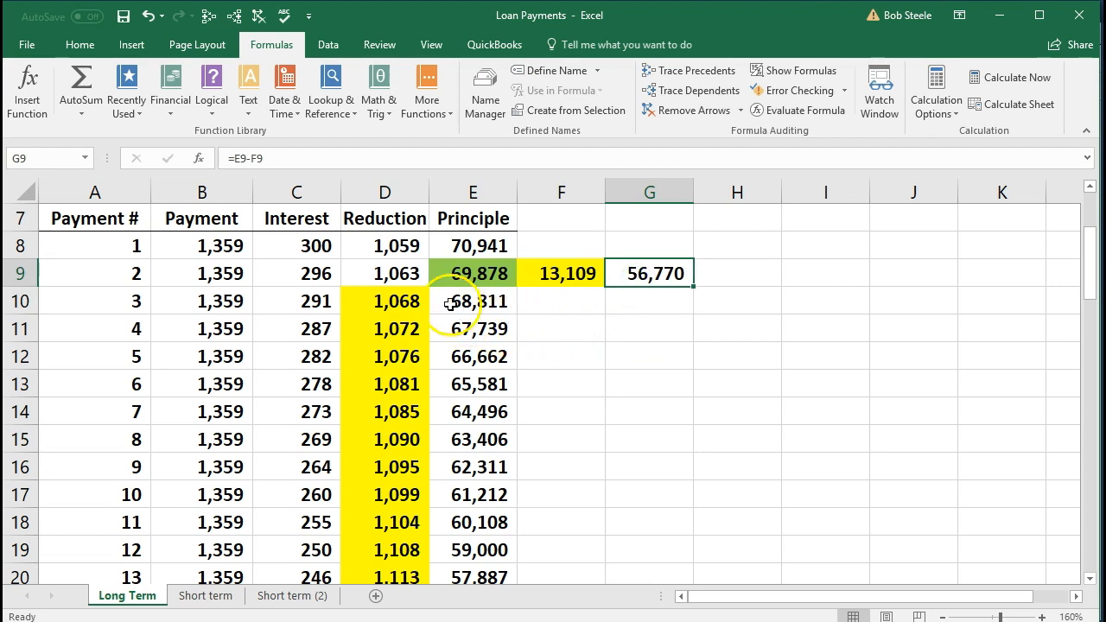
- Compare the long-term portion in G9 with the schedule's principal balance after payment 14 in E21
scroll(404, 337, down, 1)
scroll(403, 337, down, 2)
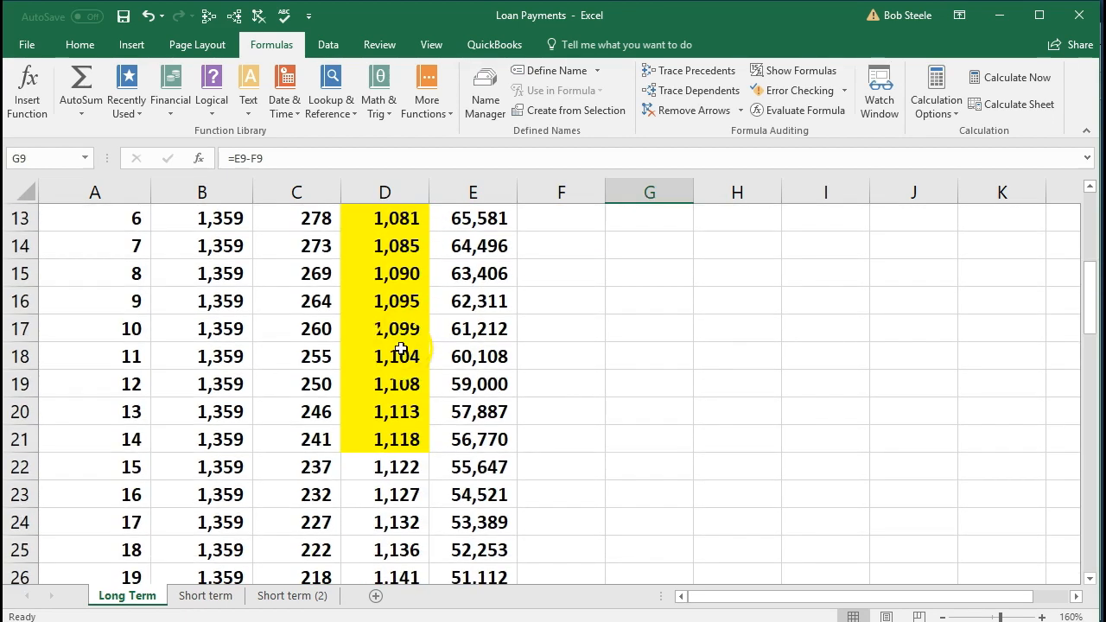
click(268, 392)
click(366, 383)
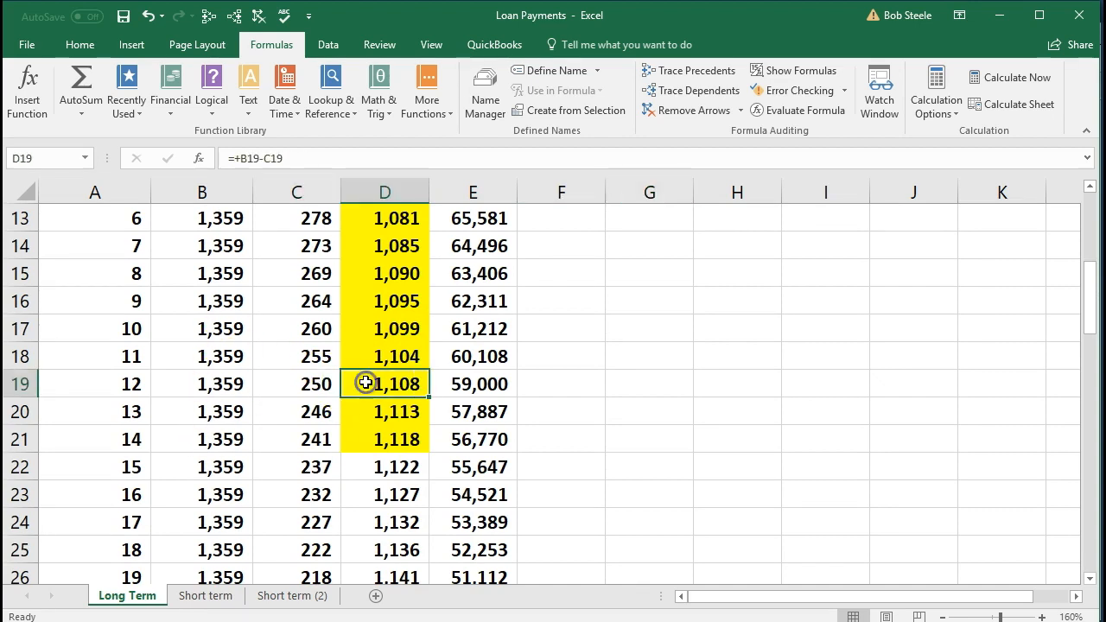
click(437, 438)
scroll(572, 455, up, 2)
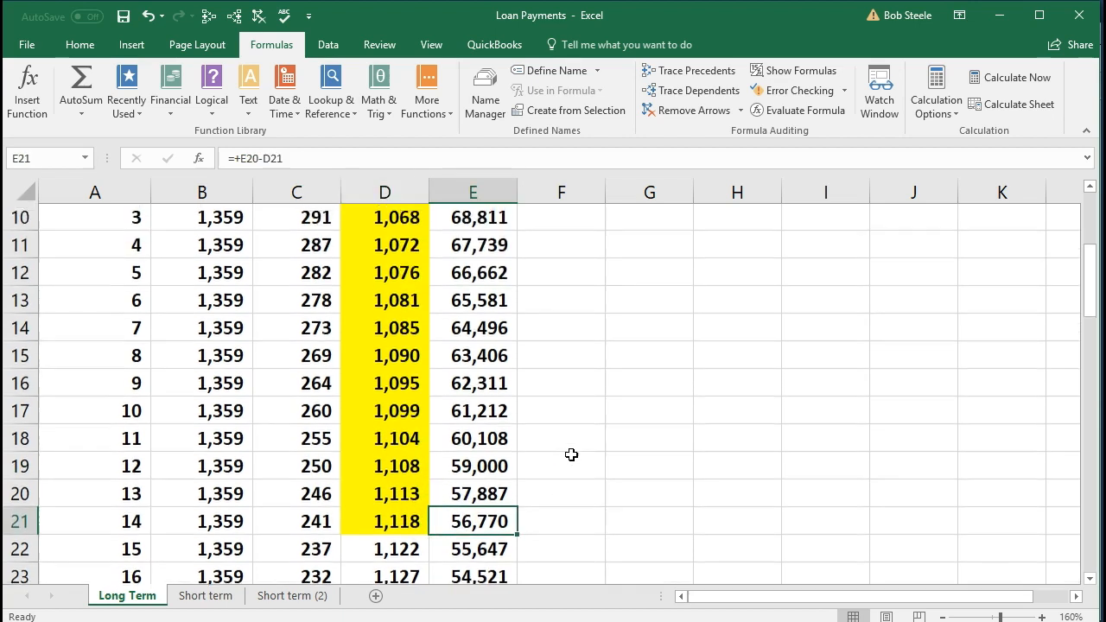
scroll(667, 279, up, 1)
scroll(667, 279, down, 3)
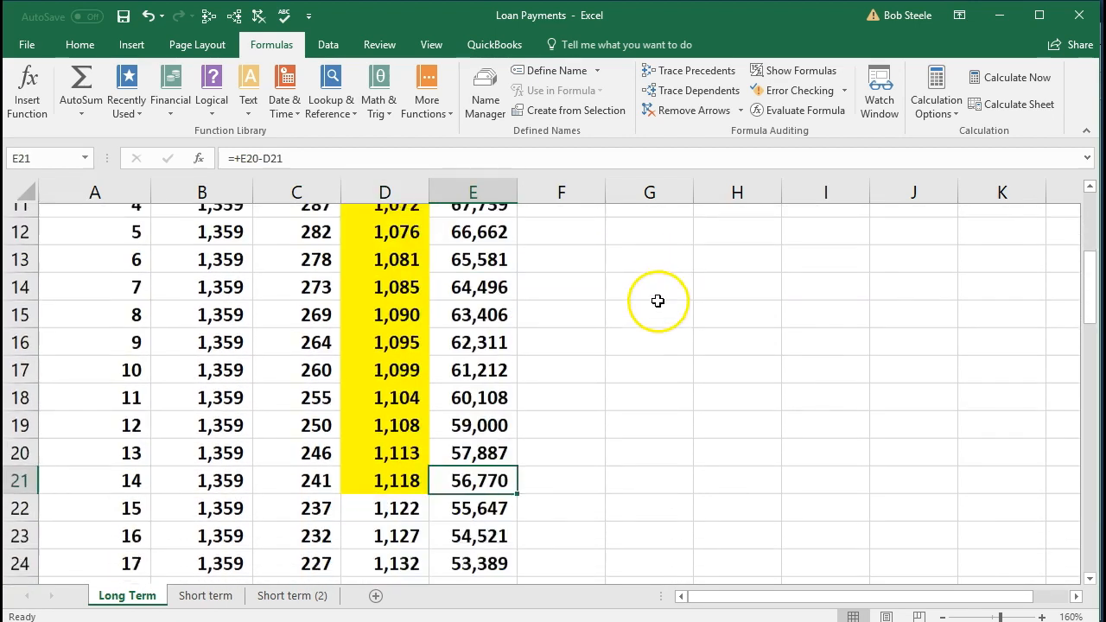
- Fill the payment 14 principal balance in E21 and the long-term portion in G9 with light blue
right_click(508, 439)
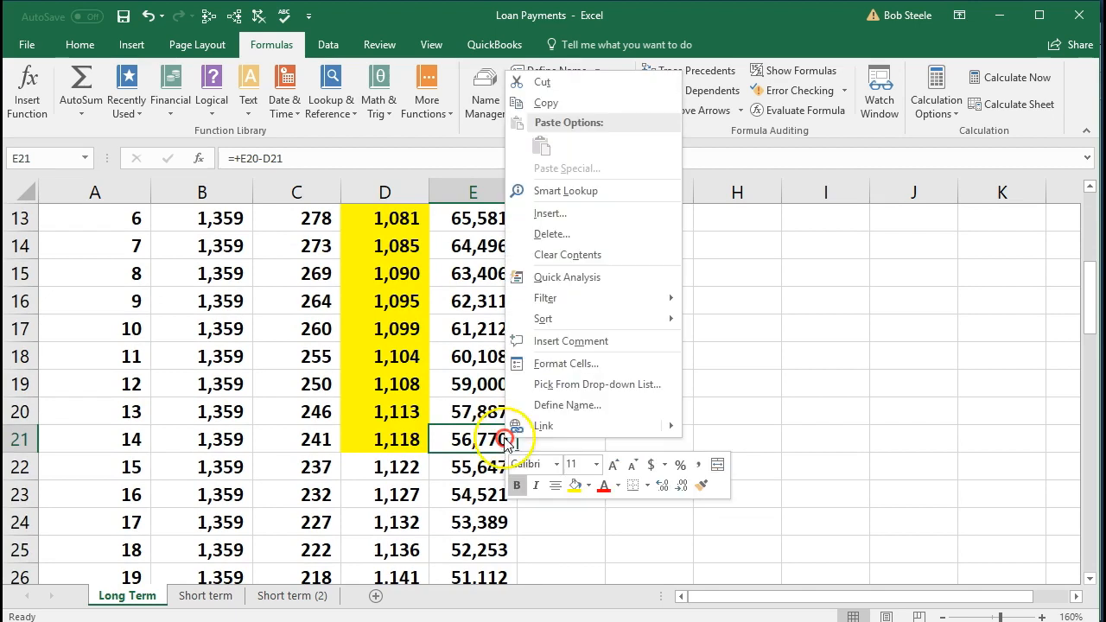
click(589, 485)
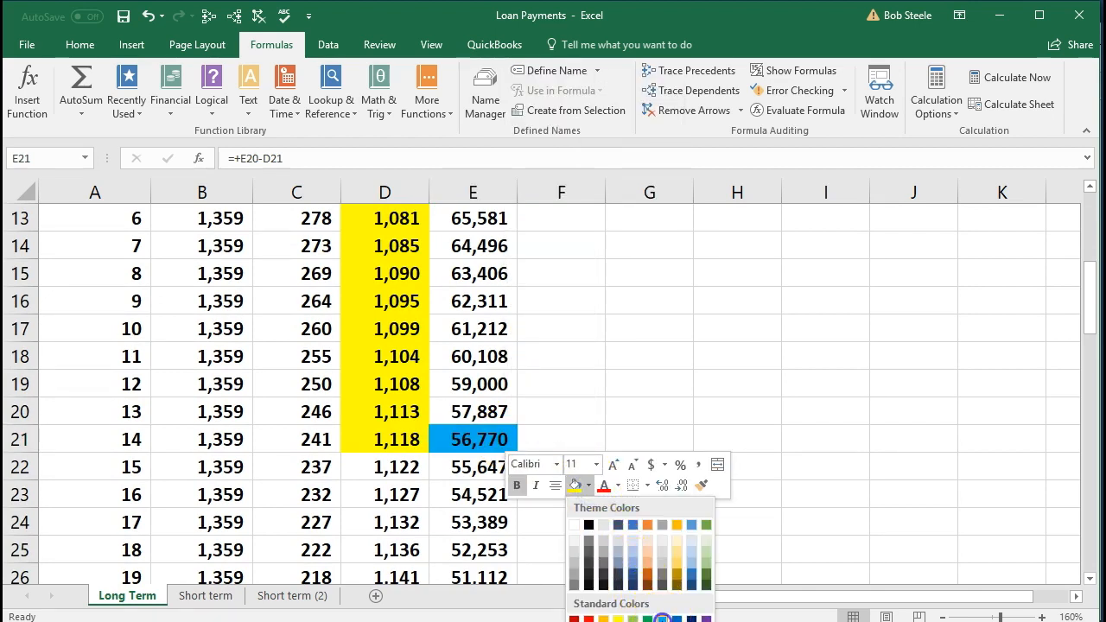
click(662, 619)
scroll(785, 405, up, 3)
click(659, 357)
right_click(659, 356)
click(729, 327)
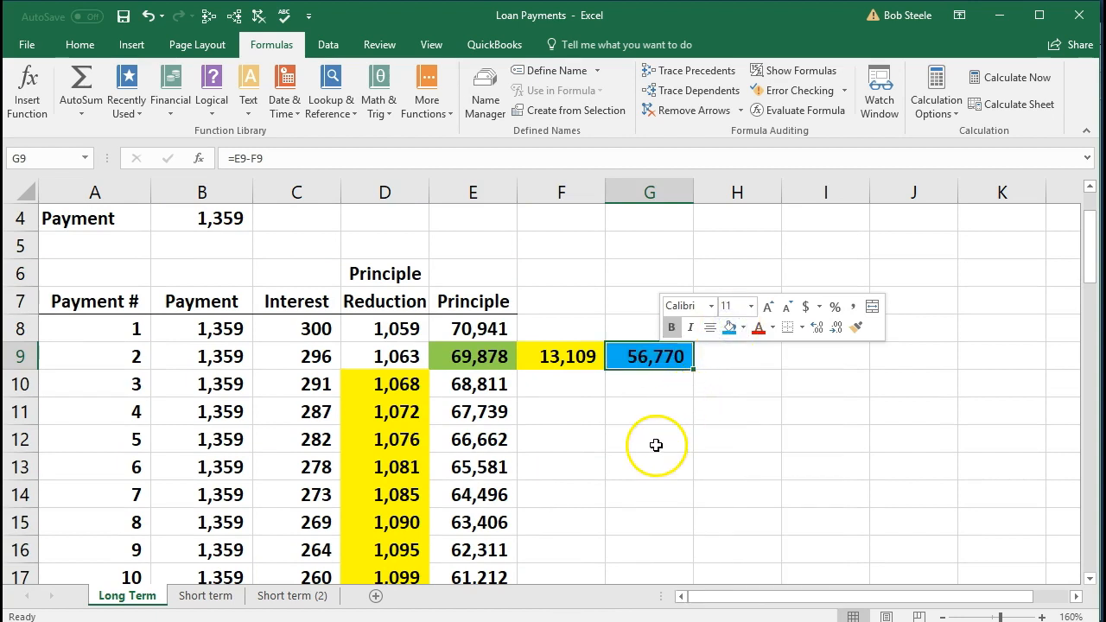
click(648, 443)
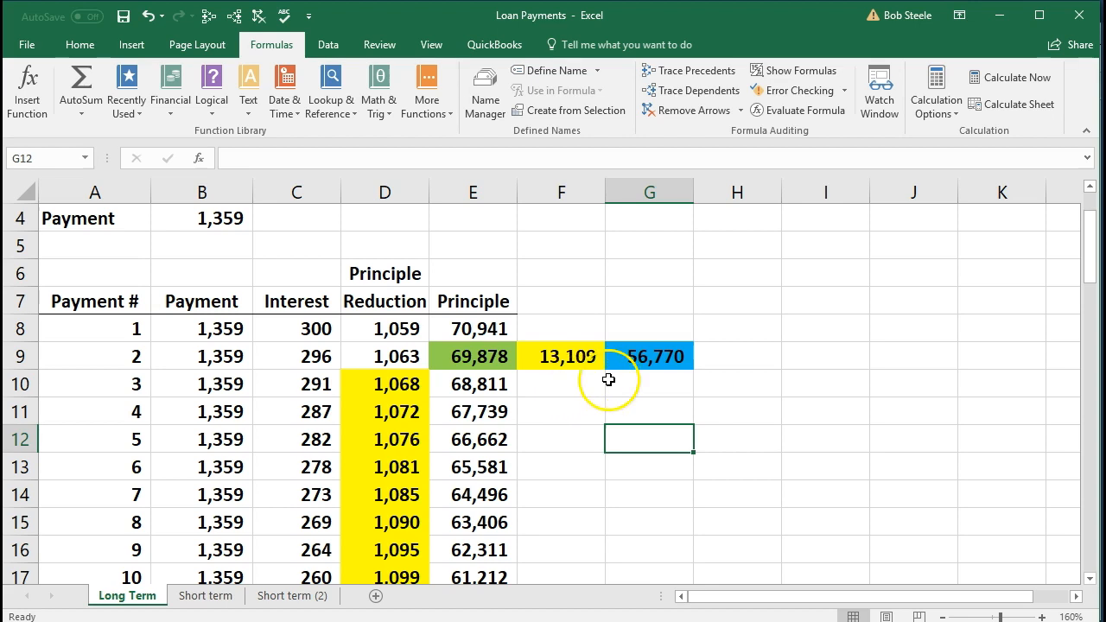
- Review the loan split in F9:G9, switch to QuickBooks, and close the Transactions by Account report
click(638, 358)
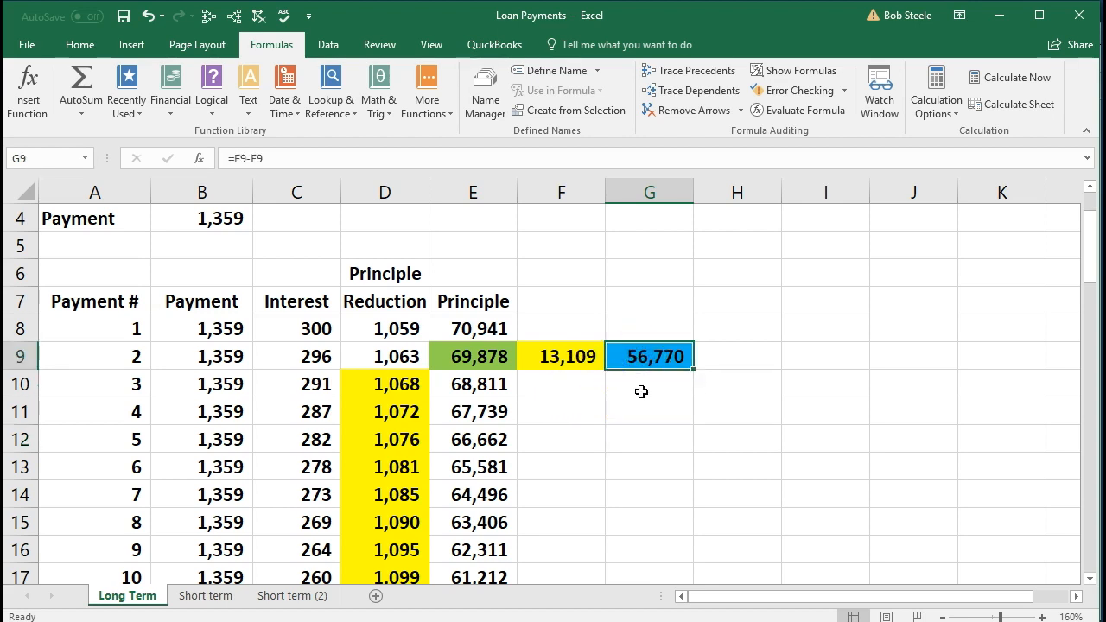
click(585, 400)
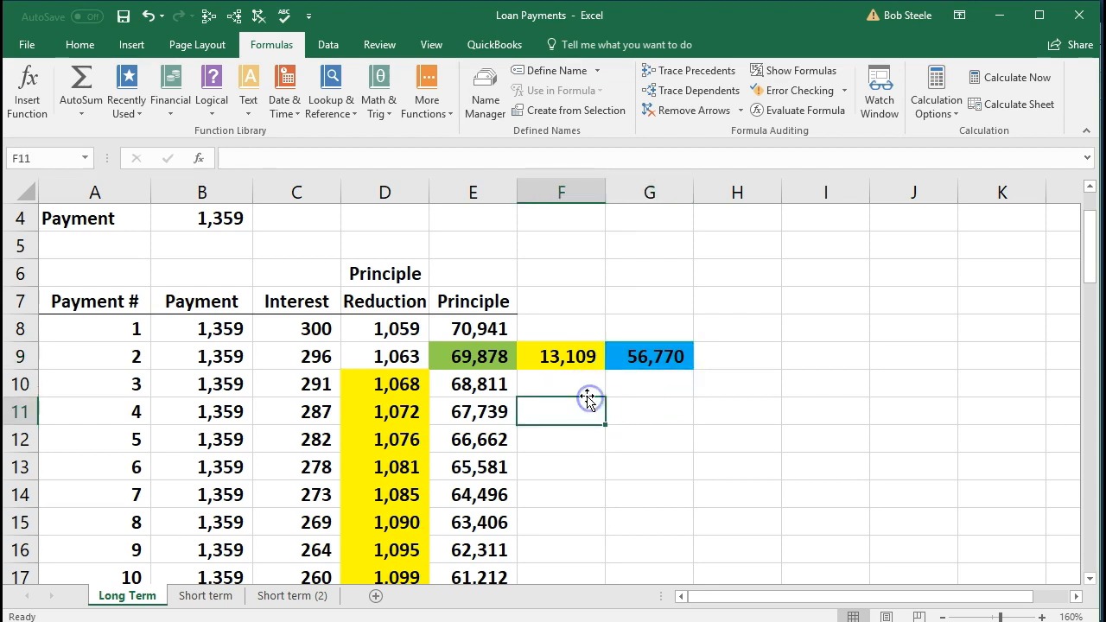
click(562, 356)
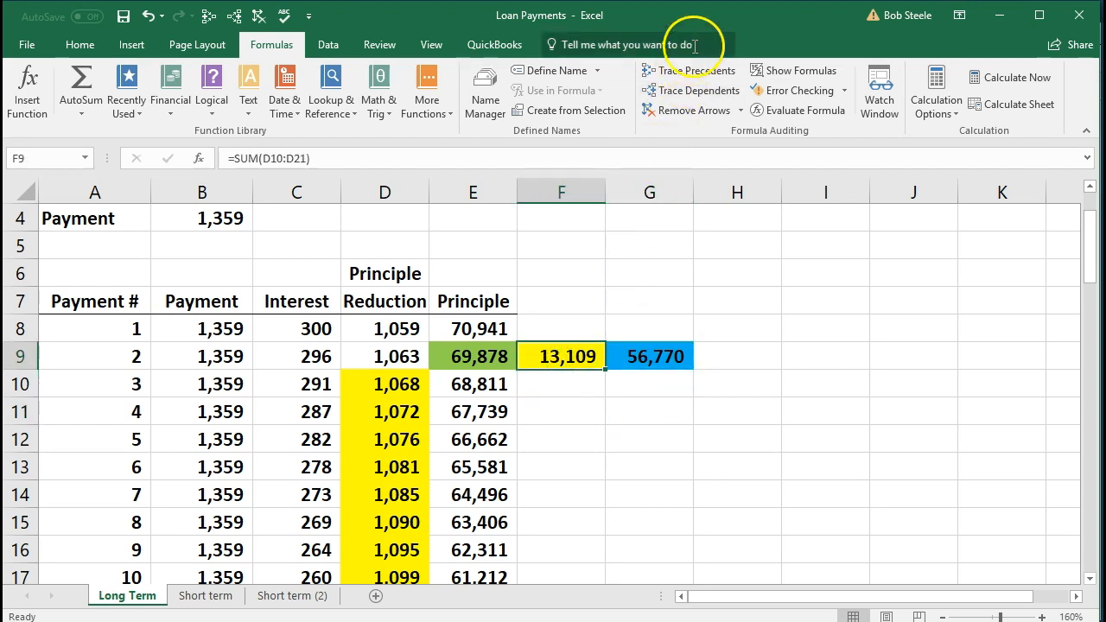
mouse_move(699, 20)
mouse_down()
mouse_move(1105, 60)
mouse_move(1105, 93)
mouse_move(955, 43)
mouse_move(574, 32)
mouse_move(595, 14)
mouse_move(691, 17)
mouse_up()
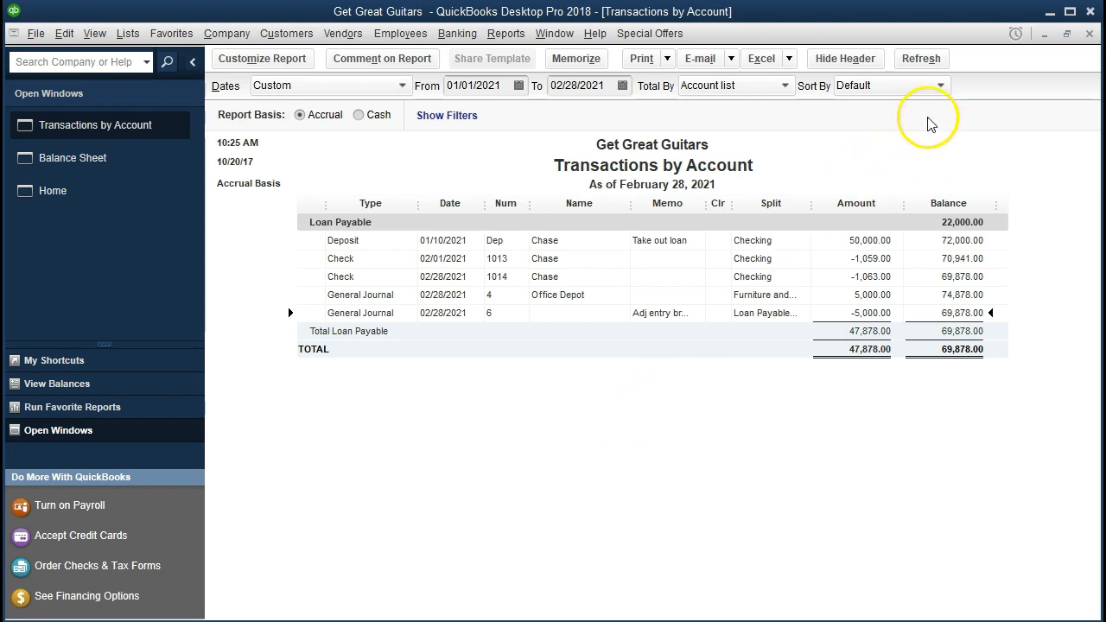
click(1091, 34)
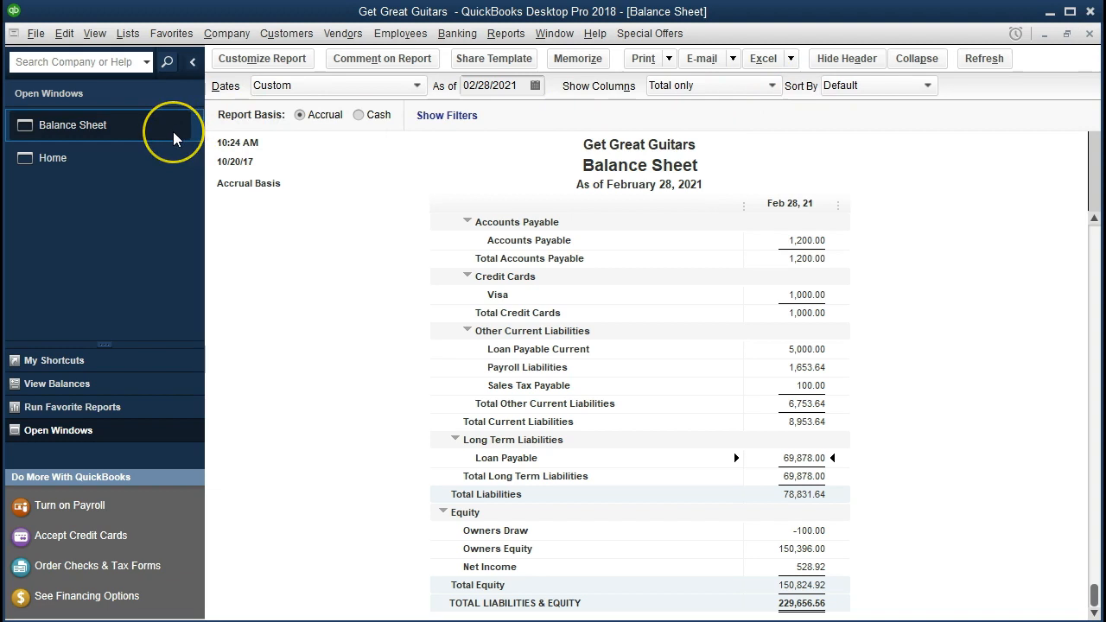
click(449, 34)
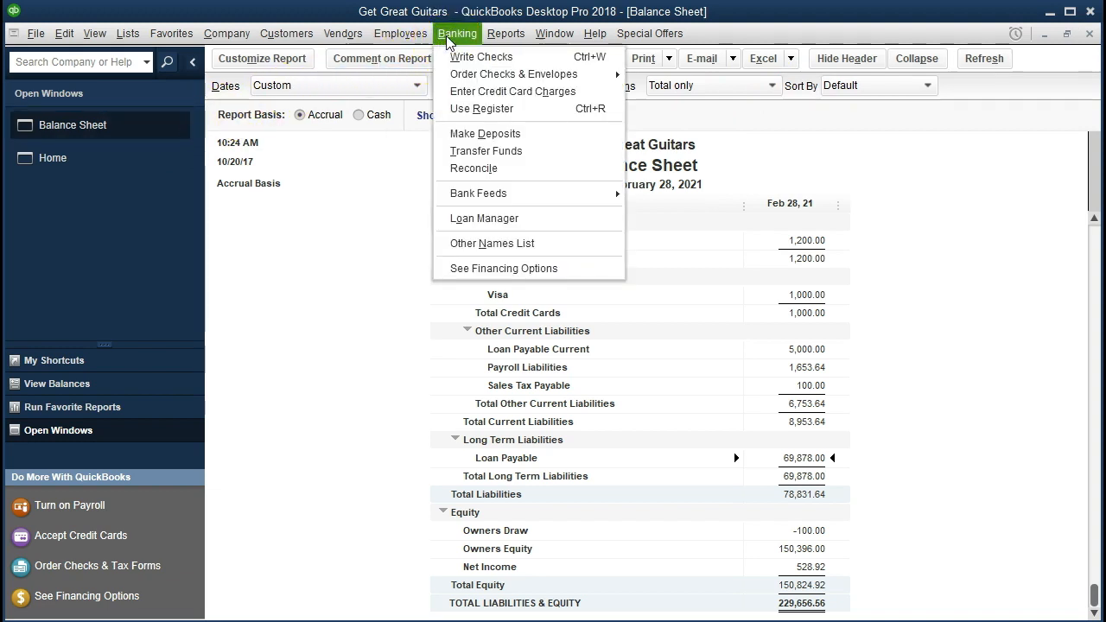
click(449, 34)
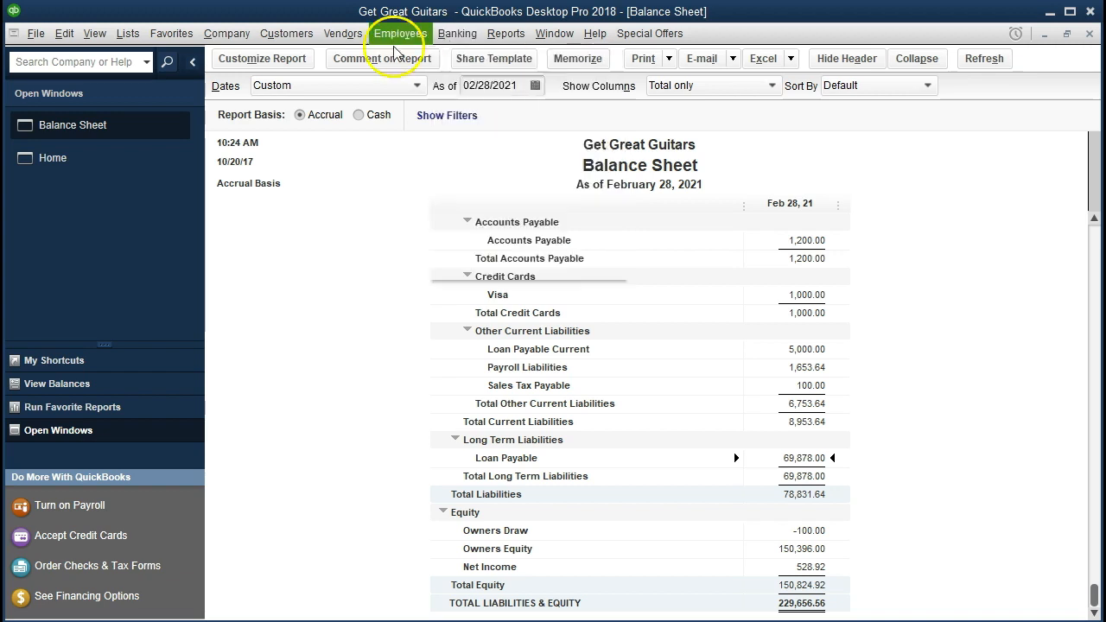
click(235, 33)
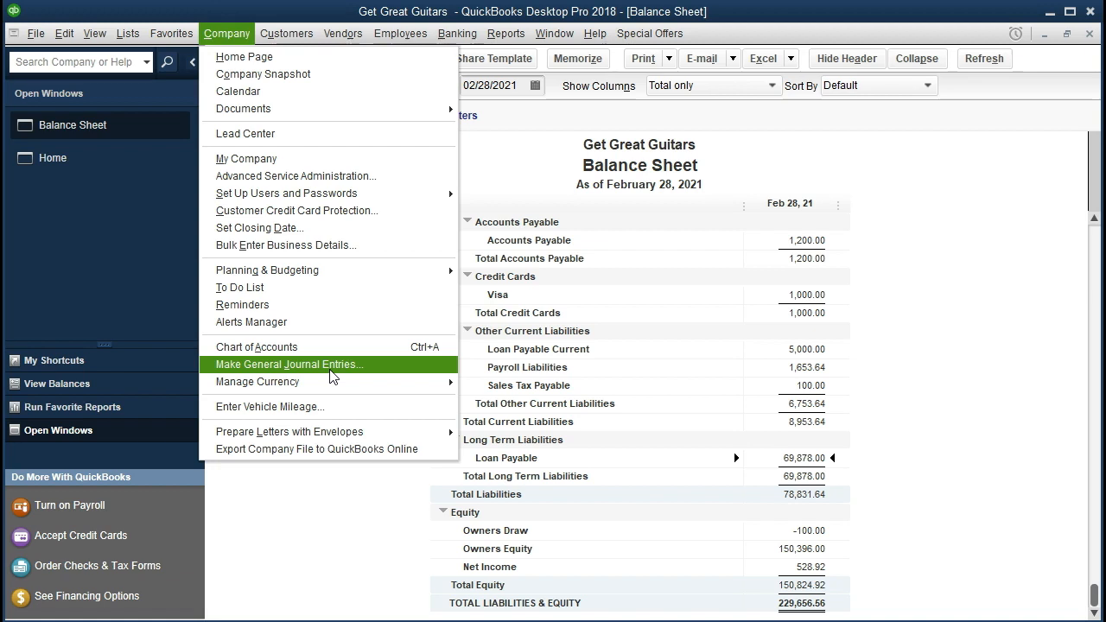
click(182, 226)
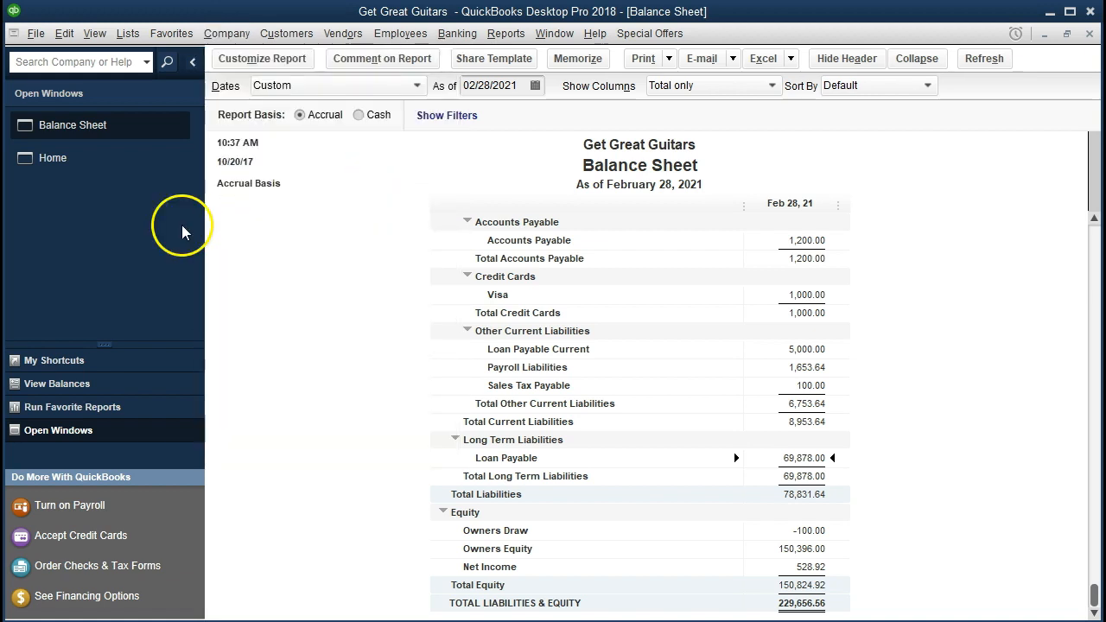
- Open the account register for Loan Payable Current
click(451, 34)
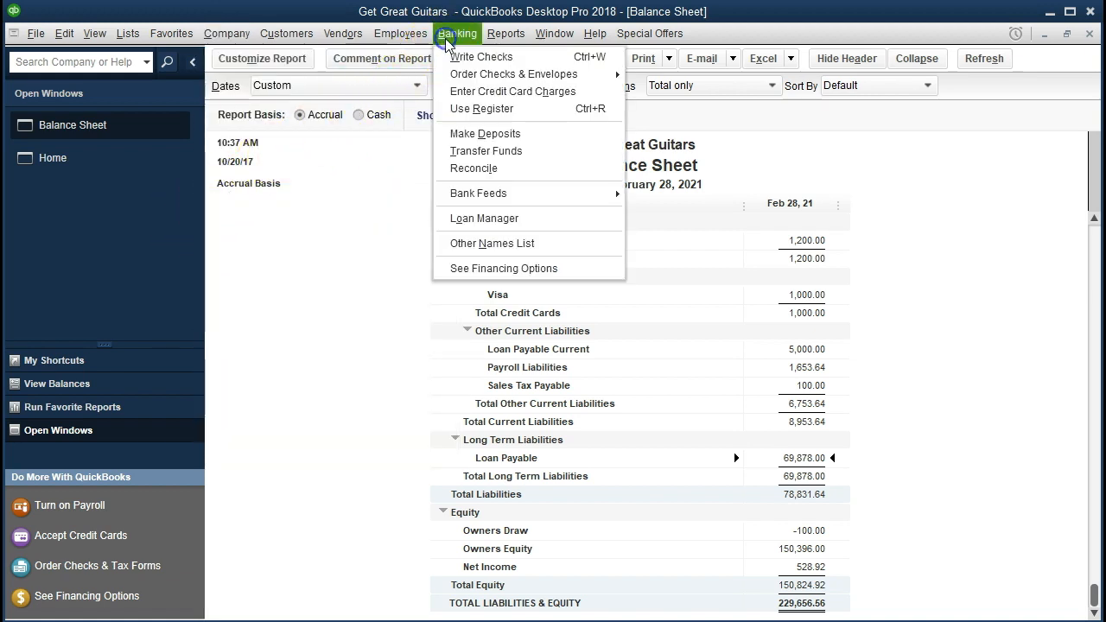
click(527, 110)
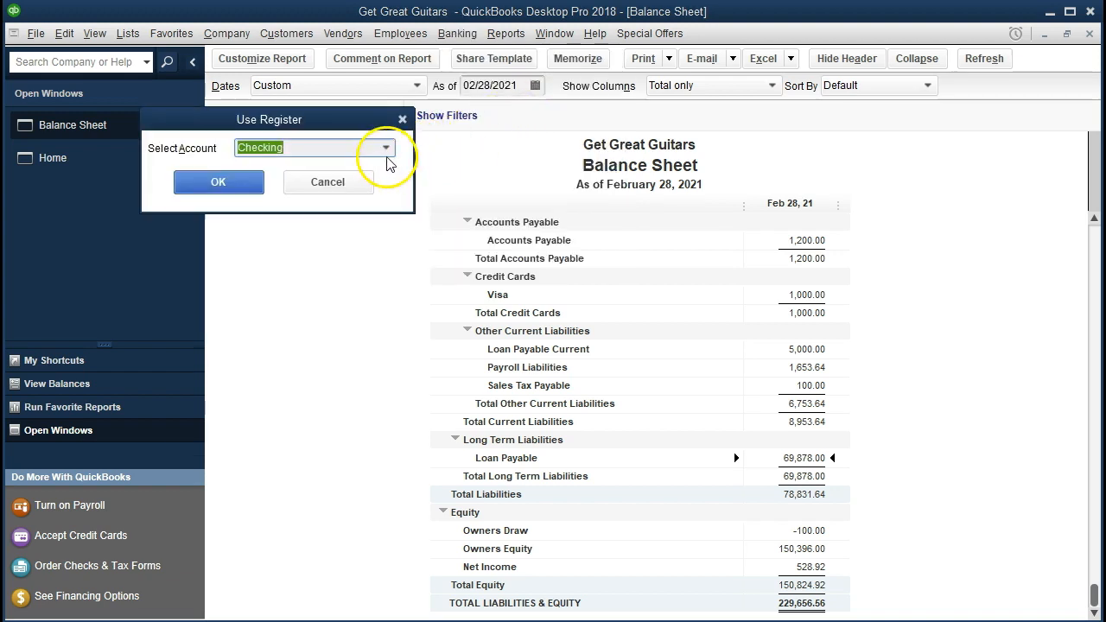
click(387, 148)
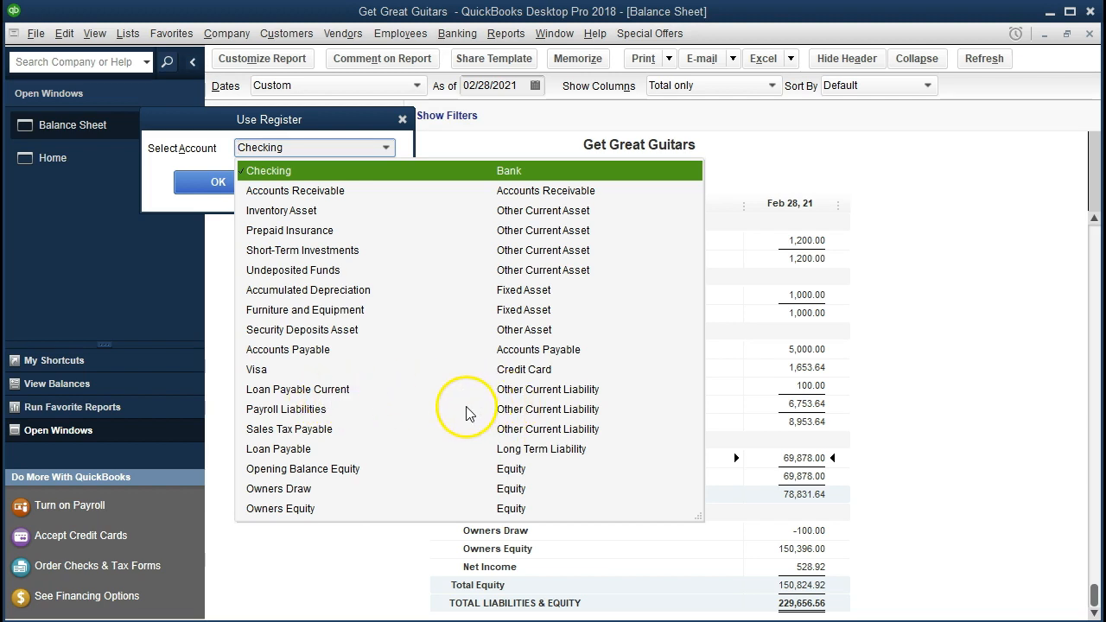
click(347, 393)
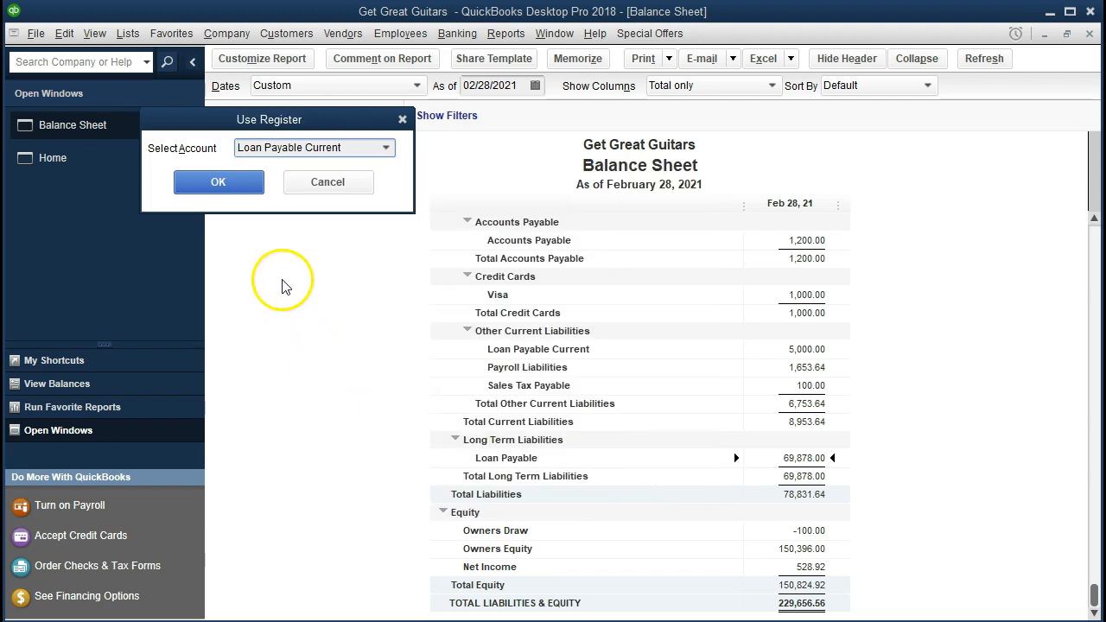
click(240, 185)
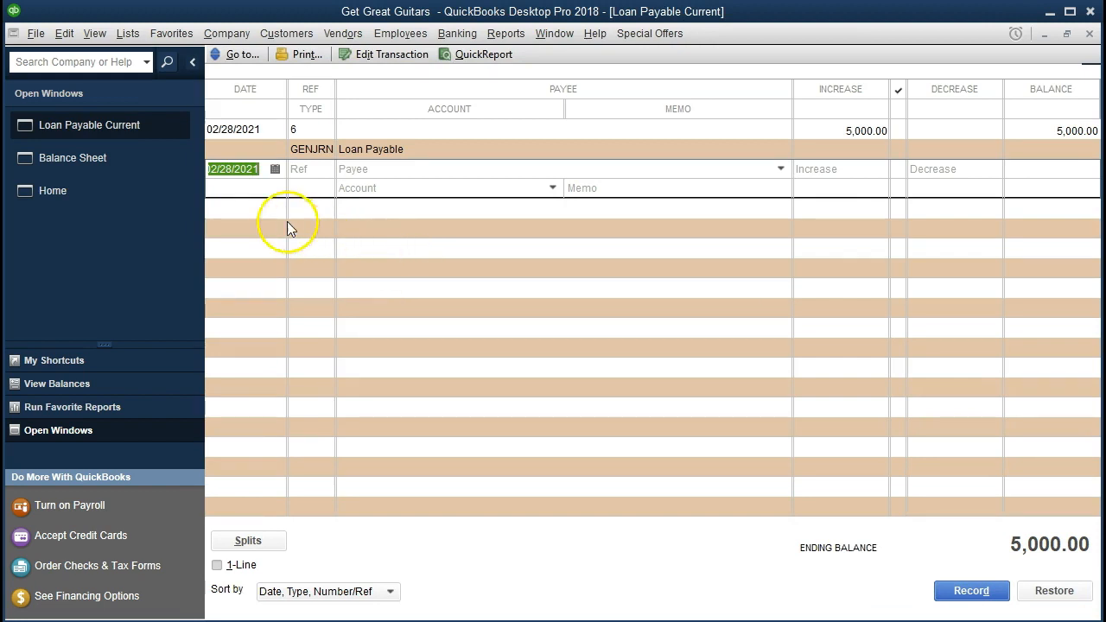
- Start a new 02/28/2021 register entry, check the current portion in Excel's F9, and enter an increase of 13,109
key(Tab)
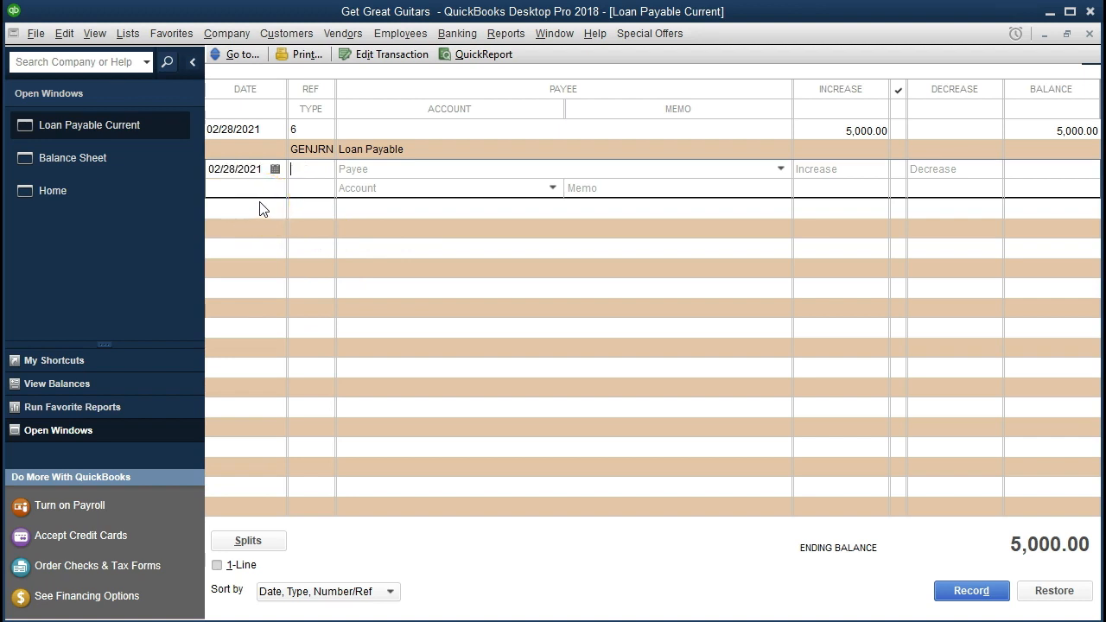
key(Tab)
key(Tab)
click(605, 620)
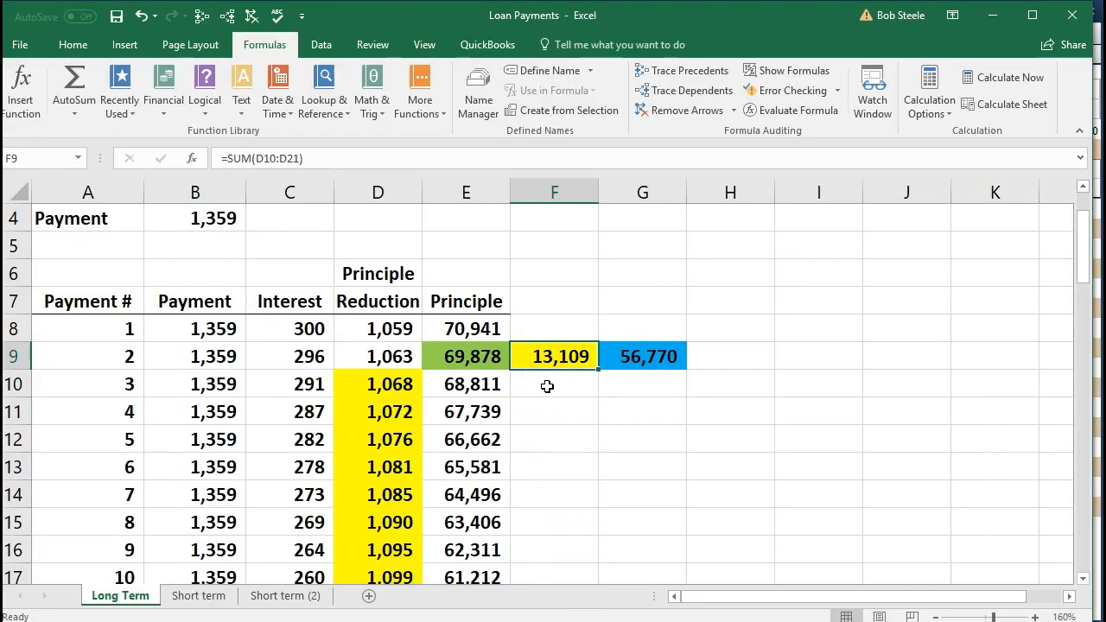
click(991, 16)
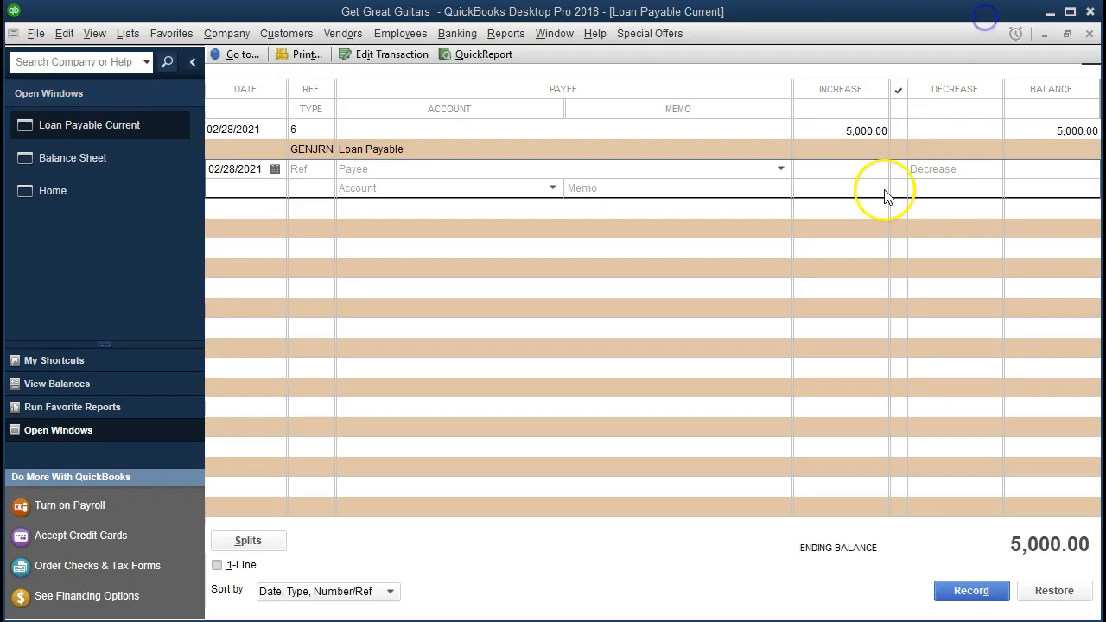
click(842, 170)
text(1)
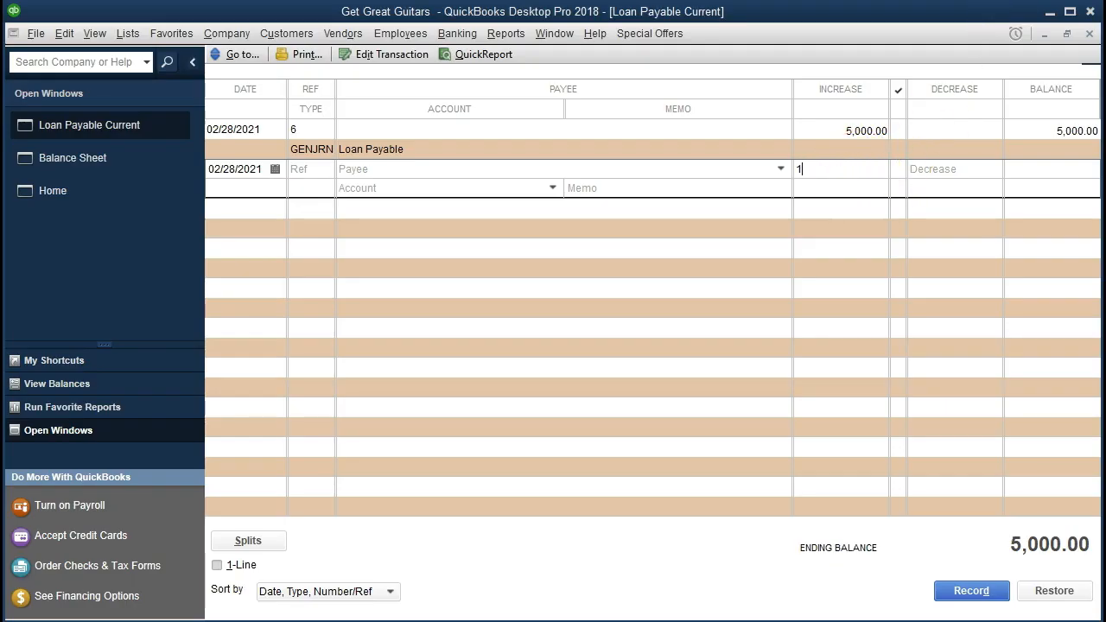
text(3,109)
key(Tab)
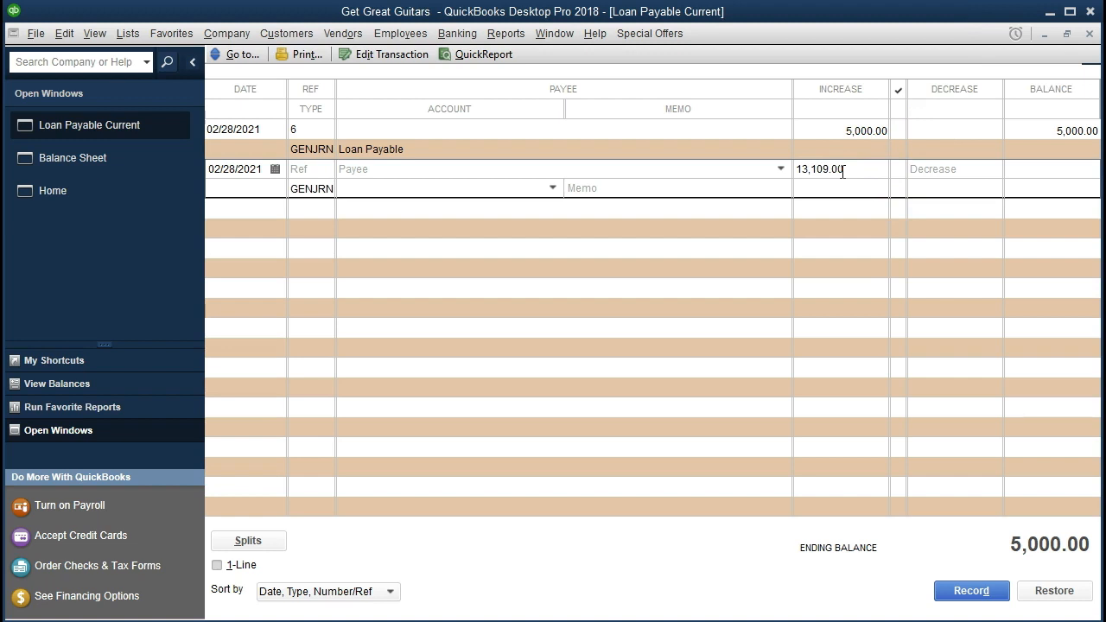
- Assign the long-term liability account Loan Payable to the 13,109 register entry and record it
click(552, 188)
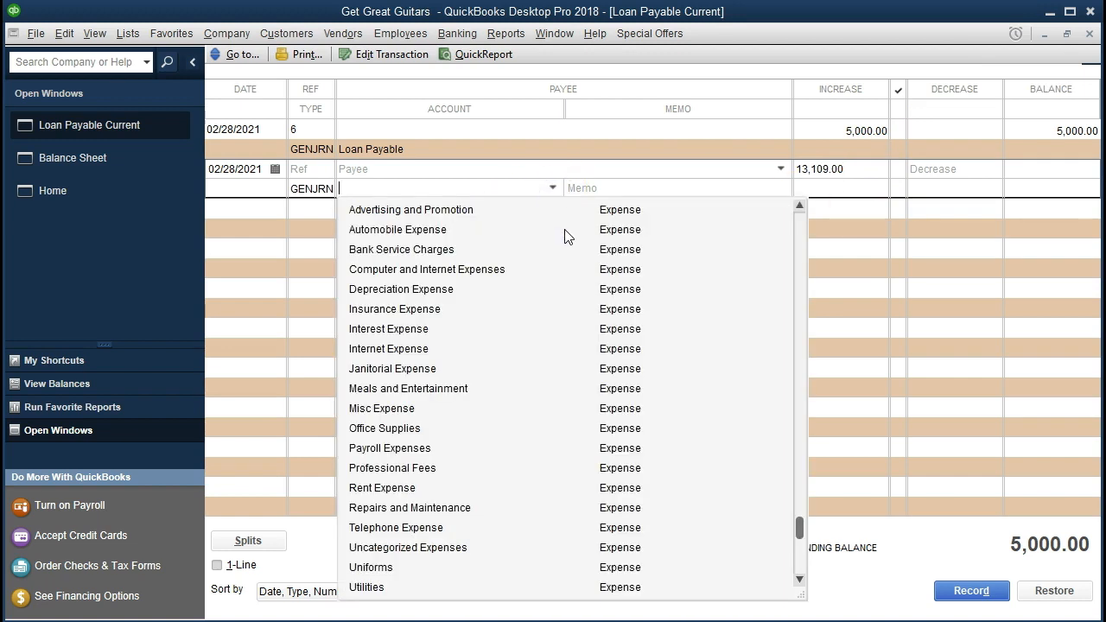
scroll(543, 395, up, 1)
scroll(542, 396, up, 4)
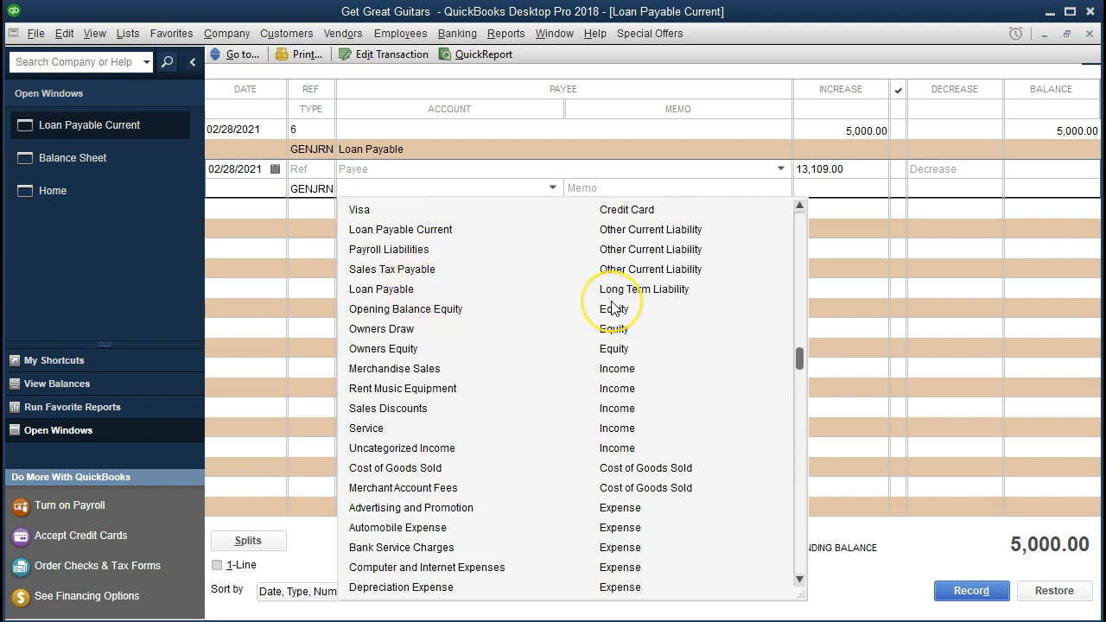
click(396, 289)
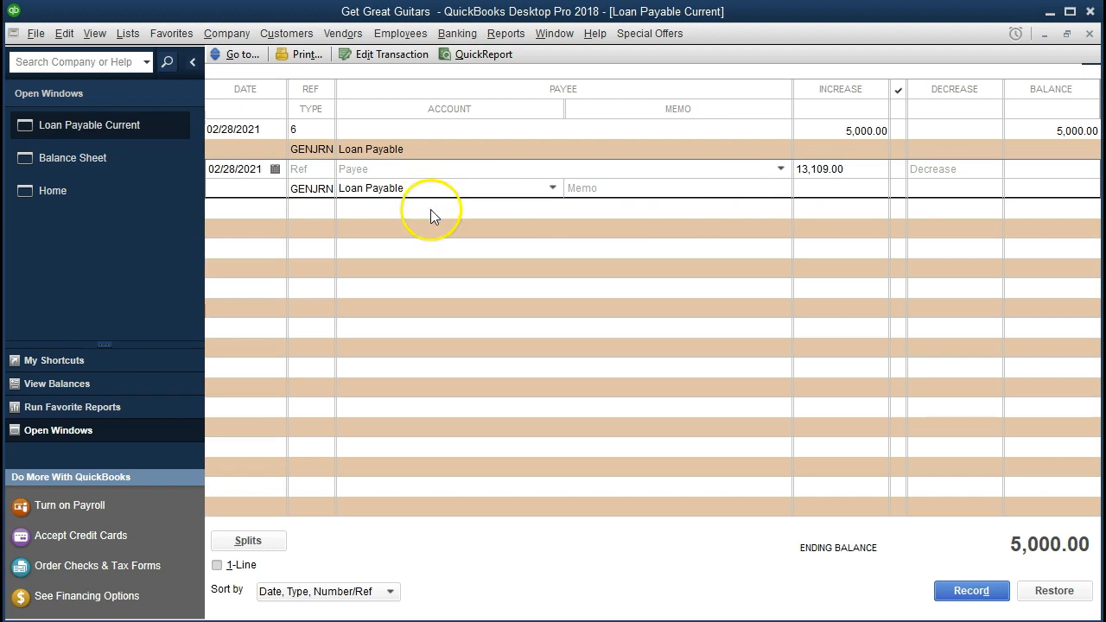
key(Return)
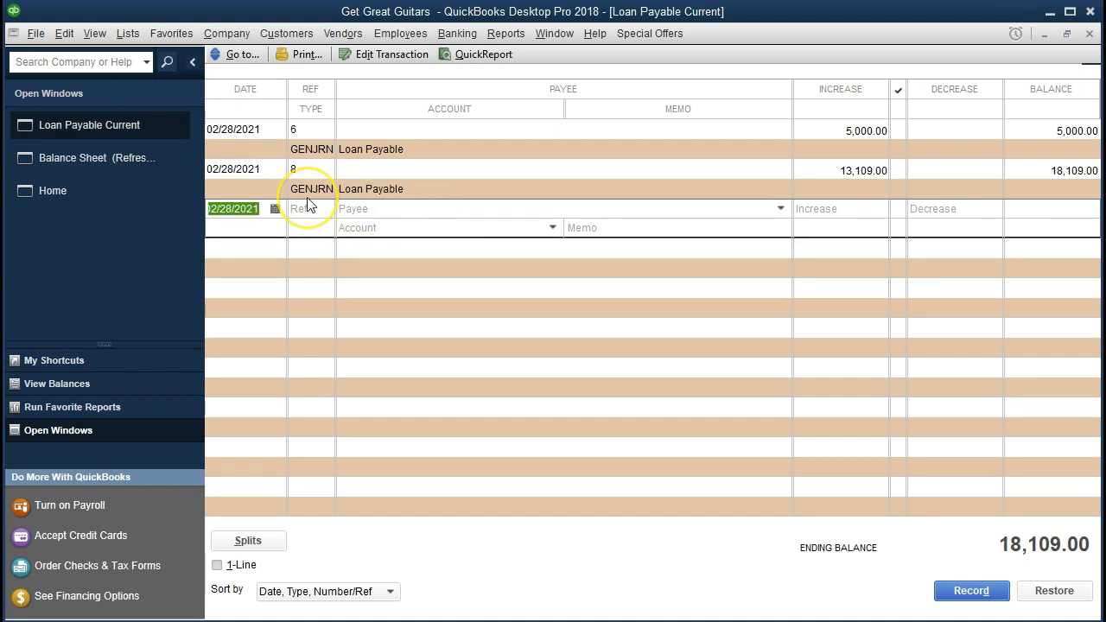
- Trace the Balance Sheet's Loan Payable Current balance to the 13,109 journal entry, then close the register
click(129, 164)
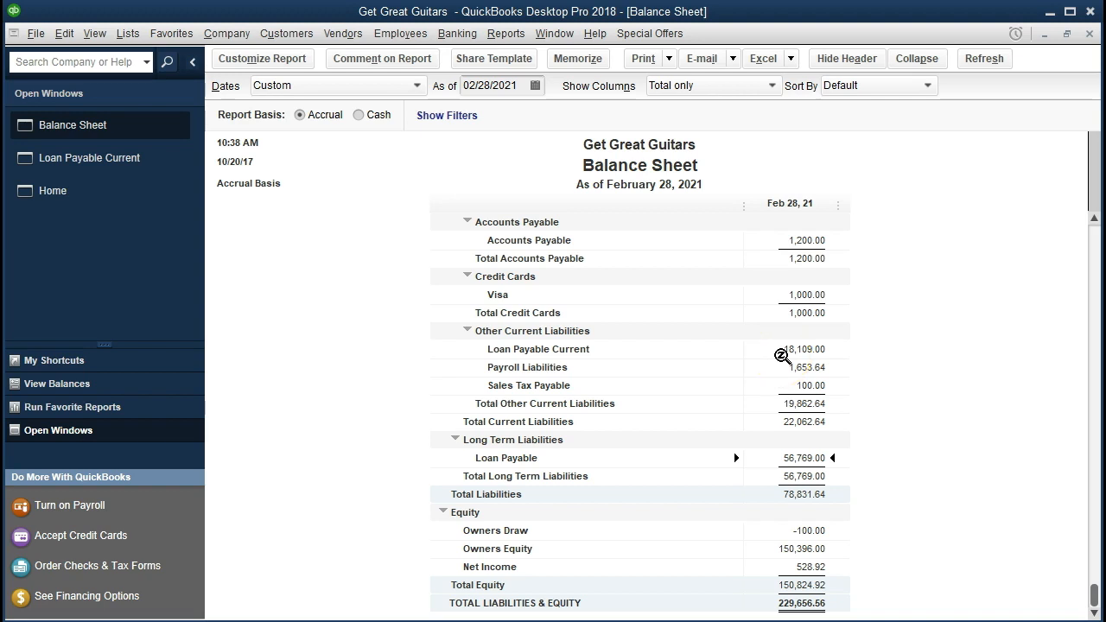
double_click(768, 349)
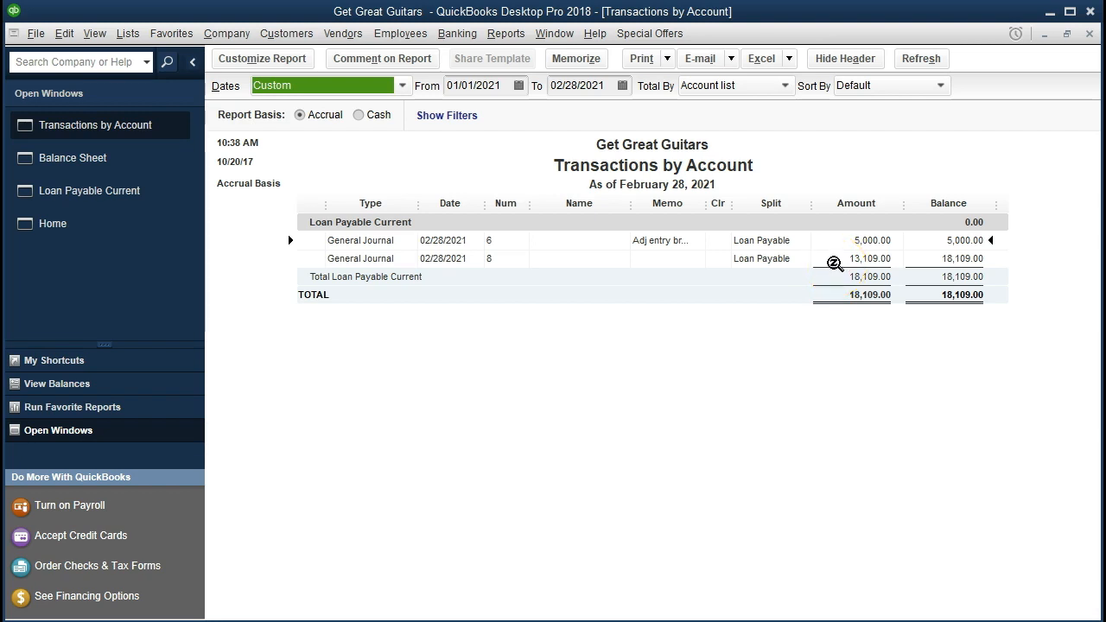
double_click(835, 261)
click(653, 243)
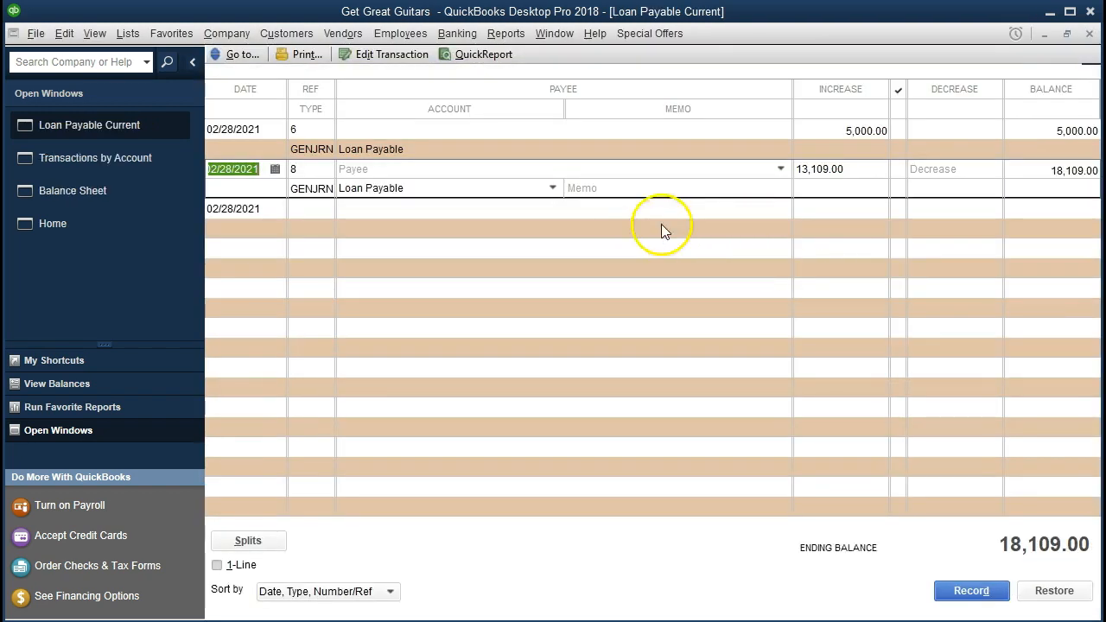
click(1090, 34)
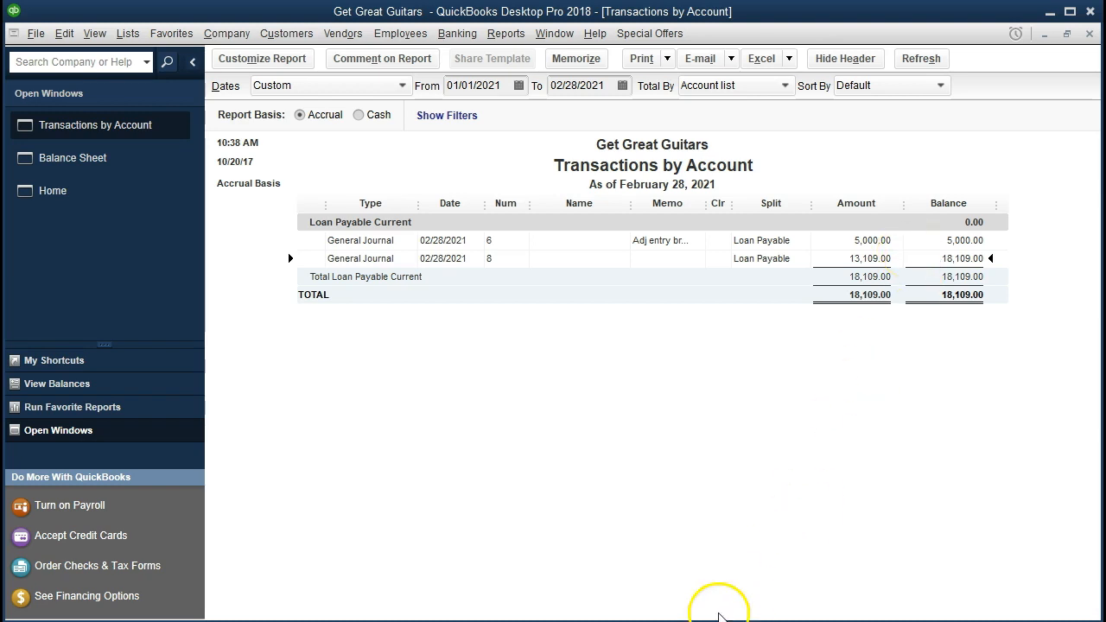
- Check the loan amount in B1 of Excel's Short term sheet, then return to QuickBooks and close the Transactions by Account report
click(666, 621)
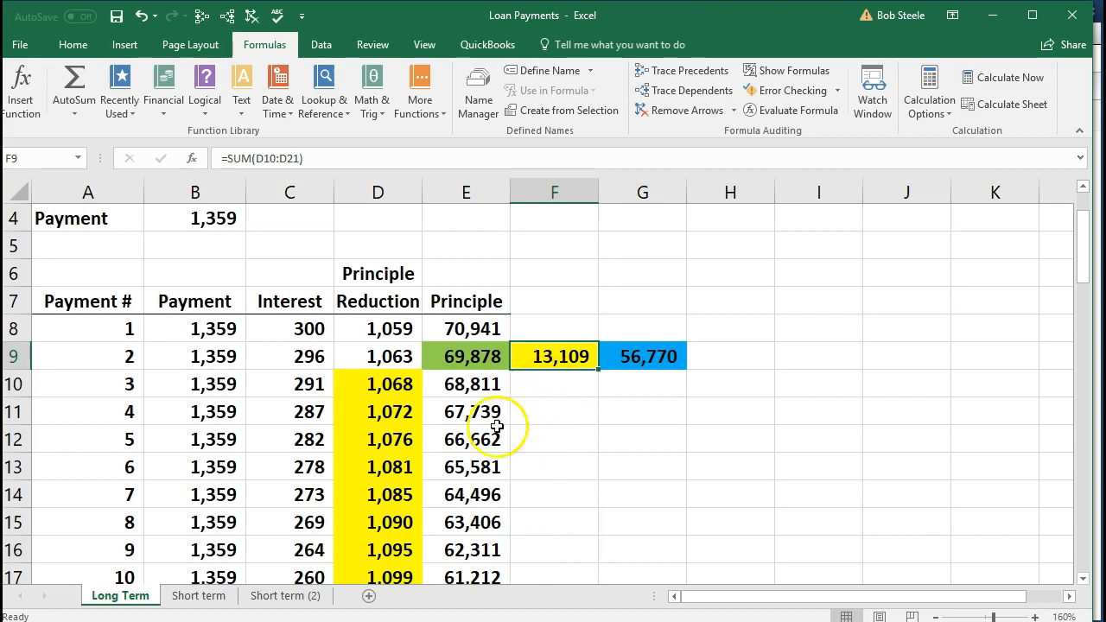
click(201, 597)
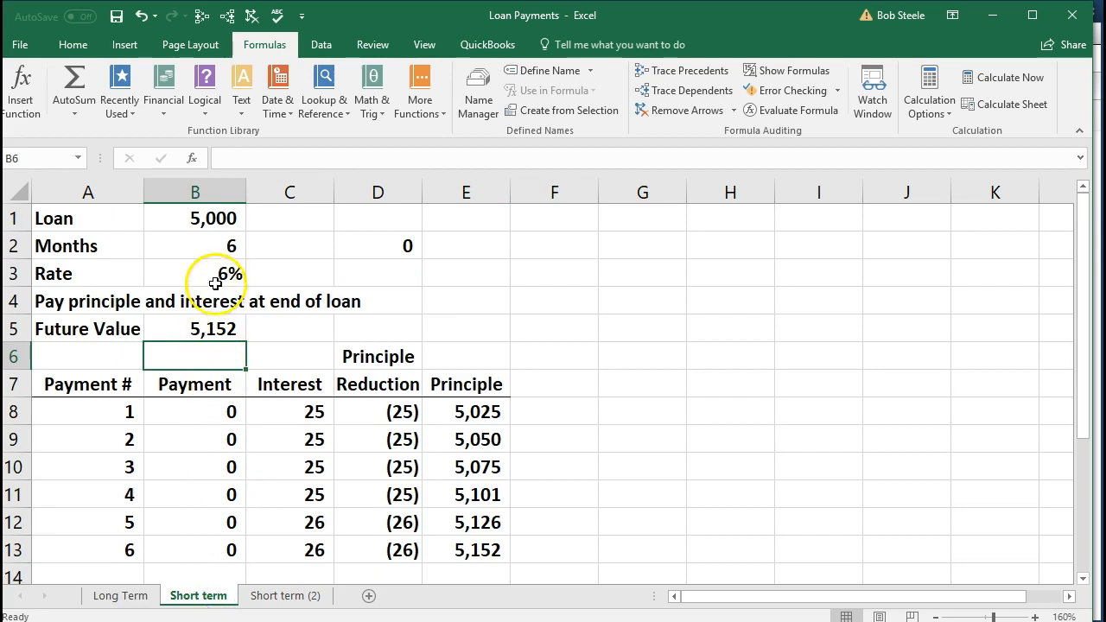
click(195, 219)
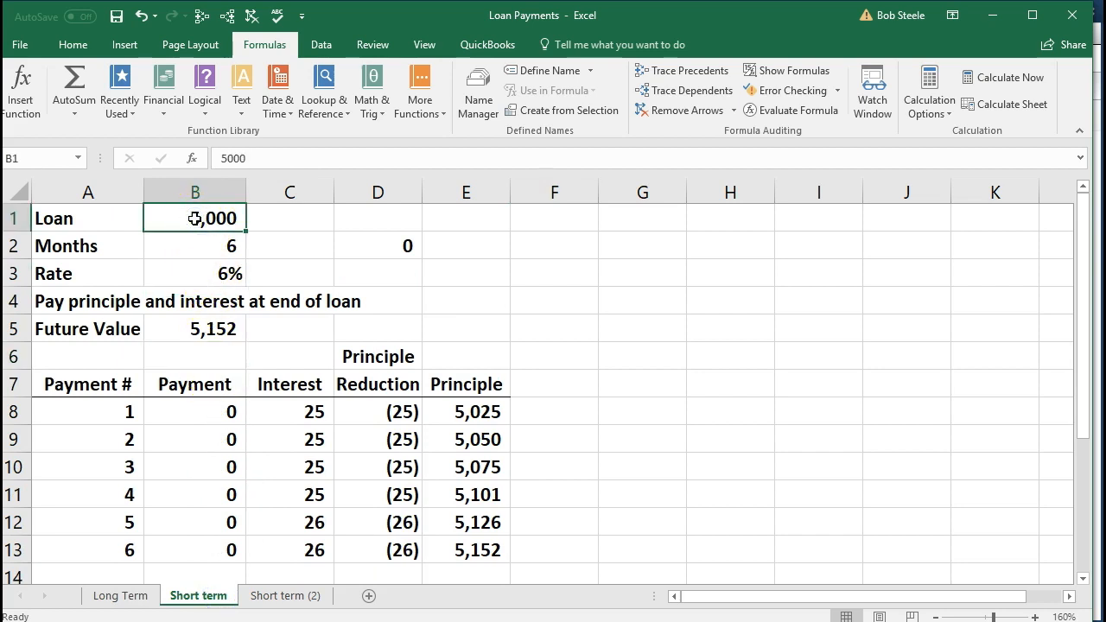
click(121, 596)
click(994, 16)
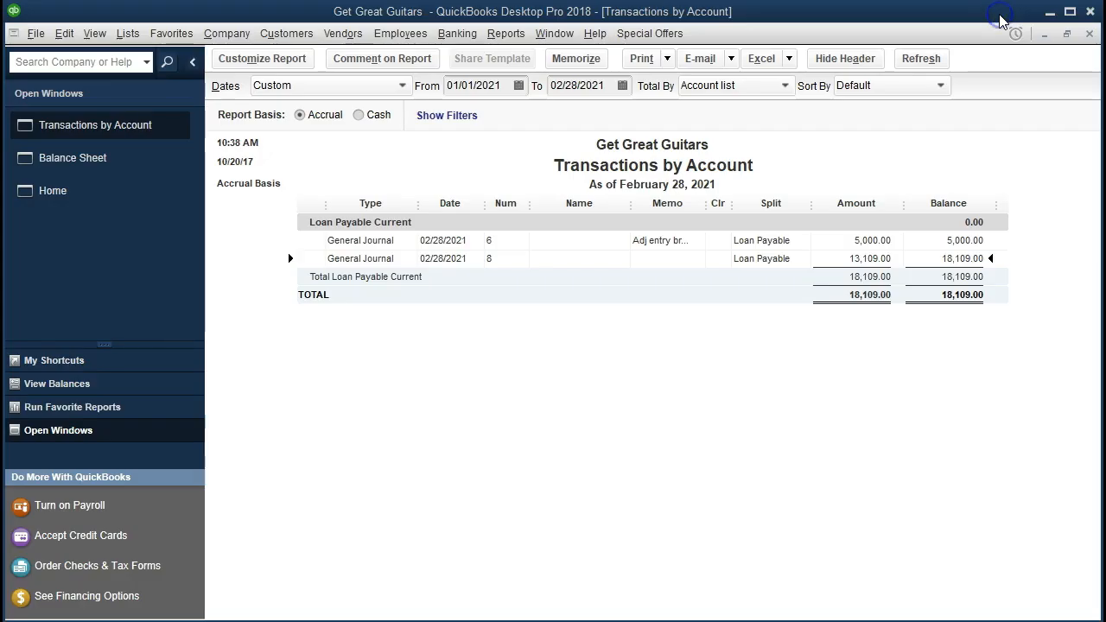
click(1091, 33)
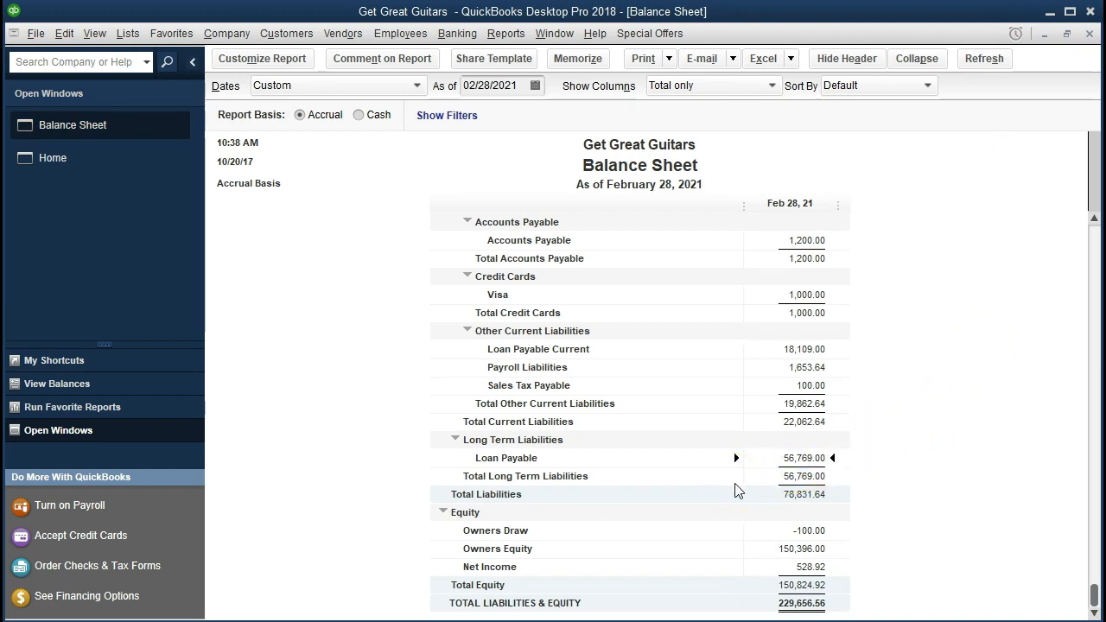
- Trace the Balance Sheet's long-term Loan Payable balance to its 13,109 journal entry, then close the register
double_click(757, 455)
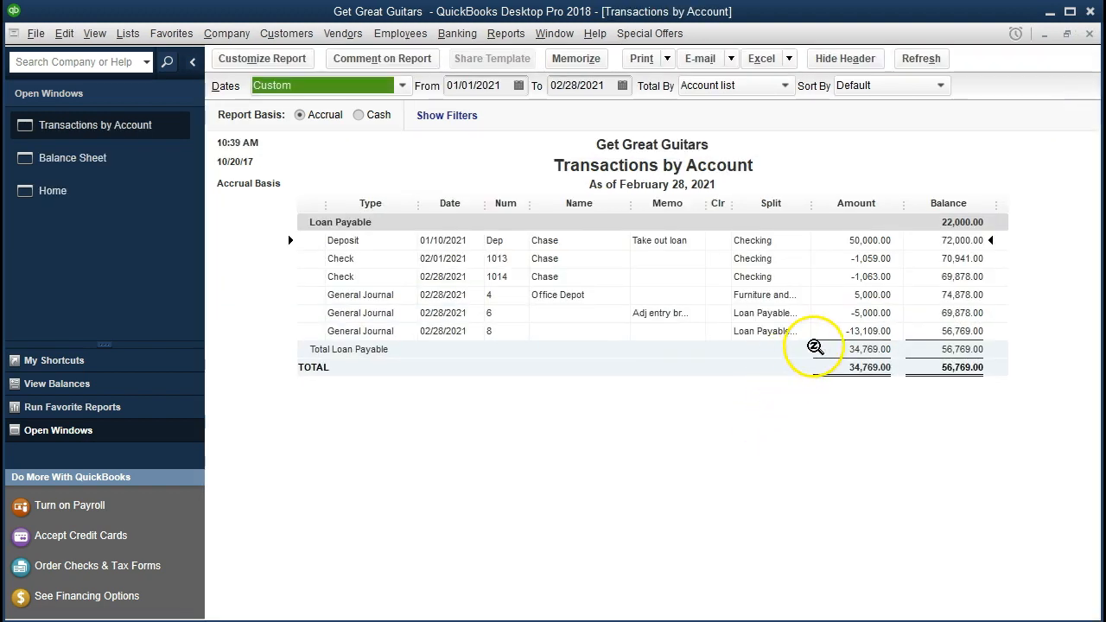
click(813, 334)
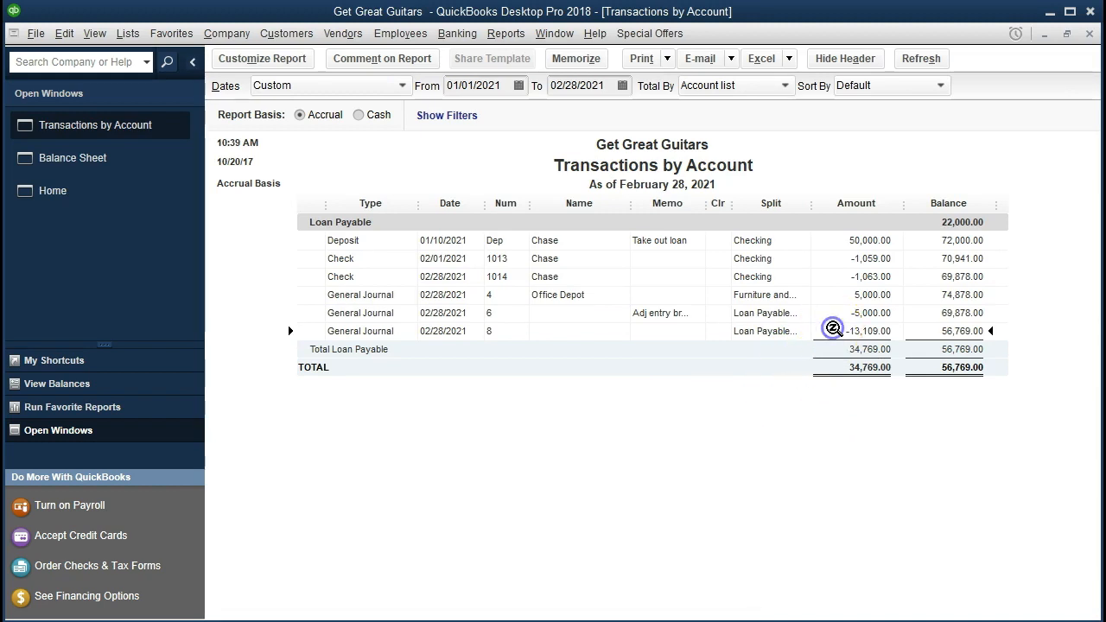
double_click(833, 329)
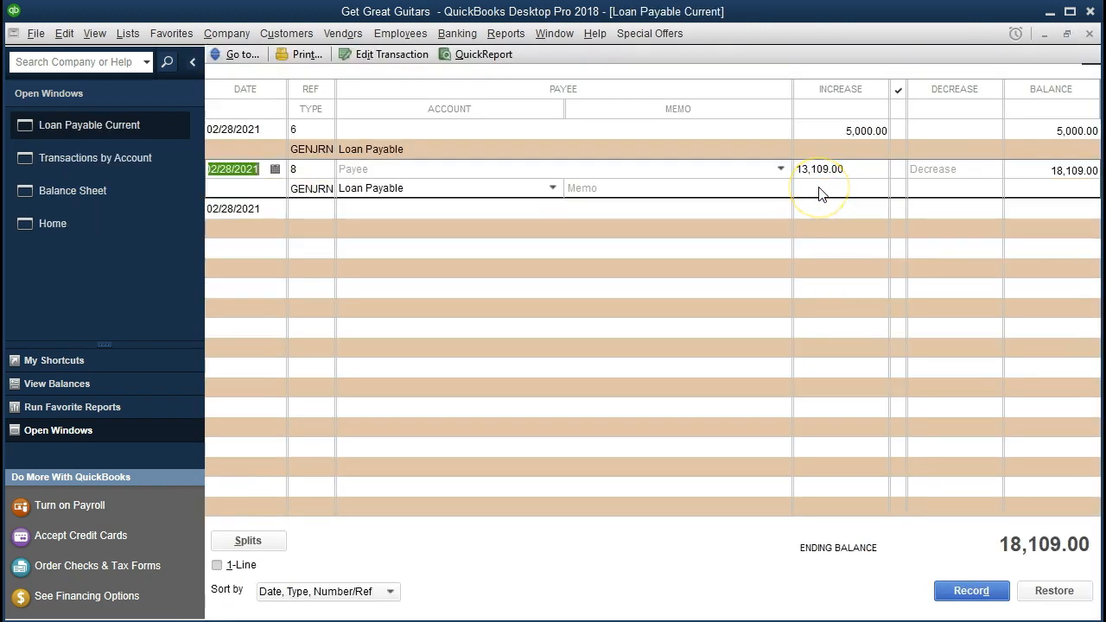
click(1089, 33)
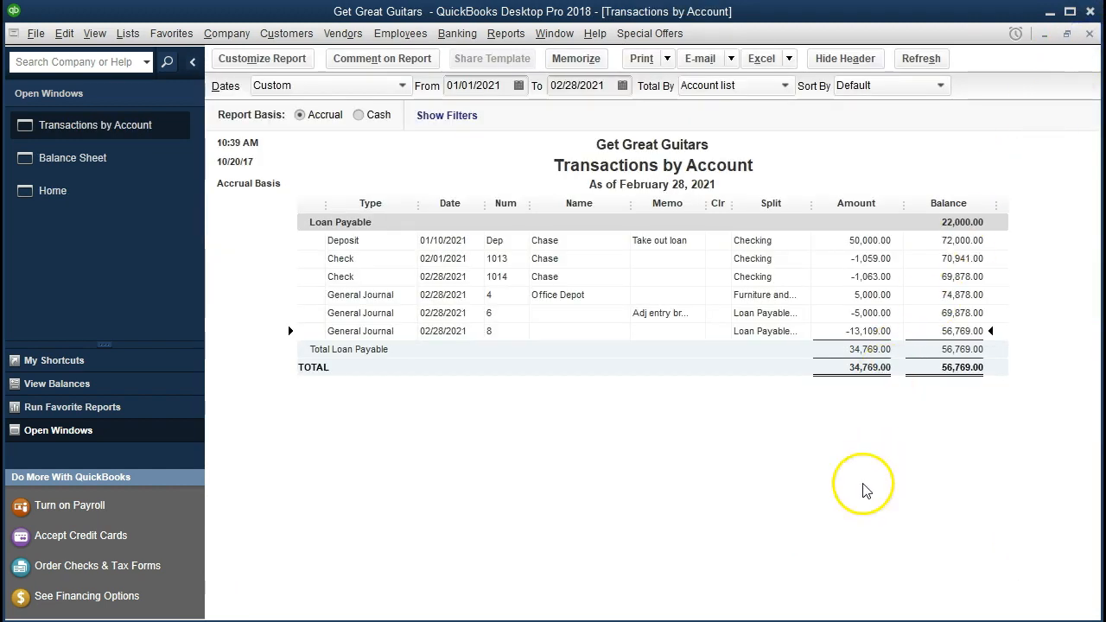
- Compare the Loan Payable balance in QuickBooks with Excel's long-term portion in G9 and the payment 14 principal balance in E21
key(alt+Tab)
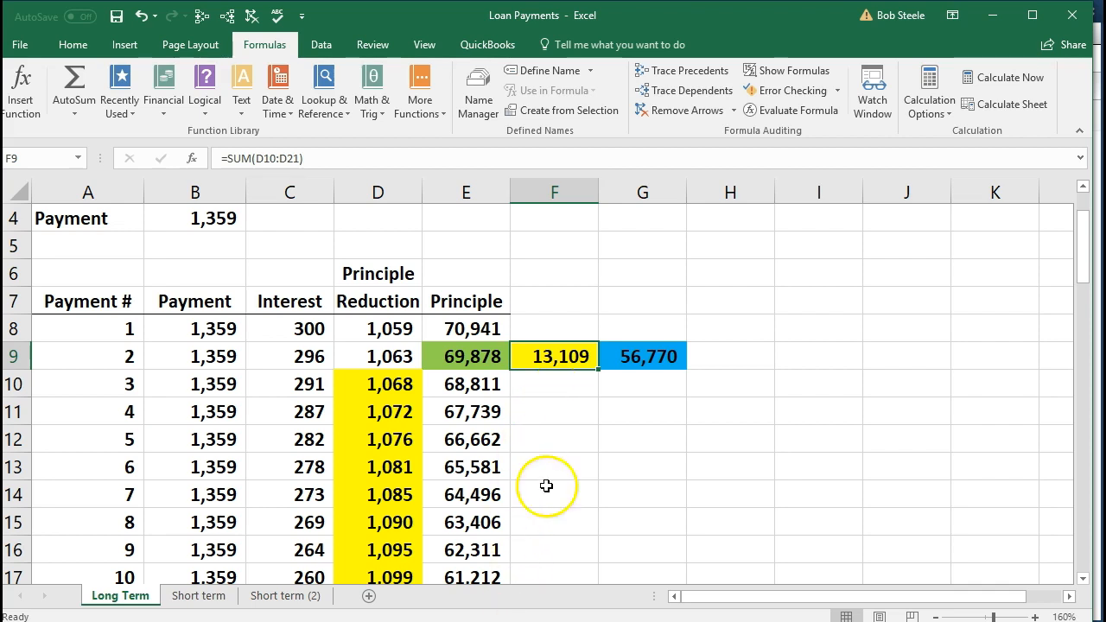
key(alt+Tab)
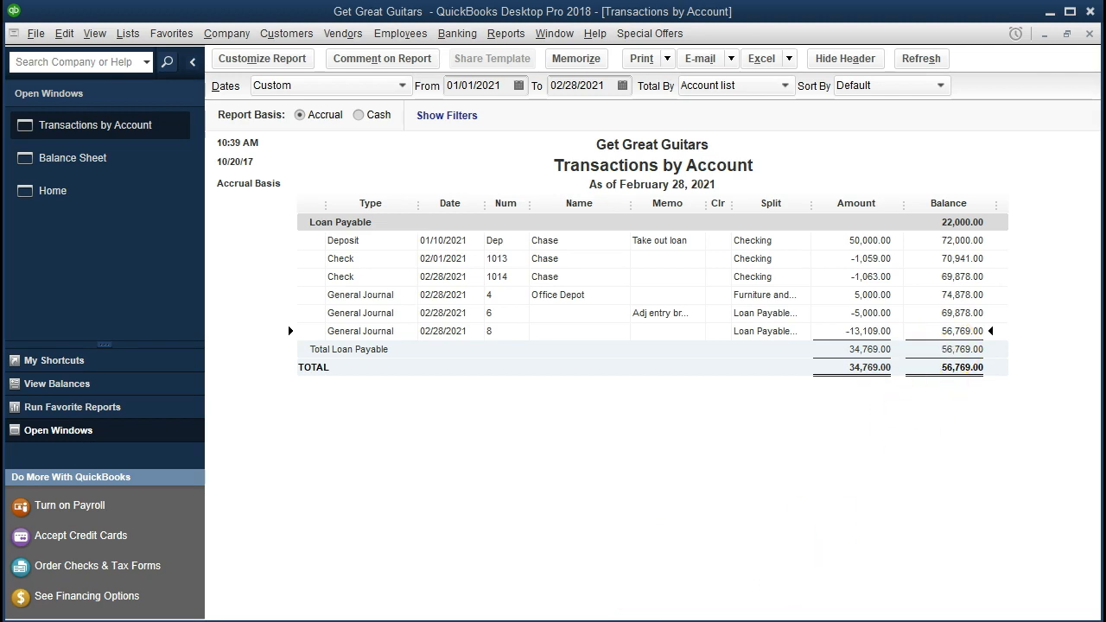
key(alt+Tab)
click(662, 365)
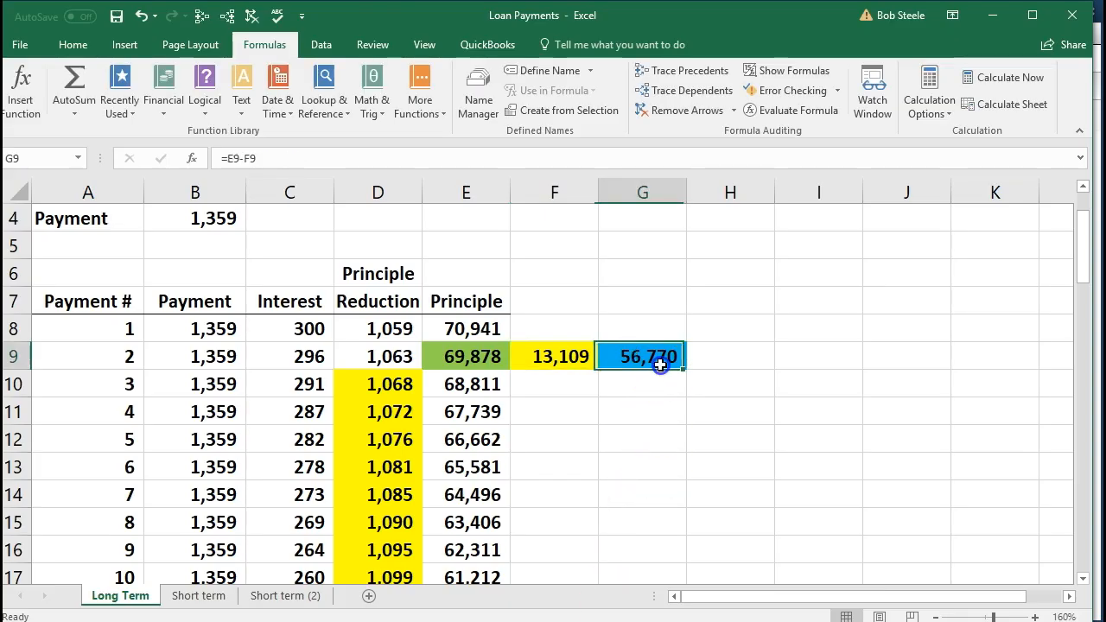
scroll(642, 411, down, 2)
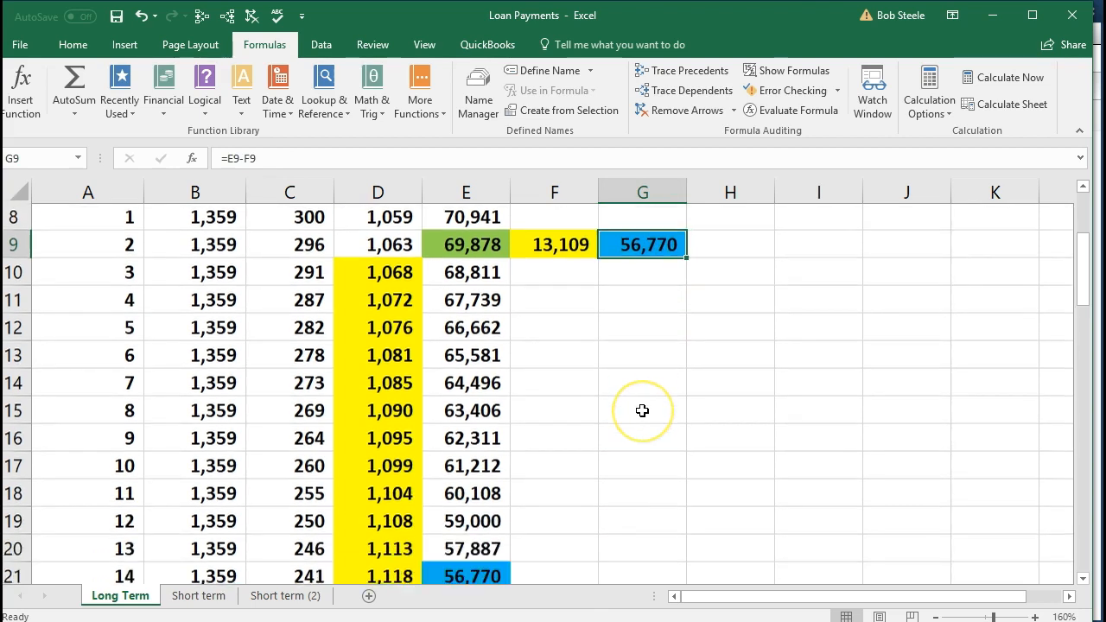
scroll(643, 411, down, 2)
click(391, 440)
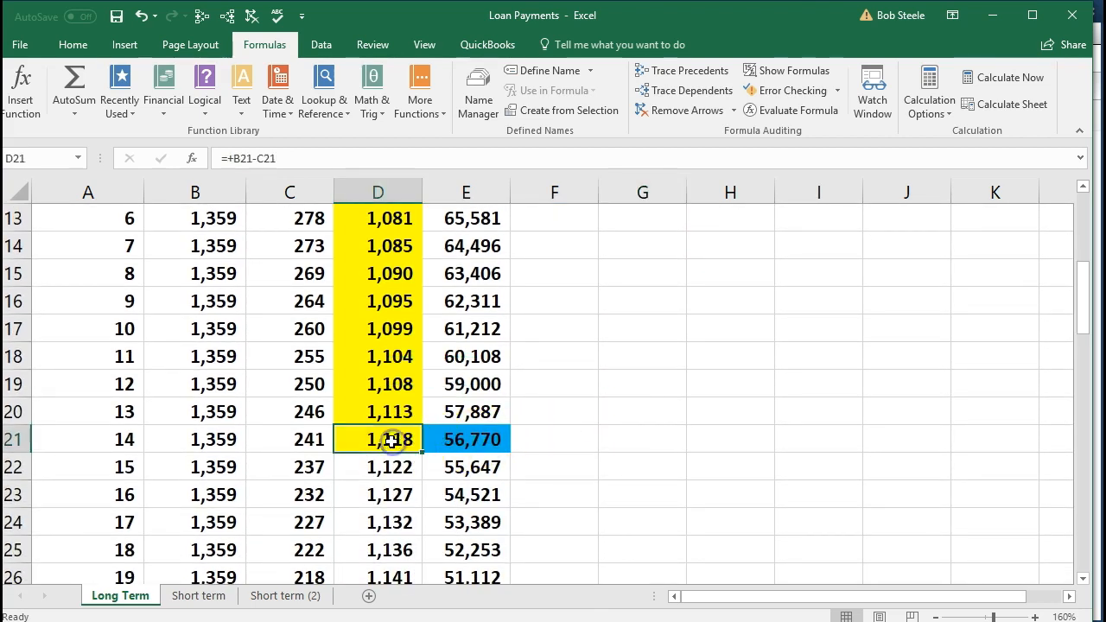
click(474, 443)
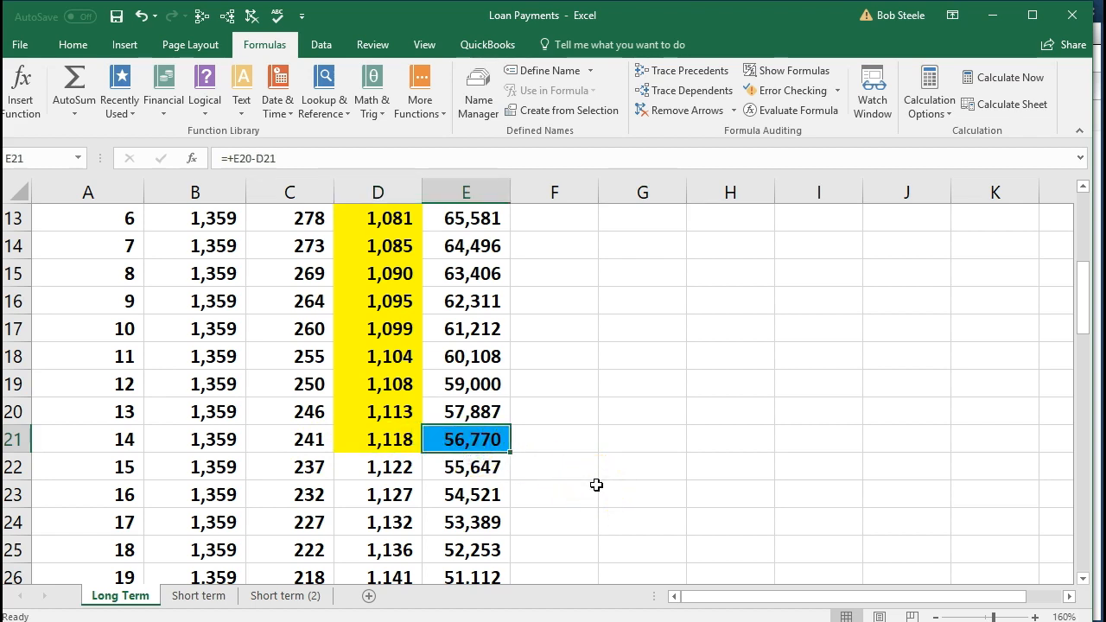
scroll(596, 485, up, 3)
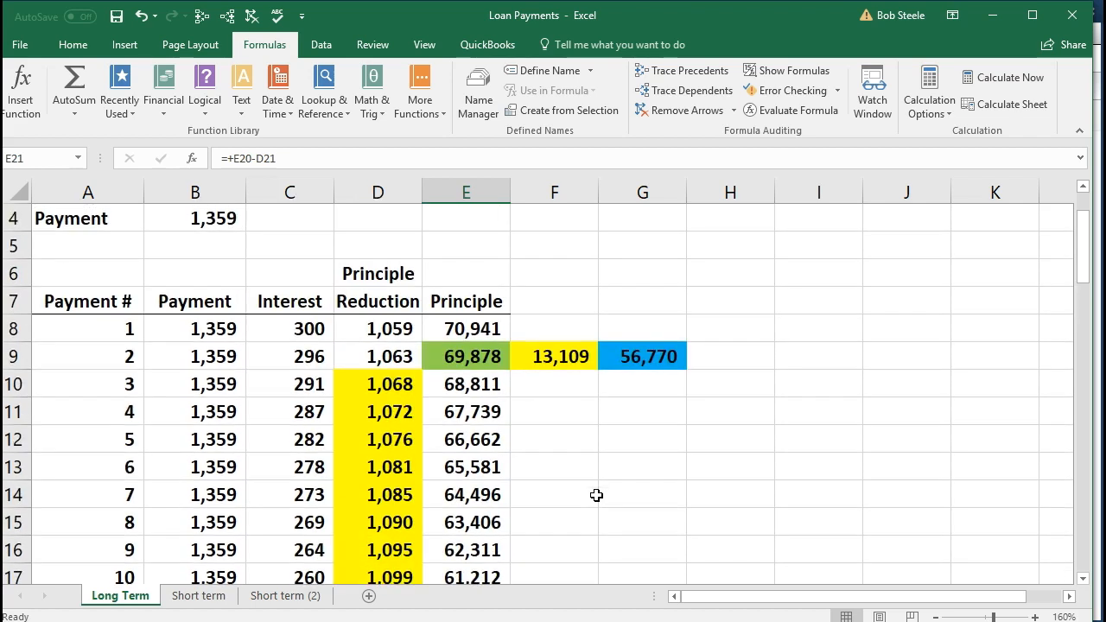